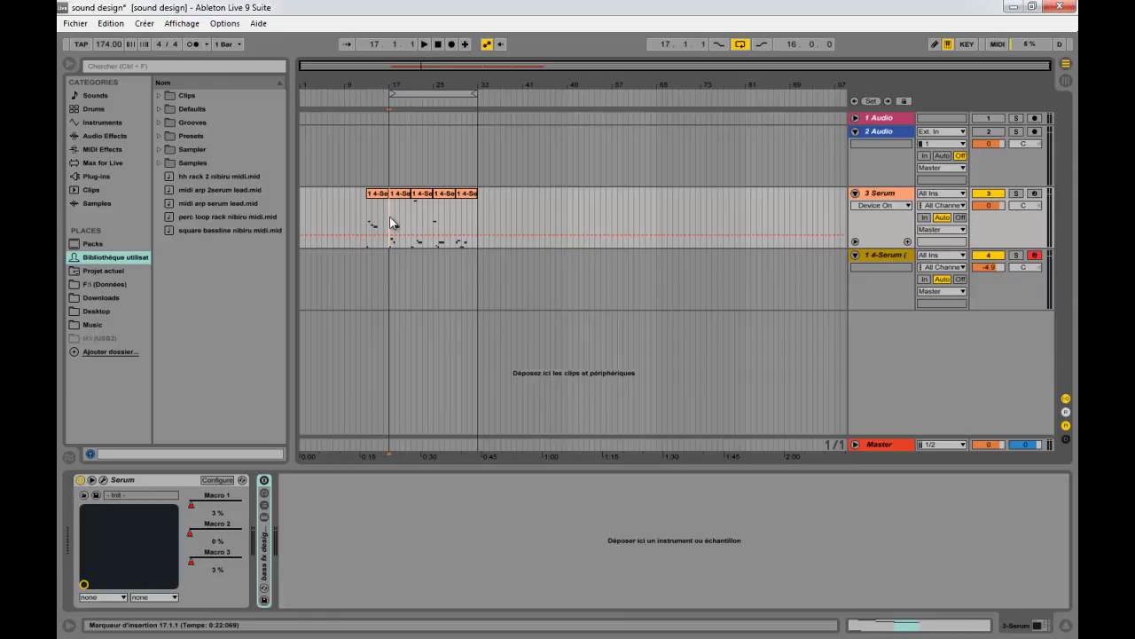
- Listen to the Serum track's loop from bar 17 with its effects rack enabled, and bypass the rack when finished
{"action": "left_click", "coordinate": [264, 481]}
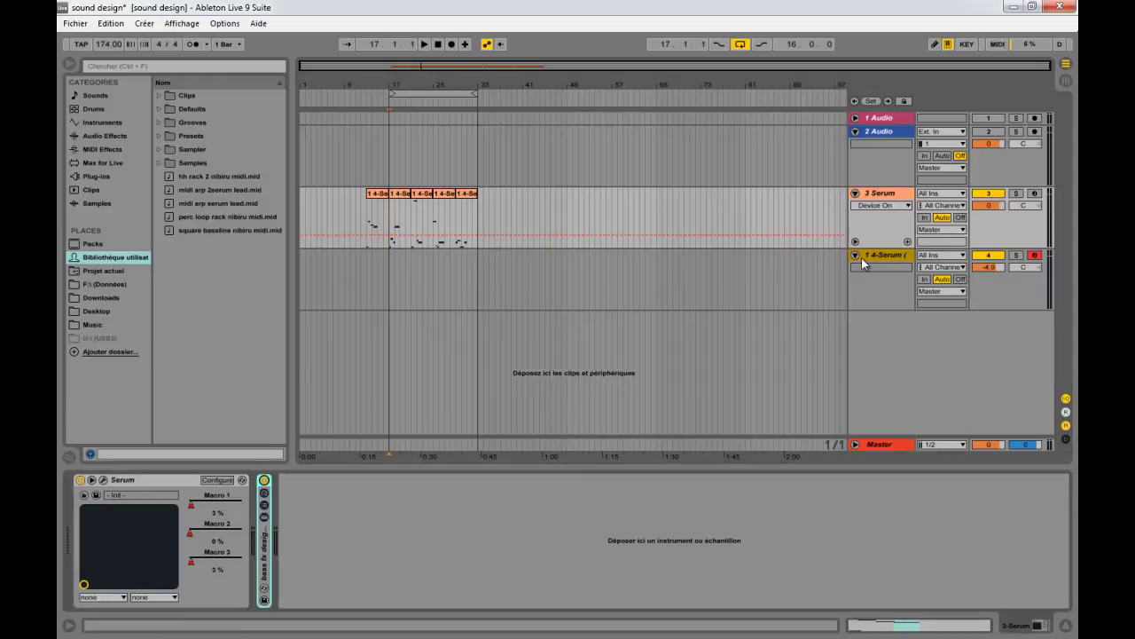
{"action": "key", "text": "space"}
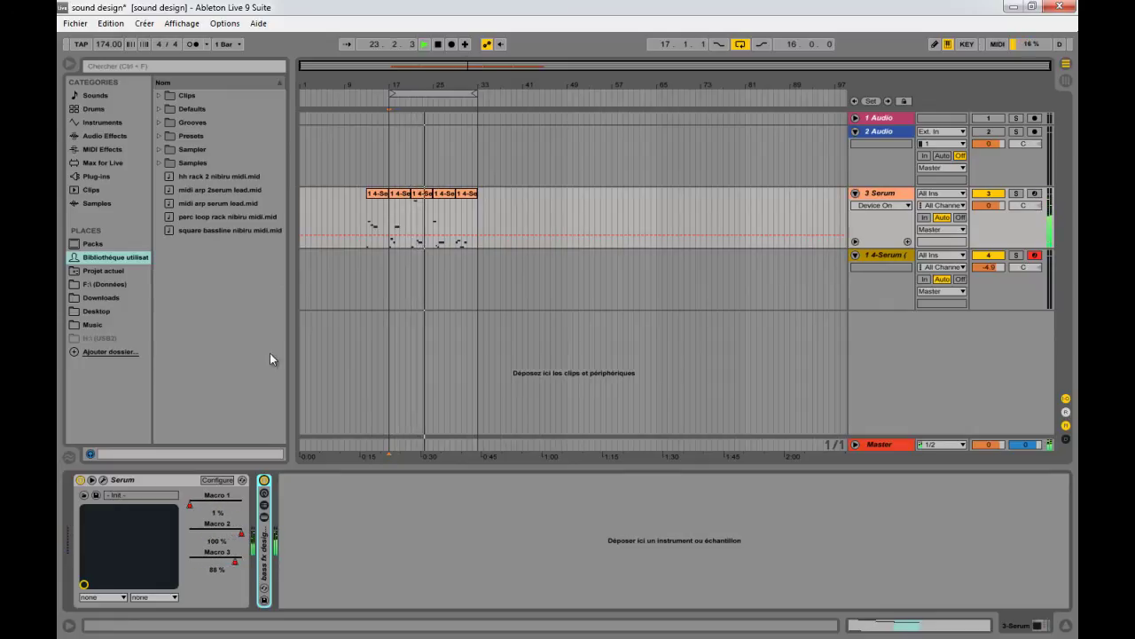
{"action": "key", "text": "space"}
{"action": "key", "text": "space"}
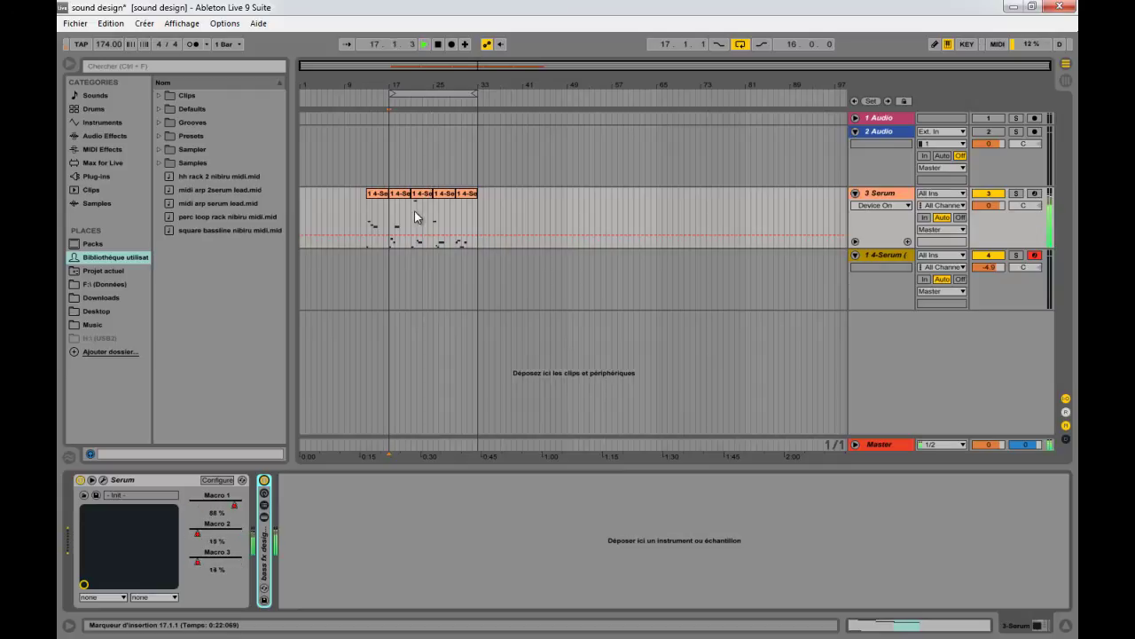
{"action": "key", "text": "space"}
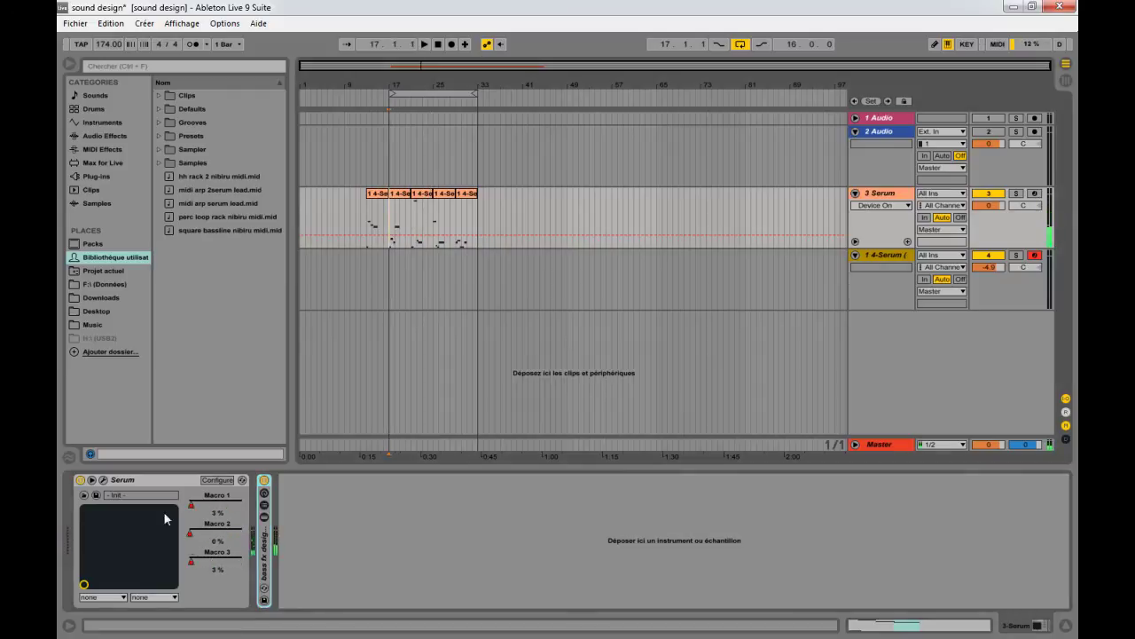
{"action": "left_click", "coordinate": [265, 480]}
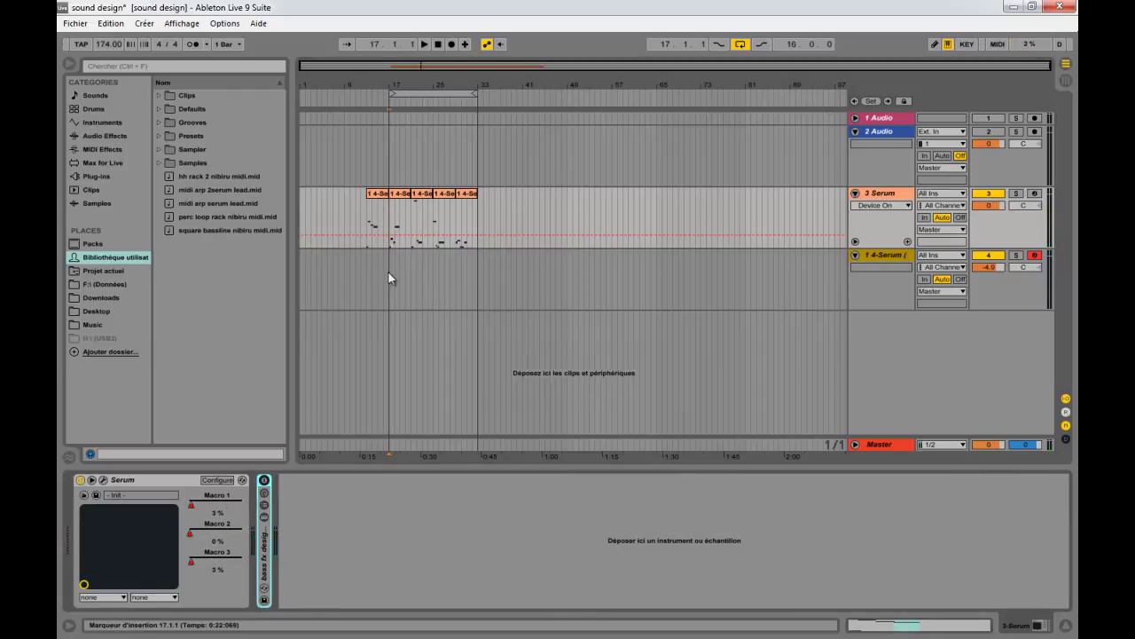
- Examine the MIDI notes of the four looped clips on the Serum track in an enlarged note editor
{"action": "double_click", "coordinate": [392, 215]}
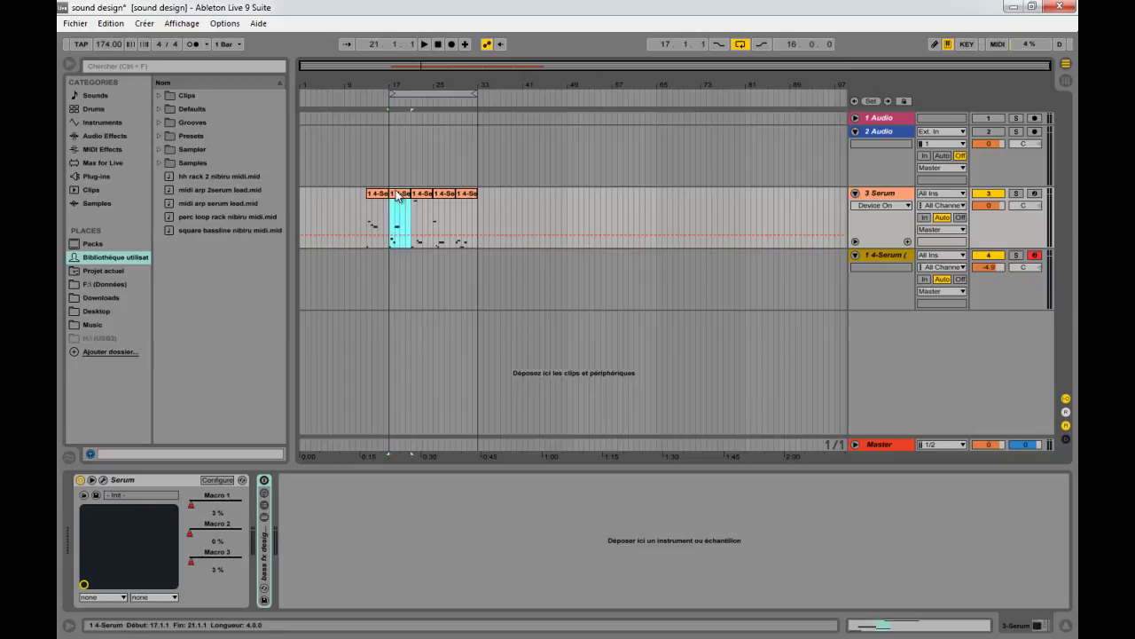
{"action": "left_click_drag", "start_coordinate": [419, 453], "coordinate": [420, 252]}
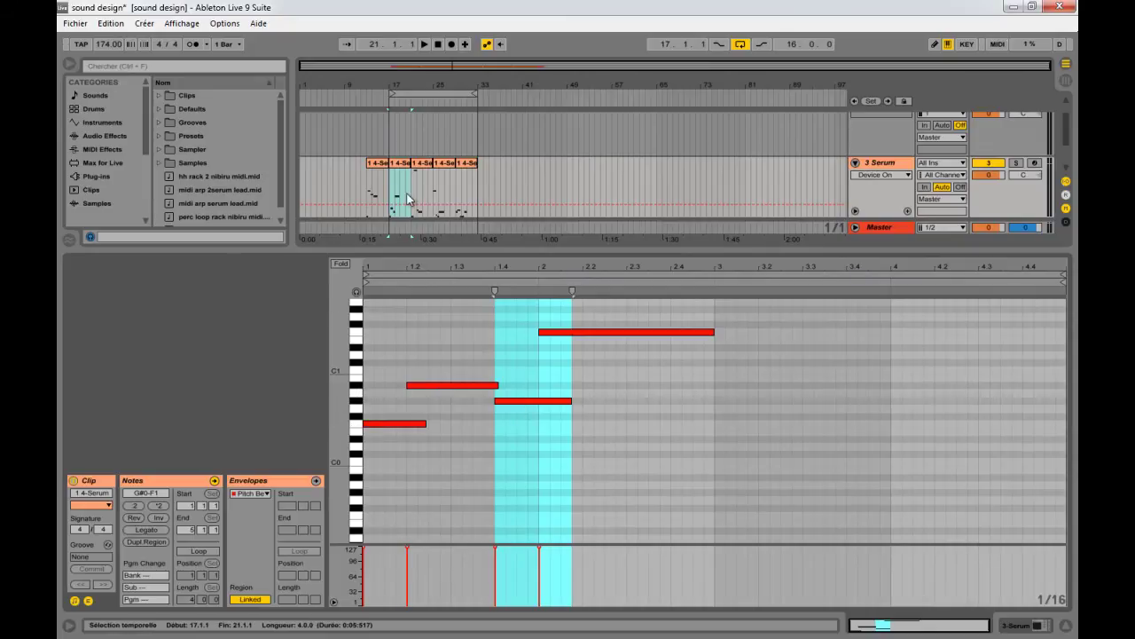
{"action": "left_click", "coordinate": [422, 170]}
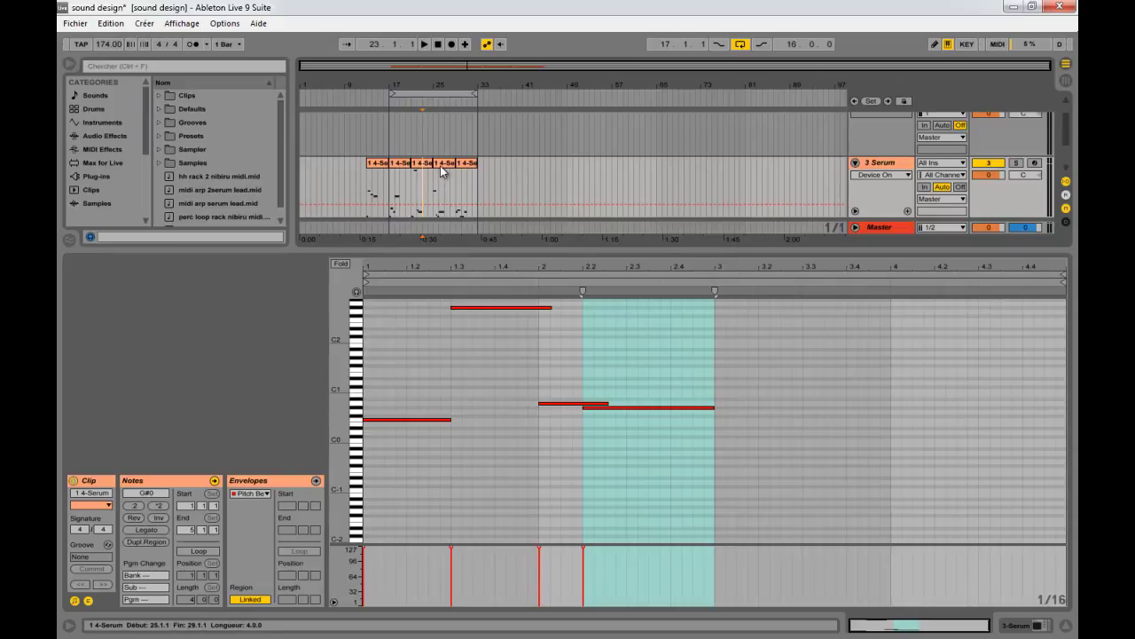
{"action": "left_click", "coordinate": [440, 165]}
{"action": "left_click", "coordinate": [473, 171]}
{"action": "left_click", "coordinate": [401, 168]}
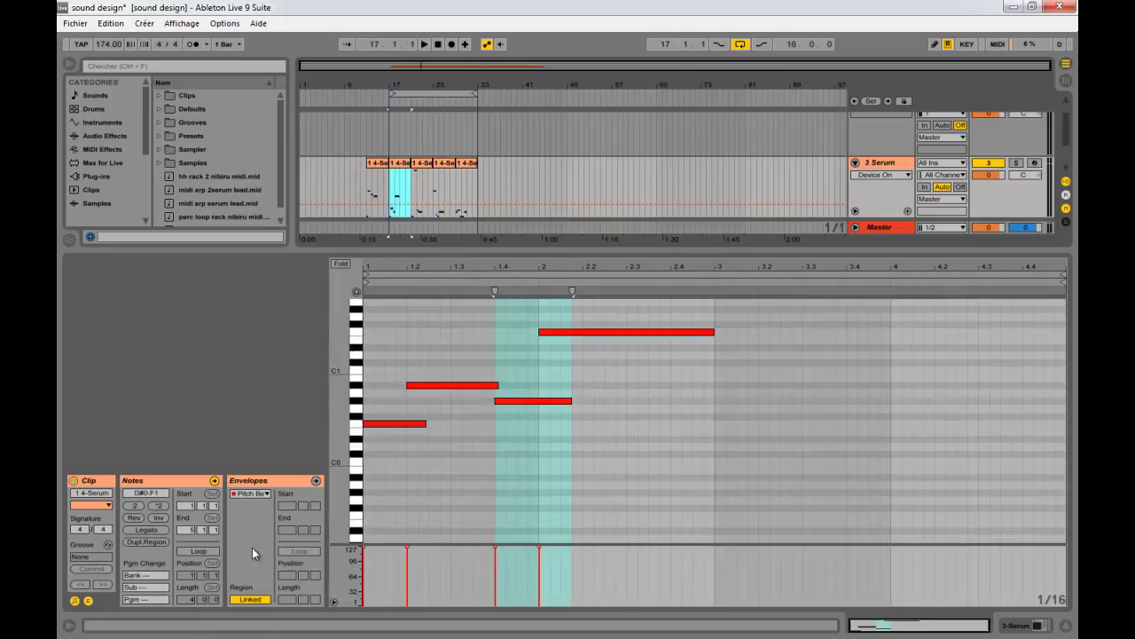
- Examine the pitch bend envelopes of the four looped Serum clips and play back the first one
{"action": "left_click", "coordinate": [316, 480]}
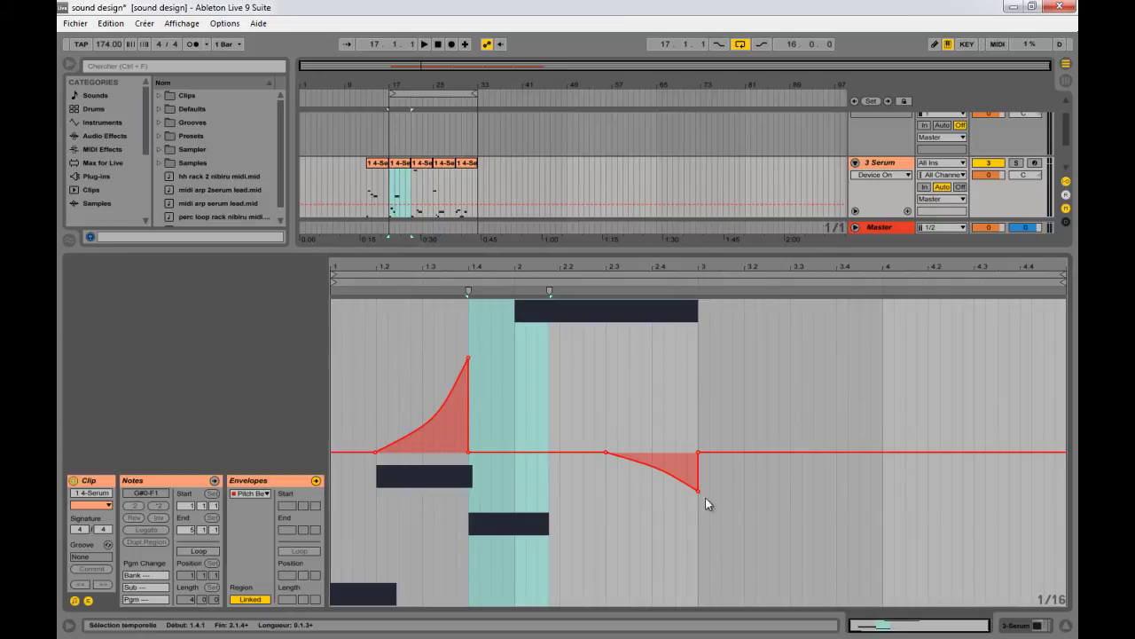
{"action": "left_click", "coordinate": [424, 184]}
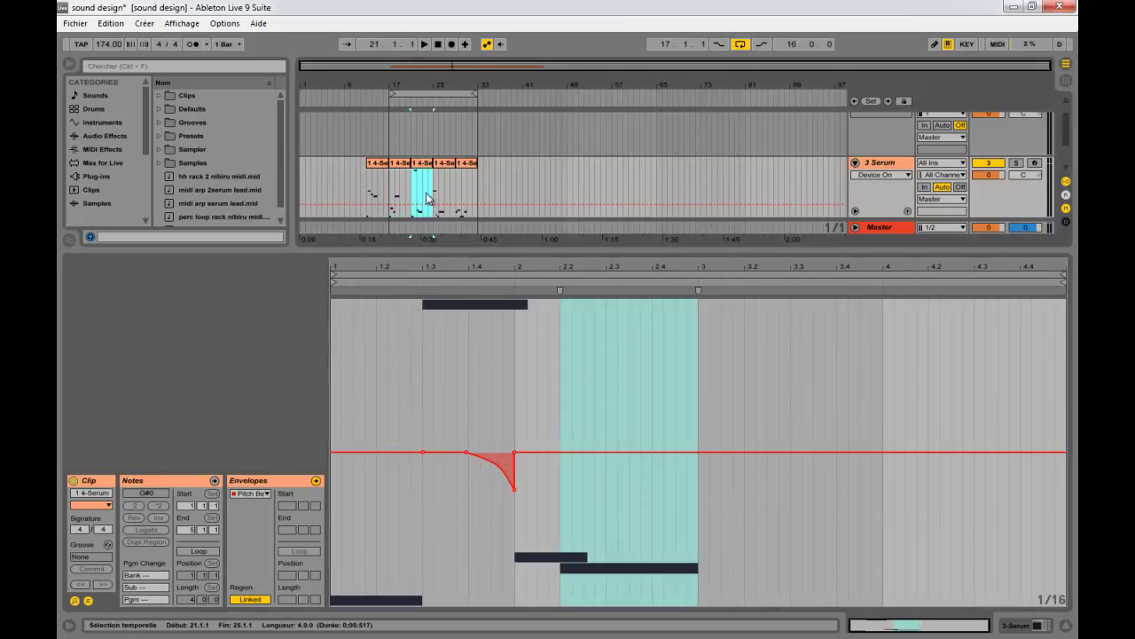
{"action": "left_click", "coordinate": [441, 170]}
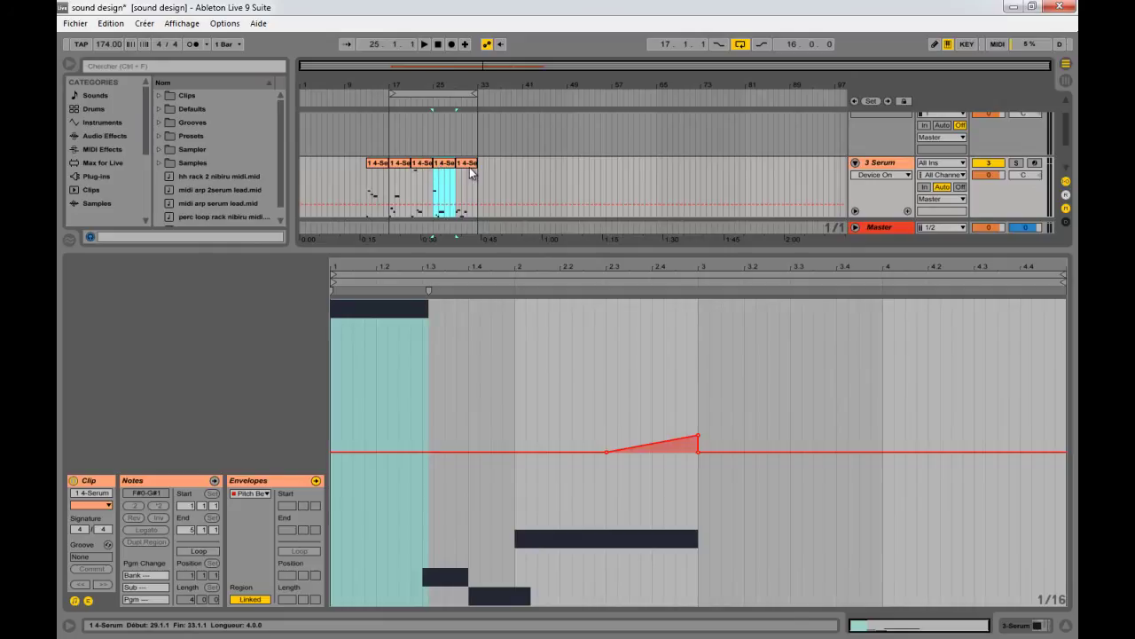
{"action": "left_click", "coordinate": [470, 173]}
{"action": "left_click", "coordinate": [406, 171]}
{"action": "key", "text": "space"}
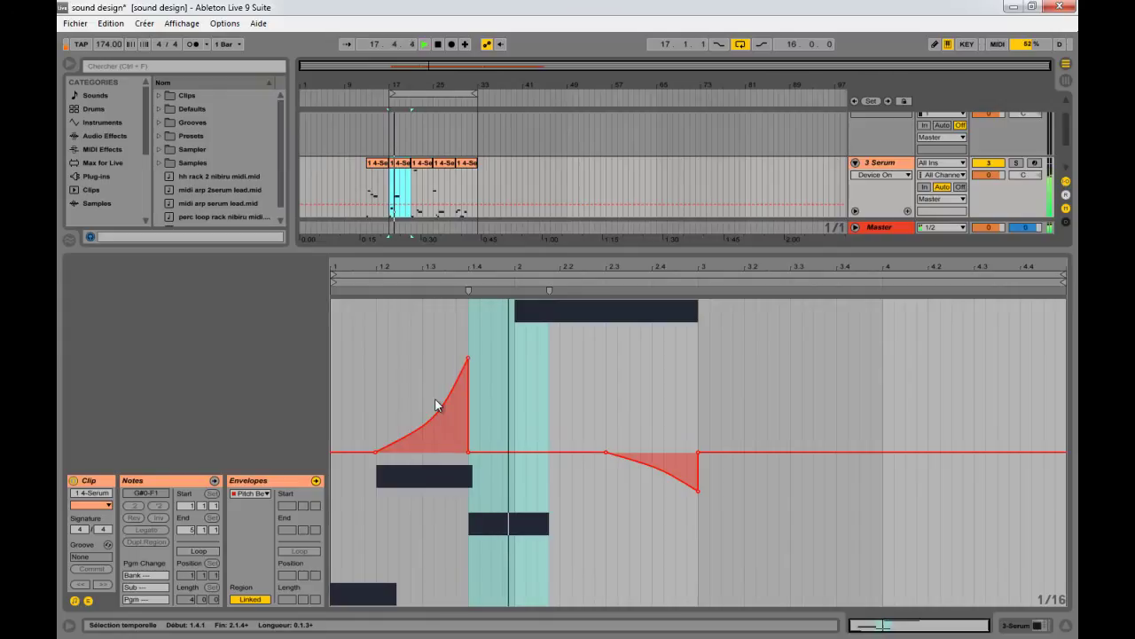
{"action": "left_click", "coordinate": [316, 481]}
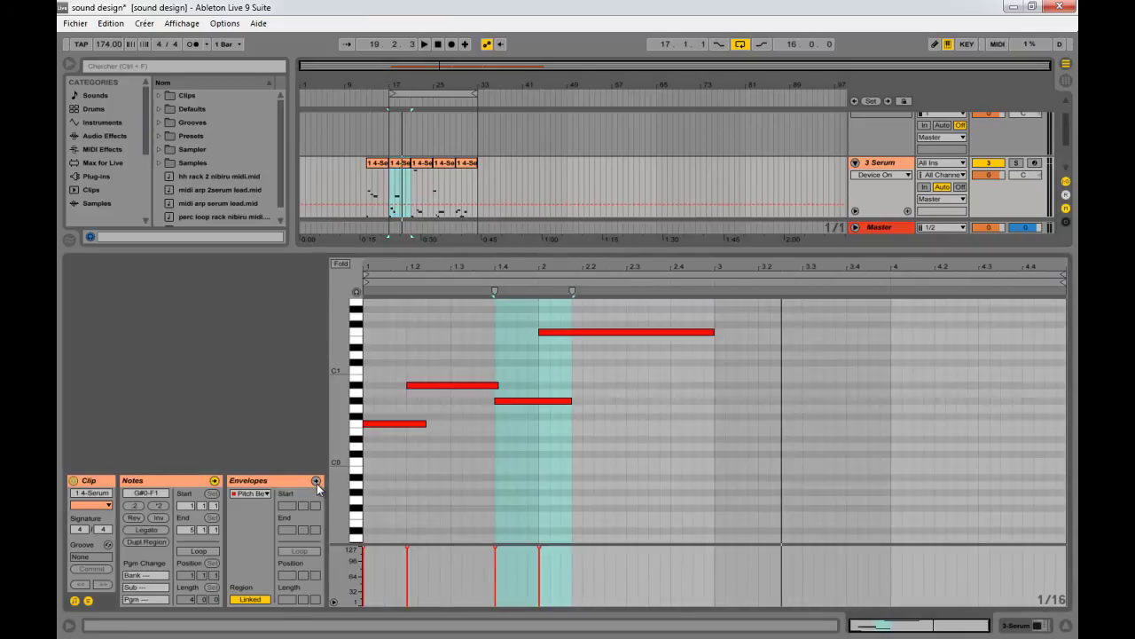
- Shrink the clip view, open the Serum synth on track 3 and reset it to the Init preset
{"action": "left_click_drag", "start_coordinate": [484, 259], "coordinate": [496, 475]}
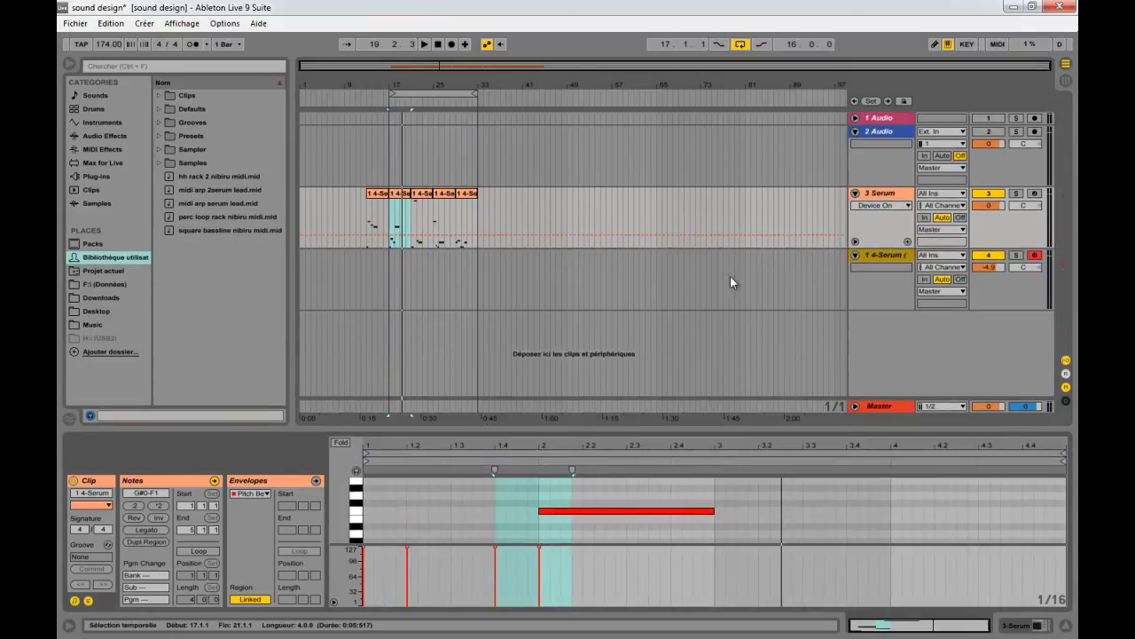
{"action": "double_click", "coordinate": [880, 194]}
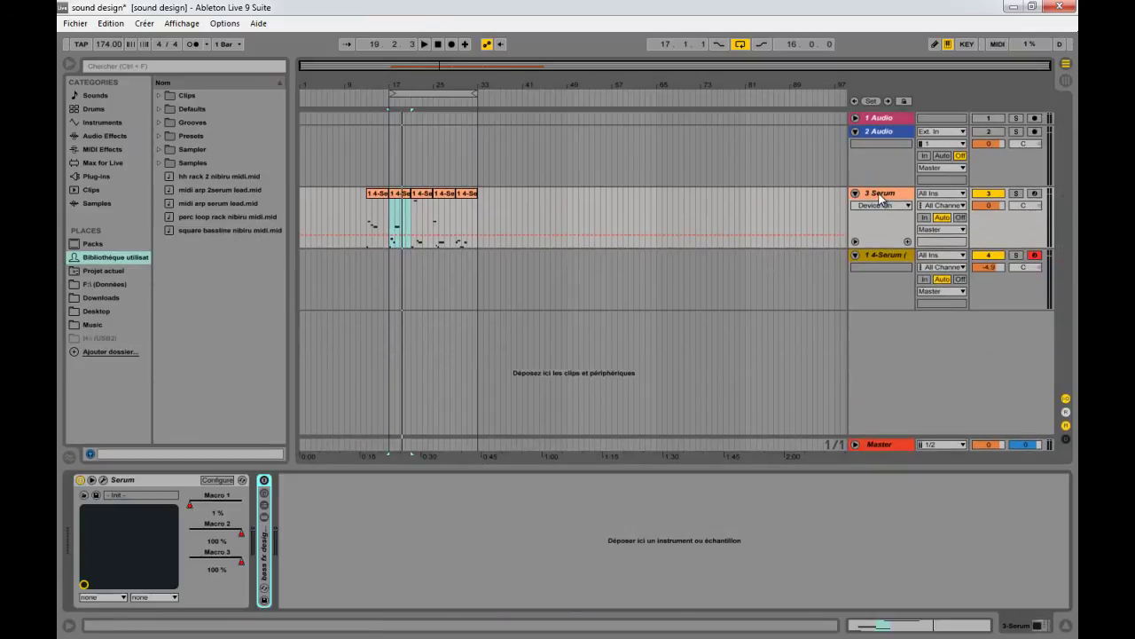
{"action": "left_click", "coordinate": [103, 480]}
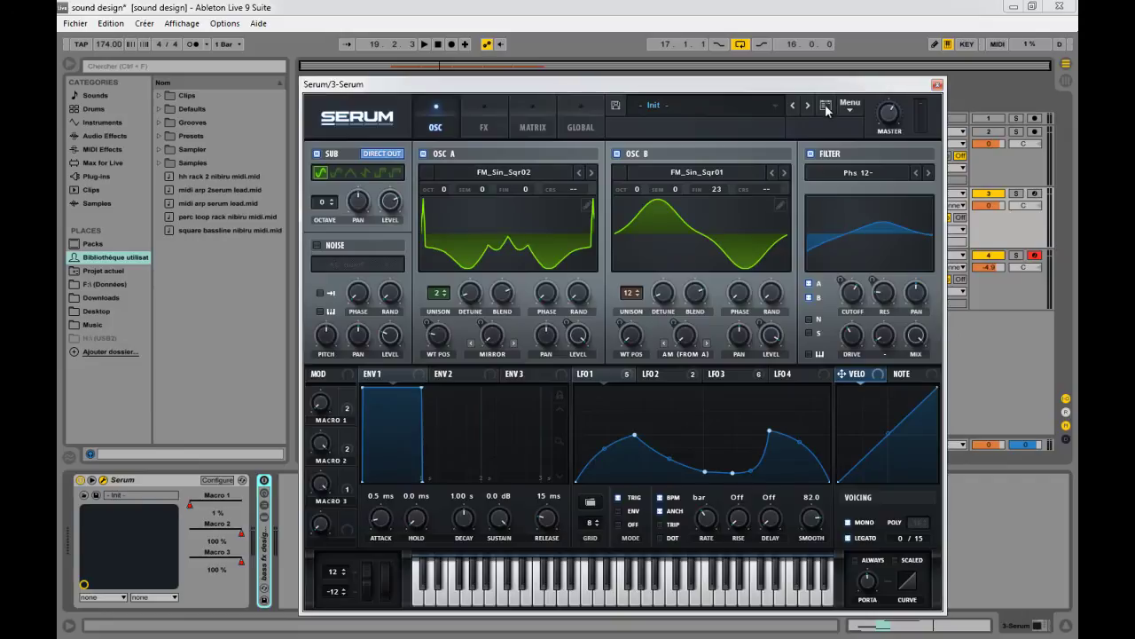
{"action": "left_click", "coordinate": [855, 108]}
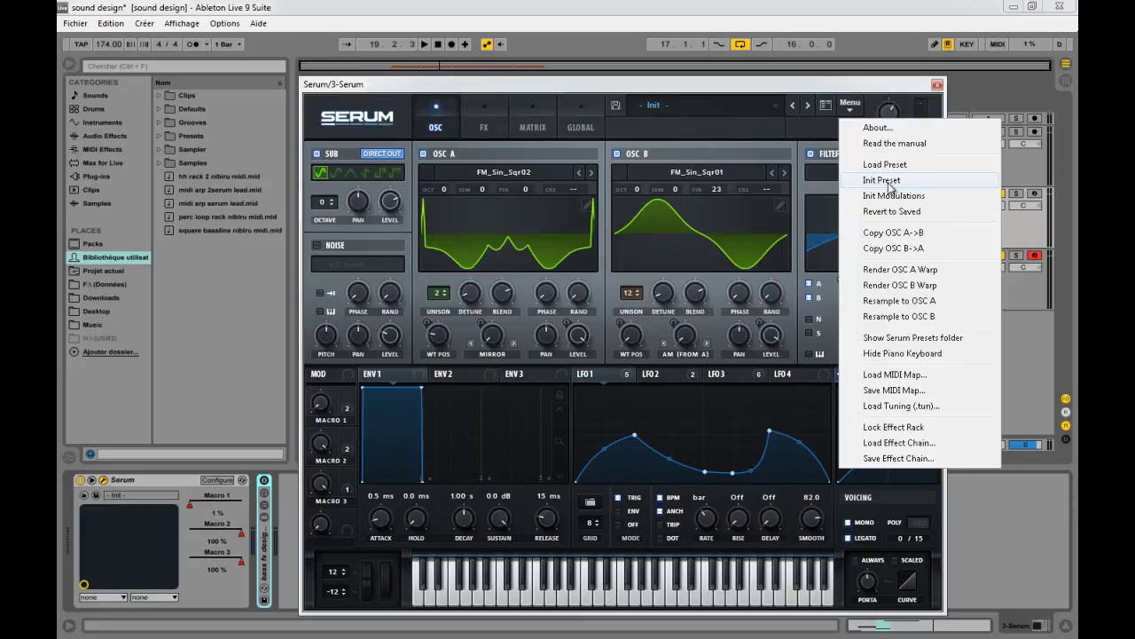
{"action": "left_click", "coordinate": [890, 182]}
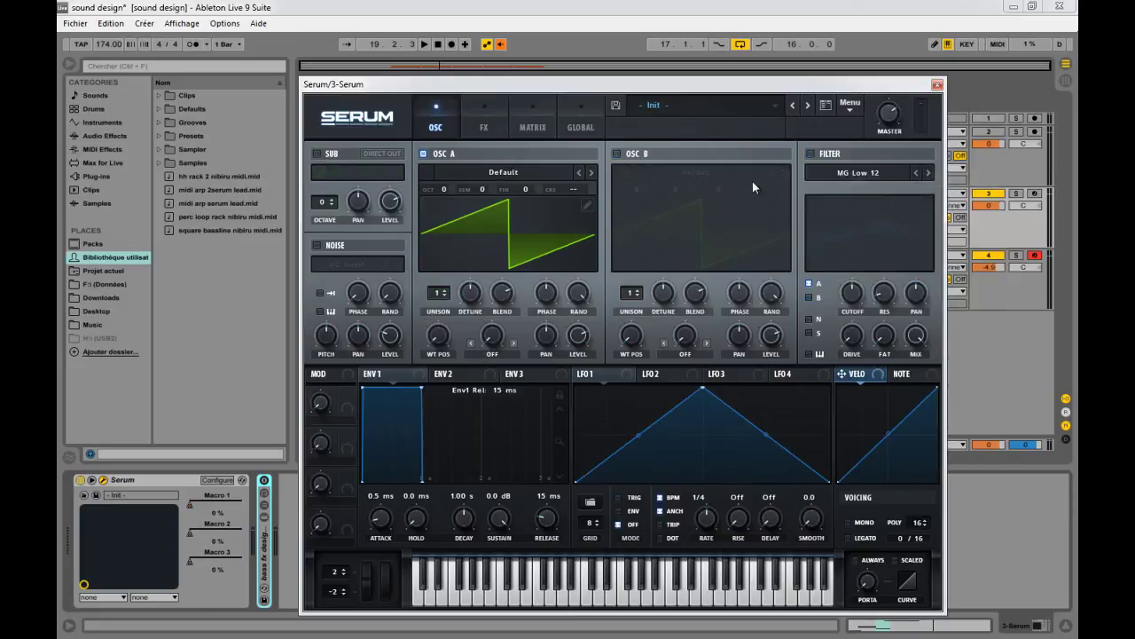
- Load the FM_Sin_Sqr05 wavetable from the Nightmares Wavetables folder into OSC A
{"action": "left_click", "coordinate": [514, 173]}
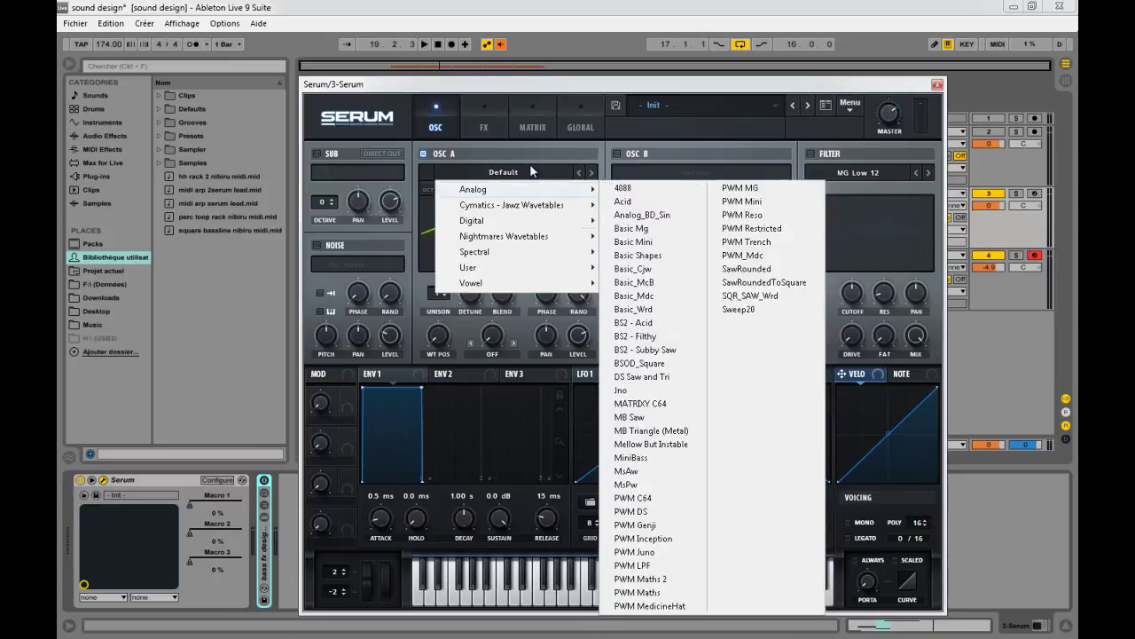
{"action": "mouse_move", "coordinate": [511, 236]}
{"action": "left_click", "coordinate": [504, 174]}
{"action": "left_click", "coordinate": [504, 174]}
{"action": "left_click", "coordinate": [508, 169]}
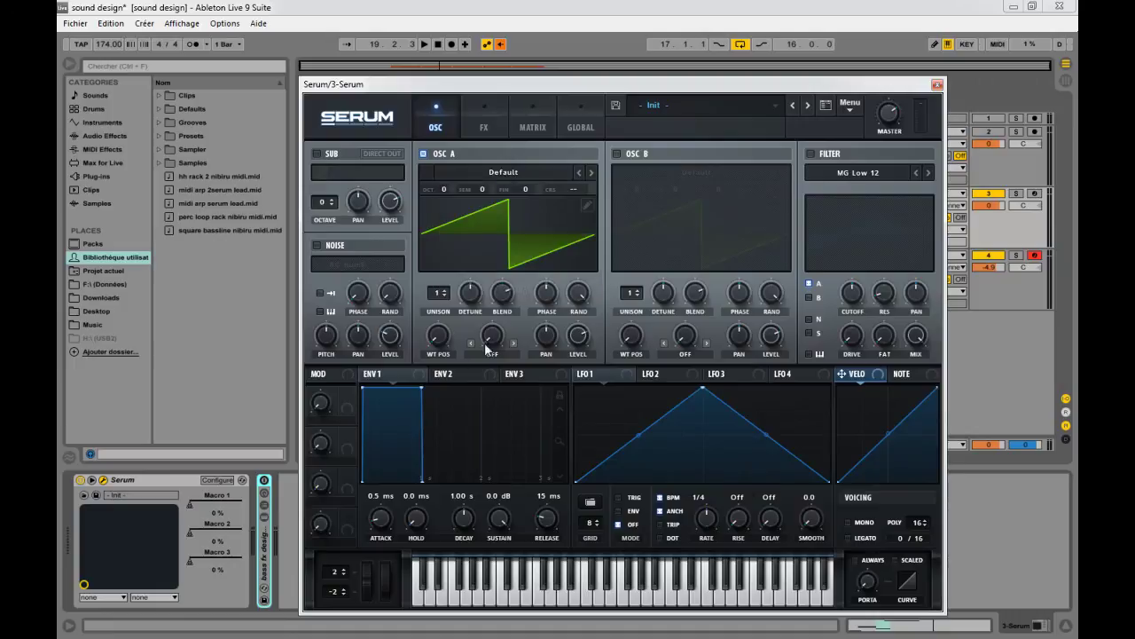
{"action": "left_click", "coordinate": [511, 183]}
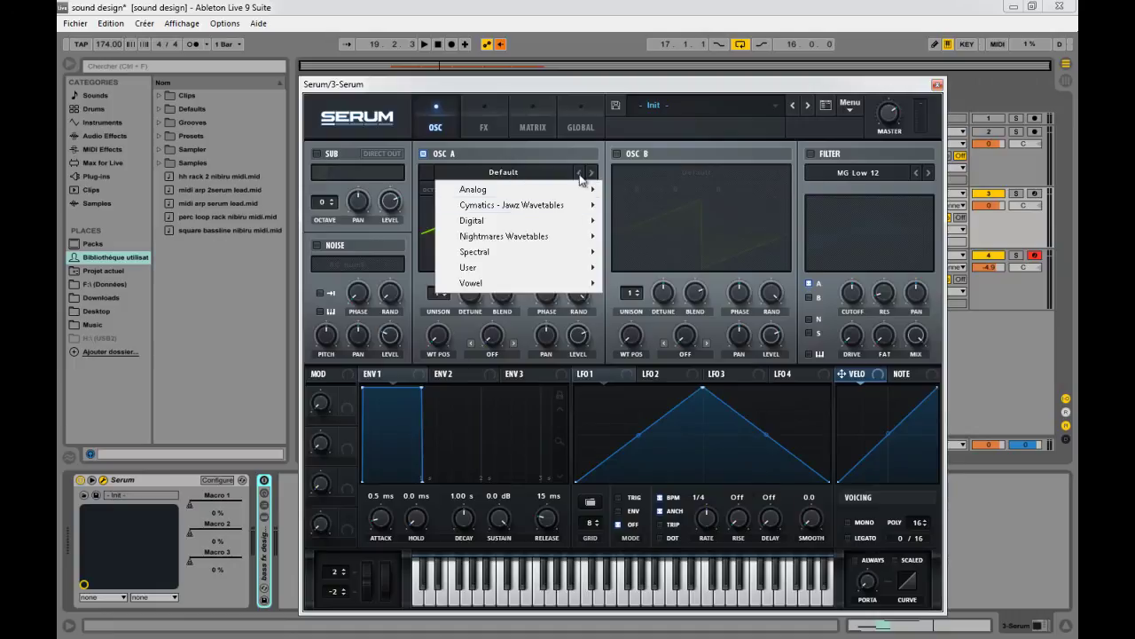
{"action": "left_click", "coordinate": [555, 166]}
{"action": "left_click", "coordinate": [500, 172]}
{"action": "mouse_move", "coordinate": [580, 241]}
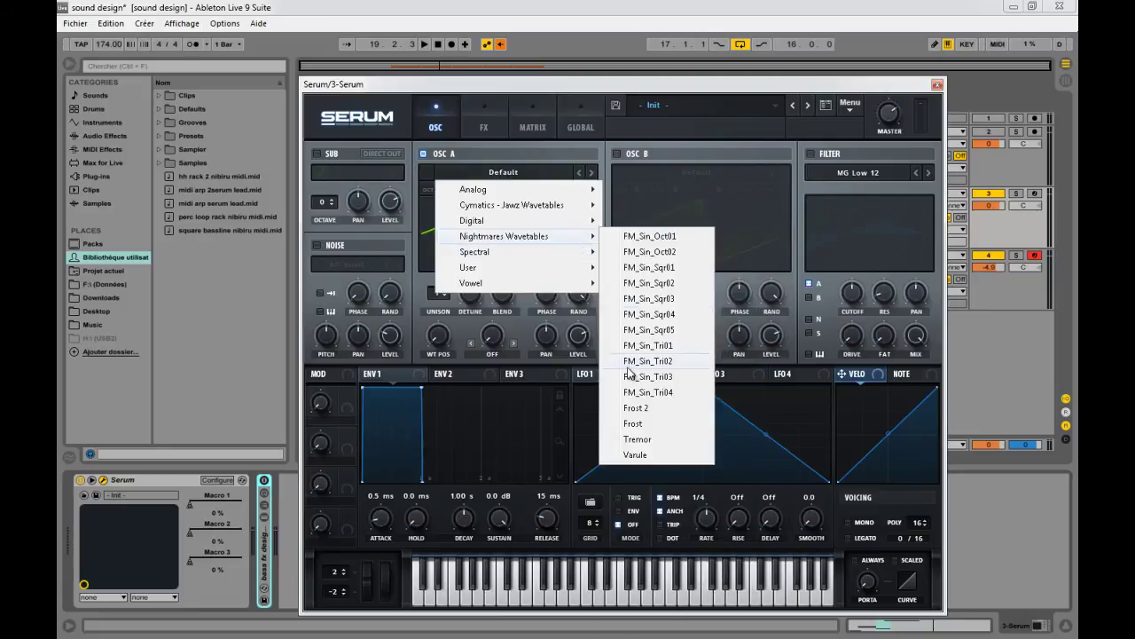
{"action": "left_click", "coordinate": [648, 330]}
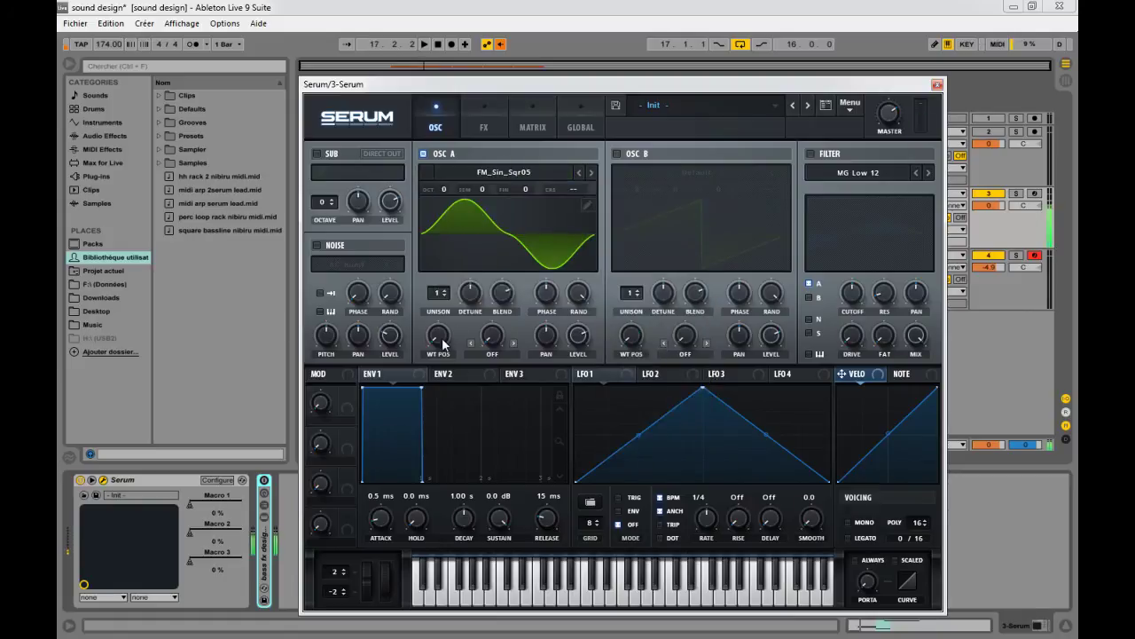
- Audition neighbouring wavetables in OSC A by sweeping the wavetable position, and settle on FM_Sin_Sqr02
{"action": "left_click_drag", "start_coordinate": [445, 342], "coordinate": [438, 279]}
{"action": "left_click", "coordinate": [592, 172]}
{"action": "left_click", "coordinate": [591, 172]}
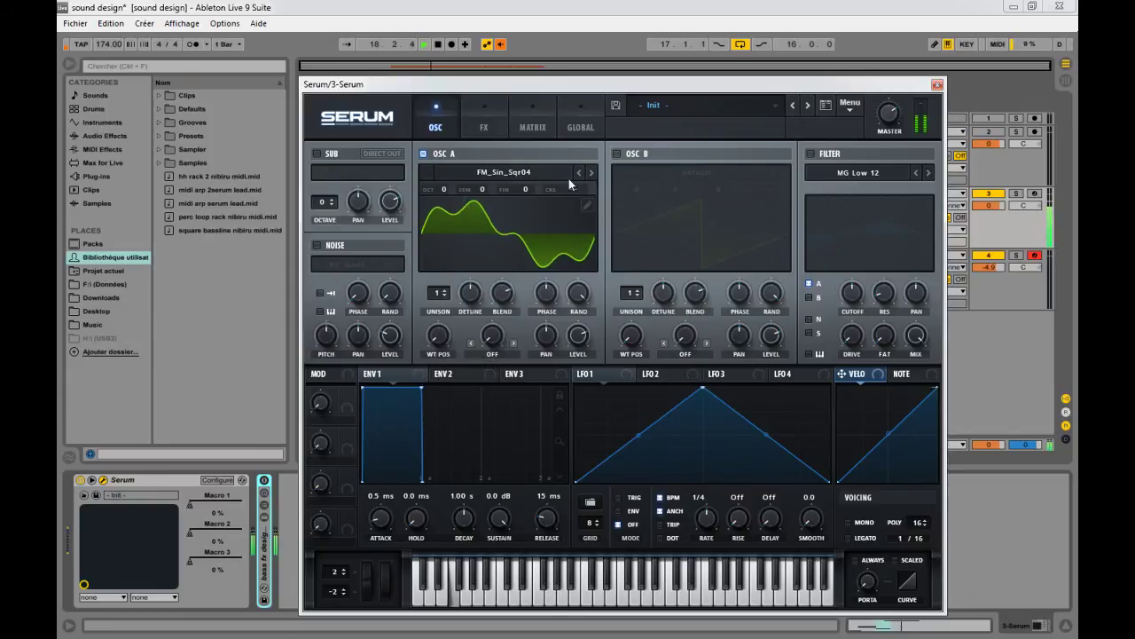
{"action": "left_click", "coordinate": [579, 172]}
{"action": "mouse_move", "coordinate": [432, 339]}
{"action": "left_mouse_down"}
{"action": "mouse_move", "coordinate": [441, 291]}
{"action": "mouse_move", "coordinate": [449, 363]}
{"action": "mouse_move", "coordinate": [433, 295]}
{"action": "mouse_move", "coordinate": [451, 338]}
{"action": "left_mouse_up"}
{"action": "left_click", "coordinate": [578, 173]}
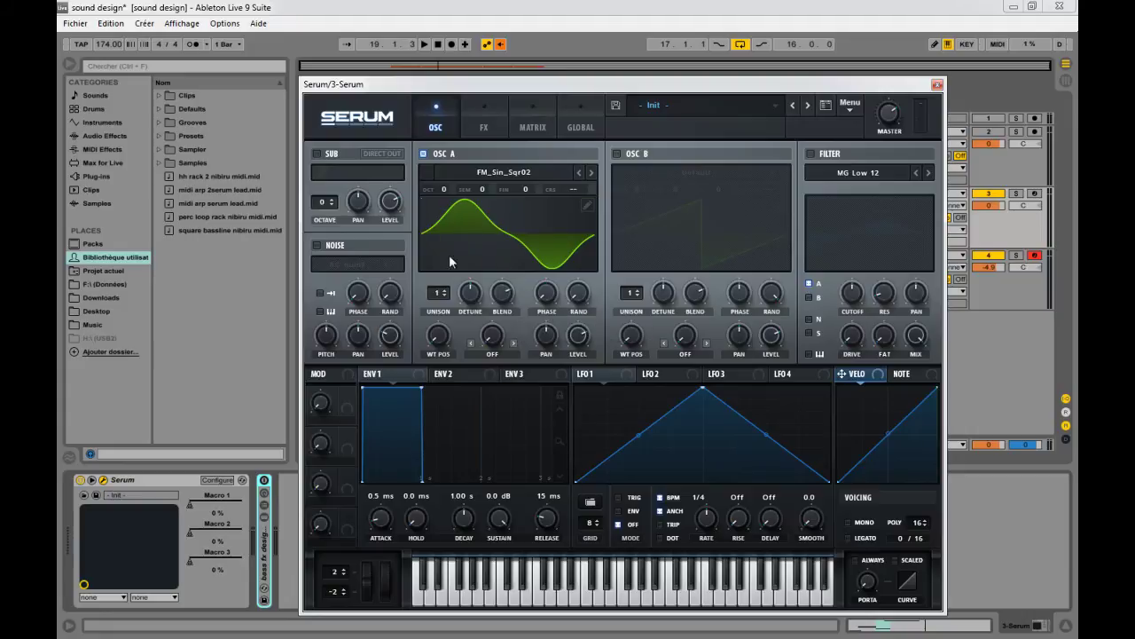
- Set OSC A's unison to 2 voices and lower its detune amount
{"action": "left_click", "coordinate": [439, 294]}
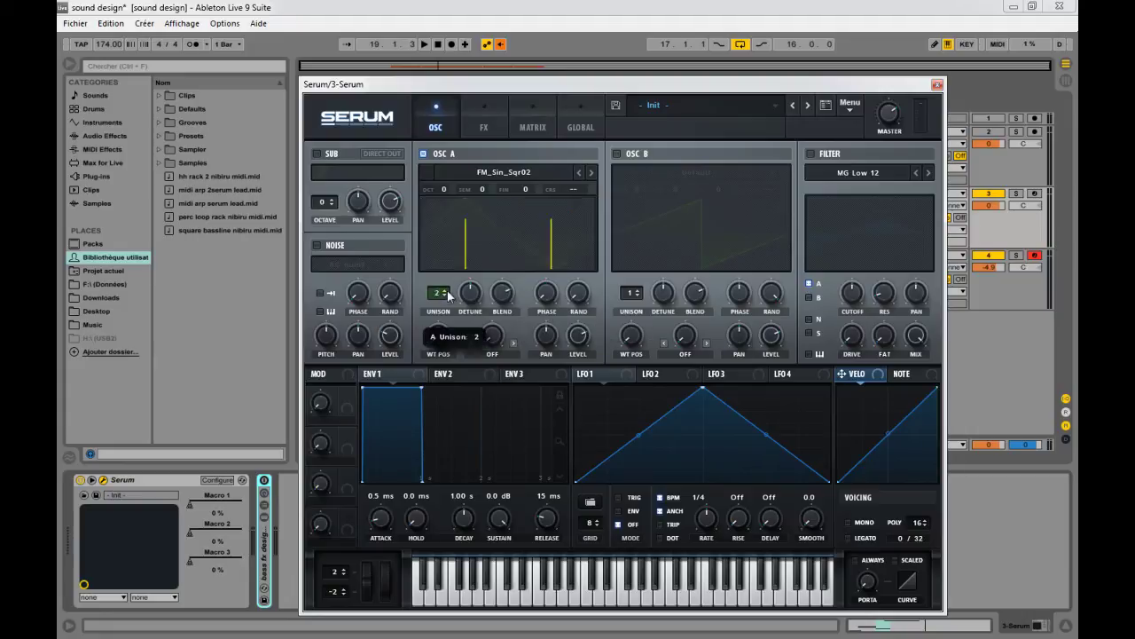
{"action": "left_click_drag", "start_coordinate": [470, 296], "coordinate": [468, 360]}
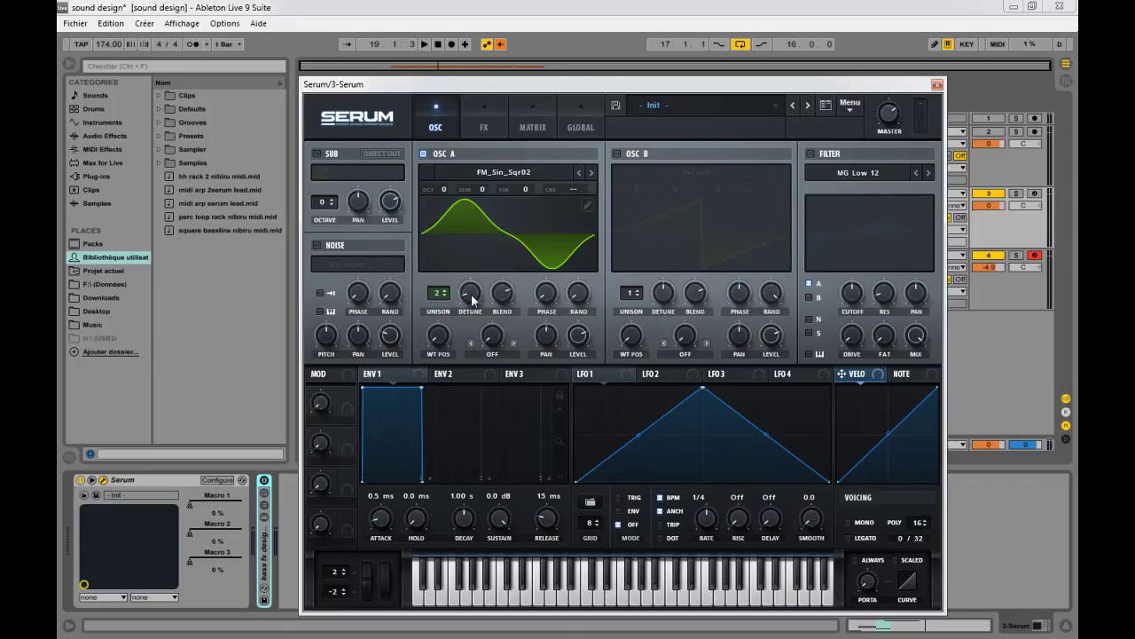
{"action": "mouse_move", "coordinate": [475, 293]}
- Enable mono and legato voicing and try a portamento time of about 381 ms during playback
{"action": "left_click", "coordinate": [850, 523]}
{"action": "mouse_move", "coordinate": [868, 583]}
{"action": "key", "text": "space"}
{"action": "left_click_drag", "start_coordinate": [866, 505], "coordinate": [863, 495]}
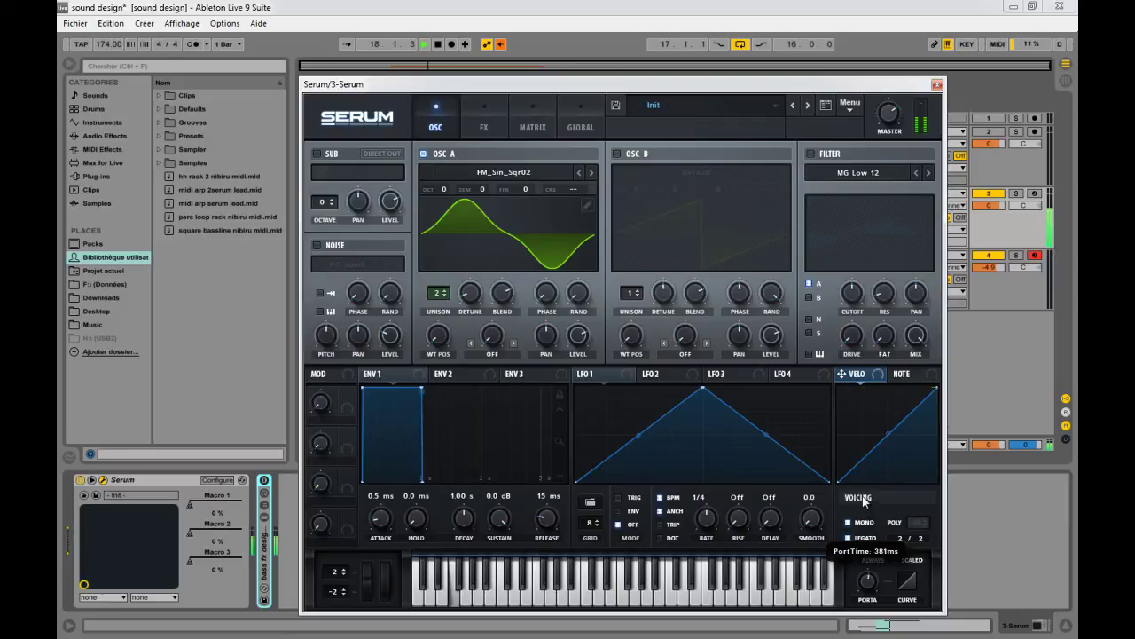
{"action": "key", "text": "space"}
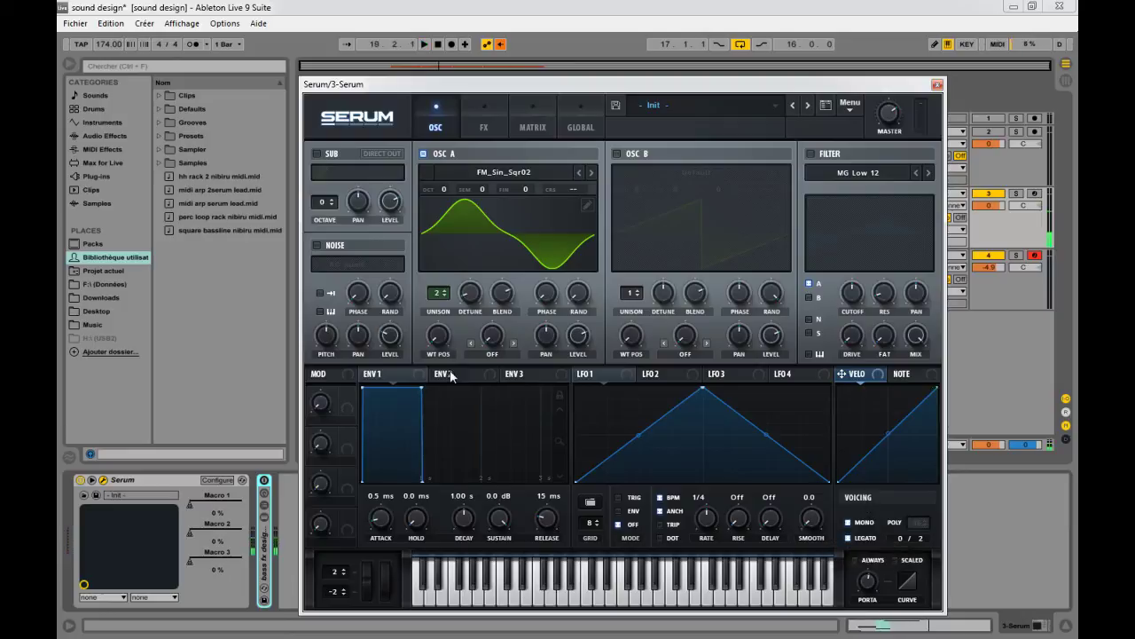
- Audition OSC A's wavetable position, and switch OSC B on and OSC A off
{"action": "mouse_move", "coordinate": [440, 346]}
{"action": "left_mouse_down"}
{"action": "mouse_move", "coordinate": [434, 305]}
{"action": "mouse_move", "coordinate": [436, 332]}
{"action": "left_mouse_up"}
{"action": "key", "text": "space"}
{"action": "left_click", "coordinate": [616, 155]}
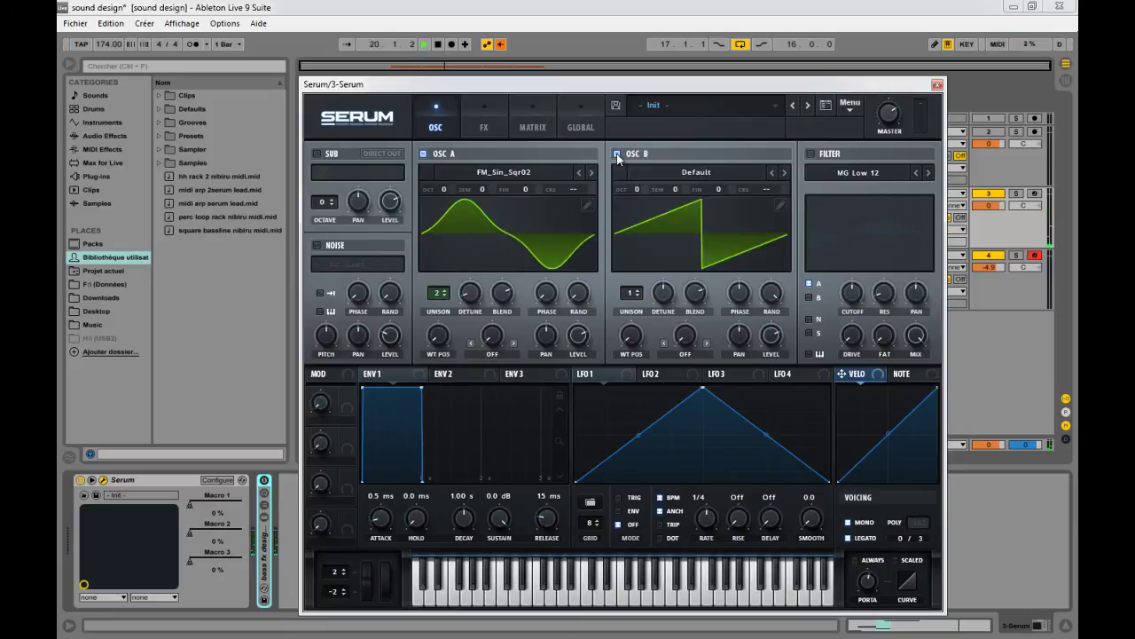
{"action": "left_click", "coordinate": [424, 154]}
- Load FM_Sin_Sqr01 from the Nightmares Wavetables into OSC B and audition its wavetable position during playback
{"action": "left_click", "coordinate": [697, 180]}
{"action": "mouse_move", "coordinate": [742, 239]}
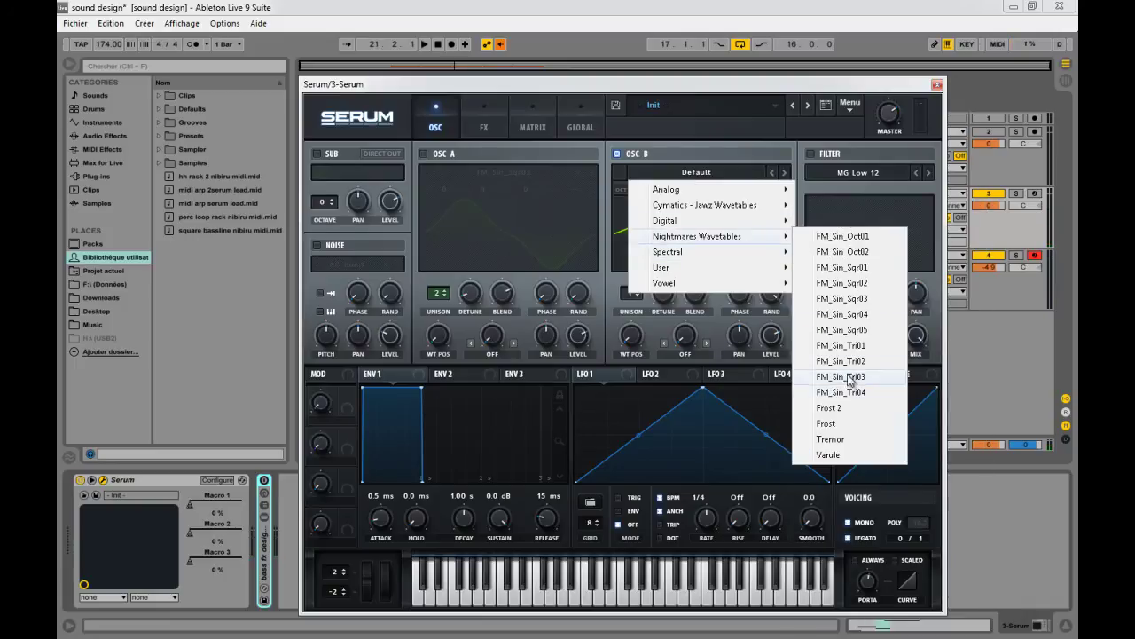
{"action": "left_click", "coordinate": [843, 267]}
{"action": "key", "text": "space"}
{"action": "mouse_move", "coordinate": [635, 344]}
{"action": "left_mouse_down"}
{"action": "mouse_move", "coordinate": [623, 273]}
{"action": "mouse_move", "coordinate": [624, 336]}
{"action": "mouse_move", "coordinate": [627, 249]}
{"action": "mouse_move", "coordinate": [637, 330]}
{"action": "left_mouse_up"}
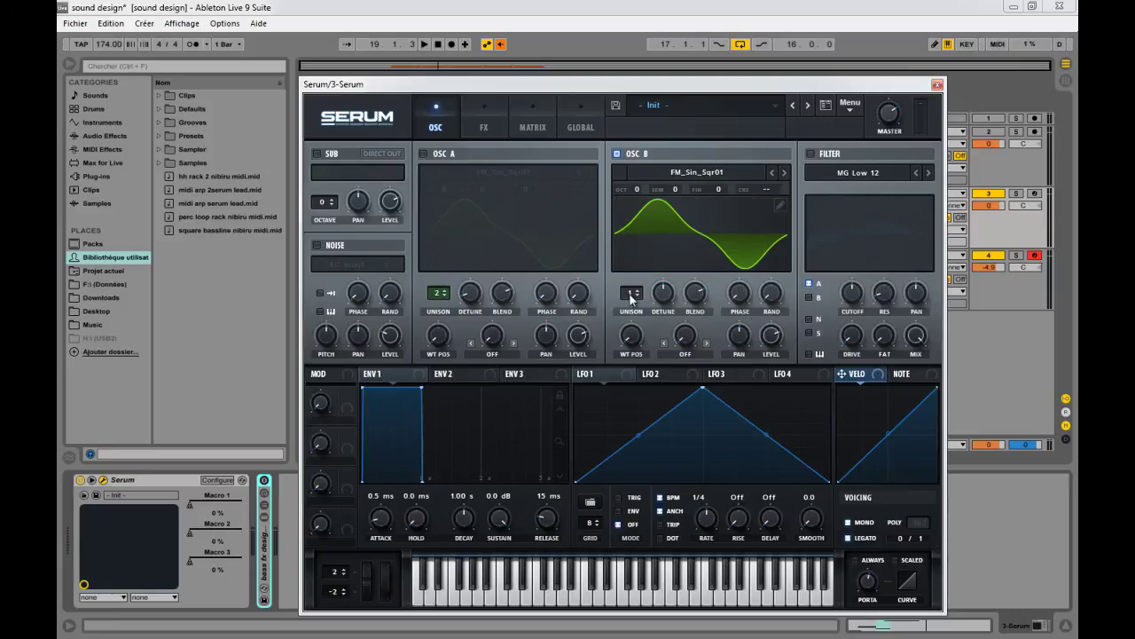
- Set OSC B's unison to 8 voices with a lower detune, and switch OSC A back on
{"action": "left_click_drag", "start_coordinate": [636, 300], "coordinate": [636, 211]}
{"action": "left_click_drag", "start_coordinate": [664, 294], "coordinate": [612, 321]}
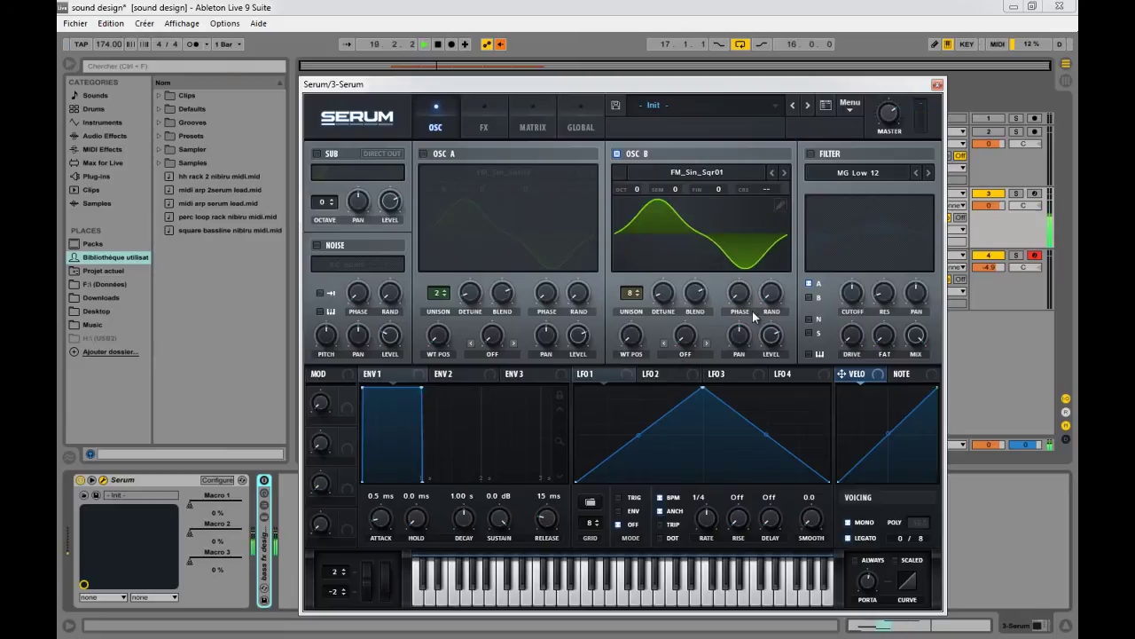
{"action": "left_click", "coordinate": [425, 155]}
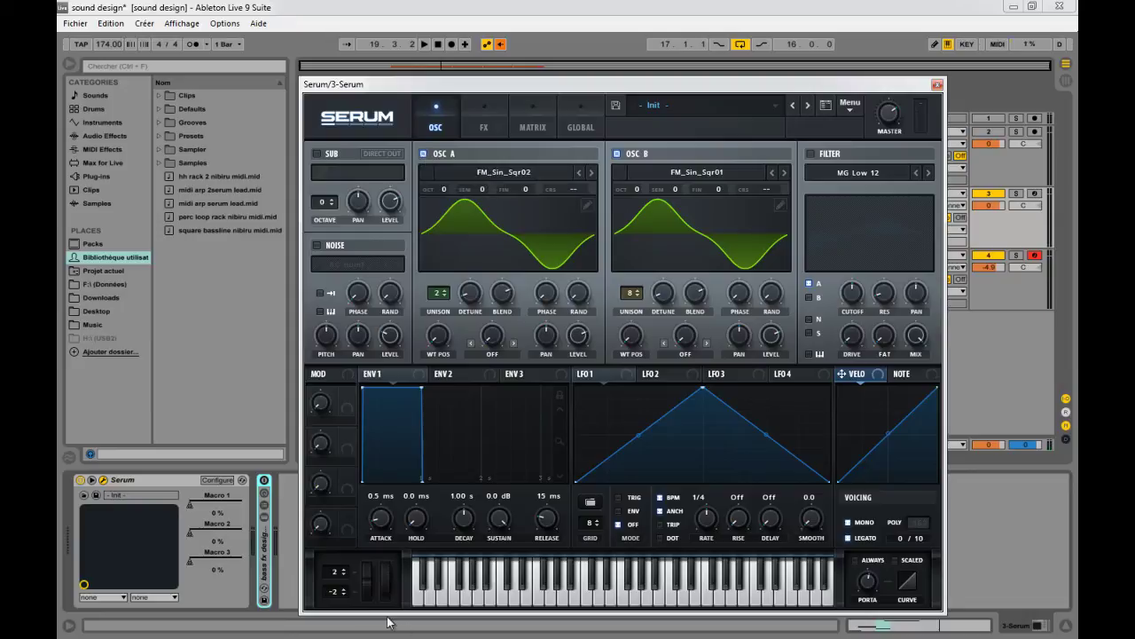
- Set the pitch bend range to 12 semitones up and 12 semitones down
{"action": "left_click_drag", "start_coordinate": [337, 571], "coordinate": [340, 538]}
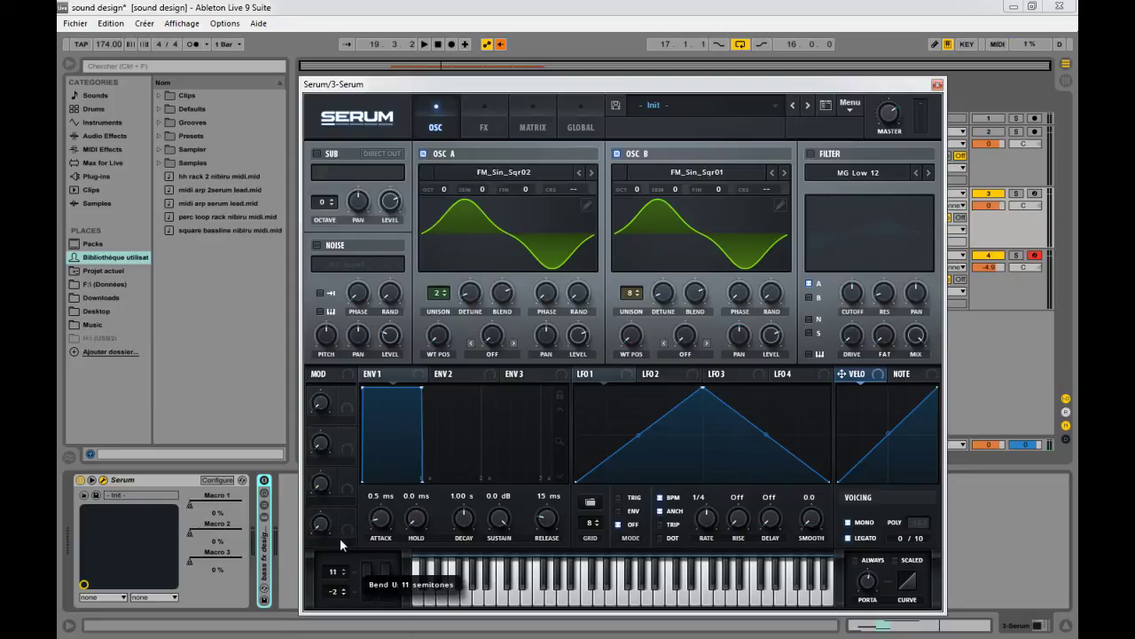
{"action": "left_click_drag", "start_coordinate": [331, 589], "coordinate": [337, 634]}
- Show the pitch bend envelope of the Serum clip starting at bar 17 and play the clip
{"action": "left_click_drag", "start_coordinate": [528, 84], "coordinate": [535, 307]}
{"action": "left_click", "coordinate": [396, 195]}
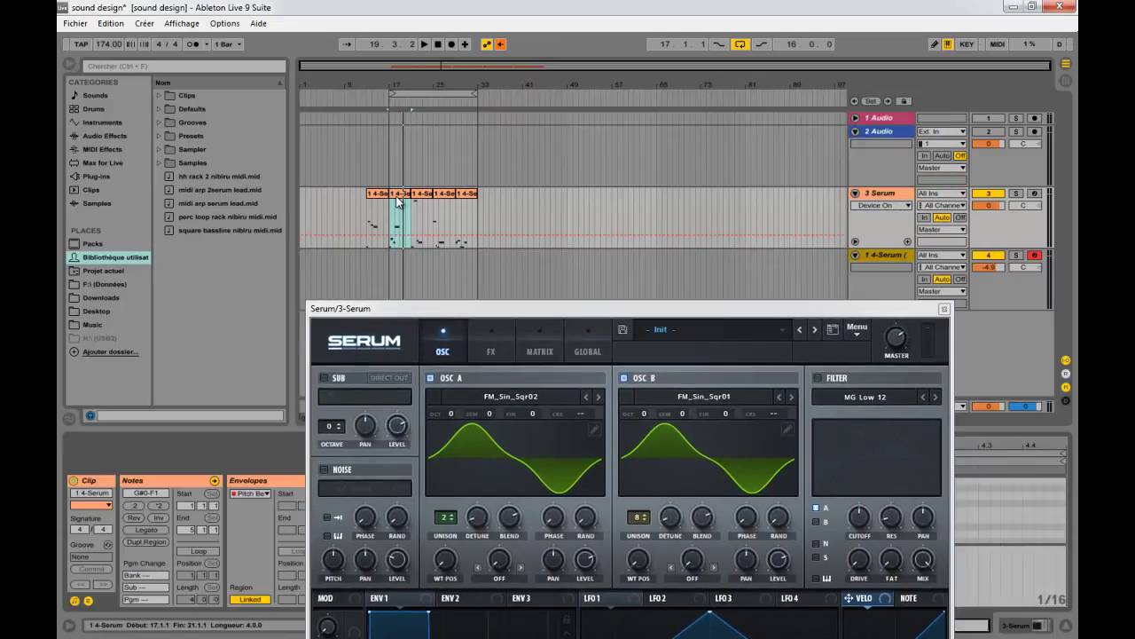
{"action": "left_click_drag", "start_coordinate": [398, 308], "coordinate": [403, 596]}
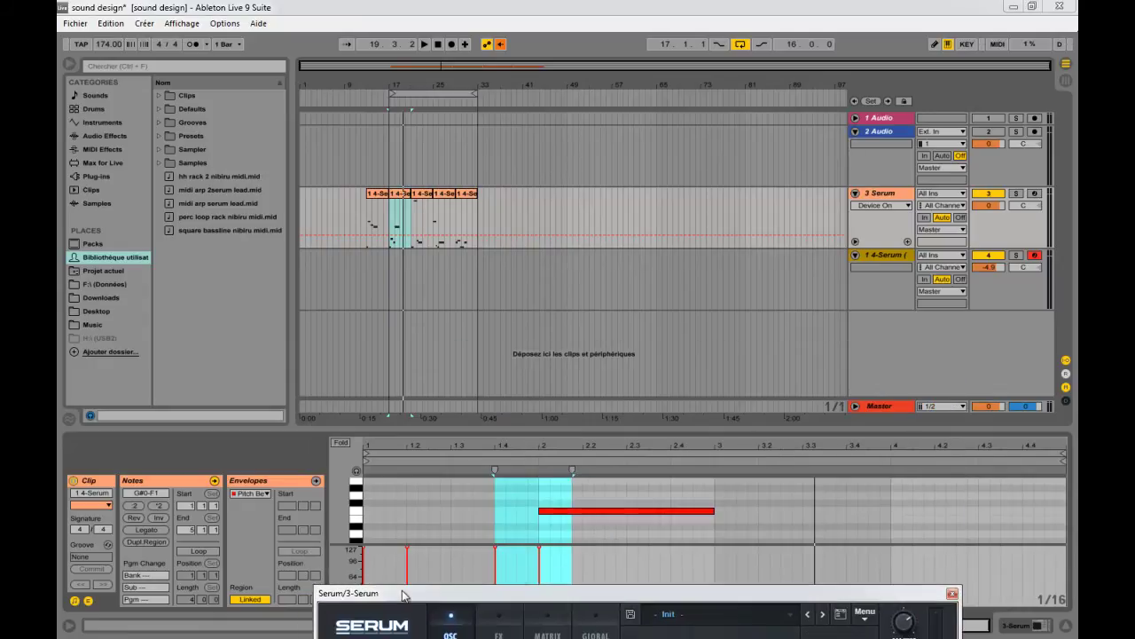
{"action": "left_click", "coordinate": [315, 481]}
{"action": "key", "text": "space"}
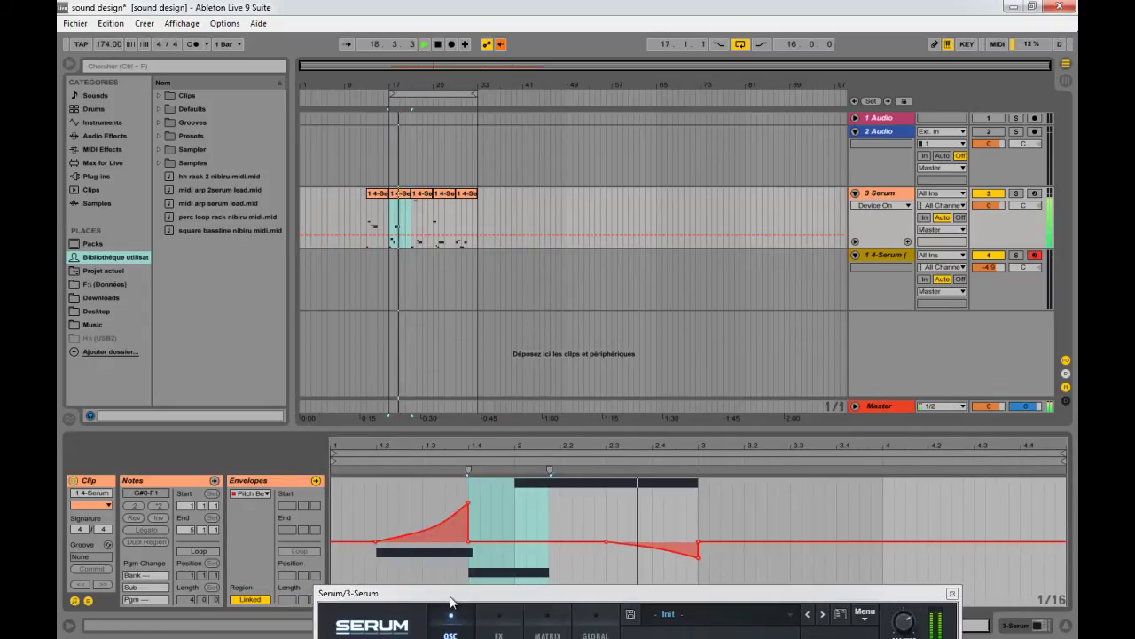
- Bring the synth back into view and try a portamento time of about 501 ms during playback
{"action": "left_click_drag", "start_coordinate": [451, 601], "coordinate": [410, 92]}
{"action": "key", "text": "space"}
{"action": "mouse_move", "coordinate": [843, 589]}
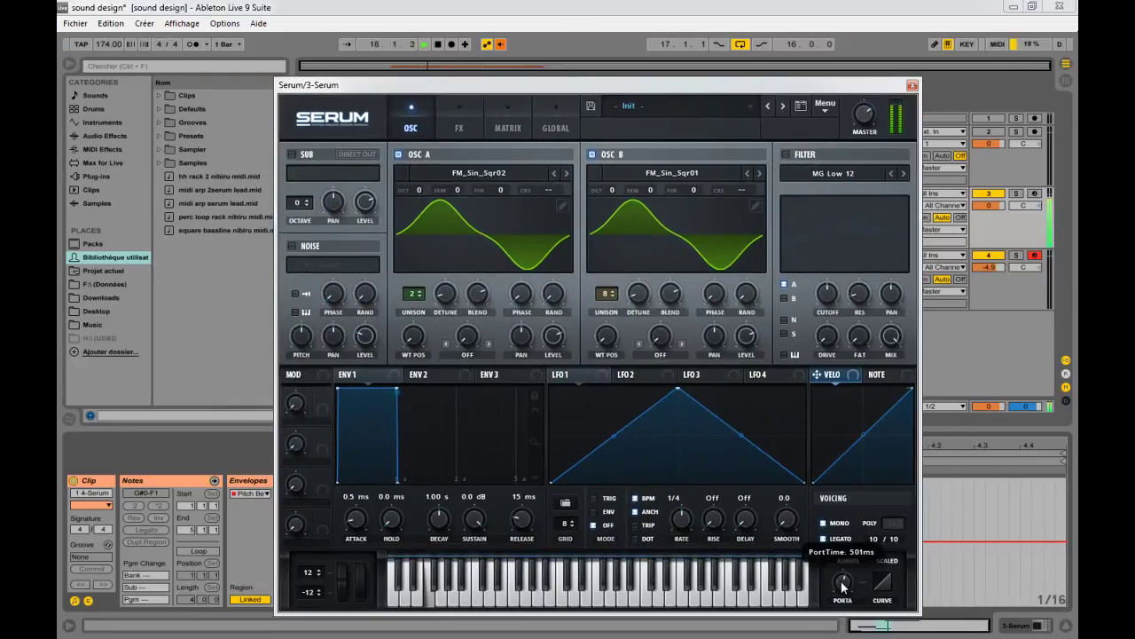
{"action": "key", "text": "space"}
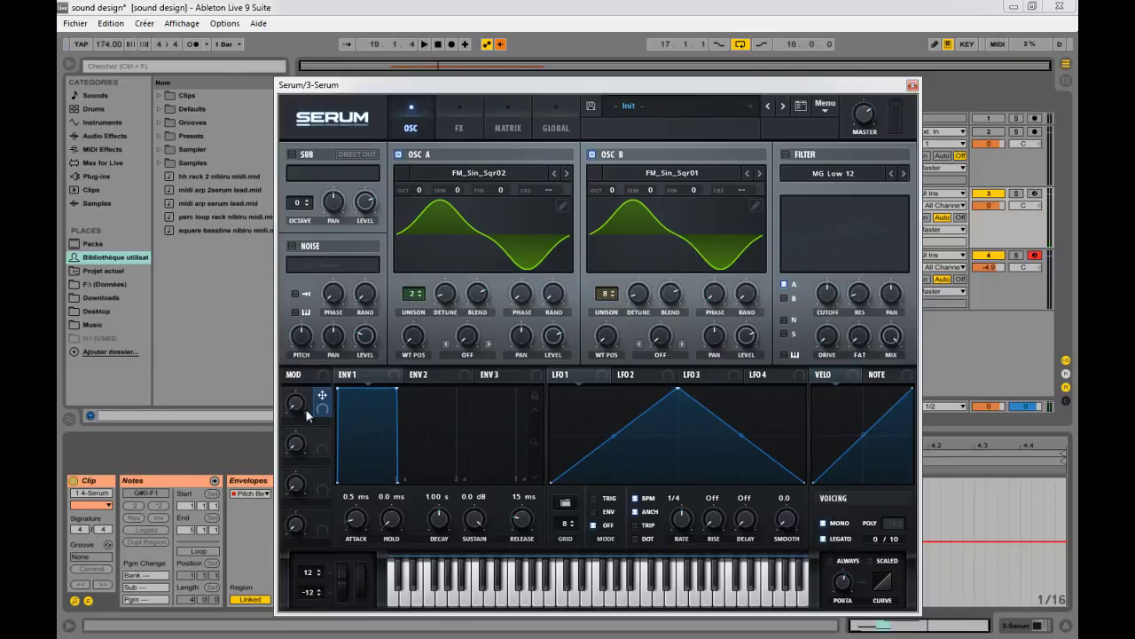
- Assign Macro 1 to OSC A's wavetable position and sweep the macro during playback
{"action": "left_click_drag", "start_coordinate": [430, 352], "coordinate": [401, 350]}
{"action": "key", "text": "space"}
{"action": "left_click_drag", "start_coordinate": [295, 409], "coordinate": [249, 241]}
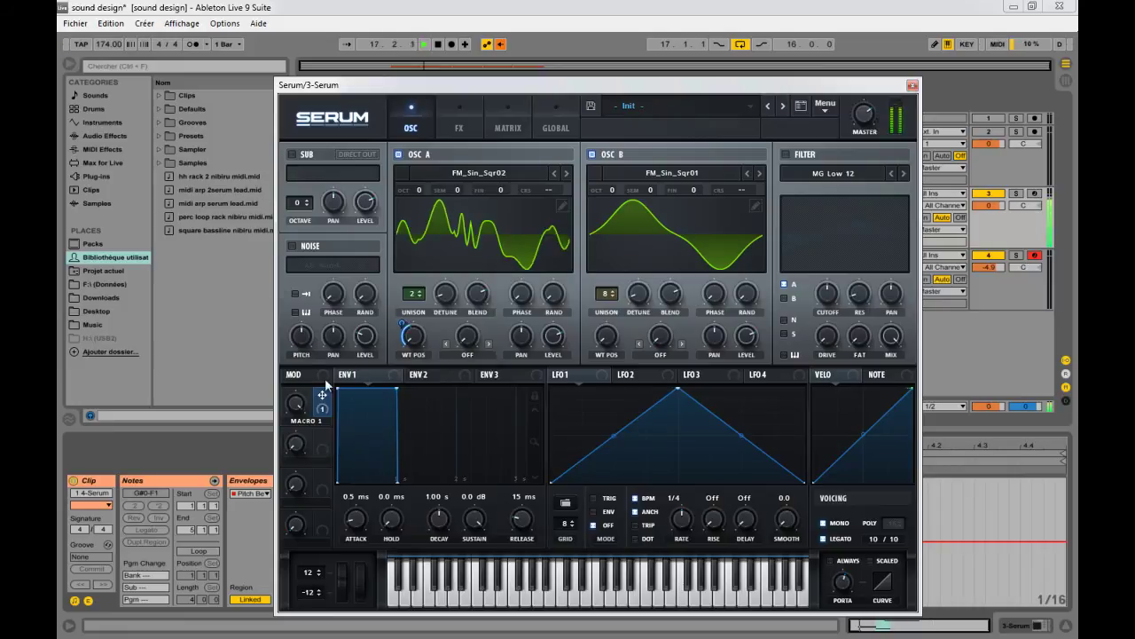
{"action": "key", "text": "space"}
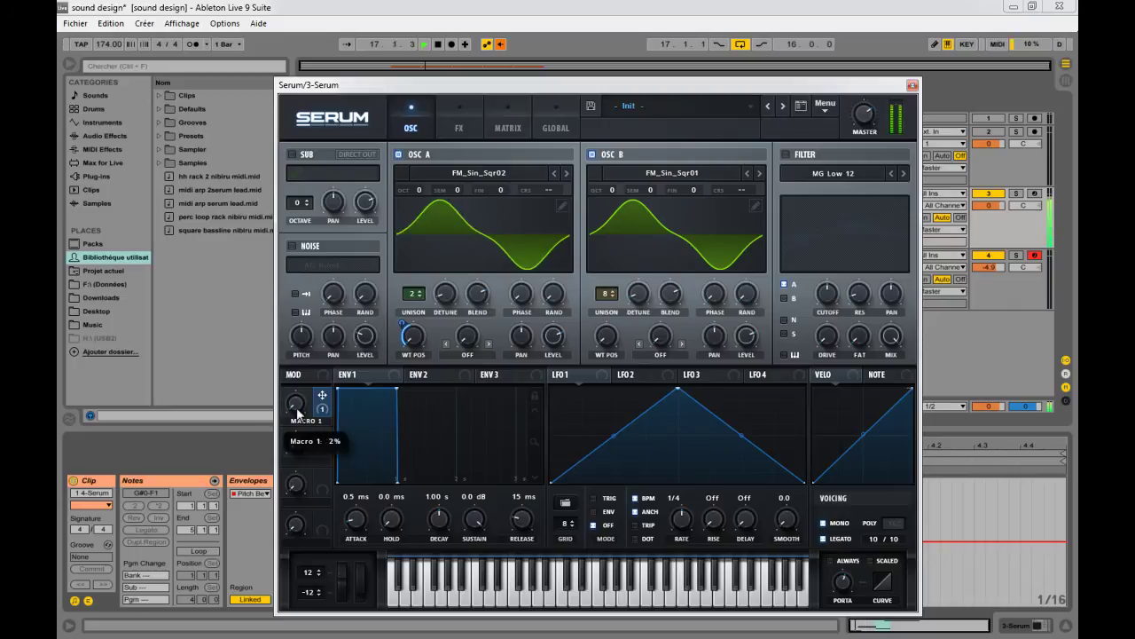
{"action": "key", "text": "space"}
- Assign Macro 1 to OSC B's wavetable position at about 48 and sweep the macro during playback
{"action": "left_click_drag", "start_coordinate": [584, 354], "coordinate": [605, 335]}
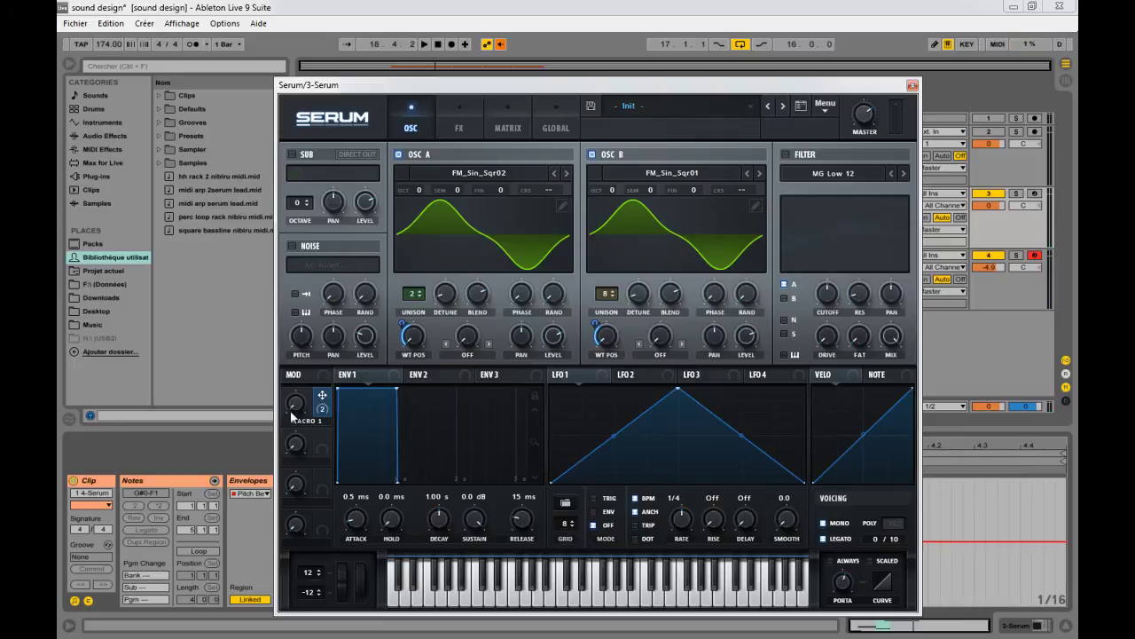
{"action": "key", "text": "space"}
{"action": "left_click_drag", "start_coordinate": [304, 276], "coordinate": [320, 221]}
{"action": "left_click_drag", "start_coordinate": [596, 323], "coordinate": [596, 311]}
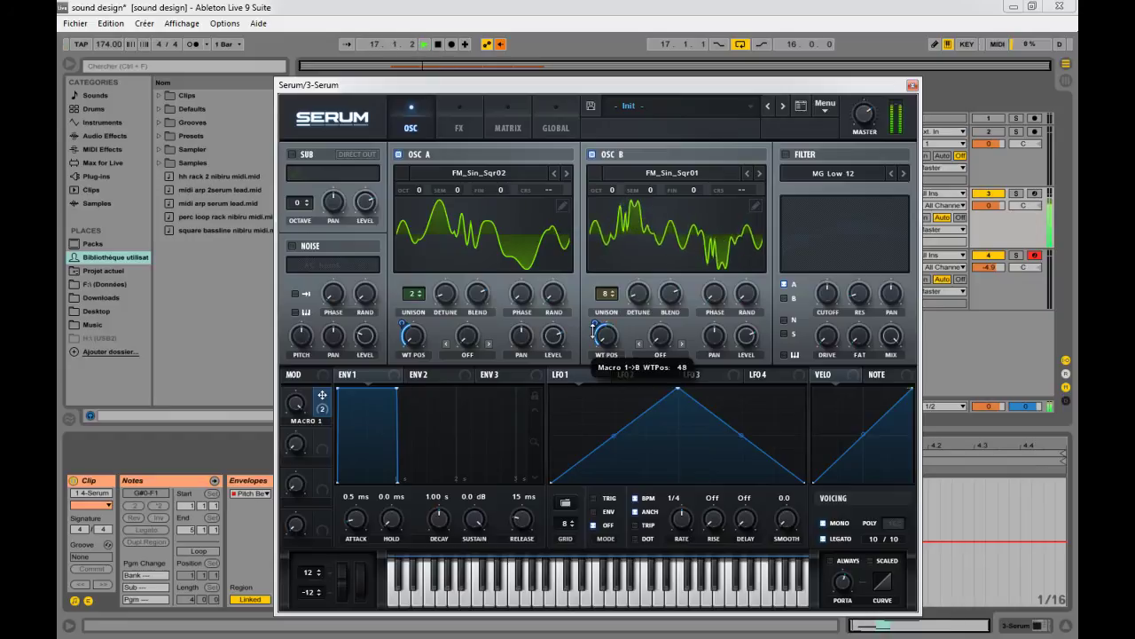
{"action": "left_click_drag", "start_coordinate": [594, 323], "coordinate": [592, 330]}
{"action": "left_click_drag", "start_coordinate": [300, 412], "coordinate": [311, 560]}
{"action": "key", "text": "space"}
- Unfold the 3 Serum track's automation lanes and delete the LFO Frequency, Macro 3, Macro 2 and Macro 1 automation
{"action": "left_click_drag", "start_coordinate": [444, 84], "coordinate": [429, 439]}
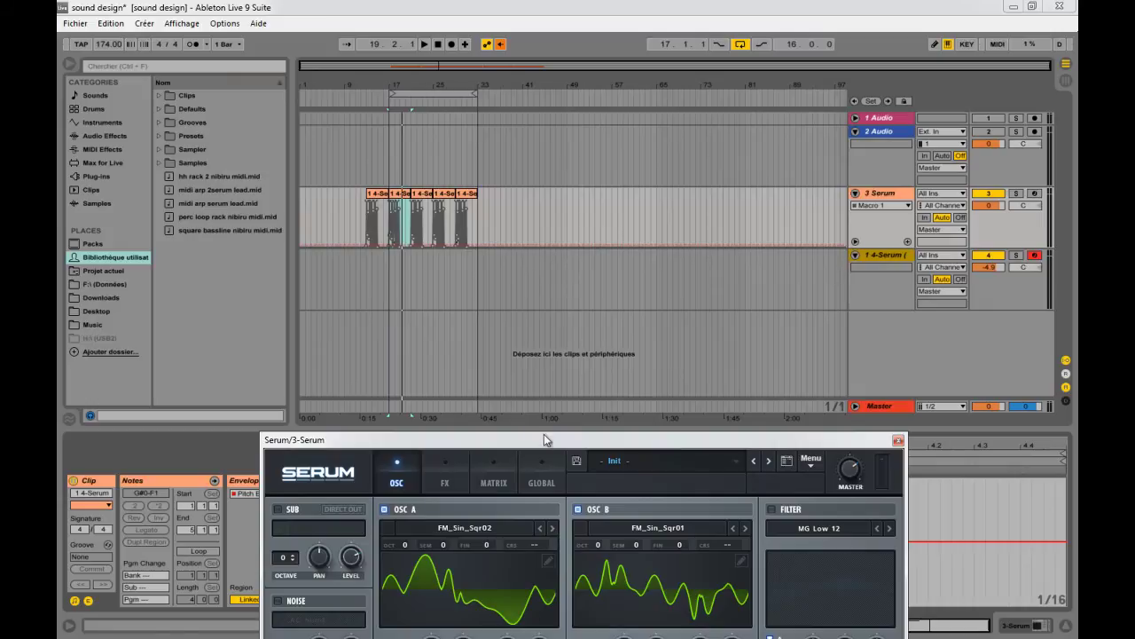
{"action": "left_click", "coordinate": [855, 255]}
{"action": "left_click", "coordinate": [855, 241]}
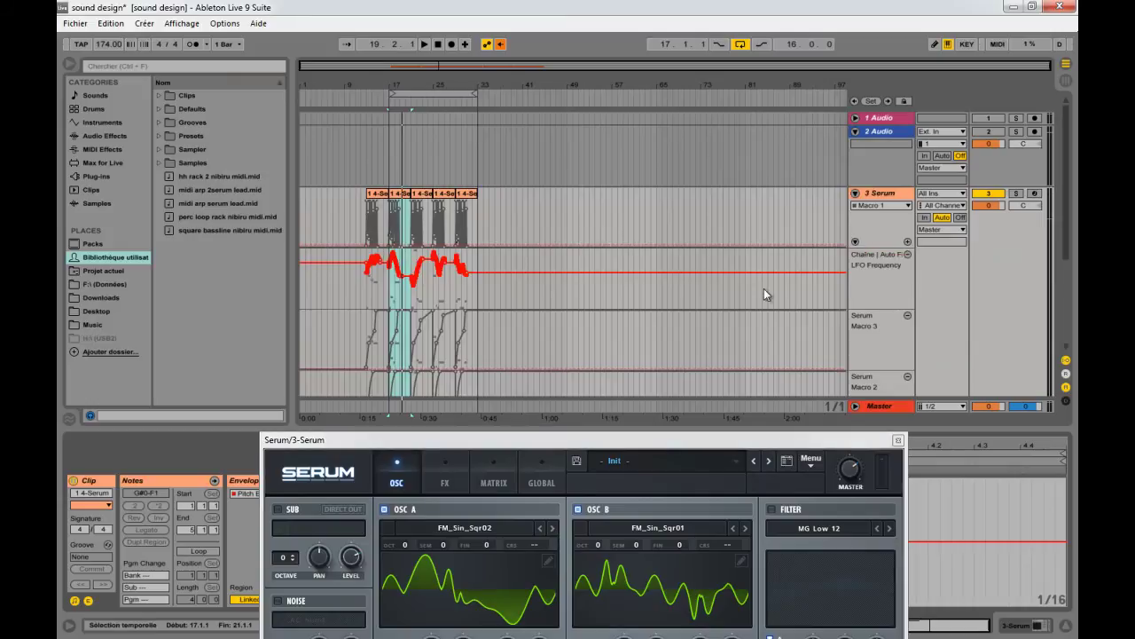
{"action": "left_click_drag", "start_coordinate": [640, 286], "coordinate": [320, 346]}
{"action": "key", "text": "Delete"}
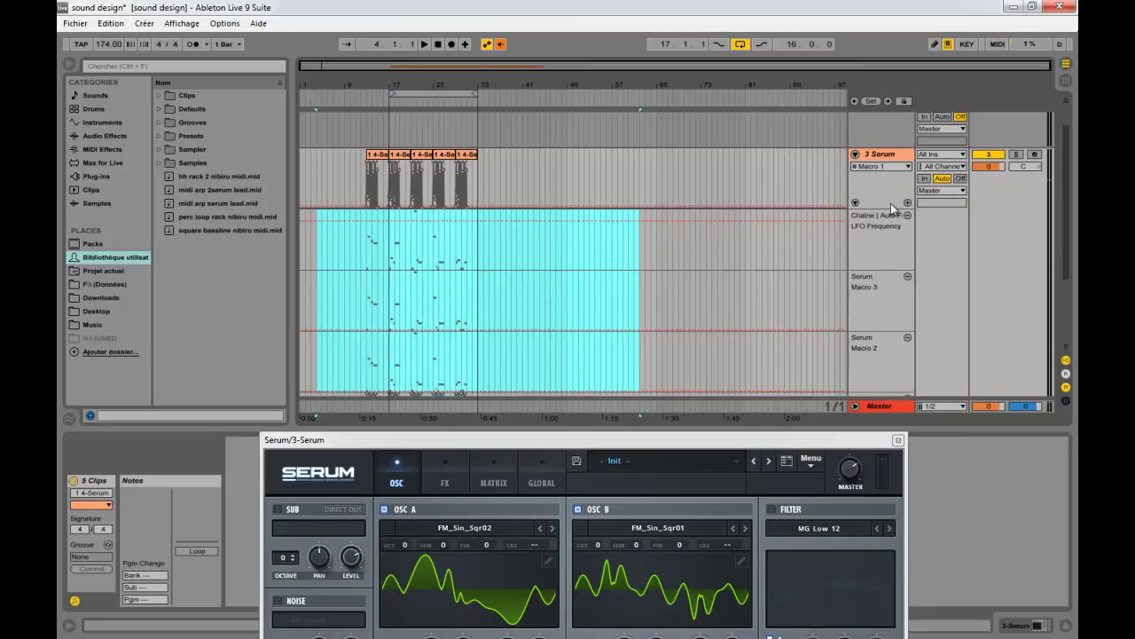
{"action": "left_click", "coordinate": [907, 204]}
{"action": "left_click_drag", "start_coordinate": [513, 229], "coordinate": [309, 236]}
- Reset Macro 1 to 0 % in the Serum device on the 3 Serum track
{"action": "left_click_drag", "start_coordinate": [372, 439], "coordinate": [443, 217]}
{"action": "left_click", "coordinate": [905, 158]}
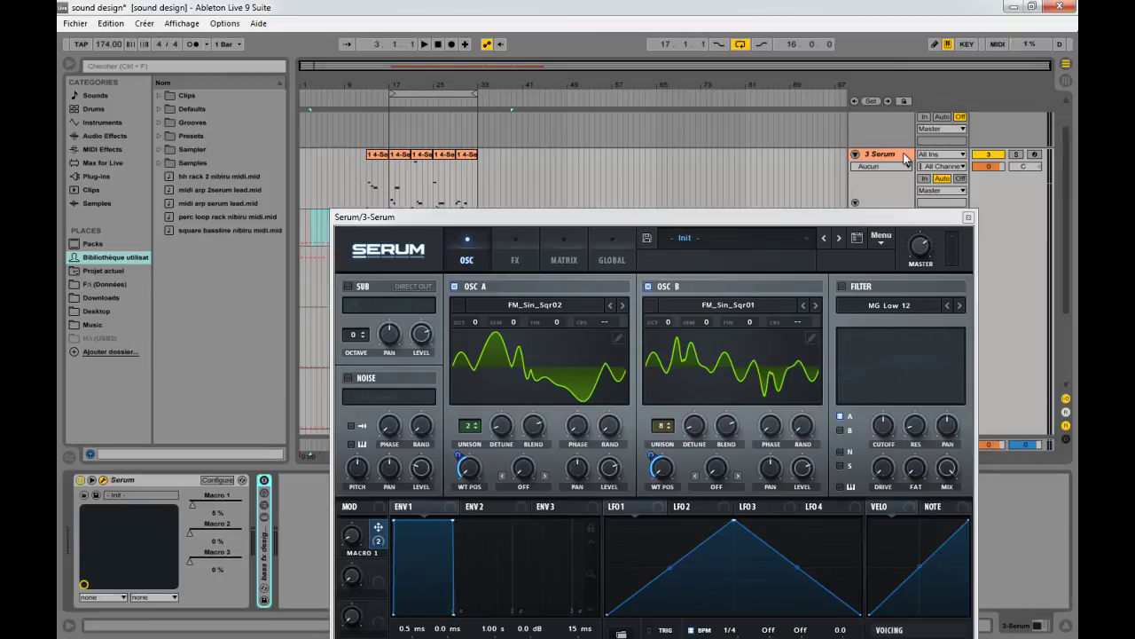
{"action": "left_click", "coordinate": [190, 507]}
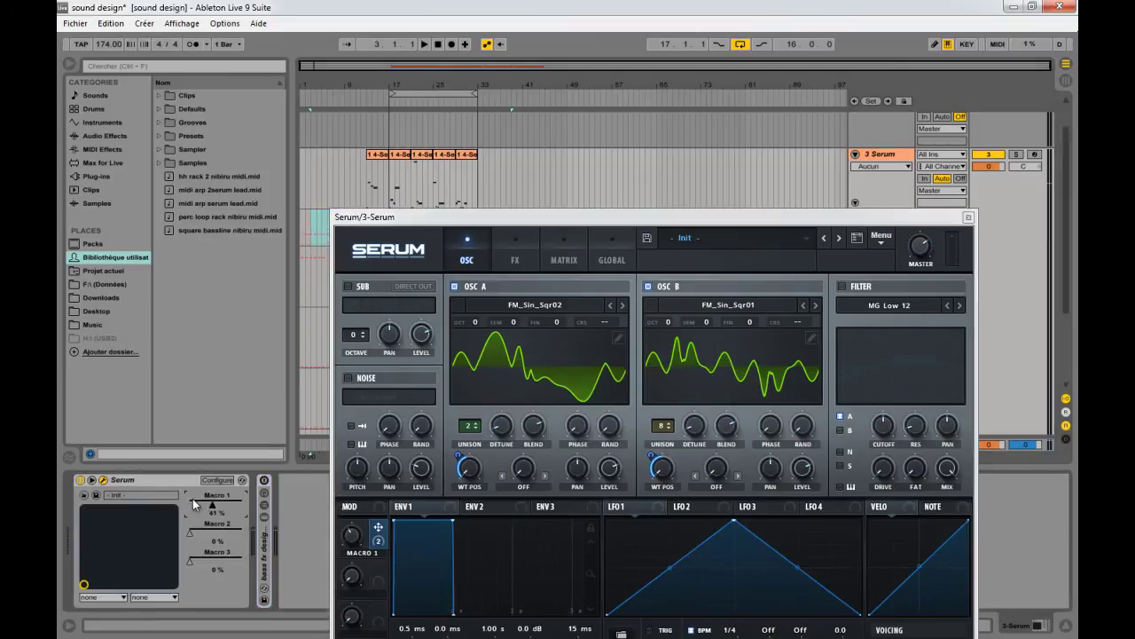
{"action": "left_click_drag", "start_coordinate": [194, 502], "coordinate": [192, 500]}
{"action": "left_click_drag", "start_coordinate": [465, 220], "coordinate": [440, 459]}
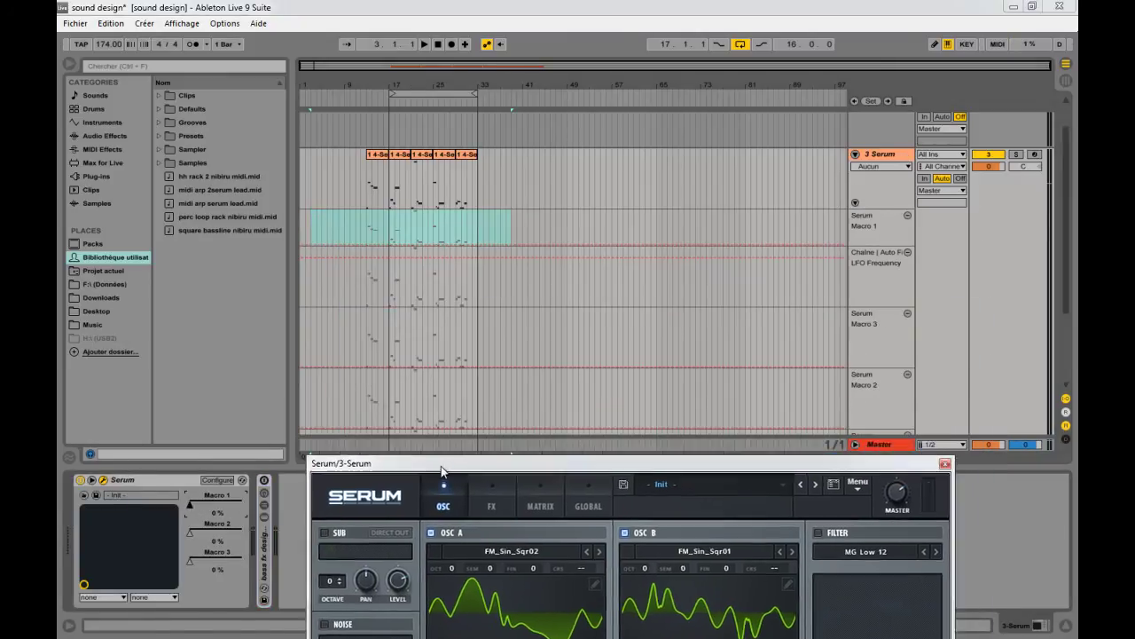
- Remove the surplus automation lanes from the 3 Serum track and enlarge the remaining Macro 1 lane
{"action": "left_click_drag", "start_coordinate": [399, 84], "coordinate": [400, 116]}
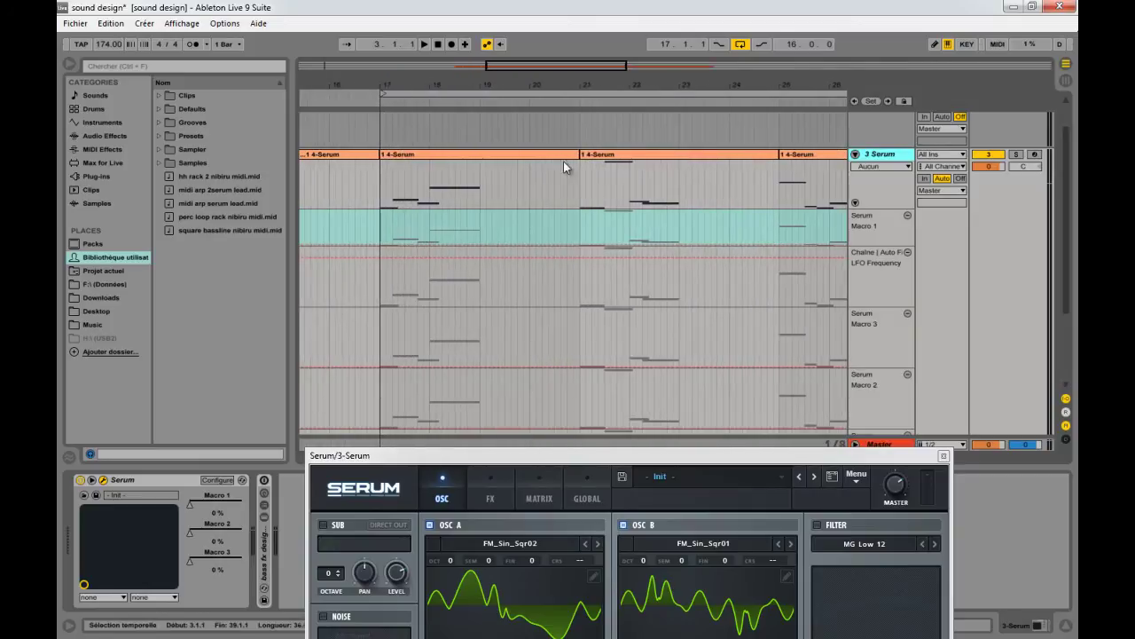
{"action": "left_click", "coordinate": [908, 255]}
{"action": "left_click", "coordinate": [907, 254]}
{"action": "left_click", "coordinate": [908, 254]}
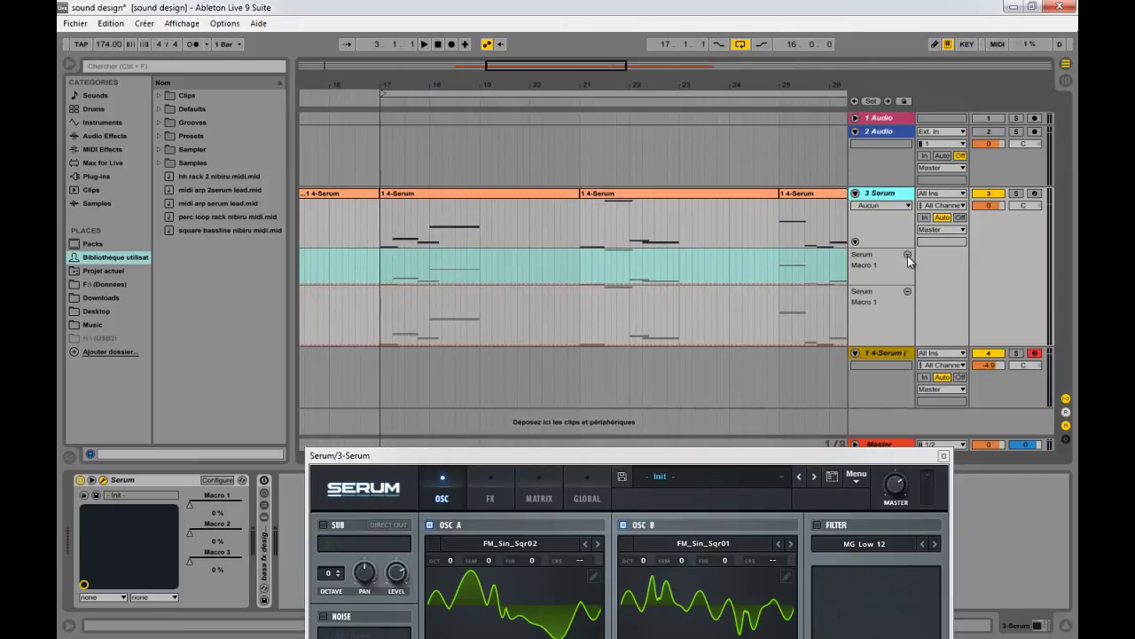
{"action": "left_click", "coordinate": [908, 256]}
{"action": "left_click_drag", "start_coordinate": [877, 307], "coordinate": [874, 345]}
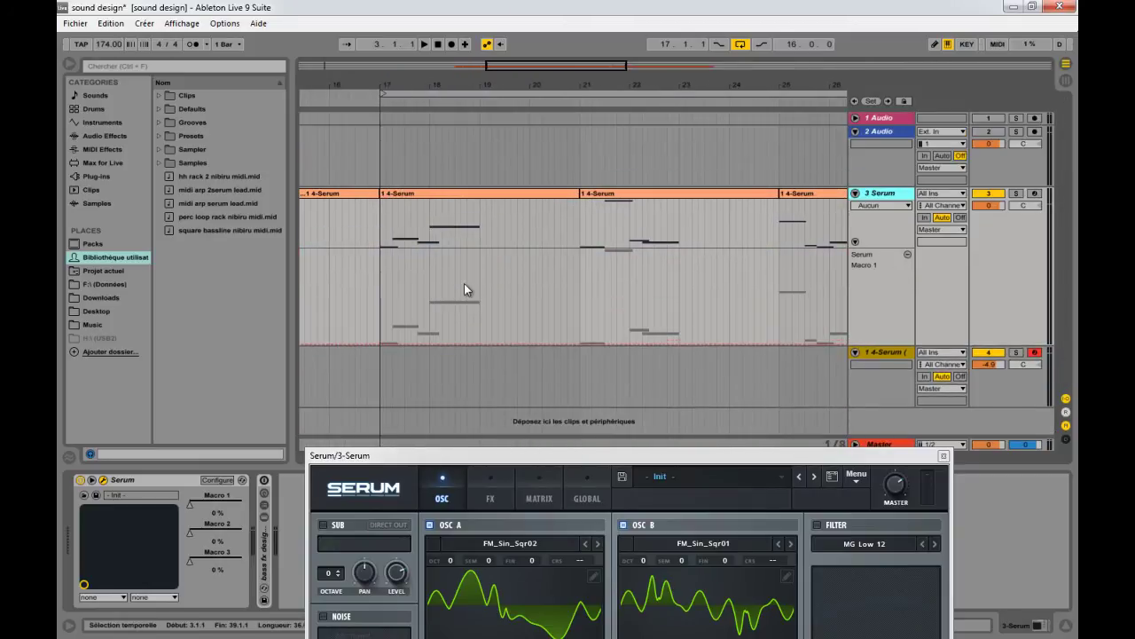
- Draw an irregular zigzag of Macro 1 automation from bar 17 to bar 19, starting and ending at zero
{"action": "left_click", "coordinate": [380, 343]}
{"action": "left_click_drag", "start_coordinate": [398, 342], "coordinate": [393, 249]}
{"action": "left_click_drag", "start_coordinate": [390, 78], "coordinate": [405, 195]}
{"action": "mouse_move", "coordinate": [407, 250]}
{"action": "left_mouse_down"}
{"action": "mouse_move", "coordinate": [435, 343]}
{"action": "mouse_move", "coordinate": [468, 273]}
{"action": "mouse_move", "coordinate": [492, 345]}
{"action": "mouse_move", "coordinate": [515, 314]}
{"action": "mouse_move", "coordinate": [515, 251]}
{"action": "mouse_move", "coordinate": [533, 288]}
{"action": "mouse_move", "coordinate": [543, 255]}
{"action": "mouse_move", "coordinate": [550, 344]}
{"action": "mouse_move", "coordinate": [571, 344]}
{"action": "mouse_move", "coordinate": [559, 345]}
{"action": "mouse_move", "coordinate": [570, 265]}
{"action": "mouse_move", "coordinate": [606, 344]}
{"action": "mouse_move", "coordinate": [592, 344]}
{"action": "mouse_move", "coordinate": [617, 273]}
{"action": "mouse_move", "coordinate": [643, 344]}
{"action": "mouse_move", "coordinate": [666, 249]}
{"action": "mouse_move", "coordinate": [694, 306]}
{"action": "mouse_move", "coordinate": [726, 250]}
{"action": "mouse_move", "coordinate": [719, 343]}
{"action": "mouse_move", "coordinate": [734, 343]}
{"action": "mouse_move", "coordinate": [761, 279]}
{"action": "mouse_move", "coordinate": [751, 249]}
{"action": "mouse_move", "coordinate": [760, 343]}
{"action": "mouse_move", "coordinate": [771, 343]}
{"action": "left_mouse_up"}
{"action": "key", "text": "space"}
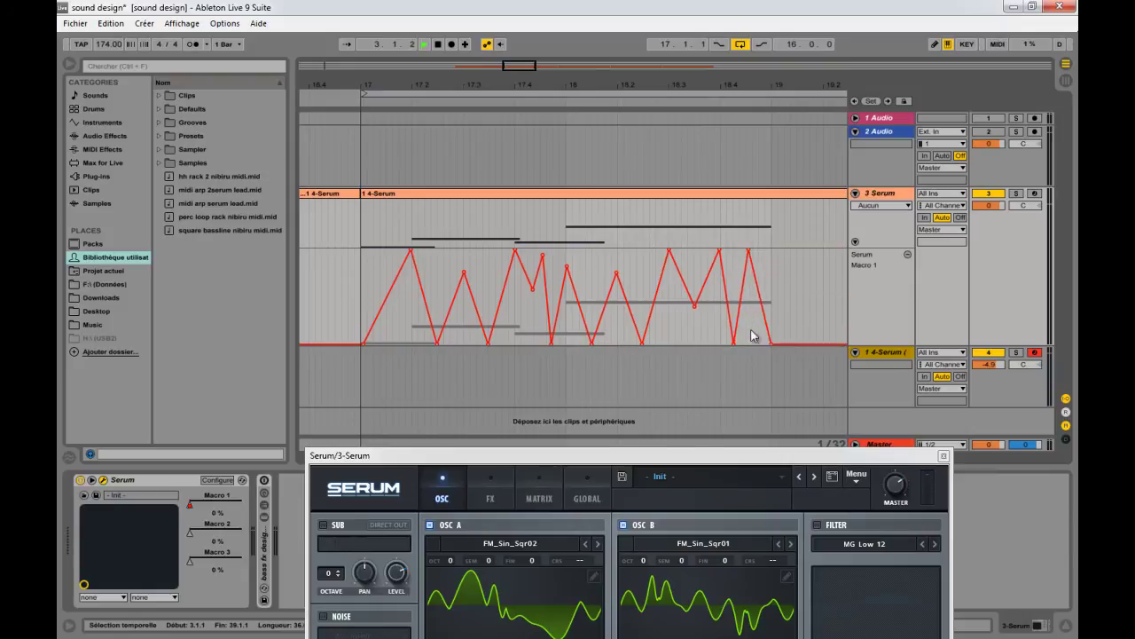
- Audition the Macro 1 automation and remove the small dip and peak just after 17.4
{"action": "left_click", "coordinate": [498, 194]}
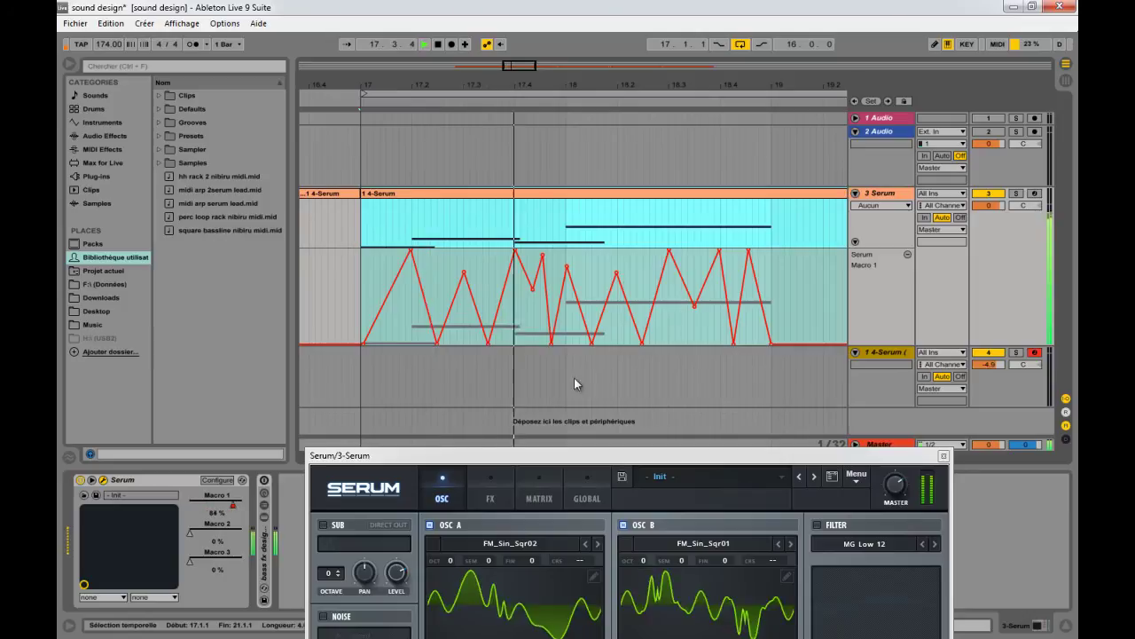
{"action": "key", "text": "space"}
{"action": "left_click", "coordinate": [528, 284]}
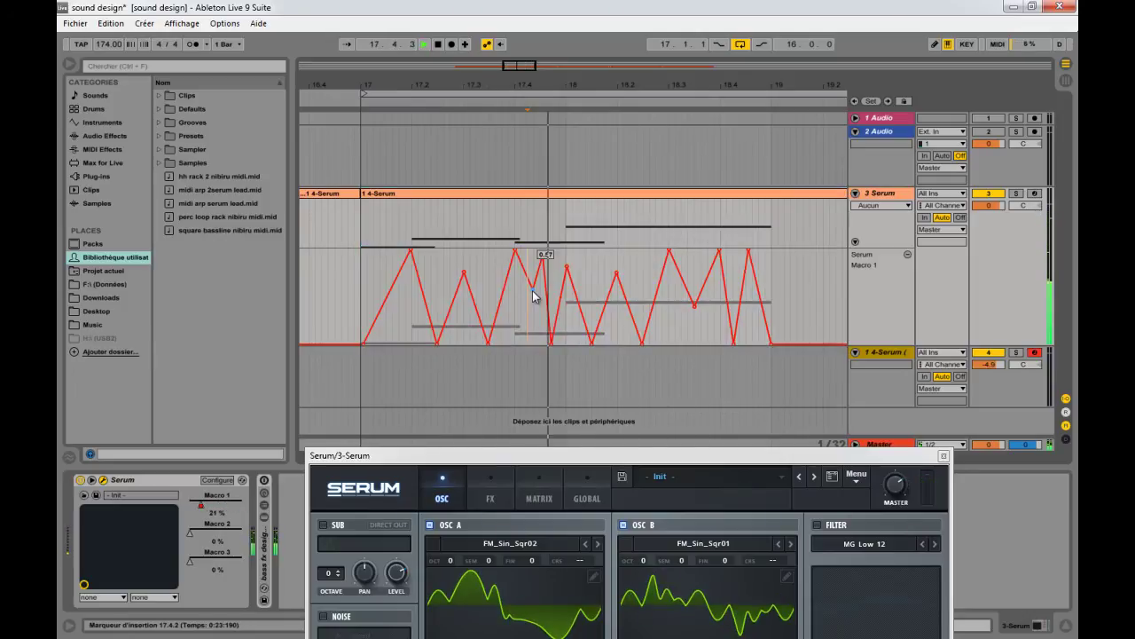
{"action": "left_click", "coordinate": [530, 284]}
{"action": "key", "text": "space"}
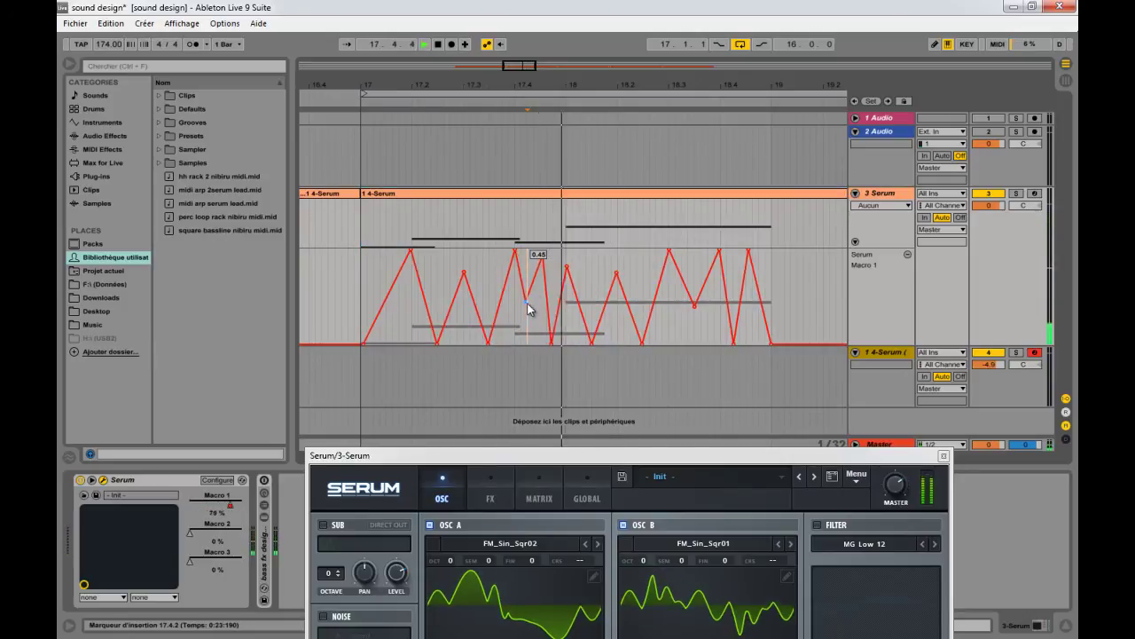
{"action": "left_click", "coordinate": [542, 254]}
{"action": "key", "text": "space"}
- Play the clip from bar 17 to audition the Macro 1 automation with both oscillator waveforms in view
{"action": "left_click", "coordinate": [418, 185]}
{"action": "left_click", "coordinate": [420, 193]}
{"action": "key", "text": "space"}
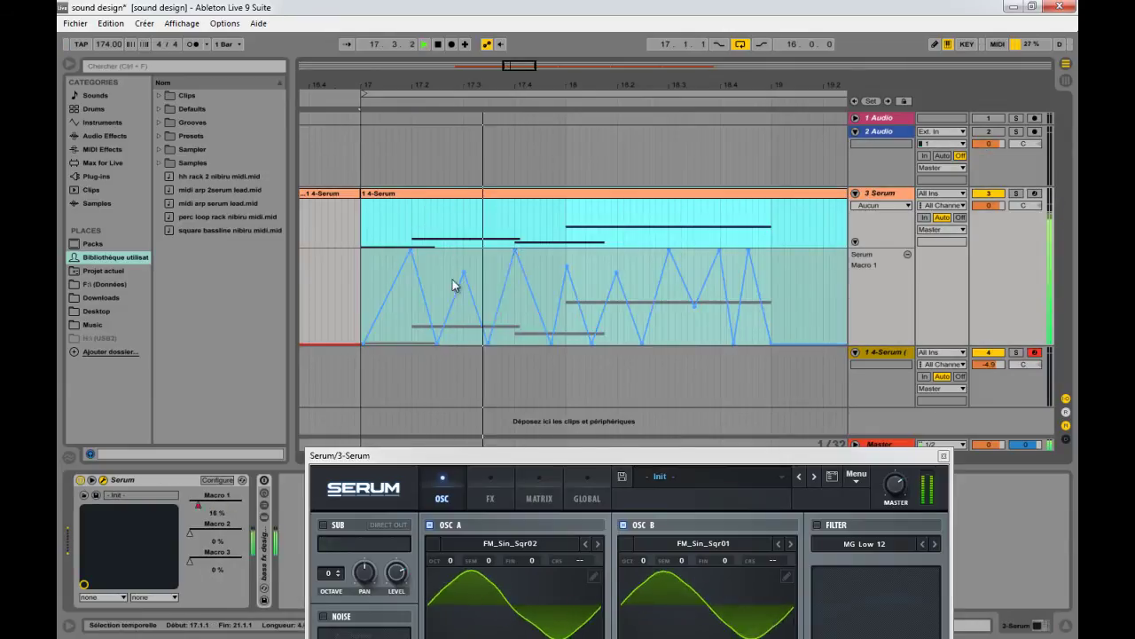
{"action": "left_click", "coordinate": [528, 459]}
{"action": "left_click_drag", "start_coordinate": [529, 458], "coordinate": [475, 230]}
{"action": "left_click_drag", "start_coordinate": [522, 92], "coordinate": [523, 78]}
{"action": "left_click_drag", "start_coordinate": [525, 227], "coordinate": [528, 363]}
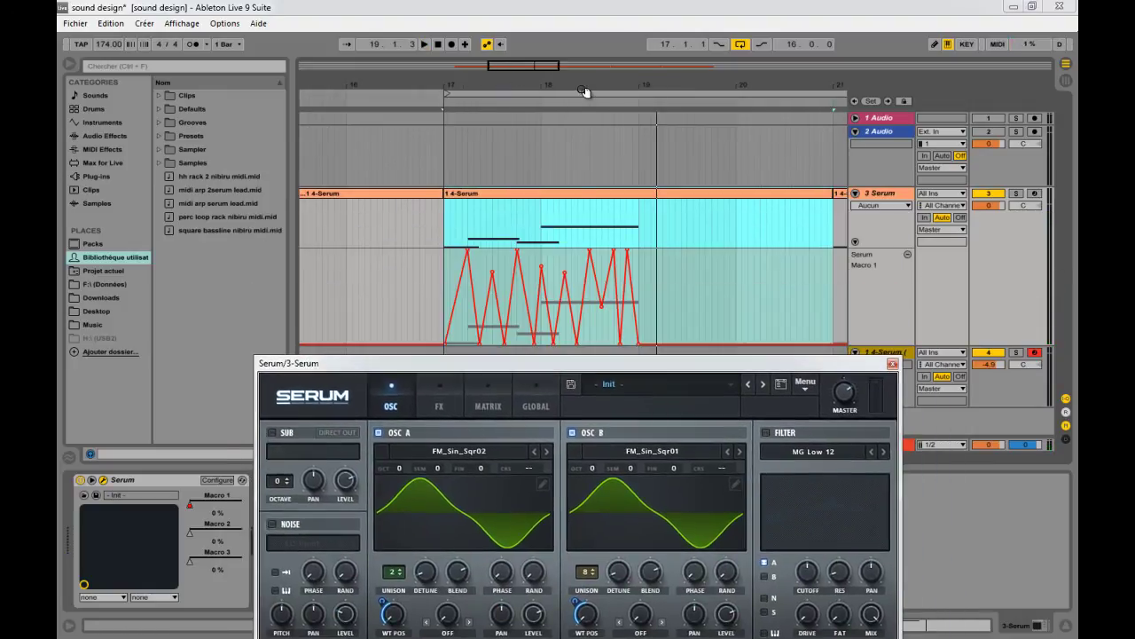
- Duplicate the Macro 1 automation of bars 17 to 21 three times, covering the following clips up to bar 33
{"action": "left_click_drag", "start_coordinate": [582, 90], "coordinate": [584, 85]}
{"action": "left_click_drag", "start_coordinate": [606, 277], "coordinate": [493, 286]}
{"action": "key", "text": "ctrl+d"}
{"action": "left_click_drag", "start_coordinate": [632, 92], "coordinate": [632, 87]}
{"action": "key", "text": "ctrl+d"}
{"action": "key", "text": "ctrl+d"}
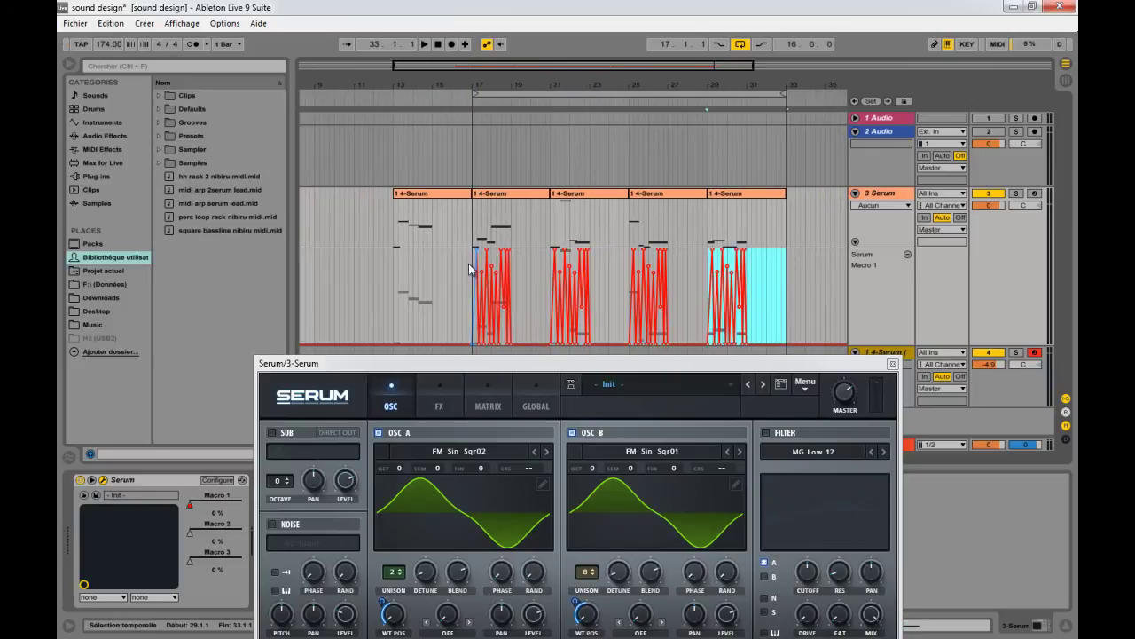
- Move the first Serum clip about four and a half bars earlier, away from the looped section
{"action": "left_click_drag", "start_coordinate": [449, 193], "coordinate": [363, 197]}
{"action": "left_click", "coordinate": [475, 233]}
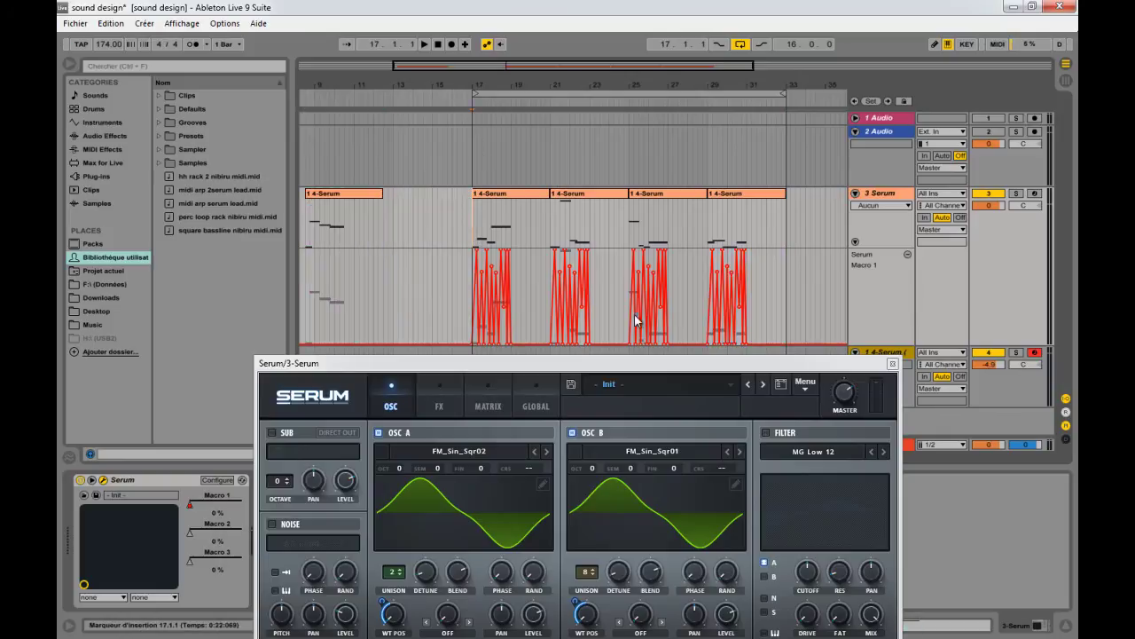
- Assign Macro 2 to the OSC A and OSC B levels, using a negative amount for OSC B
{"action": "left_click_drag", "start_coordinate": [631, 365], "coordinate": [640, 109]}
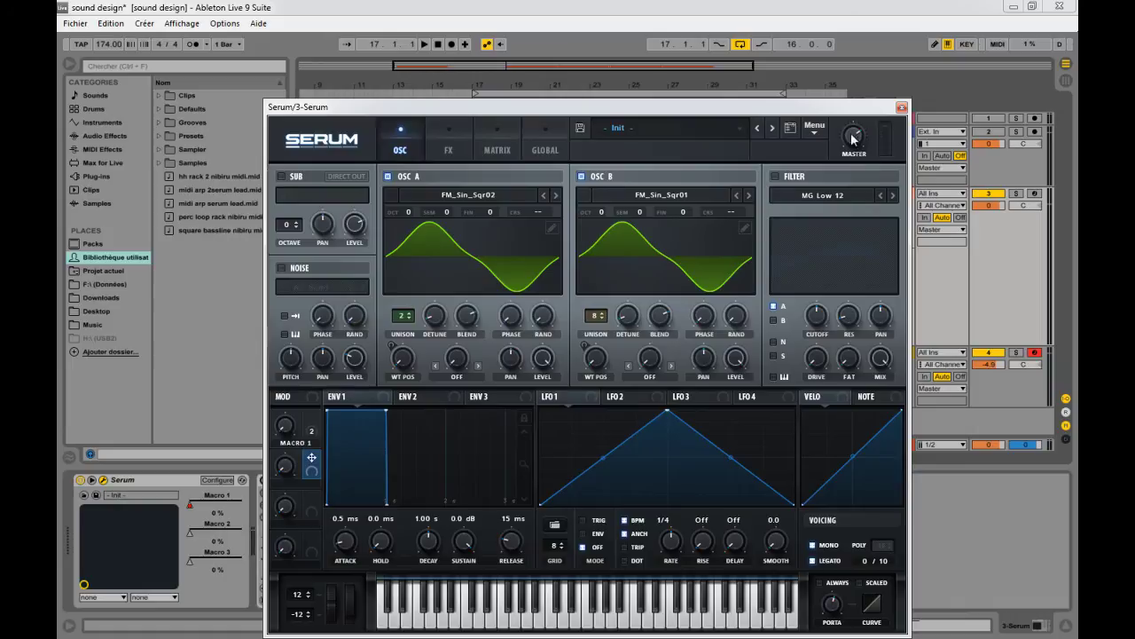
{"action": "key", "text": "space"}
{"action": "key", "text": "space"}
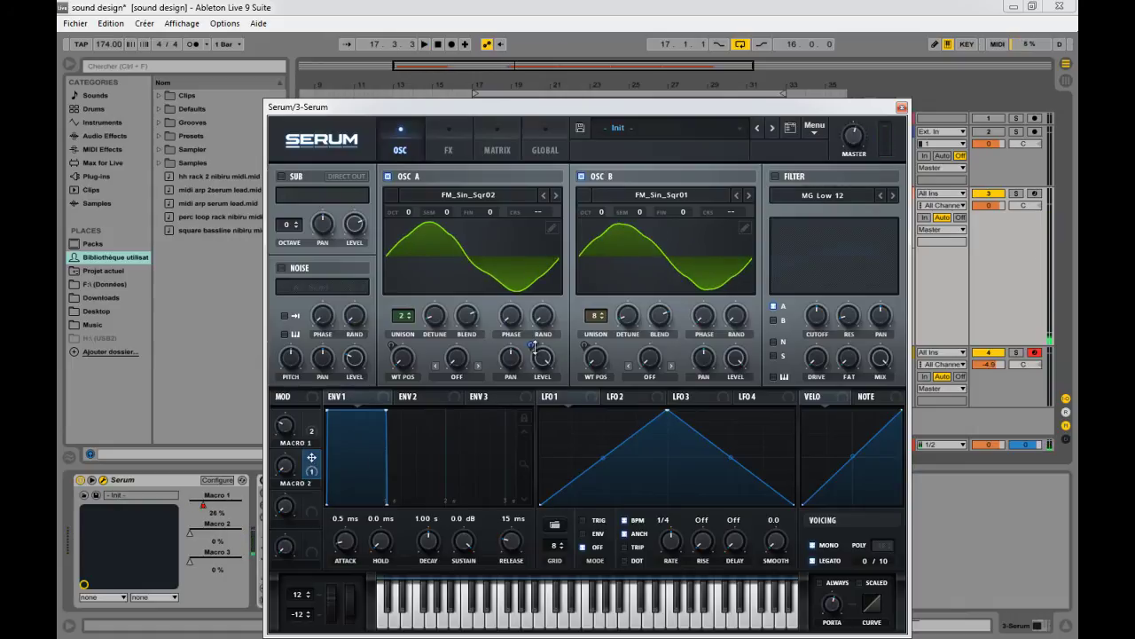
{"action": "mouse_move", "coordinate": [312, 462]}
{"action": "left_mouse_down"}
{"action": "mouse_move", "coordinate": [676, 389]}
{"action": "mouse_move", "coordinate": [741, 364]}
{"action": "mouse_move", "coordinate": [724, 374]}
{"action": "left_mouse_up"}
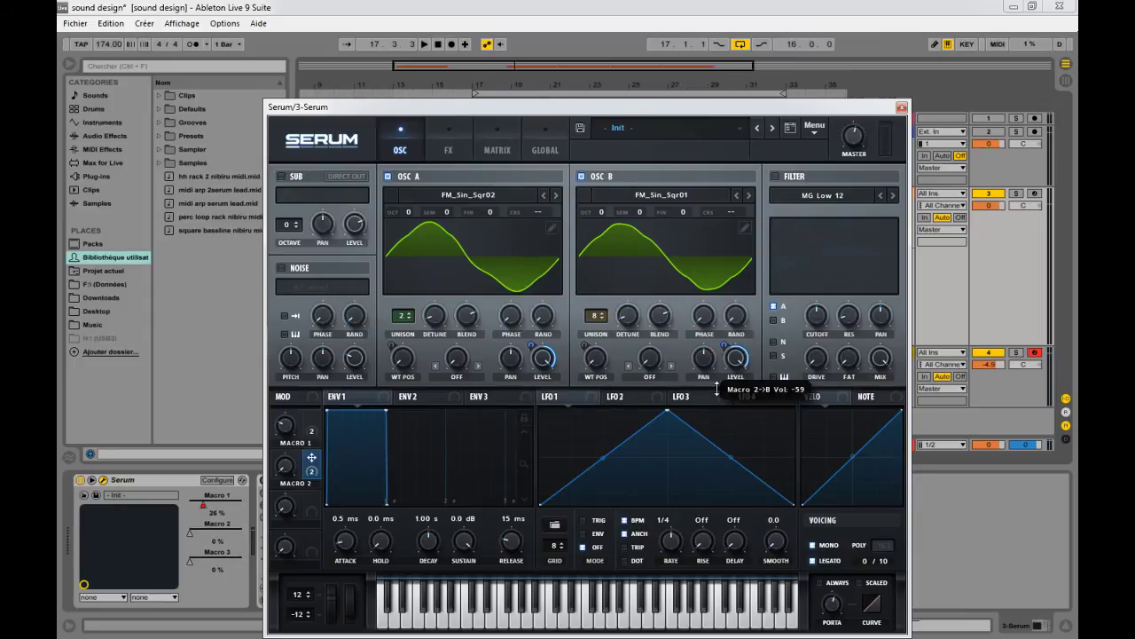
- Assign LFO 2 to OSC A's level at about 36 and to OSC B's level
{"action": "left_click", "coordinate": [650, 396]}
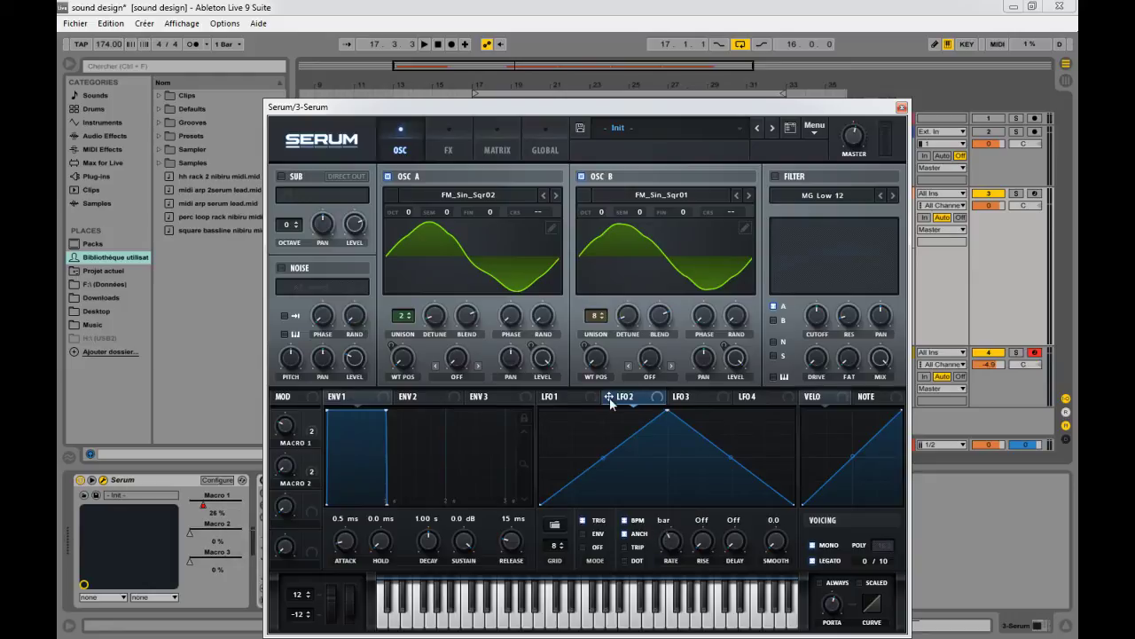
{"action": "mouse_move", "coordinate": [544, 377]}
{"action": "left_click_drag", "start_coordinate": [313, 476], "coordinate": [644, 364]}
{"action": "left_click_drag", "start_coordinate": [738, 359], "coordinate": [725, 408]}
{"action": "left_click_drag", "start_coordinate": [531, 344], "coordinate": [530, 355]}
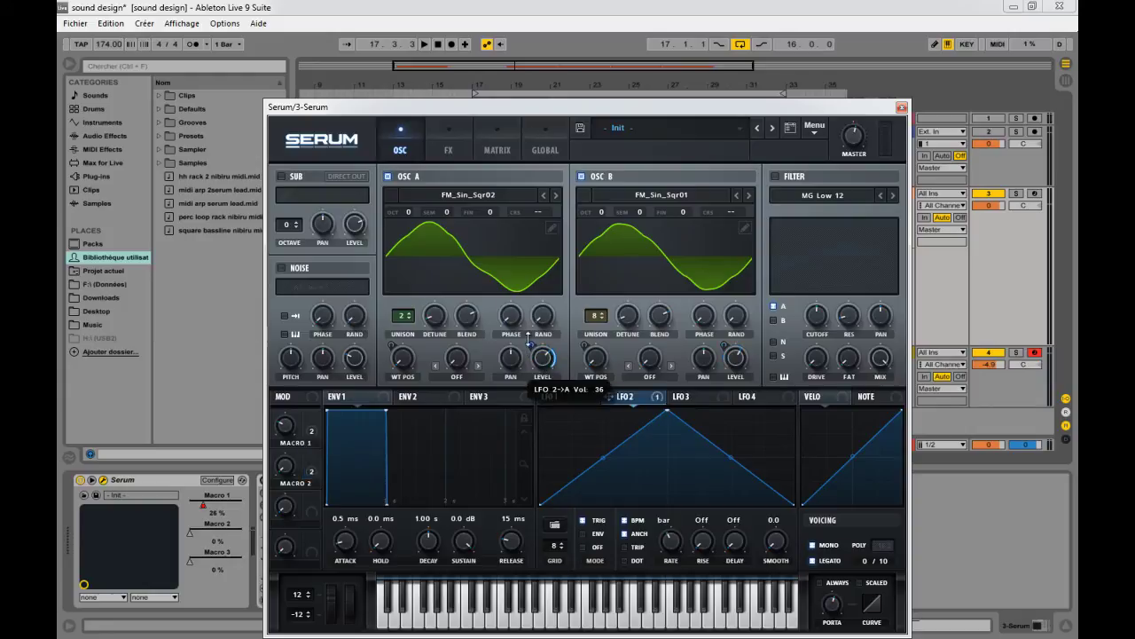
{"action": "left_click_drag", "start_coordinate": [689, 398], "coordinate": [737, 359]}
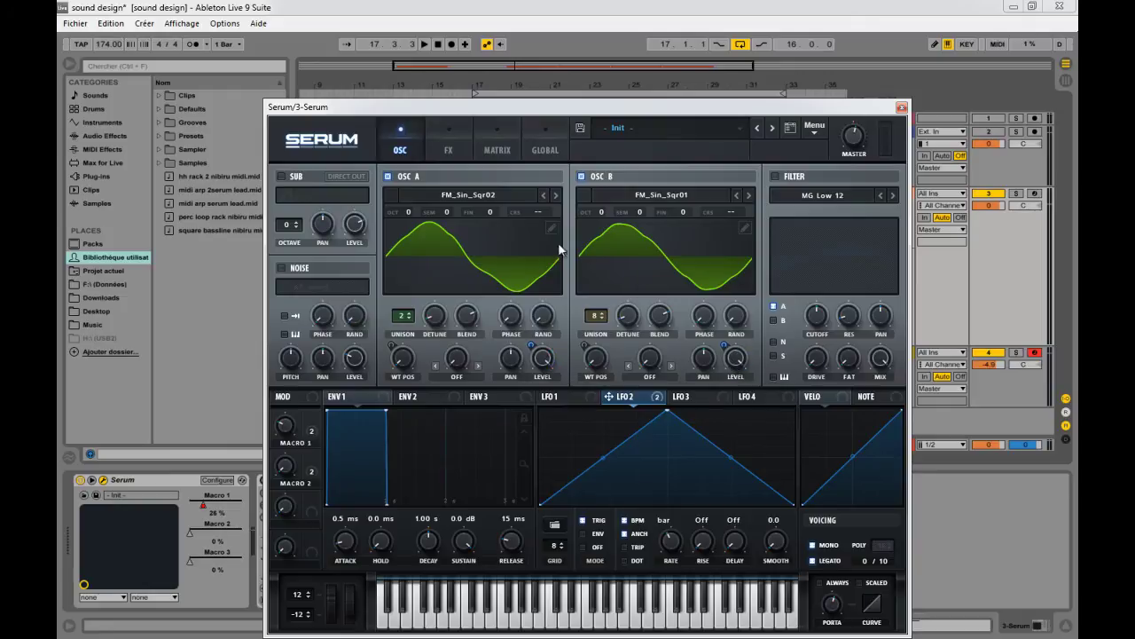
- Set LFO 2's rate to 1/2 and audition the level modulation with Macro 2 during playback
{"action": "key", "text": "space"}
{"action": "left_click_drag", "start_coordinate": [285, 474], "coordinate": [288, 510]}
{"action": "key", "text": "space"}
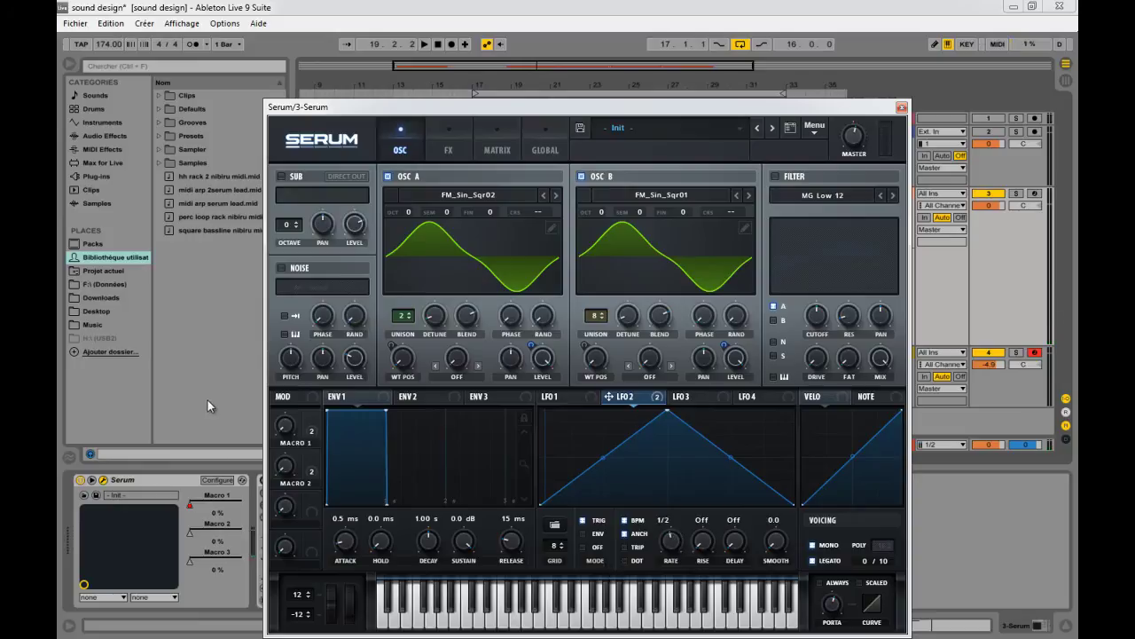
{"action": "left_click_drag", "start_coordinate": [280, 476], "coordinate": [240, 508]}
{"action": "key", "text": "space"}
{"action": "key", "text": "space"}
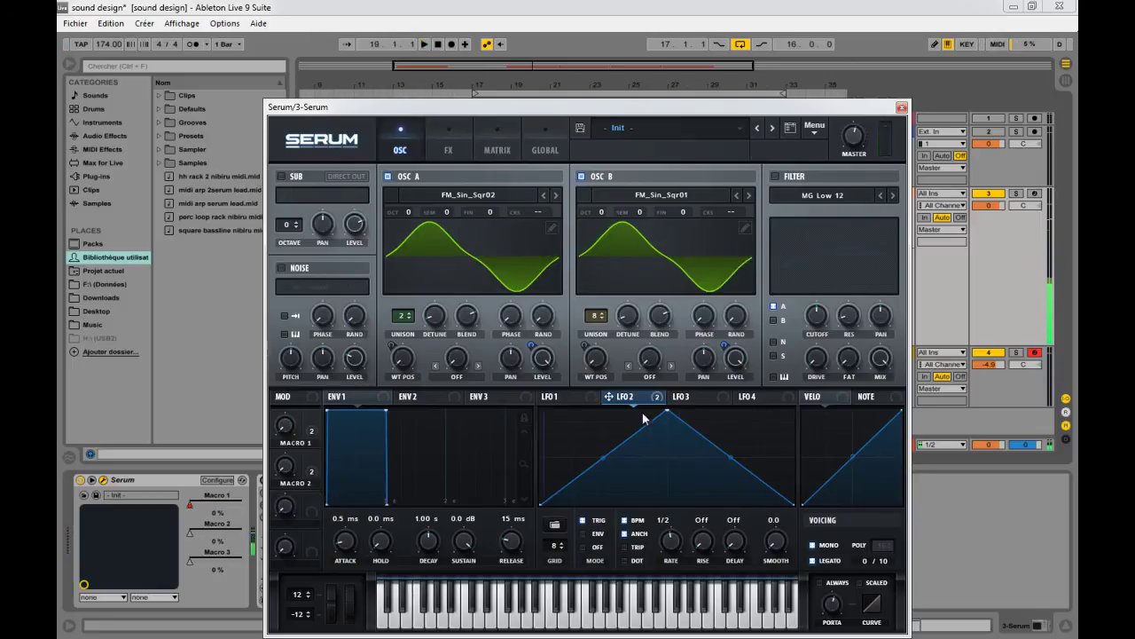
- Turn off BPM sync for LFO 2 and assign Macro 3 to the LFO 2 rate
{"action": "left_click", "coordinate": [625, 522]}
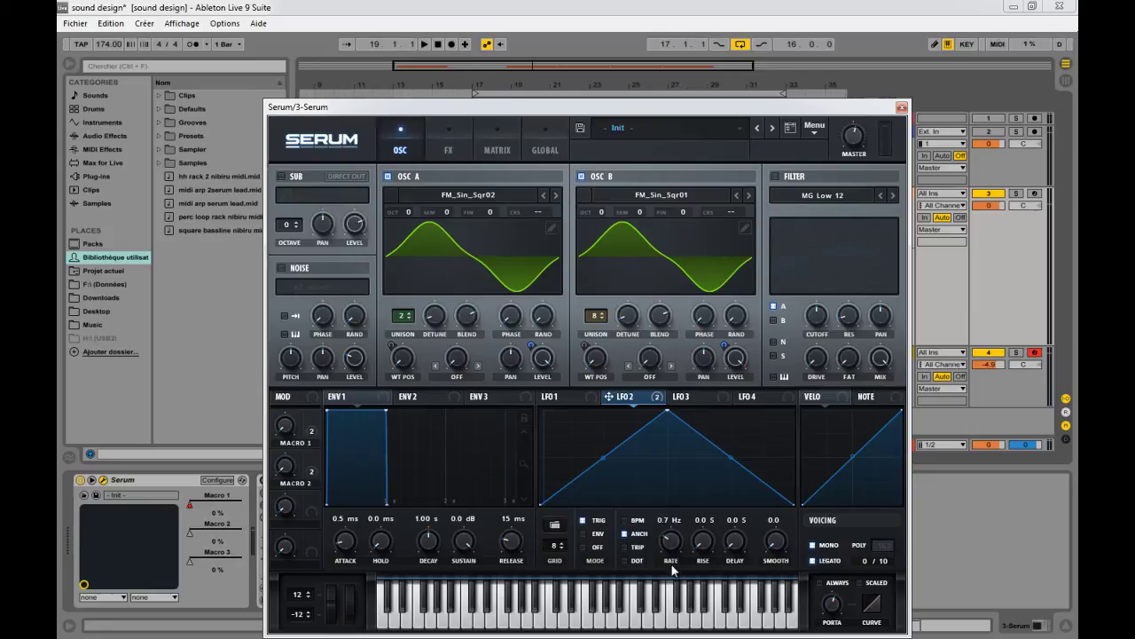
{"action": "left_click_drag", "start_coordinate": [310, 502], "coordinate": [670, 548]}
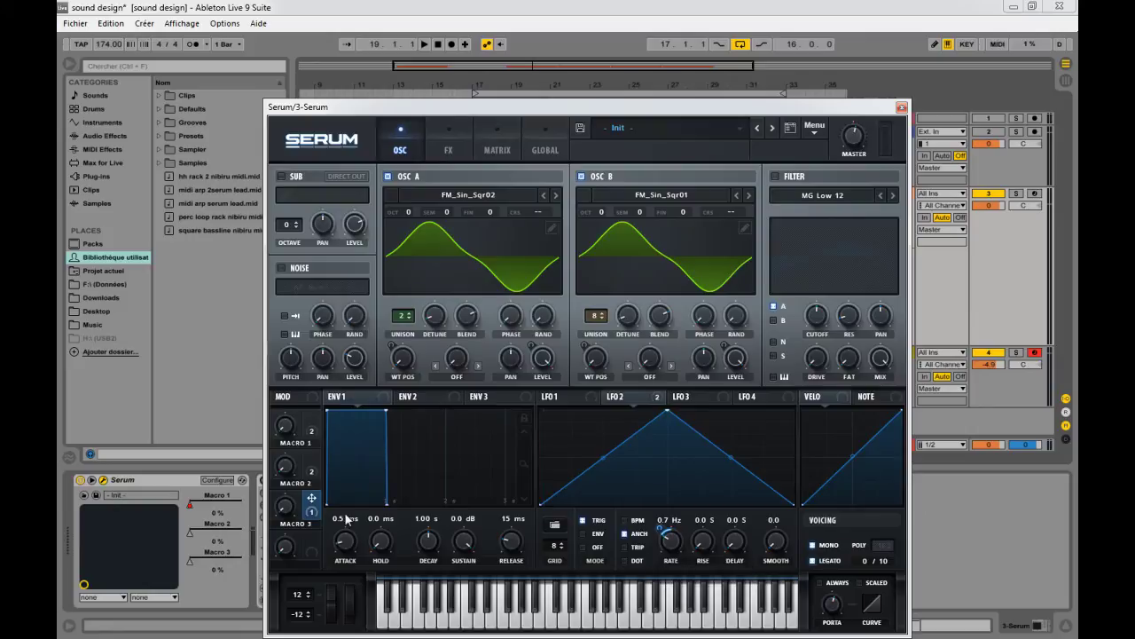
{"action": "left_click_drag", "start_coordinate": [286, 473], "coordinate": [308, 304]}
{"action": "left_click_drag", "start_coordinate": [290, 507], "coordinate": [268, 516]}
{"action": "left_click_drag", "start_coordinate": [278, 469], "coordinate": [270, 612]}
- Show the Macro 2 automation in its own lane below the 3 Serum track and make that lane taller
{"action": "left_click_drag", "start_coordinate": [590, 109], "coordinate": [600, 431]}
{"action": "left_click", "coordinate": [908, 254]}
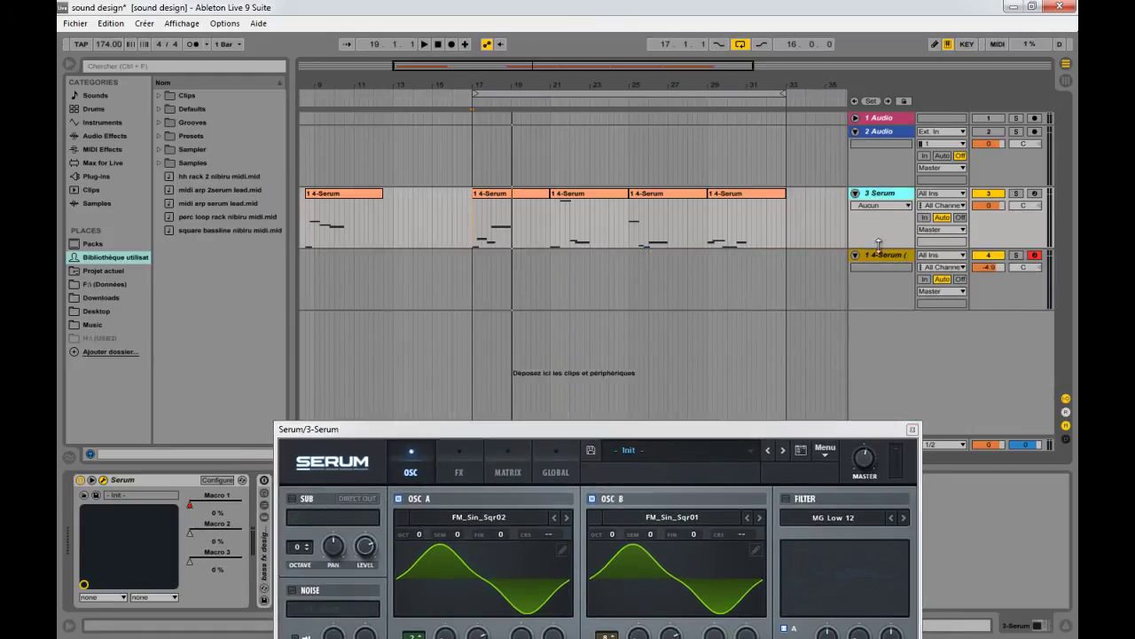
{"action": "right_click", "coordinate": [193, 530]}
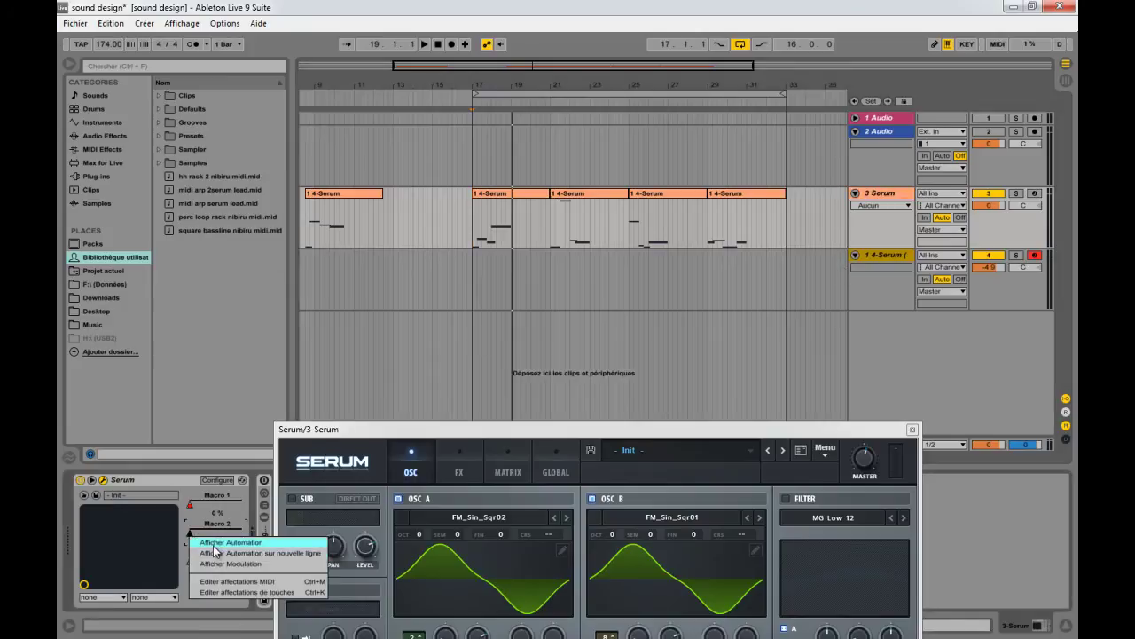
{"action": "left_click", "coordinate": [217, 542]}
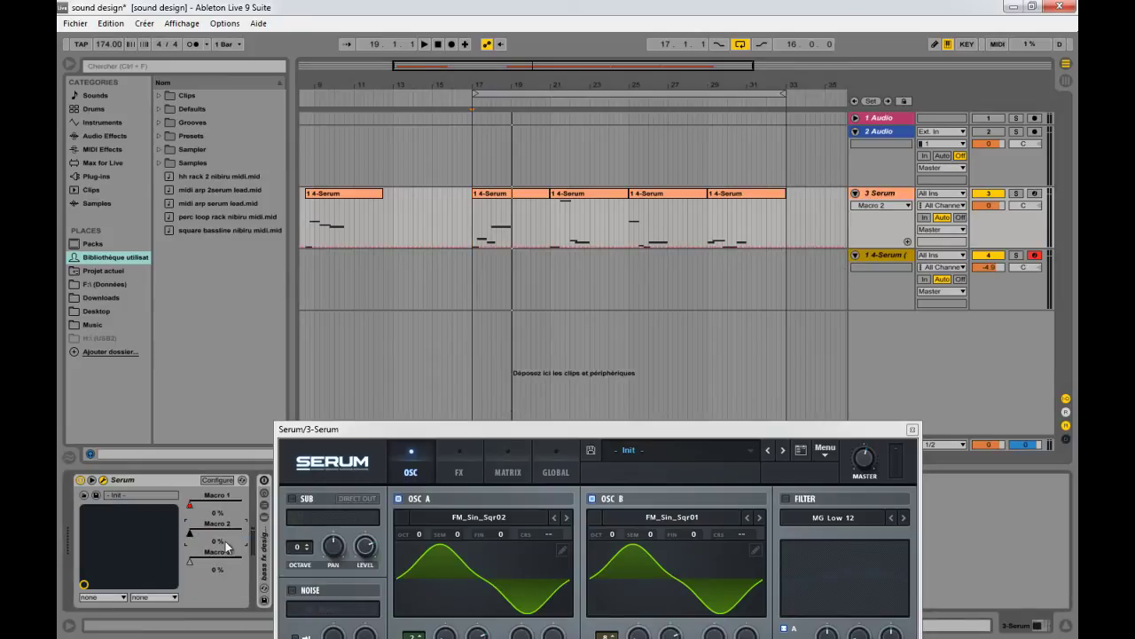
{"action": "left_click", "coordinate": [907, 243]}
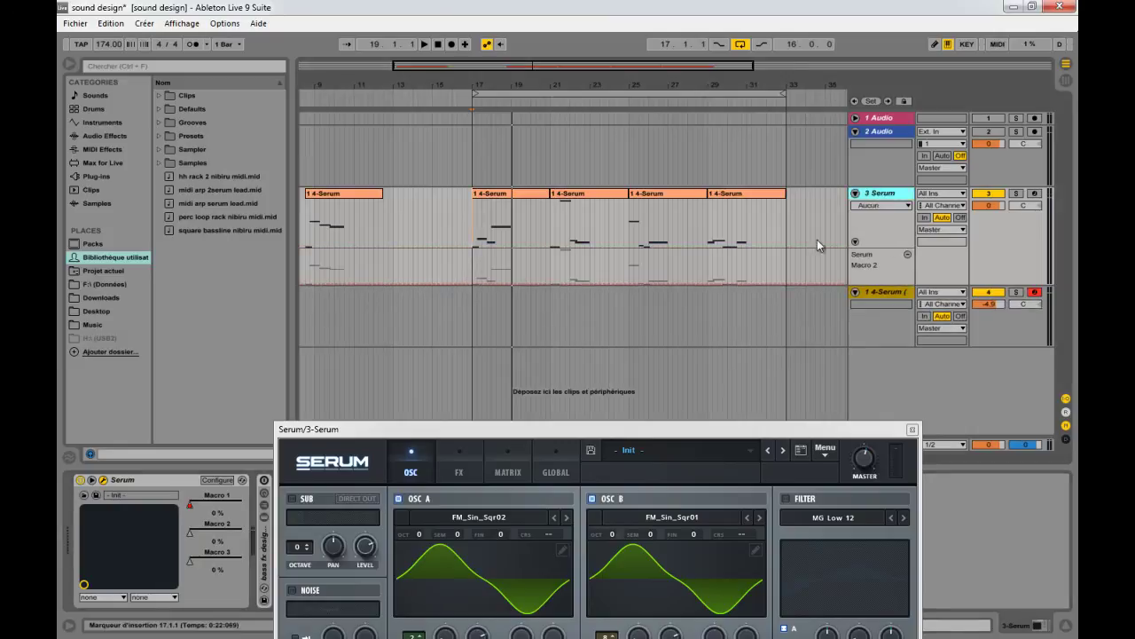
{"action": "left_click_drag", "start_coordinate": [910, 282], "coordinate": [910, 331]}
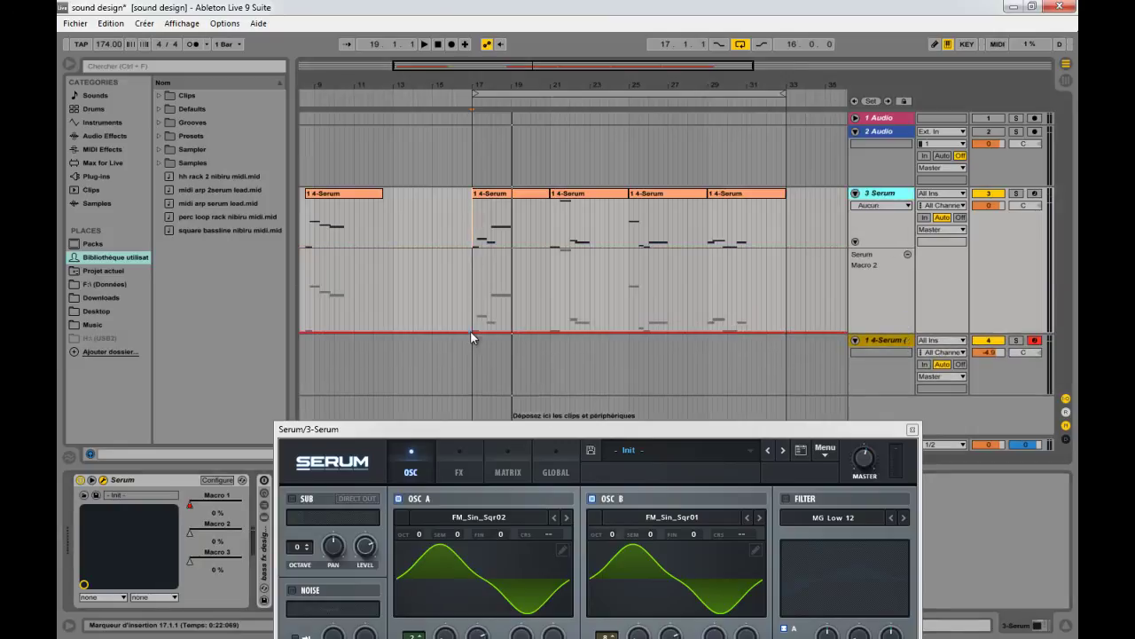
- Draw a curved Macro 2 rise from 0 to about 92% starting at bar 17, and duplicate the four-bar shape three times up to bar 33
{"action": "left_click", "coordinate": [491, 332]}
{"action": "left_click_drag", "start_coordinate": [490, 332], "coordinate": [491, 303]}
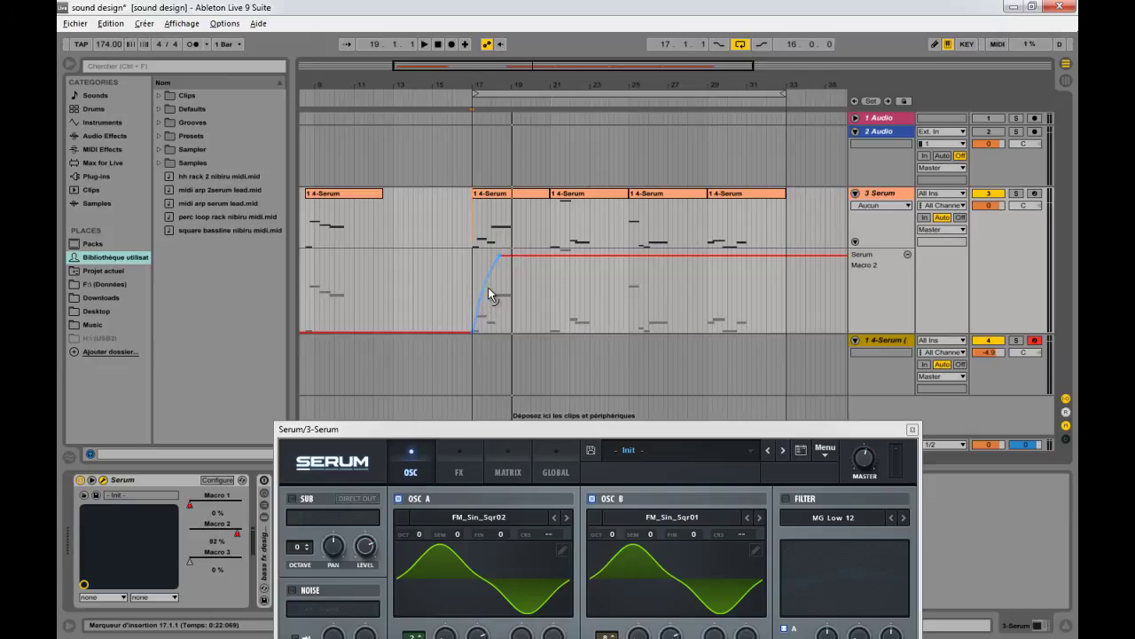
{"action": "left_click_drag", "start_coordinate": [557, 314], "coordinate": [471, 299]}
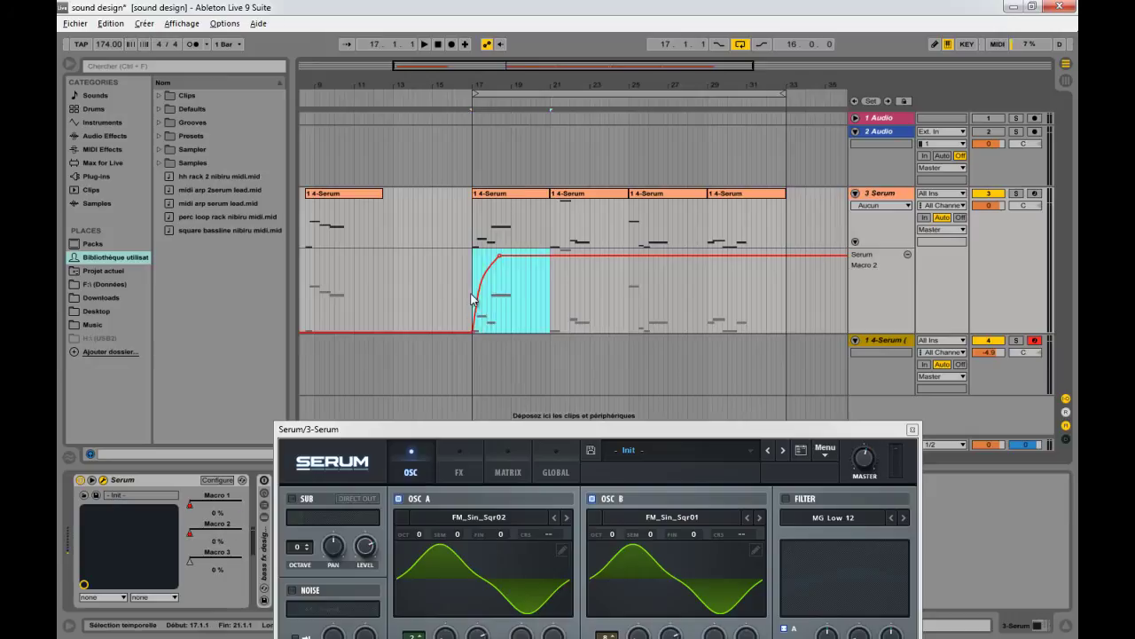
{"action": "key", "text": "ctrl+d"}
{"action": "key", "text": "ctrl+d"}
{"action": "key", "text": "ctrl+d"}
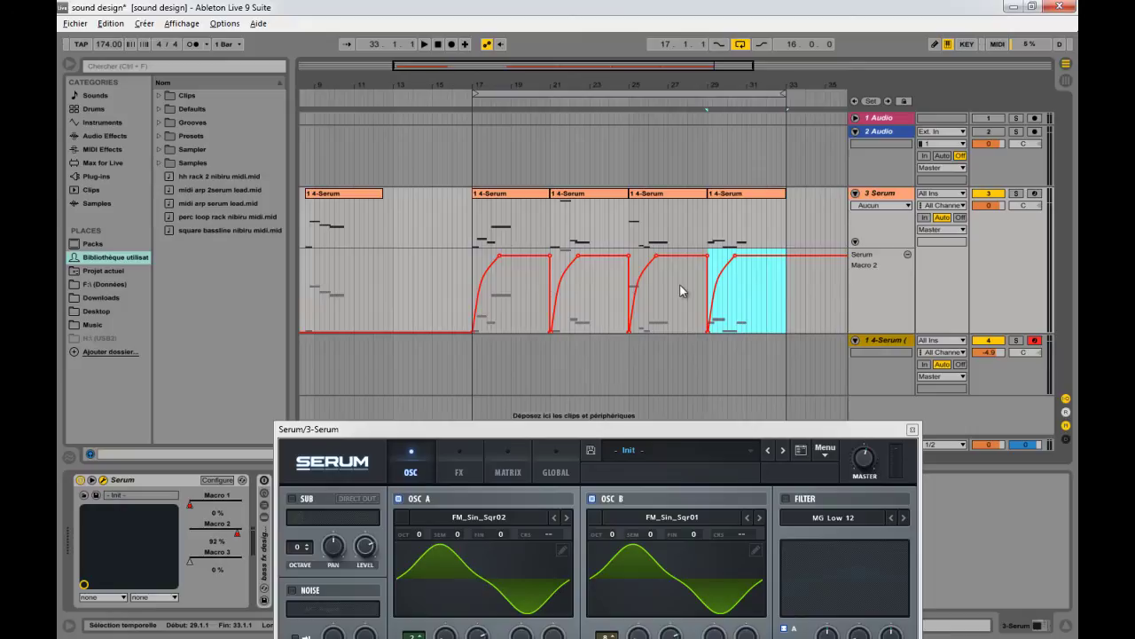
{"action": "left_click", "coordinate": [662, 326]}
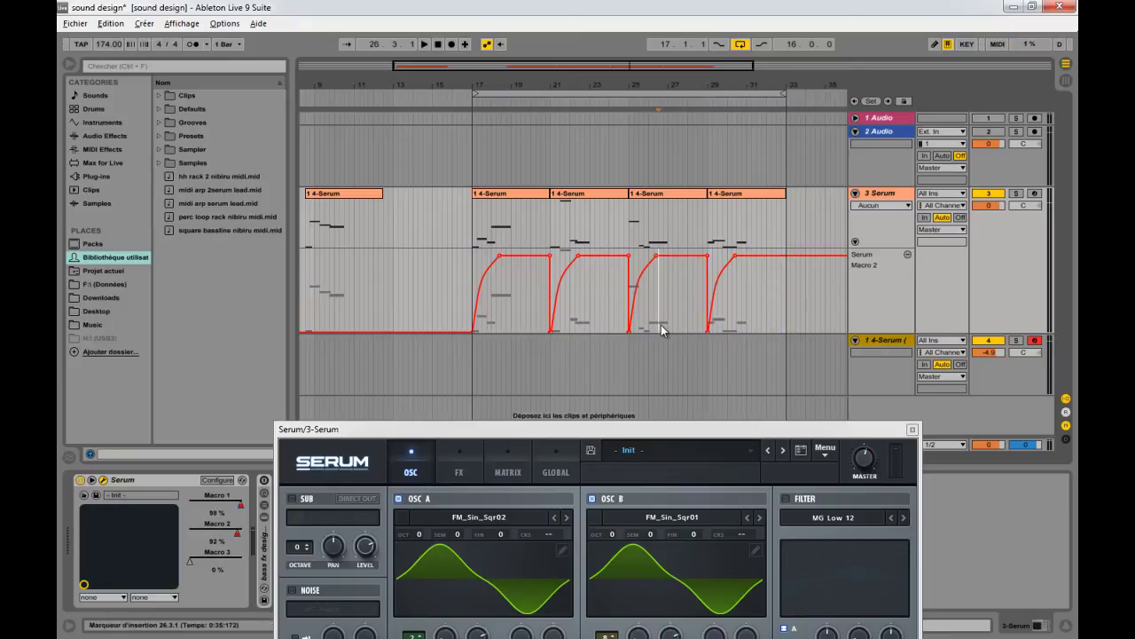
- Show the Macro 3 automation in a separate lane on the 3 Serum track
{"action": "right_click", "coordinate": [179, 572]}
{"action": "left_click", "coordinate": [209, 570]}
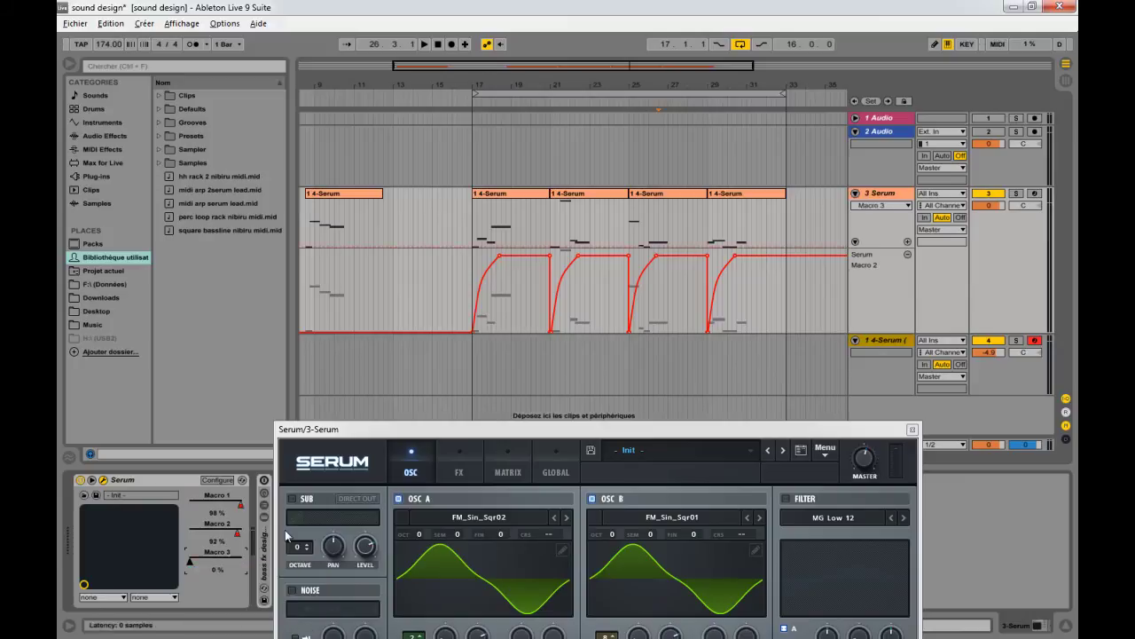
{"action": "left_click", "coordinate": [908, 241]}
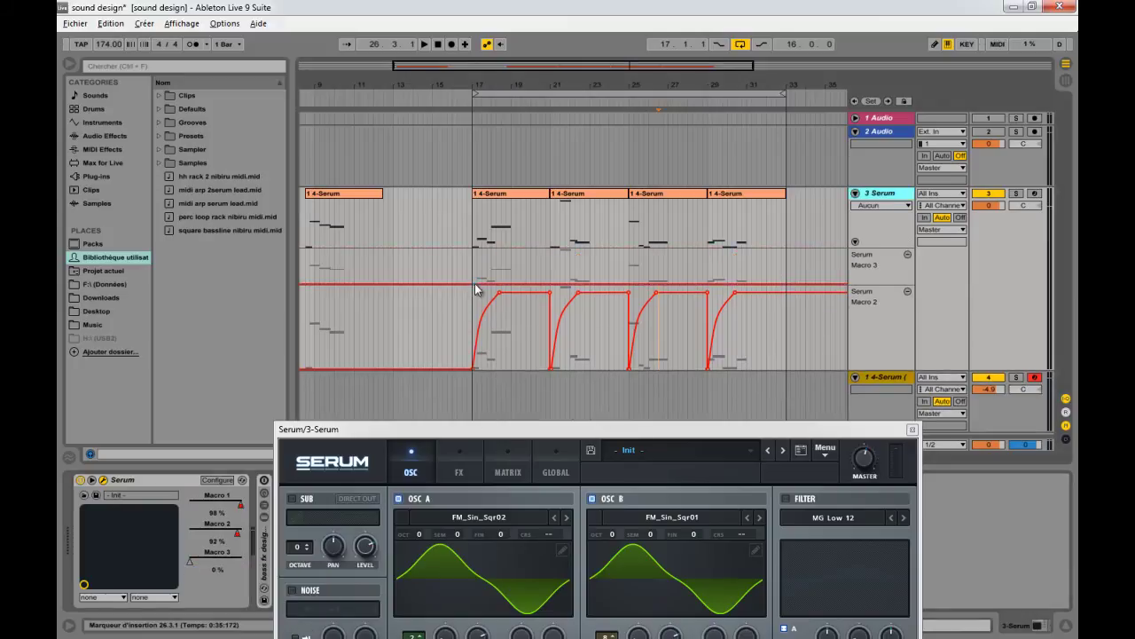
- Draw a Macro 3 automation rise from 0 at bar 17 to about 90% past bar 18, audition it, and enlarge its lane
{"action": "left_click_drag", "start_coordinate": [476, 82], "coordinate": [489, 328]}
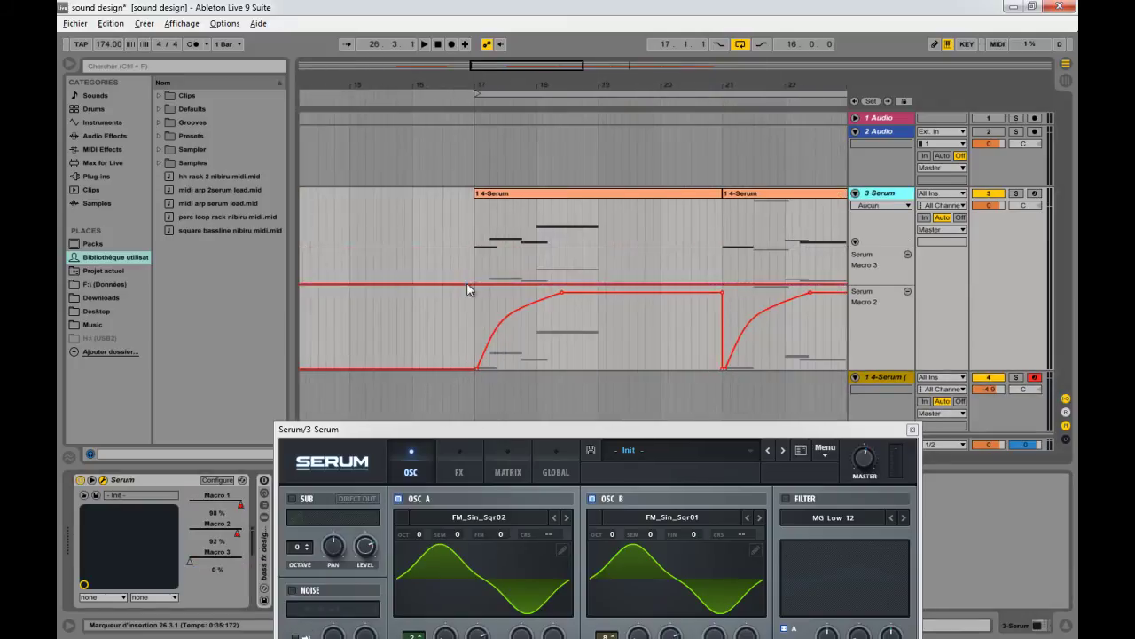
{"action": "left_click", "coordinate": [474, 285]}
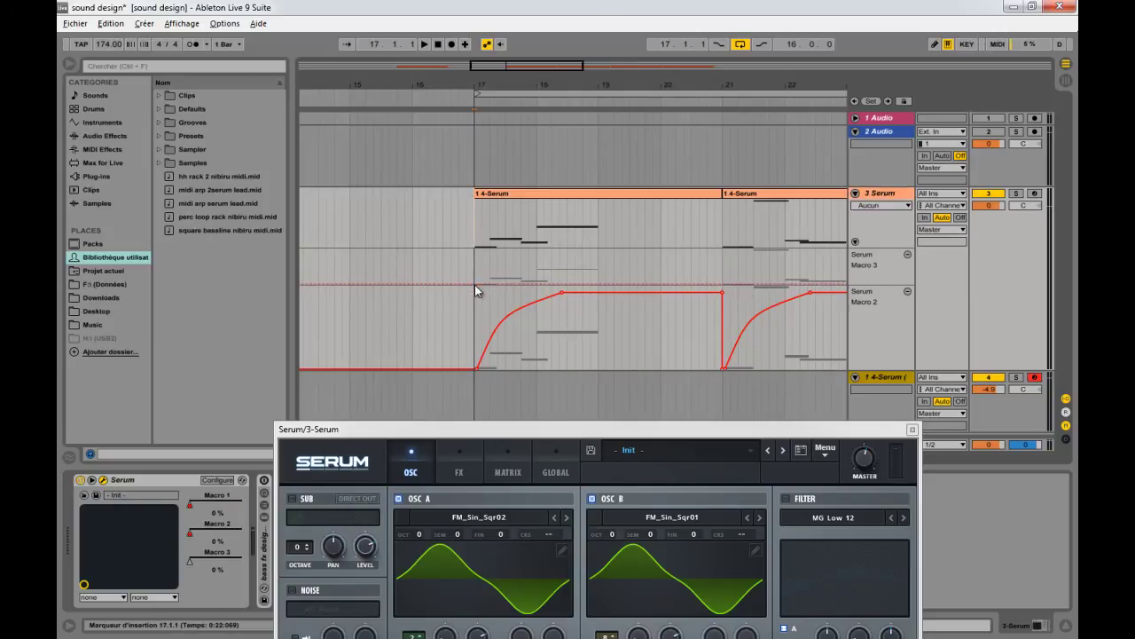
{"action": "left_click", "coordinate": [475, 283]}
{"action": "left_click_drag", "start_coordinate": [500, 284], "coordinate": [569, 253]}
{"action": "key", "text": "space"}
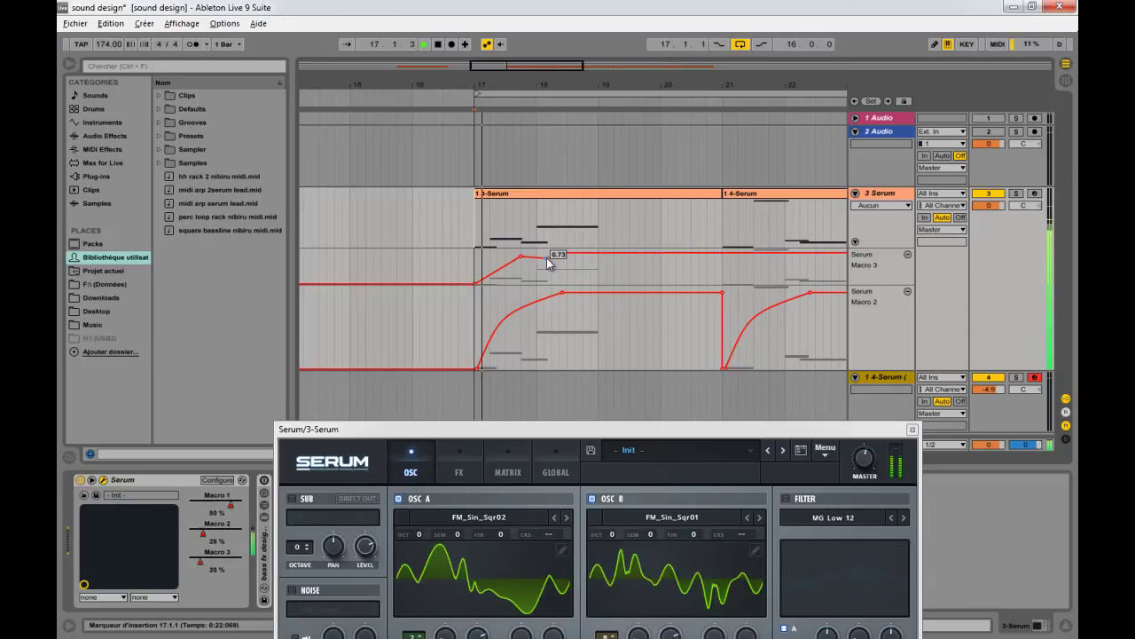
{"action": "left_click", "coordinate": [548, 258]}
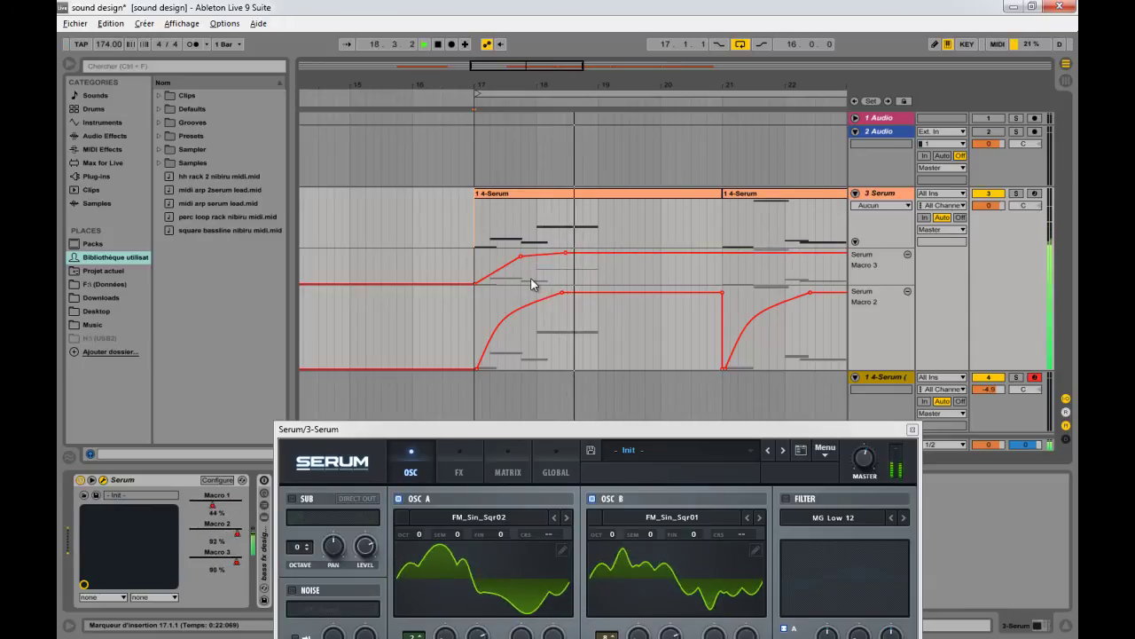
{"action": "key", "text": "space"}
{"action": "left_click_drag", "start_coordinate": [870, 287], "coordinate": [862, 327]}
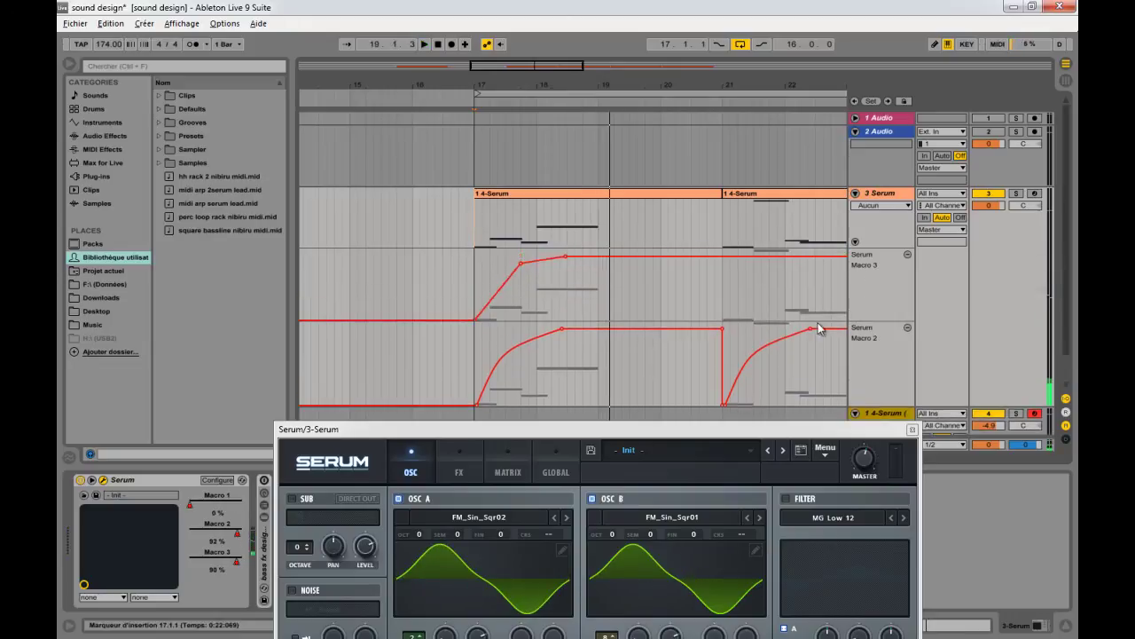
- Set the Macro 3 modulation amount on the LFO 2 rate to 33 and audition the sound
{"action": "left_click_drag", "start_coordinate": [572, 427], "coordinate": [593, 115]}
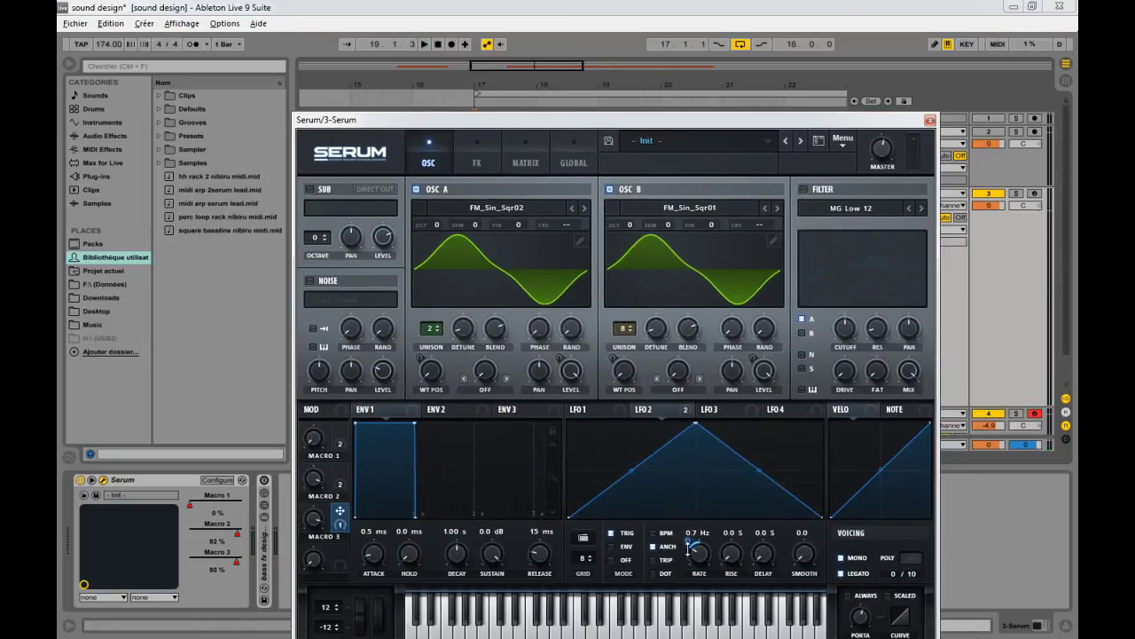
{"action": "left_click_drag", "start_coordinate": [685, 543], "coordinate": [690, 535]}
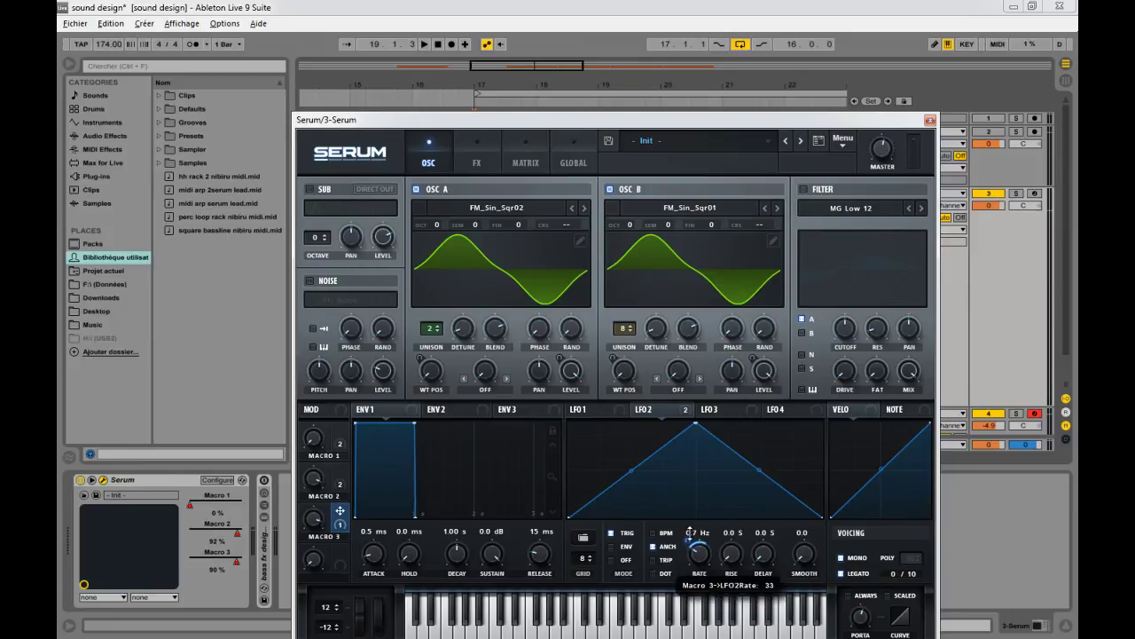
{"action": "key", "text": "space"}
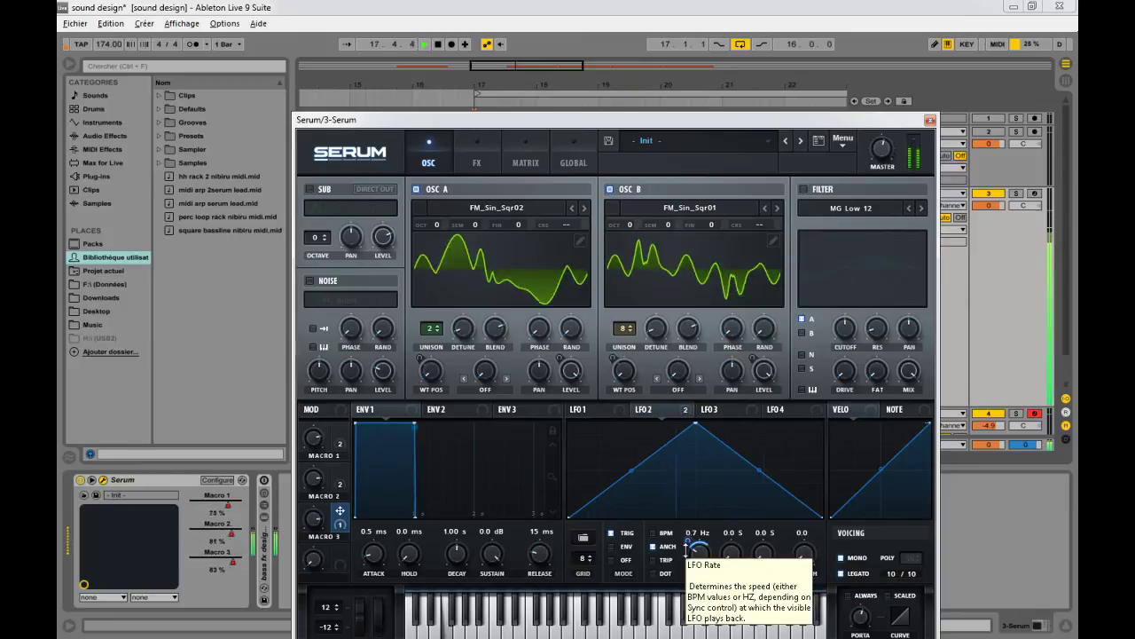
{"action": "key", "text": "space"}
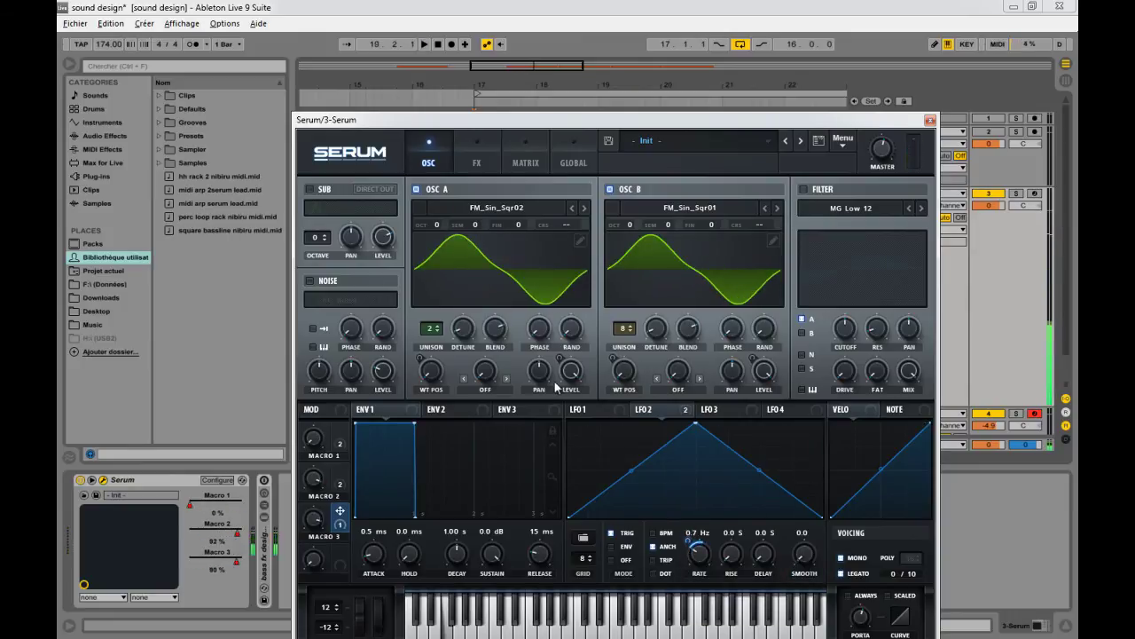
{"action": "key", "text": "space"}
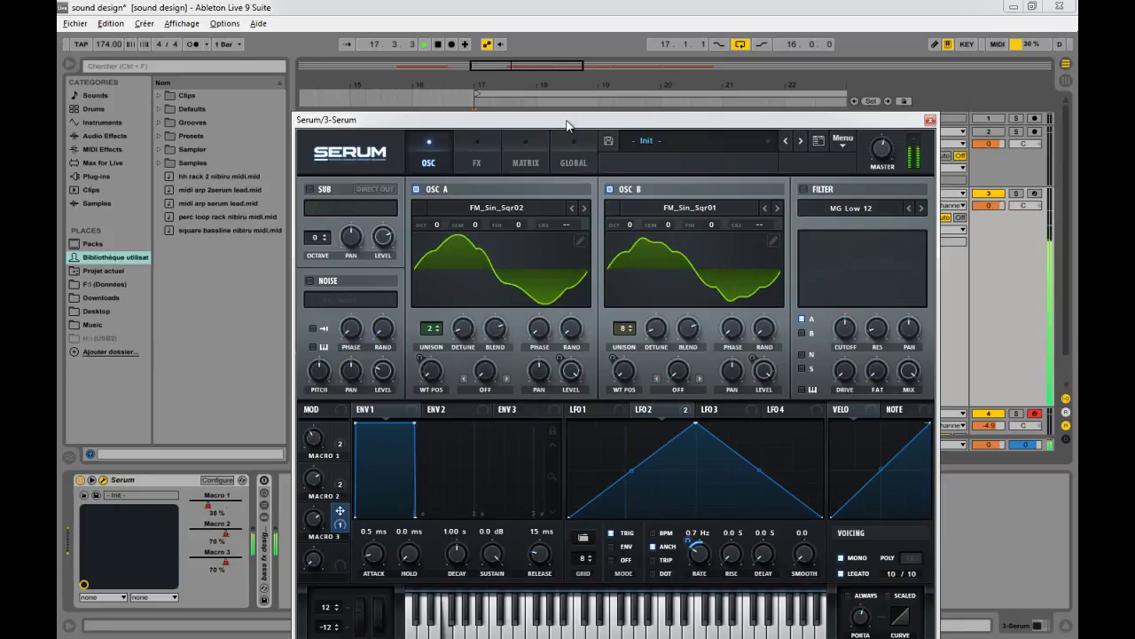
{"action": "key", "text": "space"}
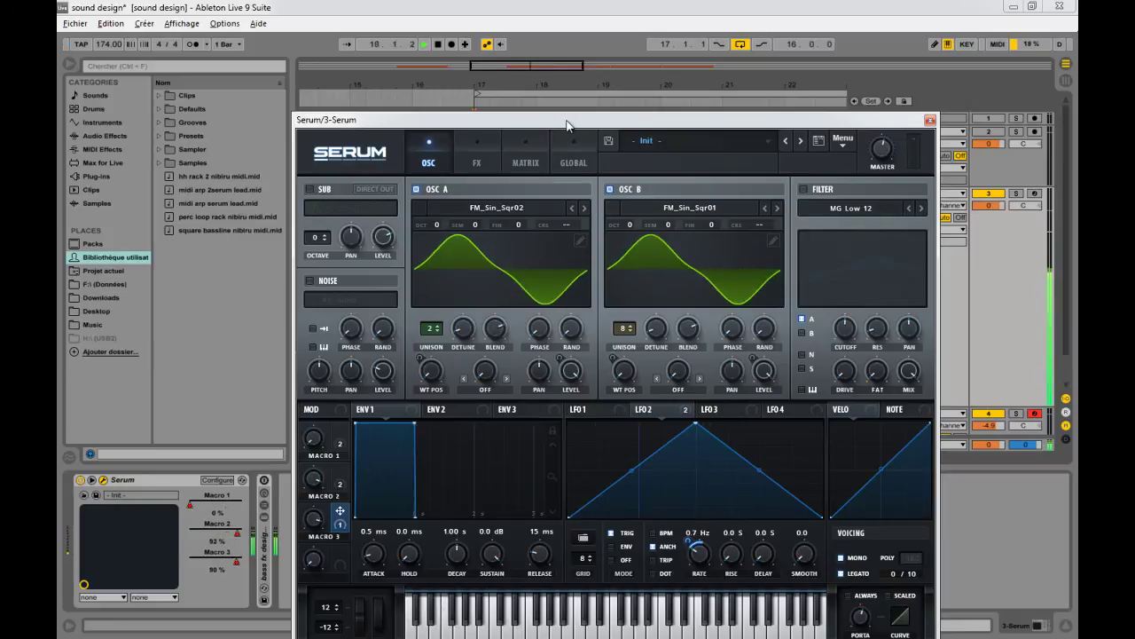
- Move the peak of the first Macro 2 curve earlier, to just before bar 18, raise it to 100%, and audition it
{"action": "left_click_drag", "start_coordinate": [568, 125], "coordinate": [542, 436]}
{"action": "left_click_drag", "start_coordinate": [562, 327], "coordinate": [534, 322]}
{"action": "key", "text": "space"}
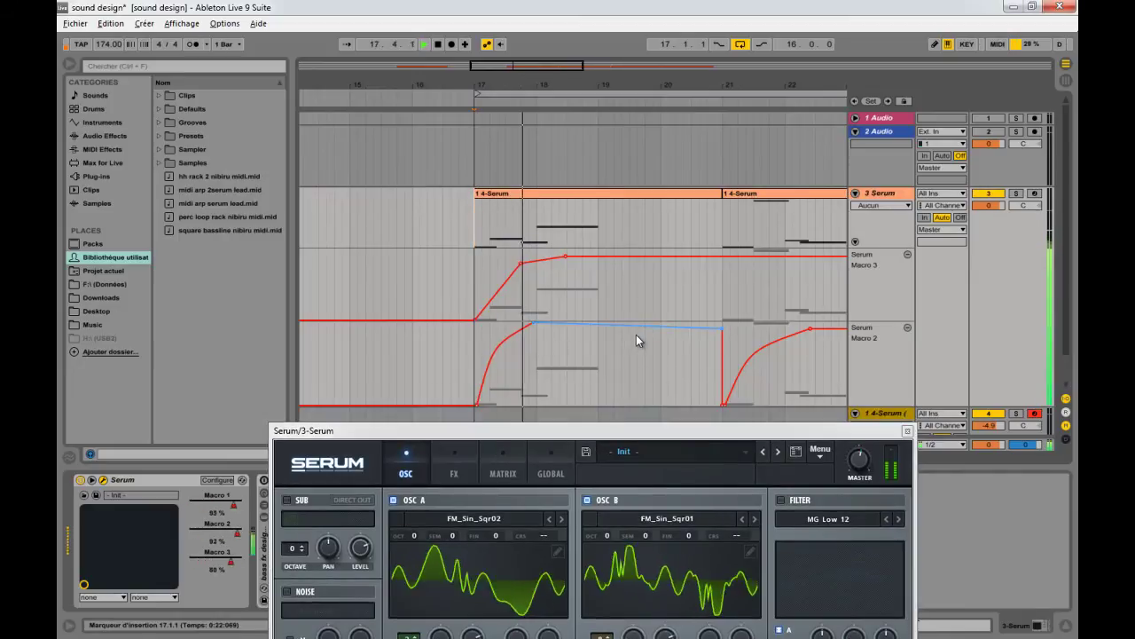
{"action": "key", "text": "space"}
- Duplicate the Macro 2 and Macro 3 automation of bars 17 to 21 three times, up to bar 33
{"action": "left_click_drag", "start_coordinate": [622, 89], "coordinate": [623, 76]}
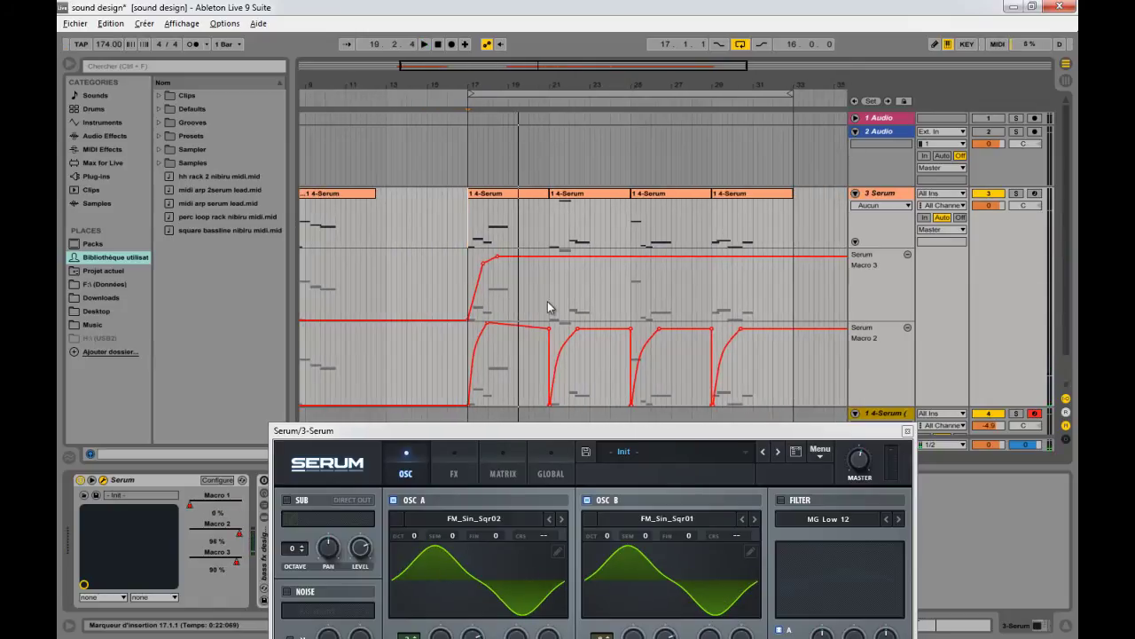
{"action": "left_click_drag", "start_coordinate": [551, 300], "coordinate": [469, 378]}
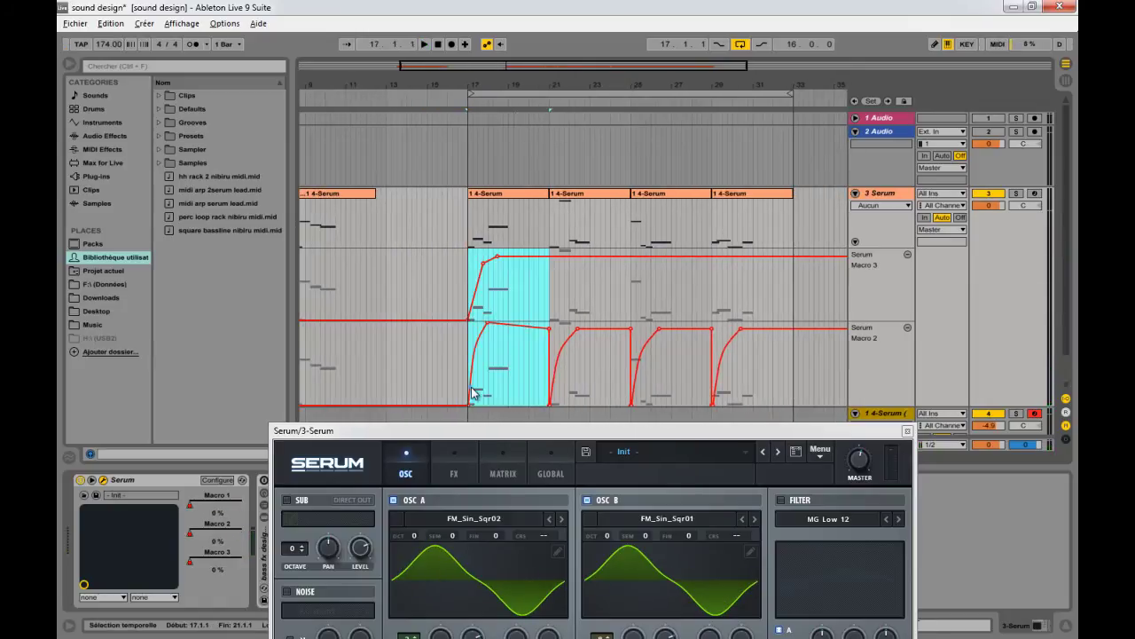
{"action": "key", "text": "ctrl+d"}
{"action": "key", "text": "ctrl+d"}
{"action": "key", "text": "ctrl+d"}
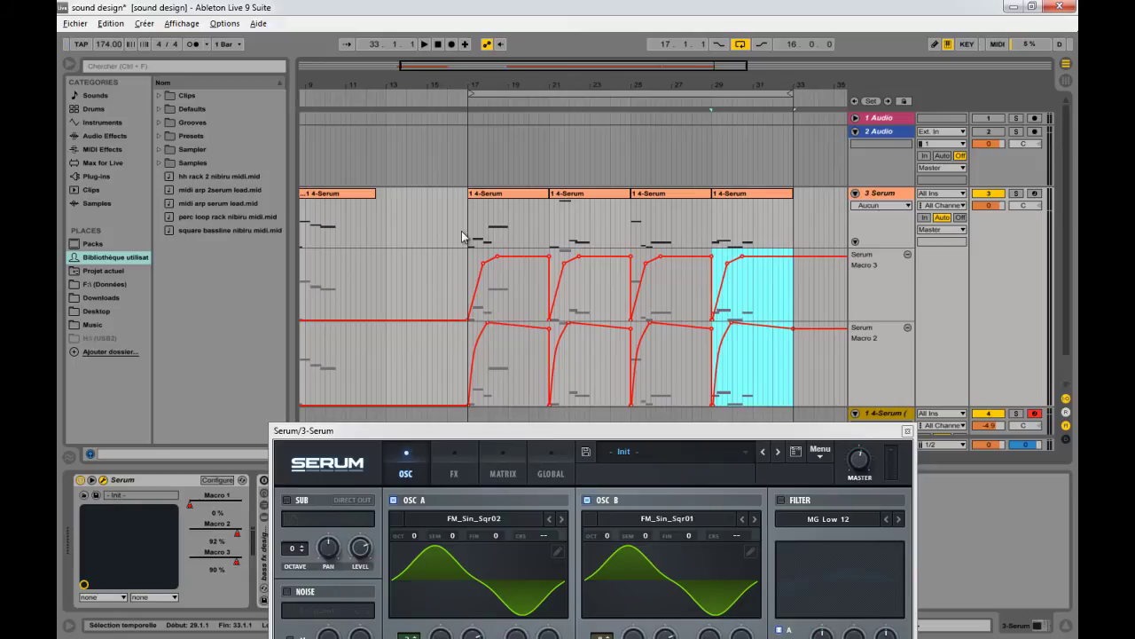
- Play the looped section from bar 17 to hear the automation of both macros across the four clips
{"action": "left_click", "coordinate": [502, 244]}
{"action": "key", "text": "space"}
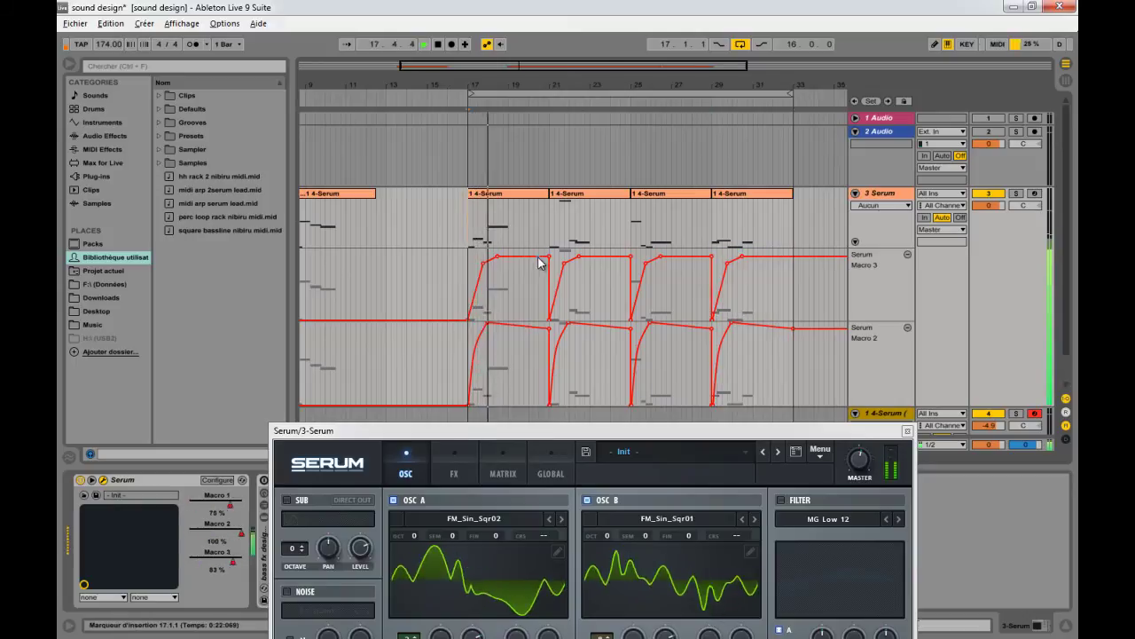
{"action": "left_click_drag", "start_coordinate": [581, 427], "coordinate": [573, 335]}
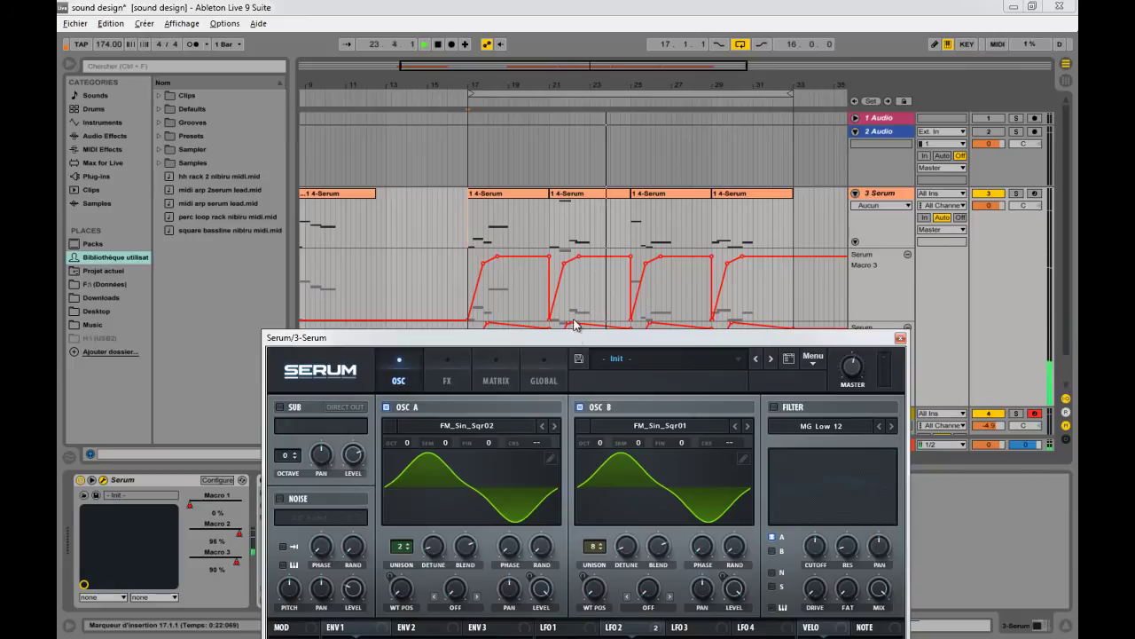
{"action": "left_click_drag", "start_coordinate": [566, 337], "coordinate": [568, 395]}
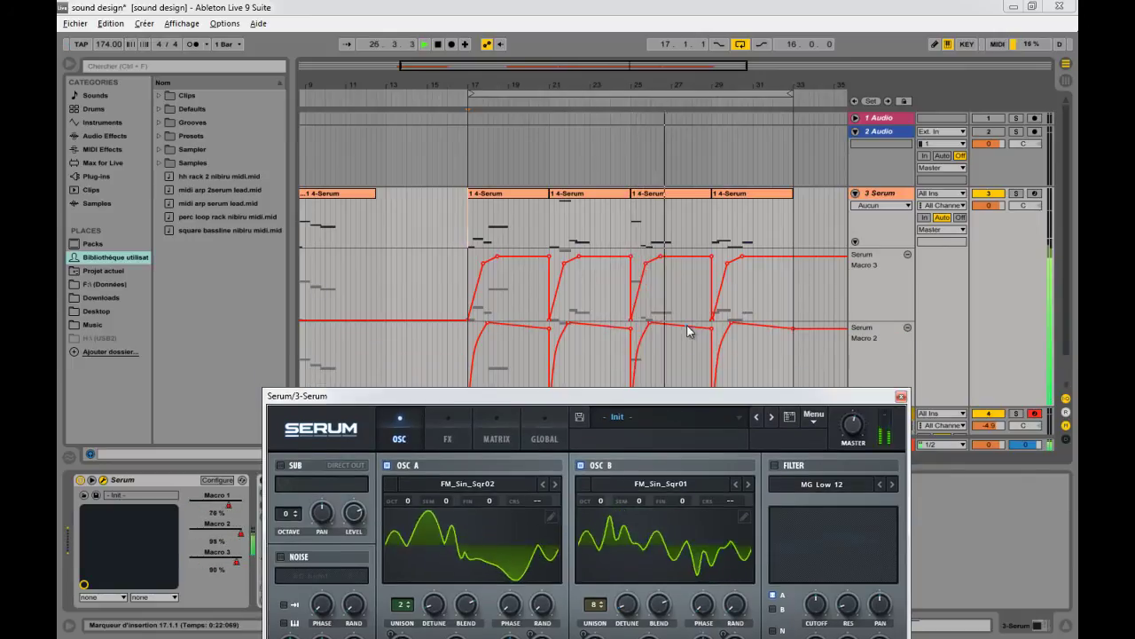
- Enable Serum's sub oscillator with Direct Out and audition the loop
{"action": "left_click_drag", "start_coordinate": [669, 397], "coordinate": [676, 85]}
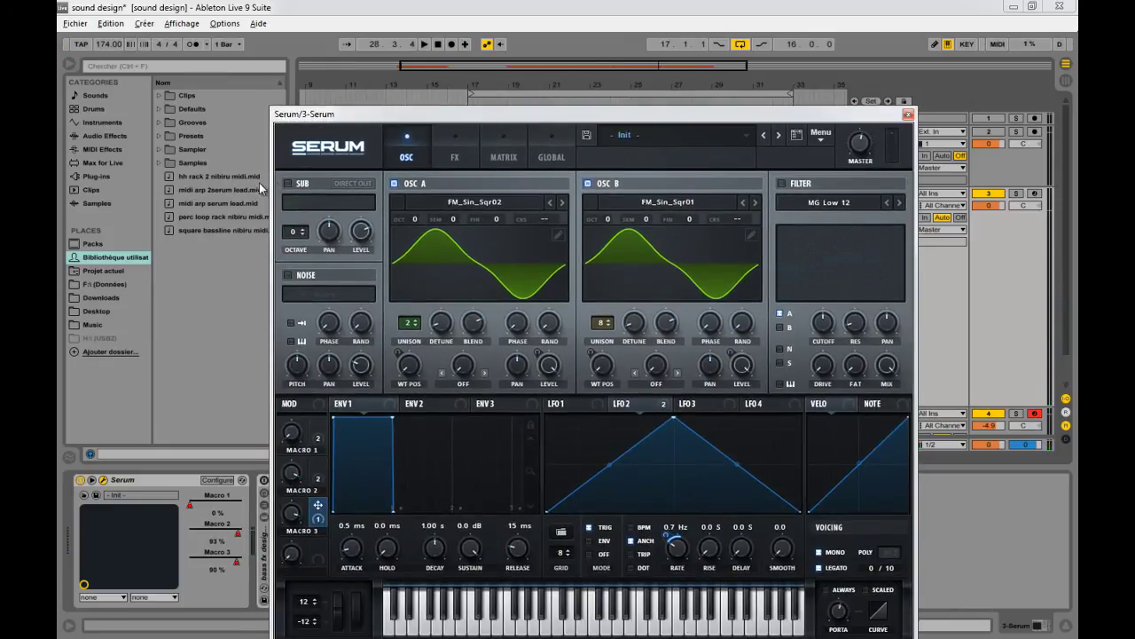
{"action": "left_click", "coordinate": [367, 184]}
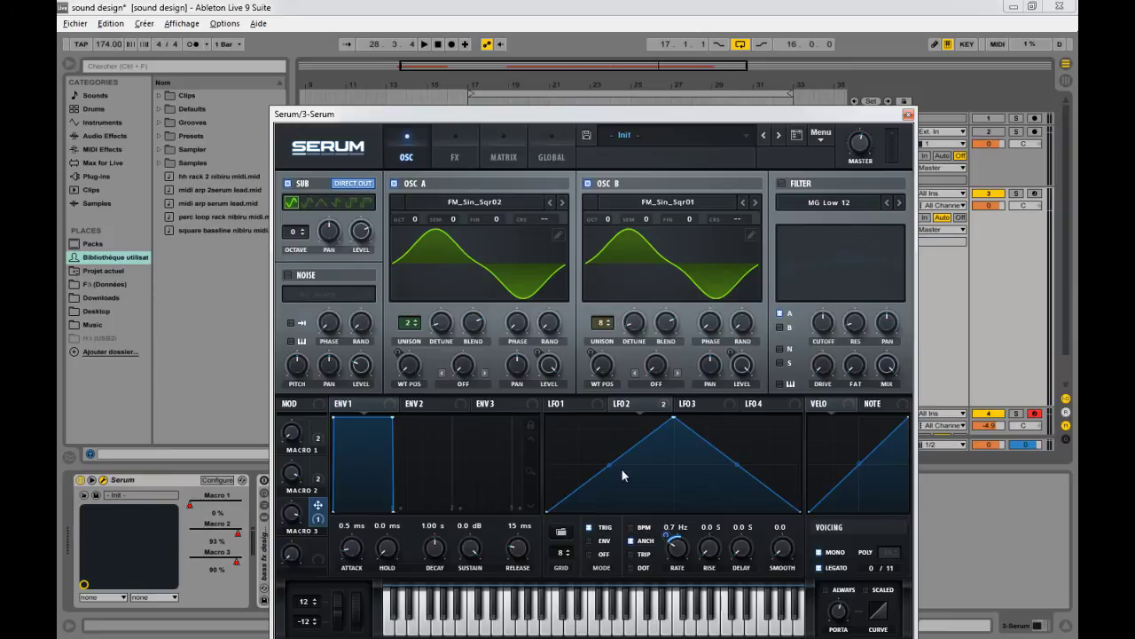
{"action": "key", "text": "space"}
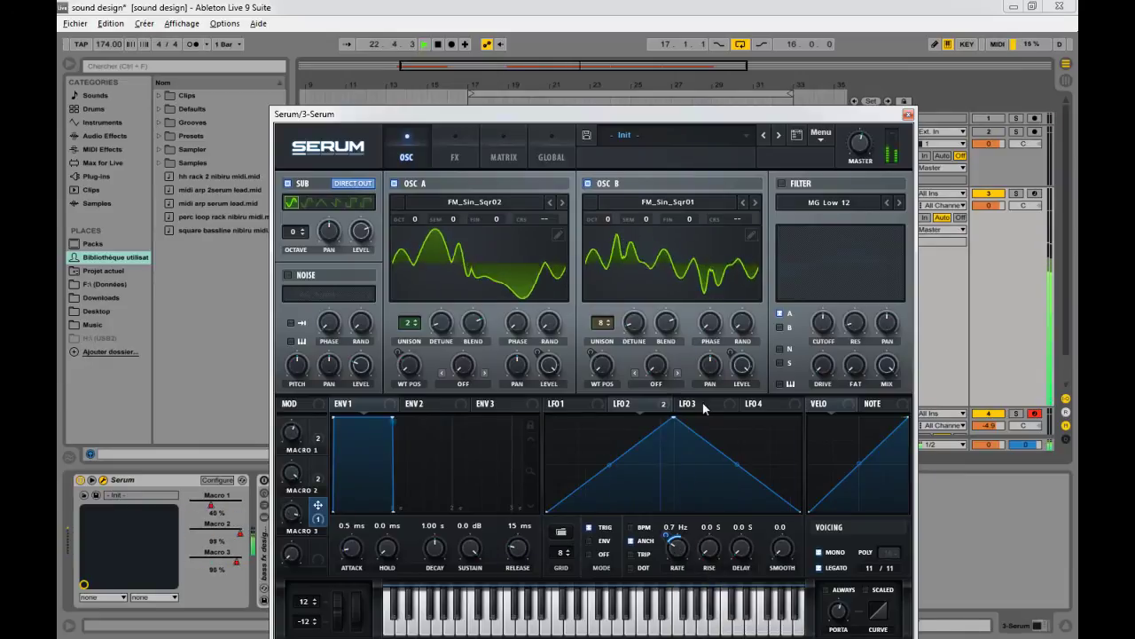
{"action": "key", "text": "space"}
- Enable the filter for oscillators A and B with the Phs 12- type, and adjust its cutoff and drive
{"action": "left_click", "coordinate": [782, 184]}
{"action": "left_click", "coordinate": [786, 203]}
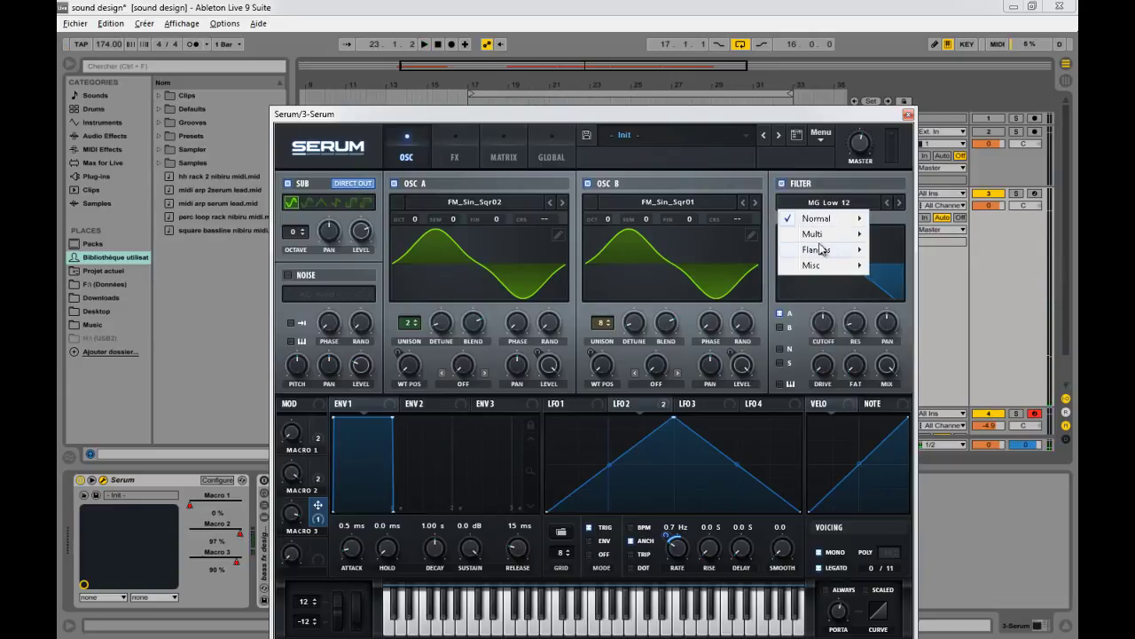
{"action": "mouse_move", "coordinate": [836, 251]}
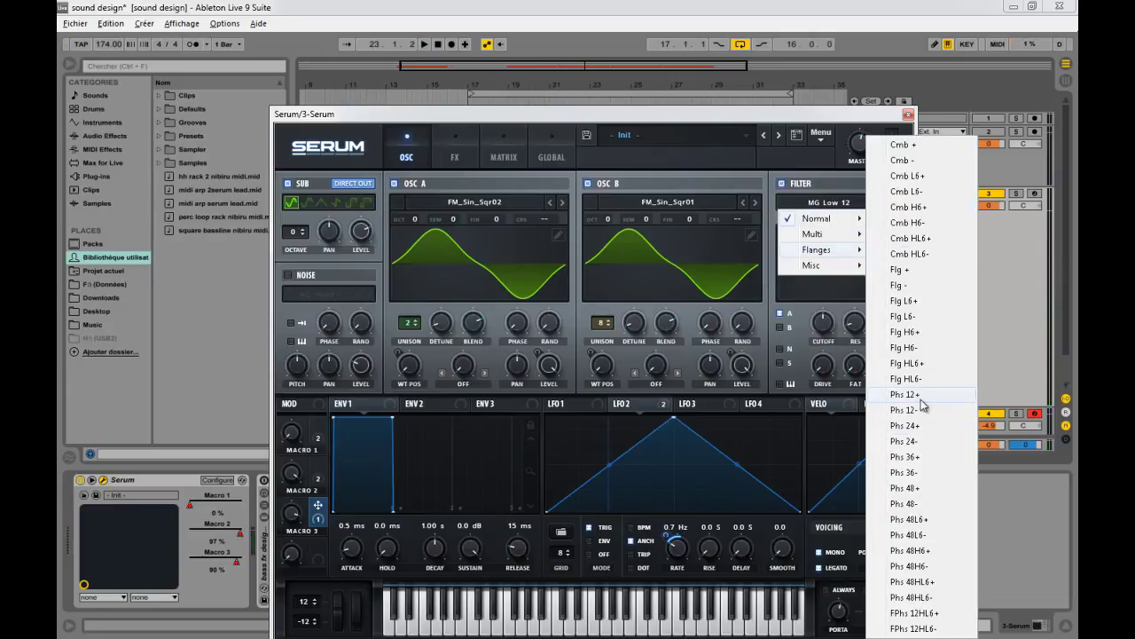
{"action": "left_click", "coordinate": [914, 409]}
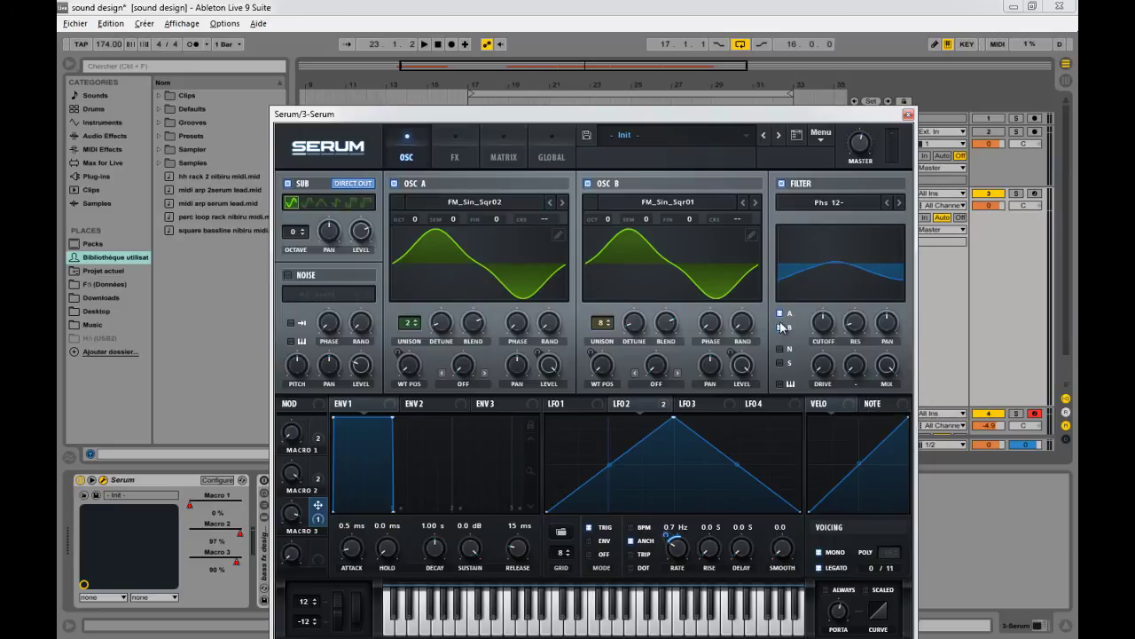
{"action": "mouse_move", "coordinate": [822, 371]}
{"action": "left_mouse_down"}
{"action": "mouse_move", "coordinate": [825, 353]}
{"action": "mouse_move", "coordinate": [822, 377]}
{"action": "left_mouse_up"}
- Redraw LFO 1 as three uneven peaks separated by two low points, and bend the segments into curves
{"action": "left_click", "coordinate": [590, 408]}
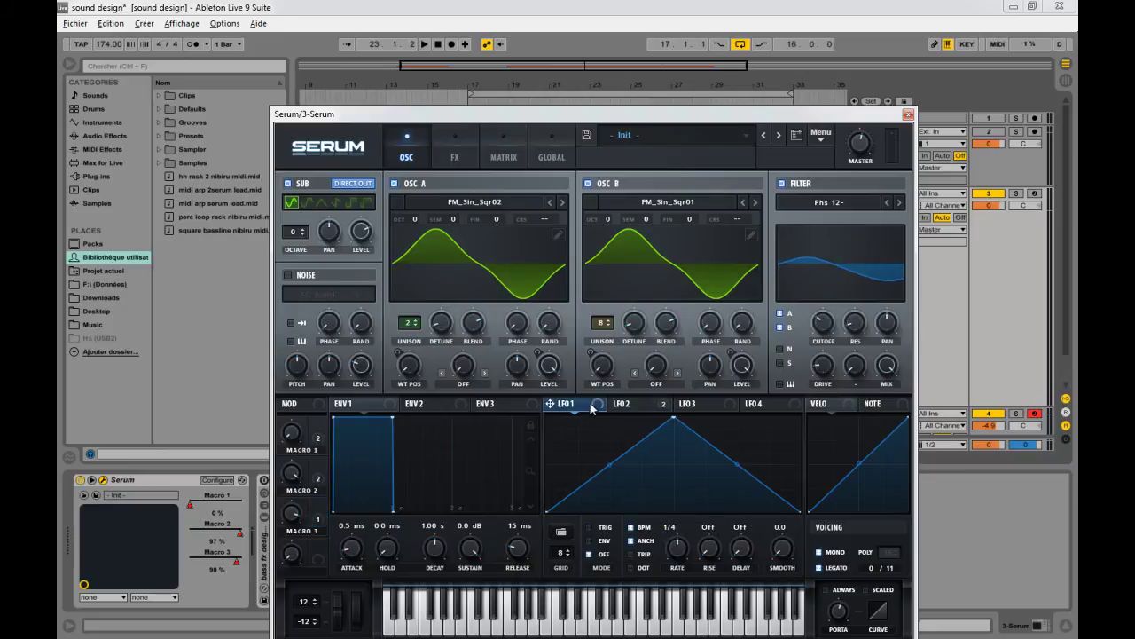
{"action": "double_click", "coordinate": [616, 459]}
{"action": "left_click_drag", "start_coordinate": [616, 460], "coordinate": [569, 444]}
{"action": "left_click_drag", "start_coordinate": [674, 426], "coordinate": [739, 440]}
{"action": "double_click", "coordinate": [655, 506]}
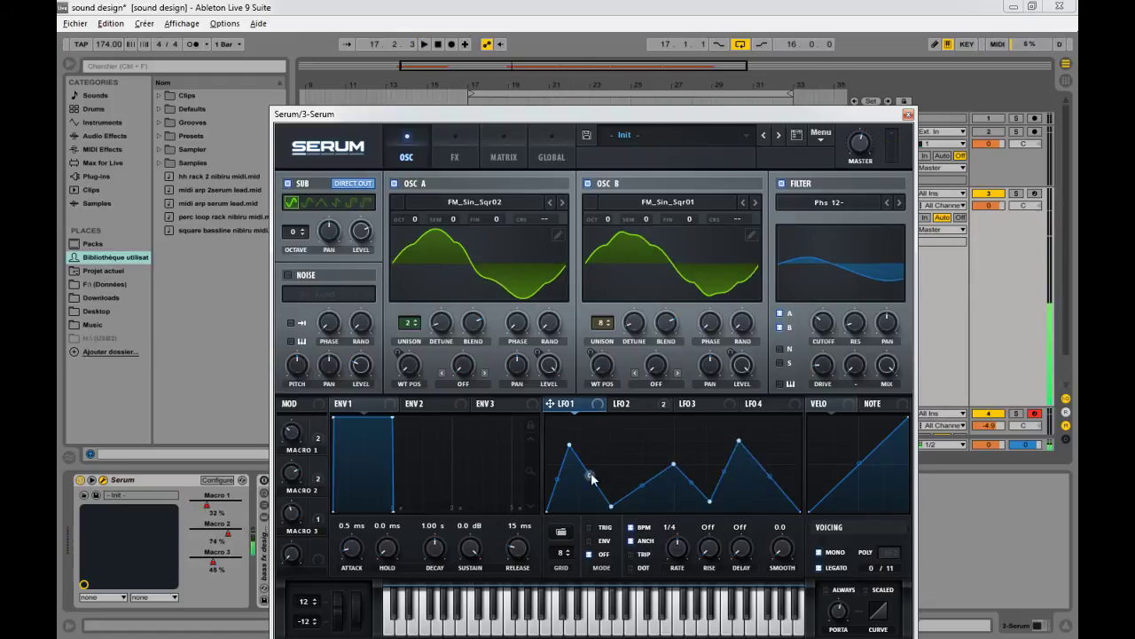
{"action": "left_click_drag", "start_coordinate": [591, 477], "coordinate": [601, 468]}
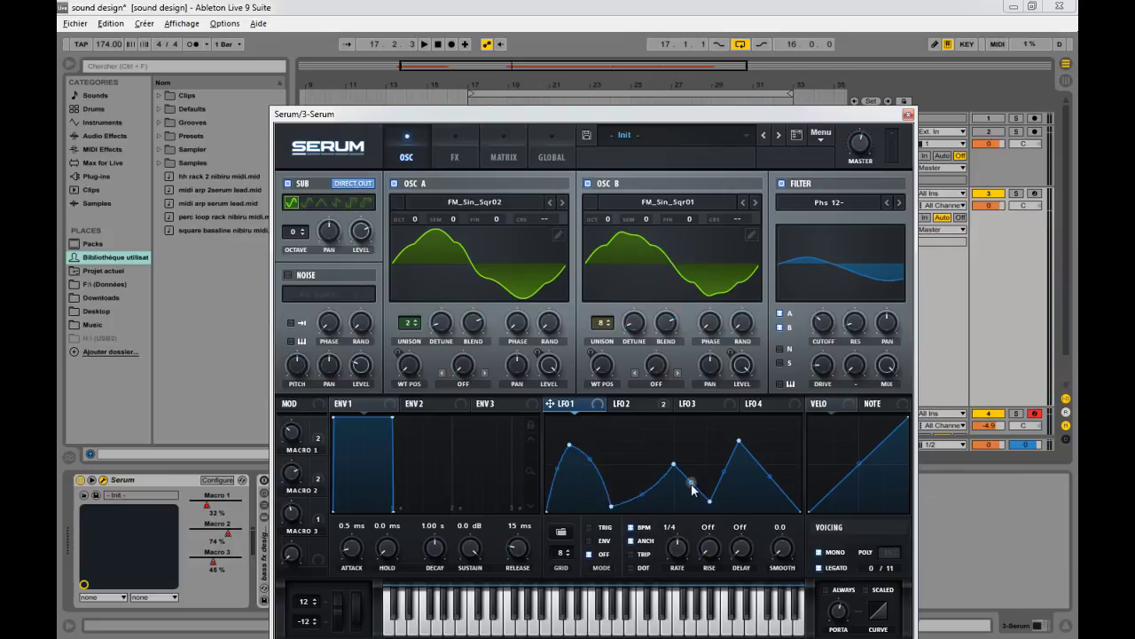
{"action": "left_click_drag", "start_coordinate": [767, 480], "coordinate": [769, 462]}
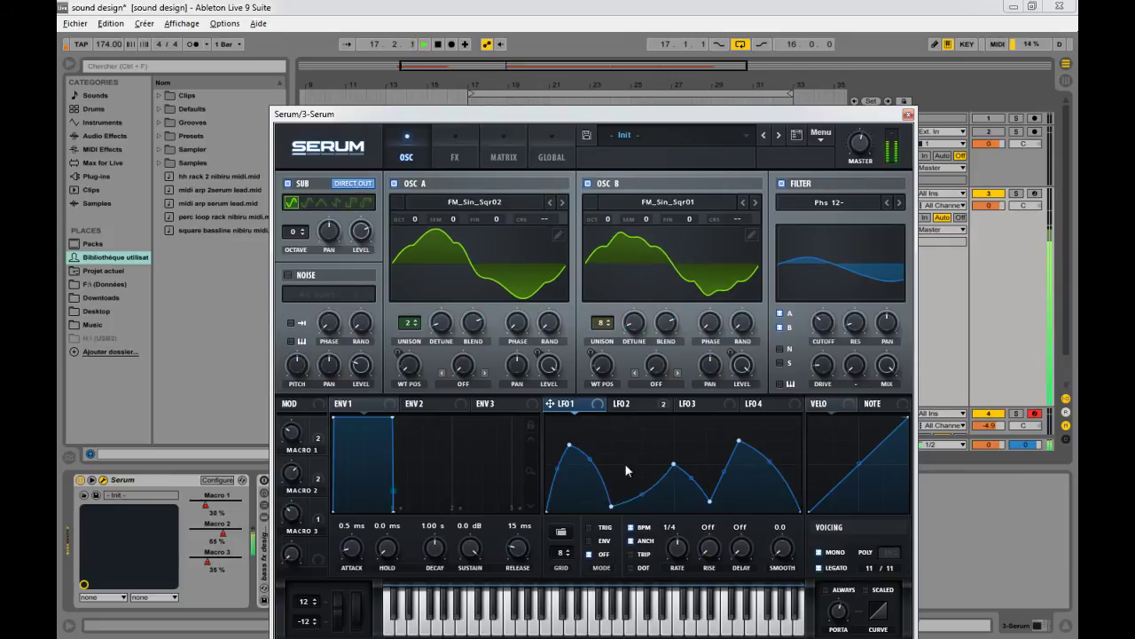
- Modulate the filter's cutoff and resonance with LFO 1 in Trig mode at a one-bar rate, and audition the loop
{"action": "left_click_drag", "start_coordinate": [600, 410], "coordinate": [825, 336]}
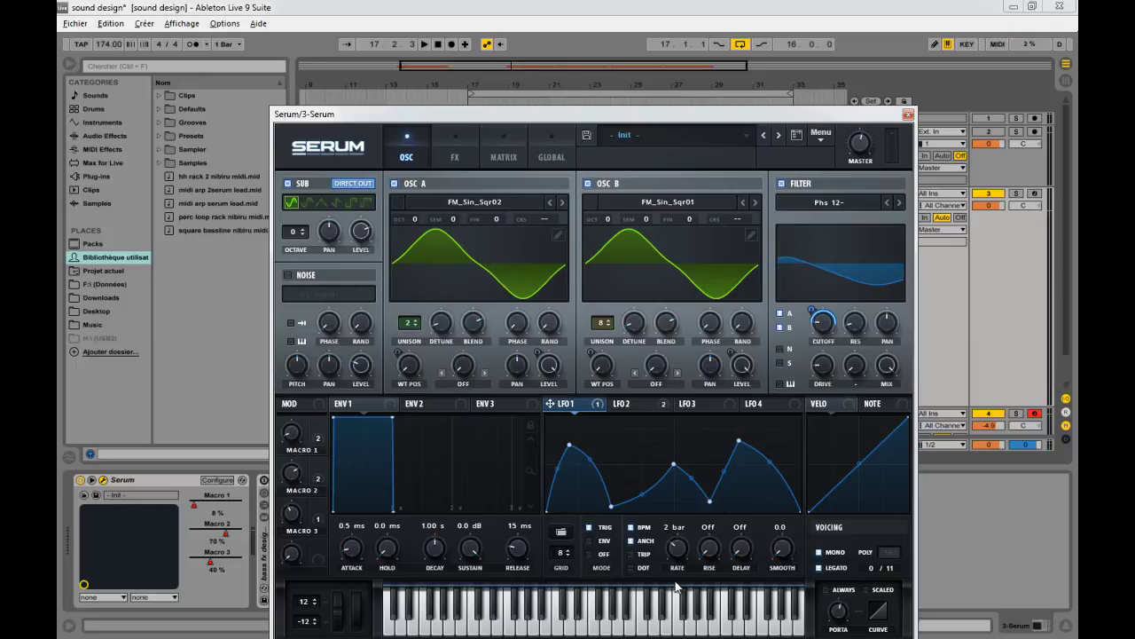
{"action": "key", "text": "space"}
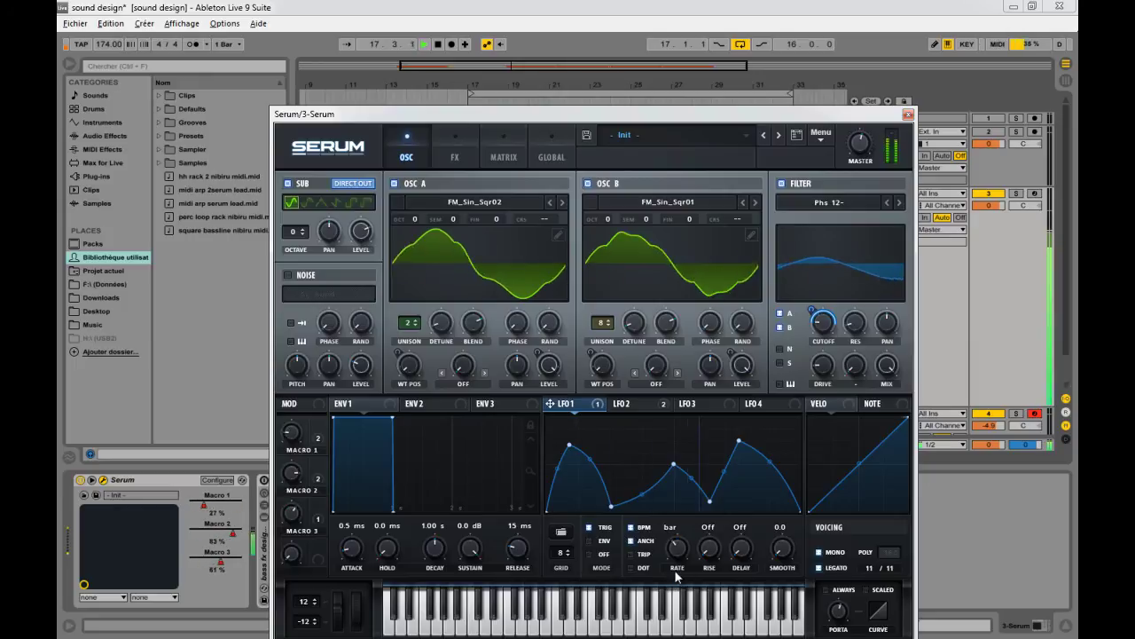
{"action": "key", "text": "space"}
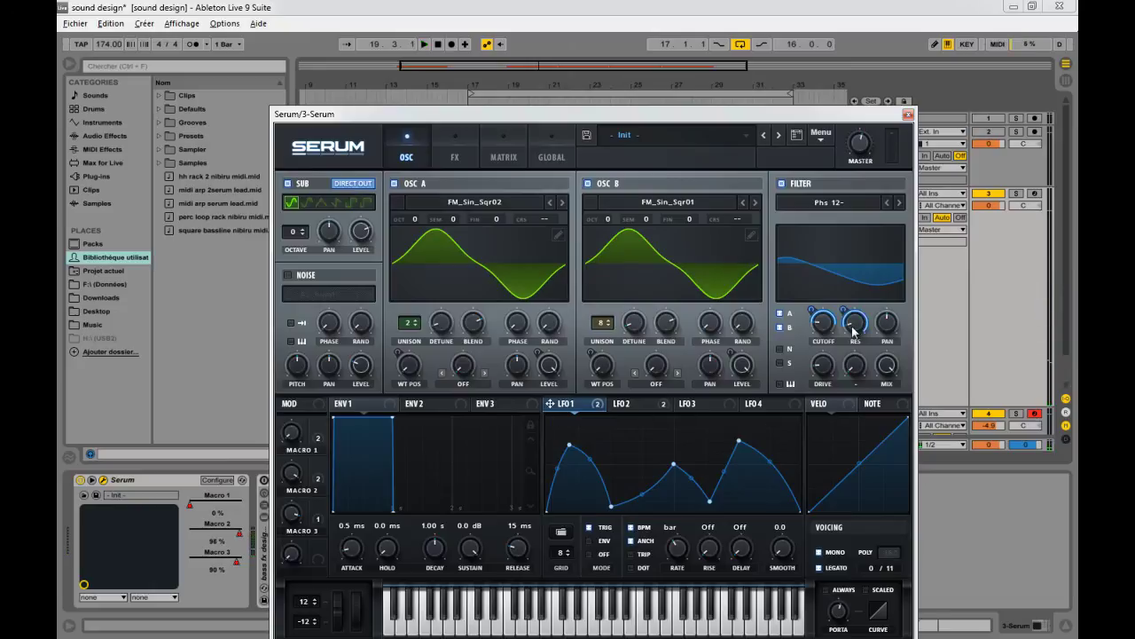
{"action": "key", "text": "space"}
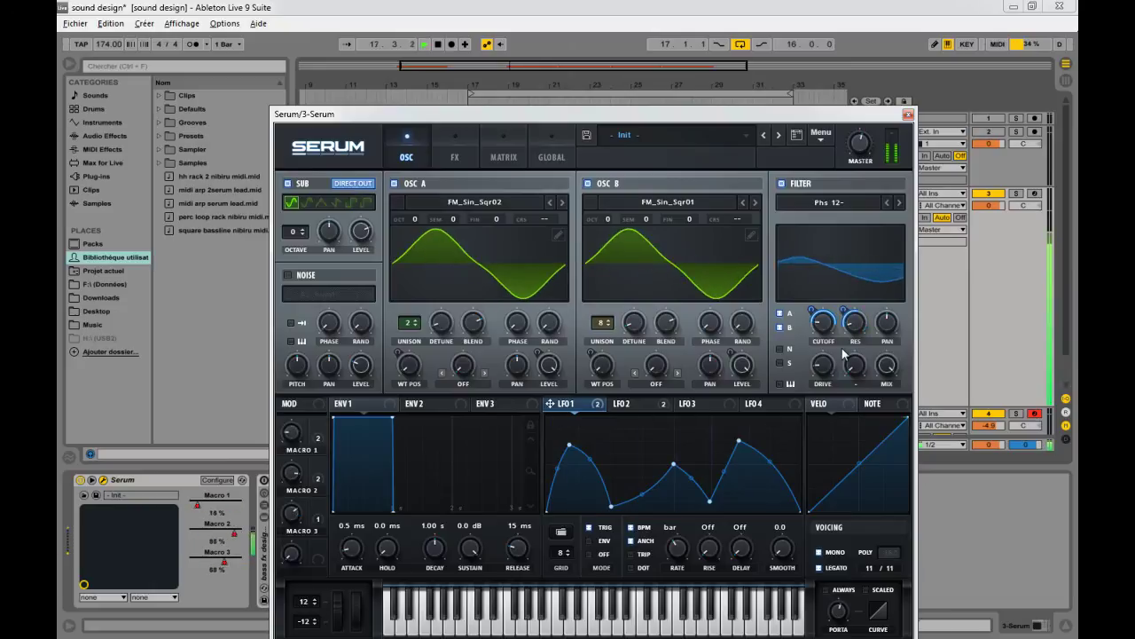
{"action": "key", "text": "space"}
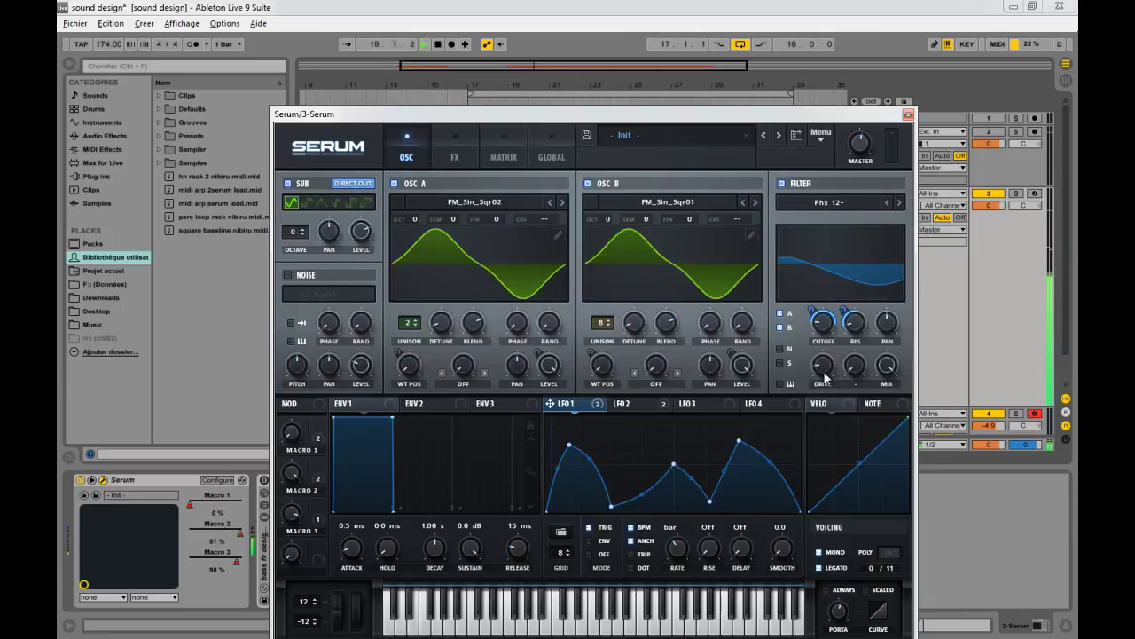
{"action": "key", "text": "space"}
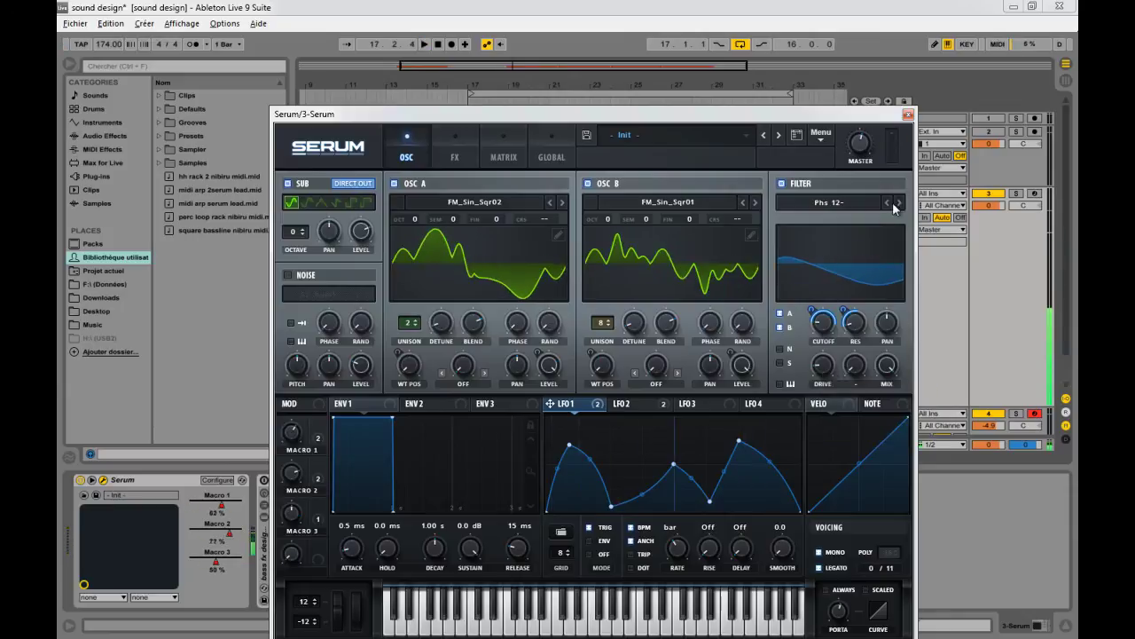
- Audition the neighbouring phaser filter types Phs 24+ and Phs 12+, and return to Phs 12-
{"action": "left_click", "coordinate": [895, 203]}
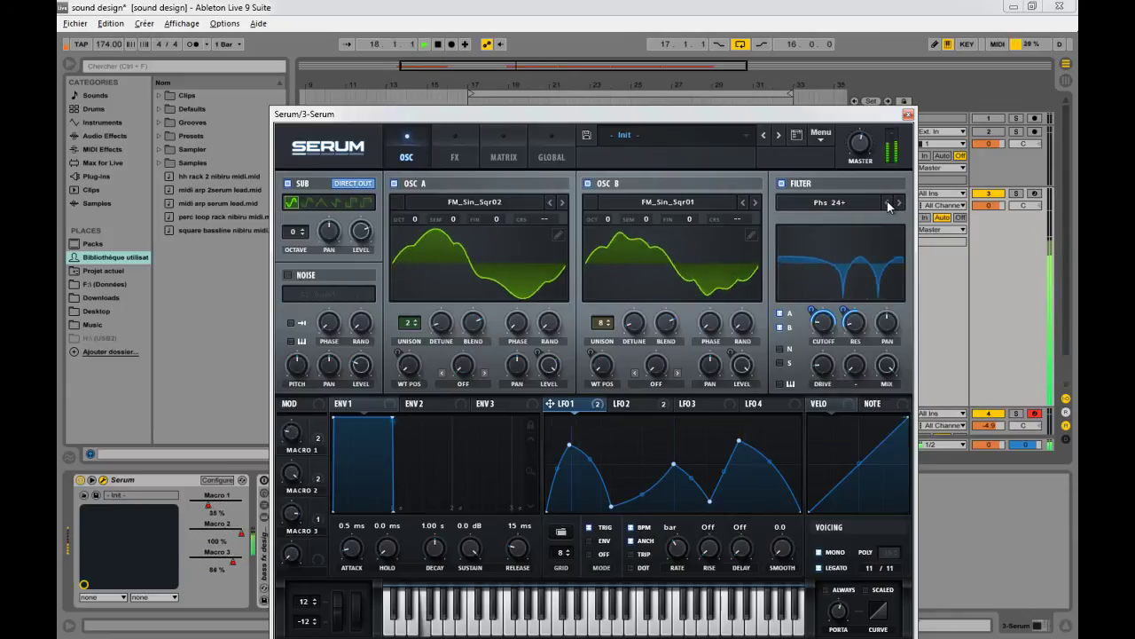
{"action": "left_click", "coordinate": [888, 204]}
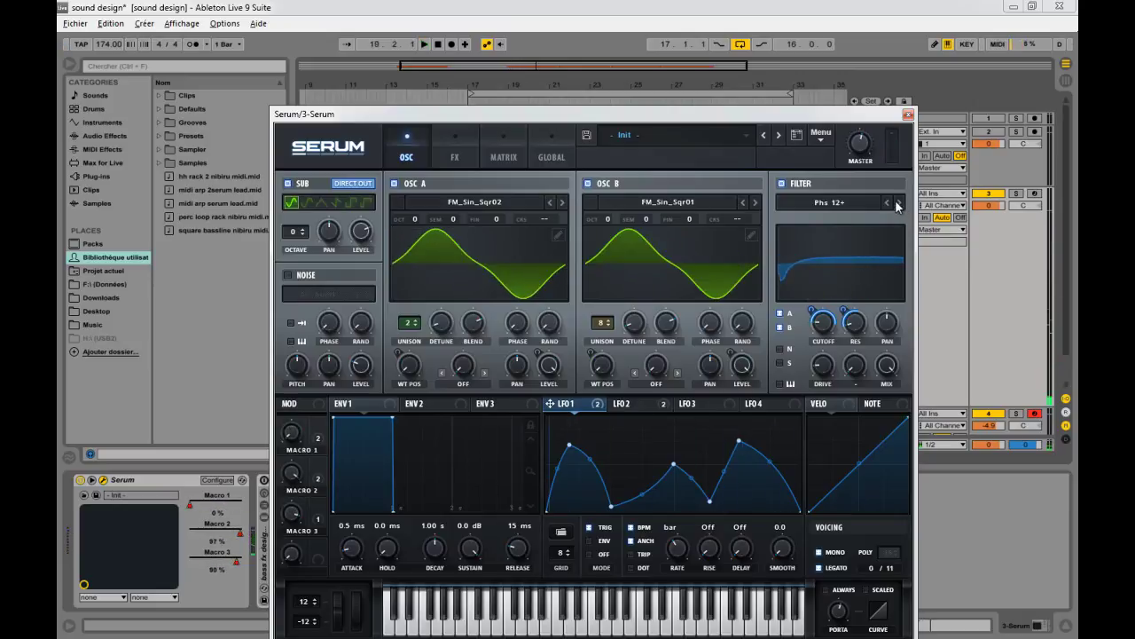
{"action": "left_click", "coordinate": [896, 203]}
- Raise the filter cutoff to about 126 Hz and audition the modulated sound
{"action": "left_click_drag", "start_coordinate": [825, 330], "coordinate": [816, 284]}
{"action": "key", "text": "space"}
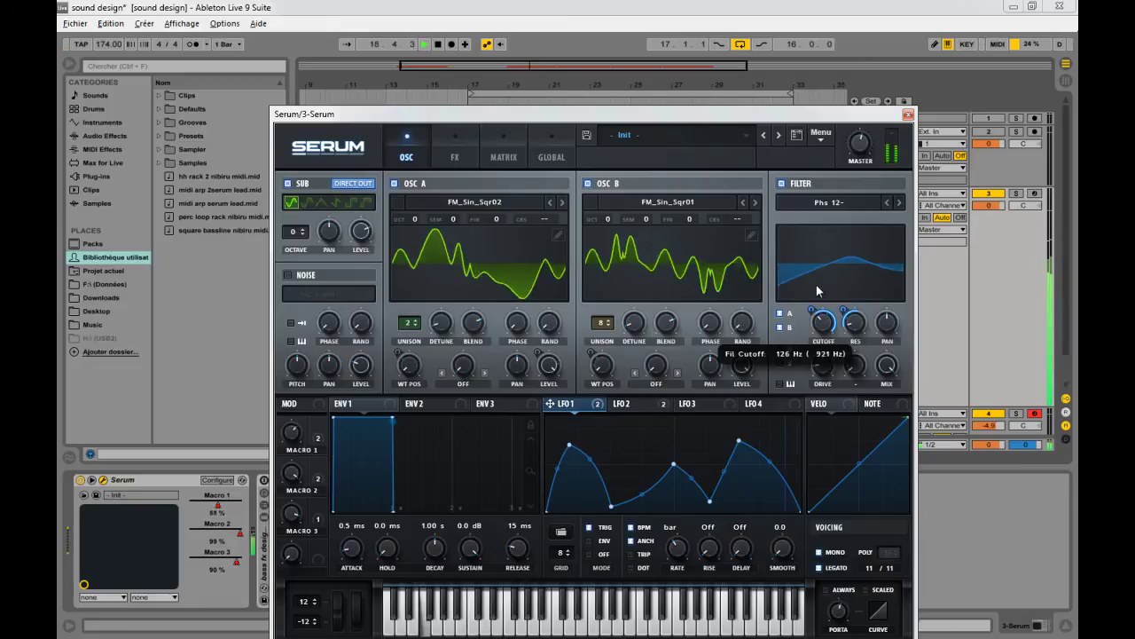
{"action": "key", "text": "space"}
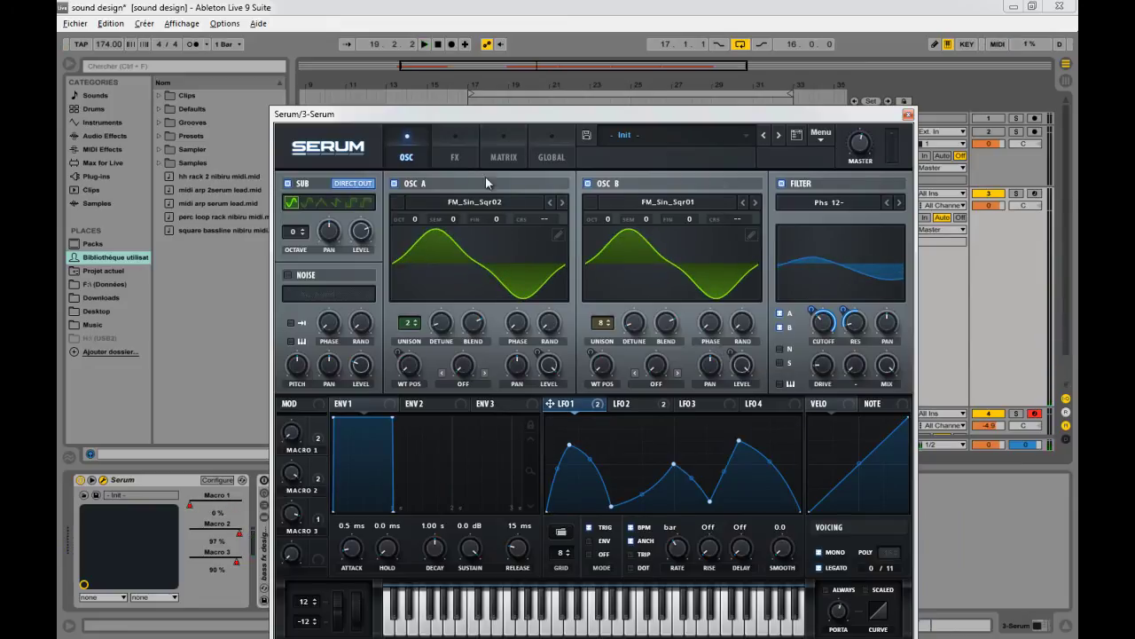
- Enable the Hyper/Dimension effect, lower the Hyper rate and mix, and turn on Retrig
{"action": "left_click", "coordinate": [455, 154]}
{"action": "left_click", "coordinate": [292, 186]}
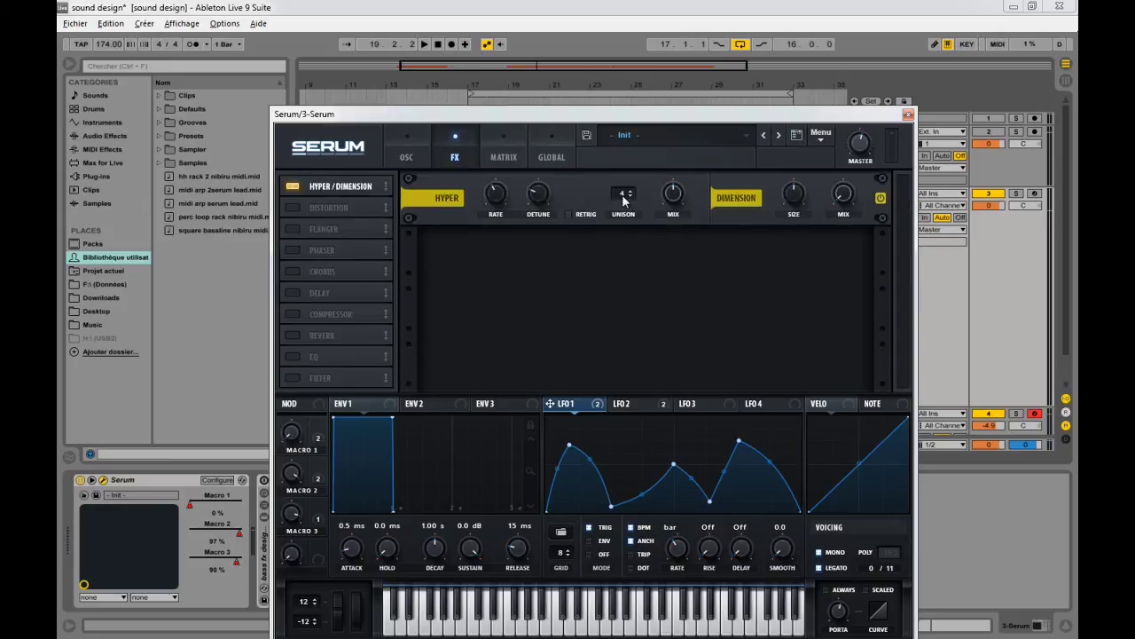
{"action": "mouse_move", "coordinate": [502, 226]}
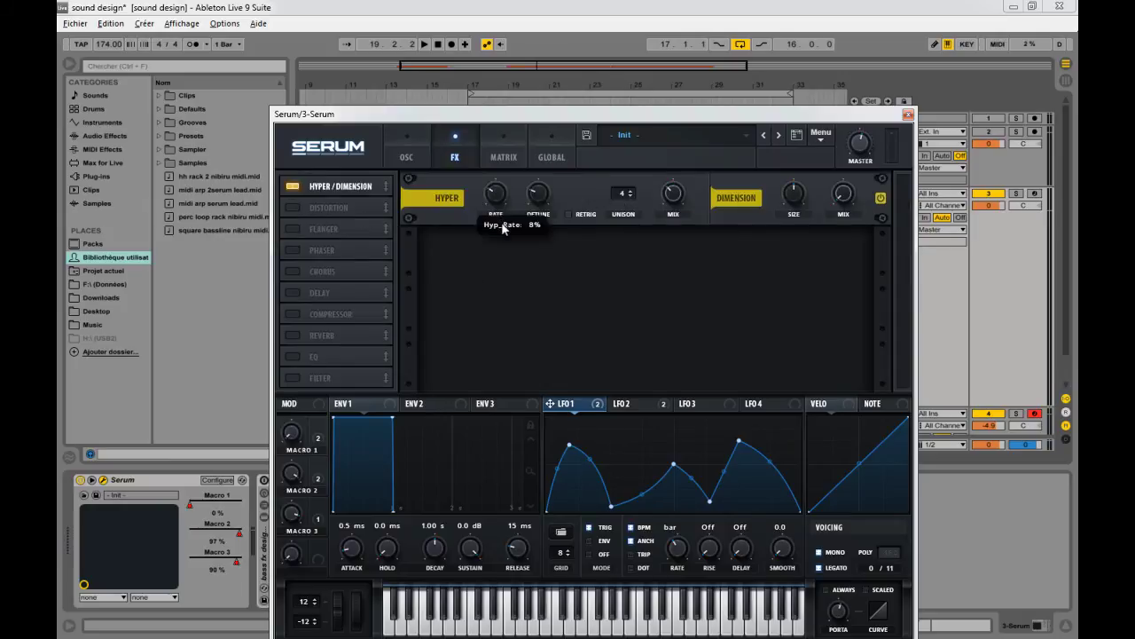
{"action": "left_click_drag", "start_coordinate": [504, 234], "coordinate": [506, 244]}
{"action": "left_click", "coordinate": [570, 215]}
{"action": "mouse_move", "coordinate": [674, 206]}
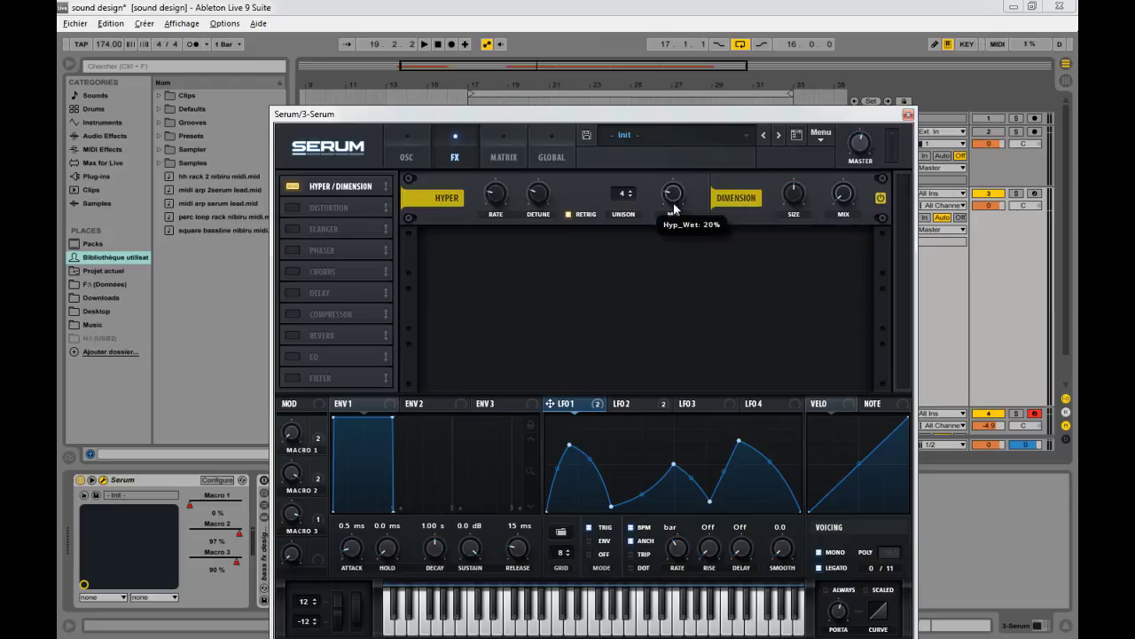
- Redraw LFO 3 as an early peak falling to zero mid-cycle and a second rounded hump, with curved segments
{"action": "left_click", "coordinate": [633, 406]}
{"action": "left_click", "coordinate": [584, 407]}
{"action": "left_click", "coordinate": [692, 405]}
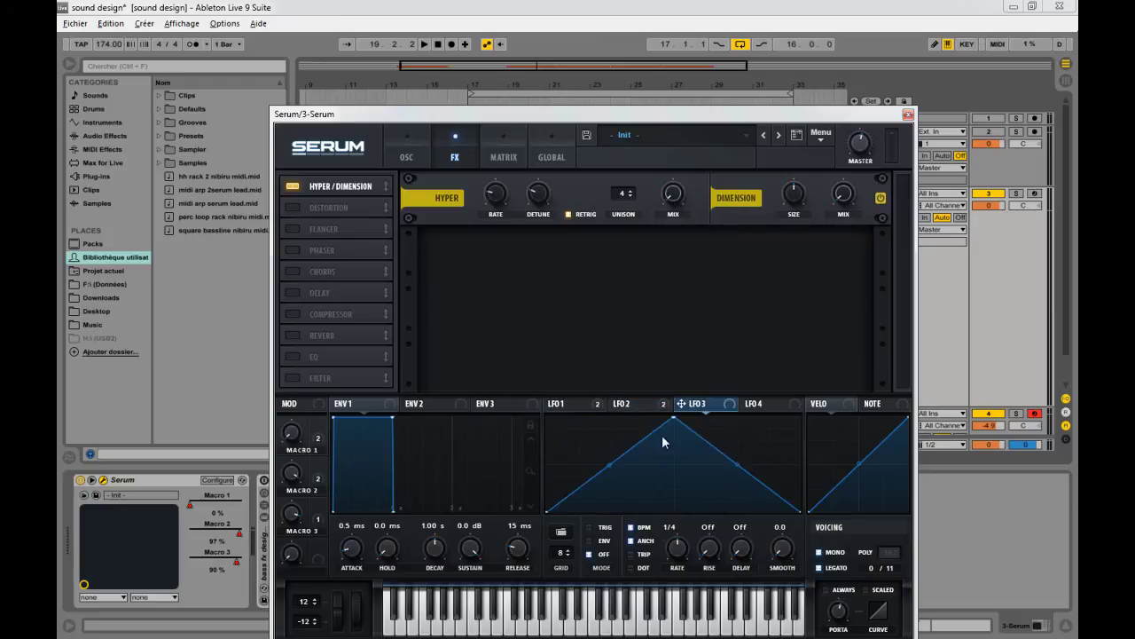
{"action": "double_click", "coordinate": [620, 454]}
{"action": "left_click_drag", "start_coordinate": [620, 454], "coordinate": [580, 458]}
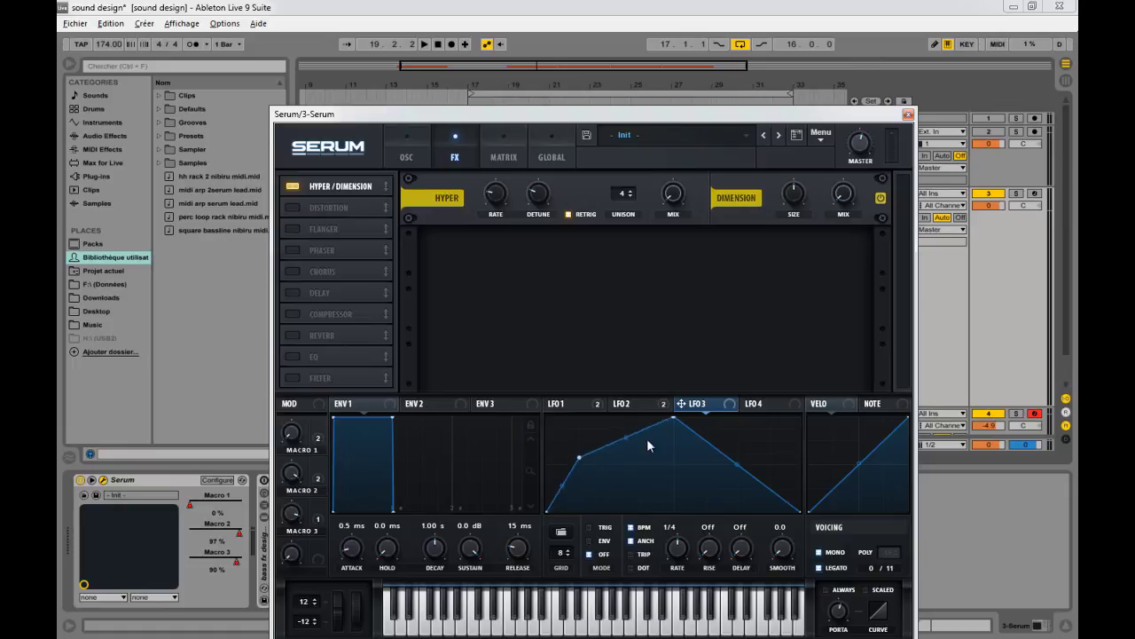
{"action": "left_click_drag", "start_coordinate": [684, 510], "coordinate": [740, 465]}
{"action": "left_click_drag", "start_coordinate": [562, 485], "coordinate": [563, 460]}
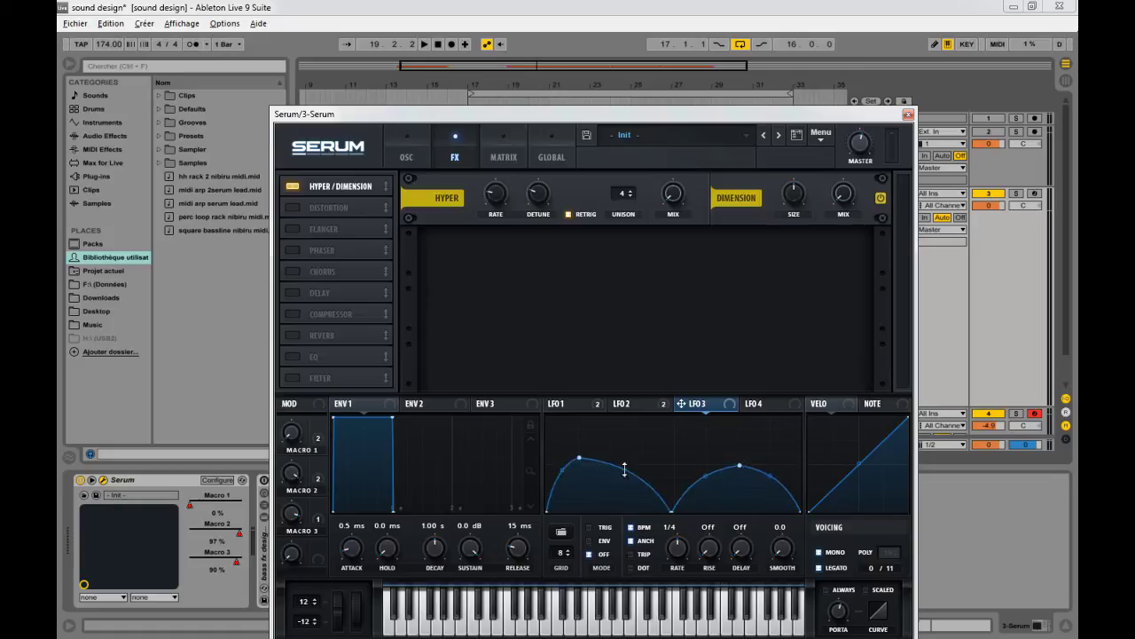
{"action": "left_click_drag", "start_coordinate": [623, 479], "coordinate": [623, 493]}
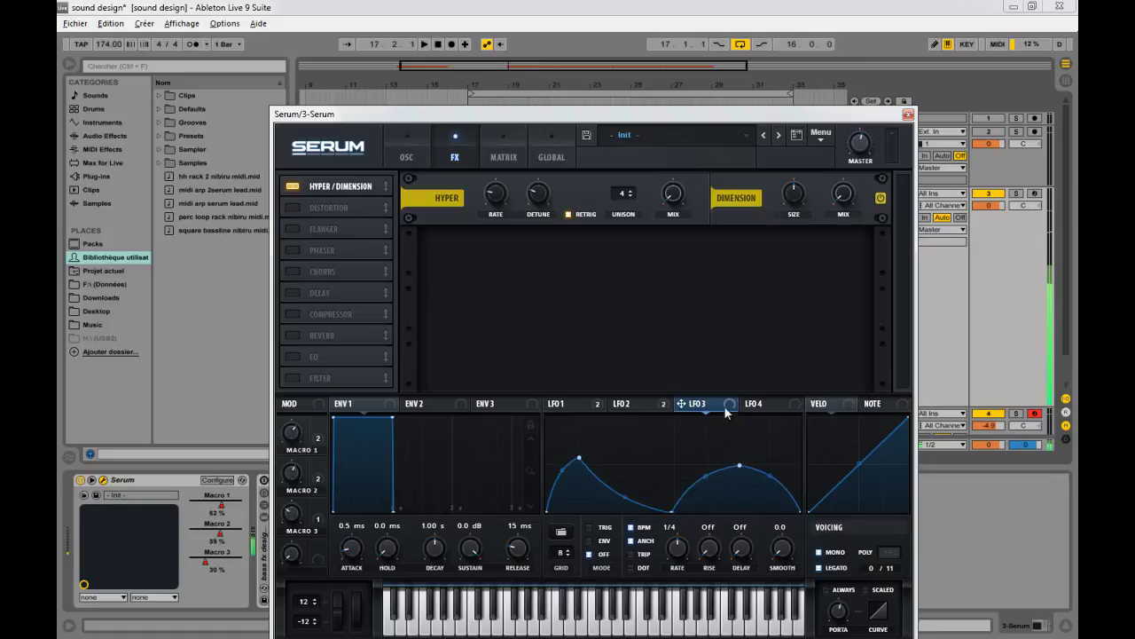
- Modulate the Hyper mix with LFO 3 in Trig mode at a one-bar rate, increase the modulation amount, and audition it
{"action": "left_click_drag", "start_coordinate": [656, 203], "coordinate": [664, 197]}
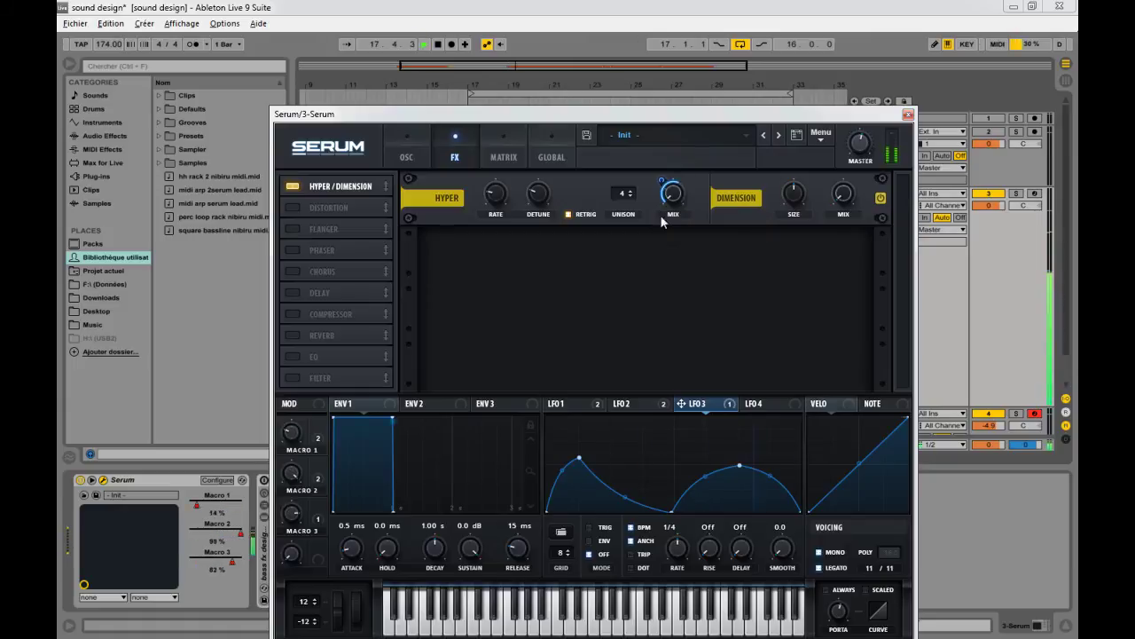
{"action": "left_click_drag", "start_coordinate": [684, 519], "coordinate": [654, 568]}
{"action": "left_click", "coordinate": [587, 528]}
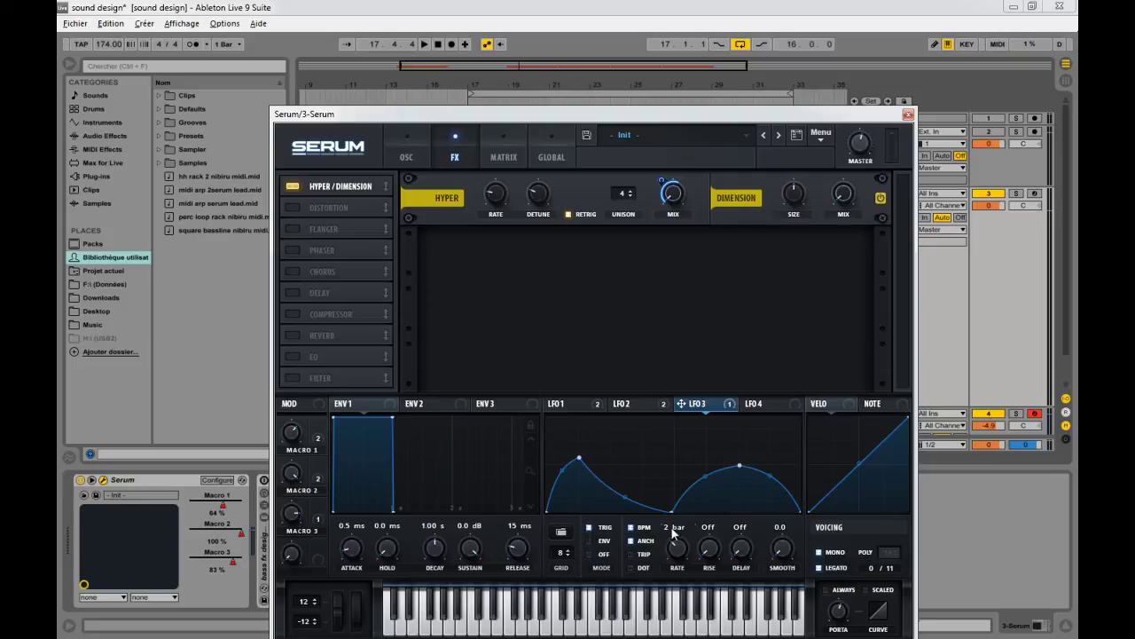
{"action": "key", "text": "space"}
{"action": "left_click_drag", "start_coordinate": [662, 181], "coordinate": [665, 166]}
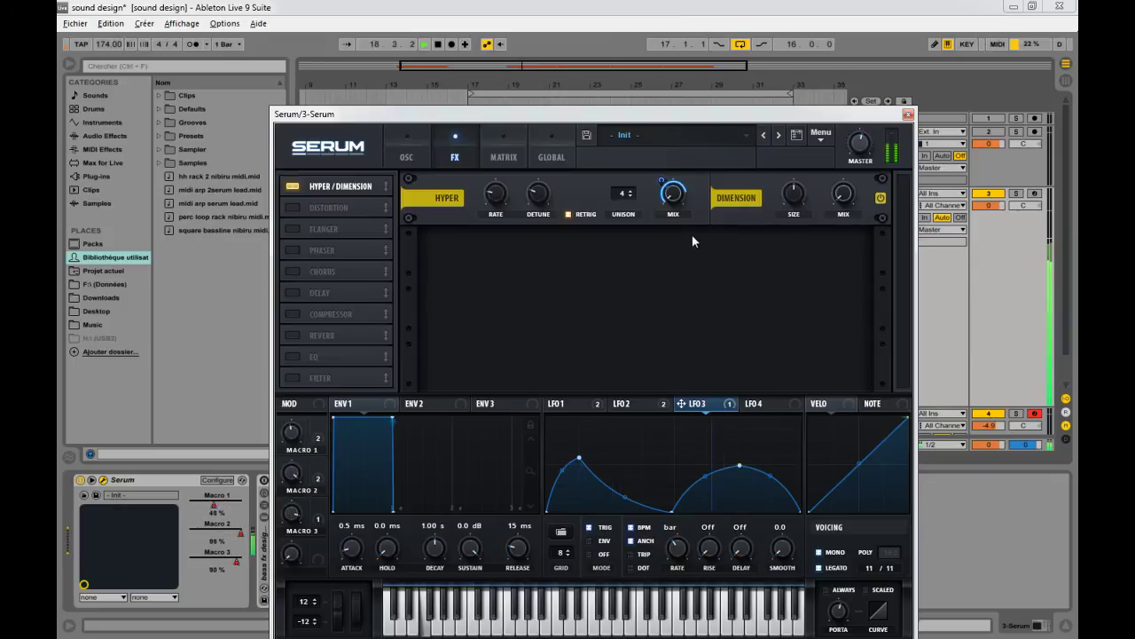
{"action": "key", "text": "space"}
- Modulate the Dimension mix with LFO 3 by about 72 and audition the loop
{"action": "left_click_drag", "start_coordinate": [735, 403], "coordinate": [836, 199]}
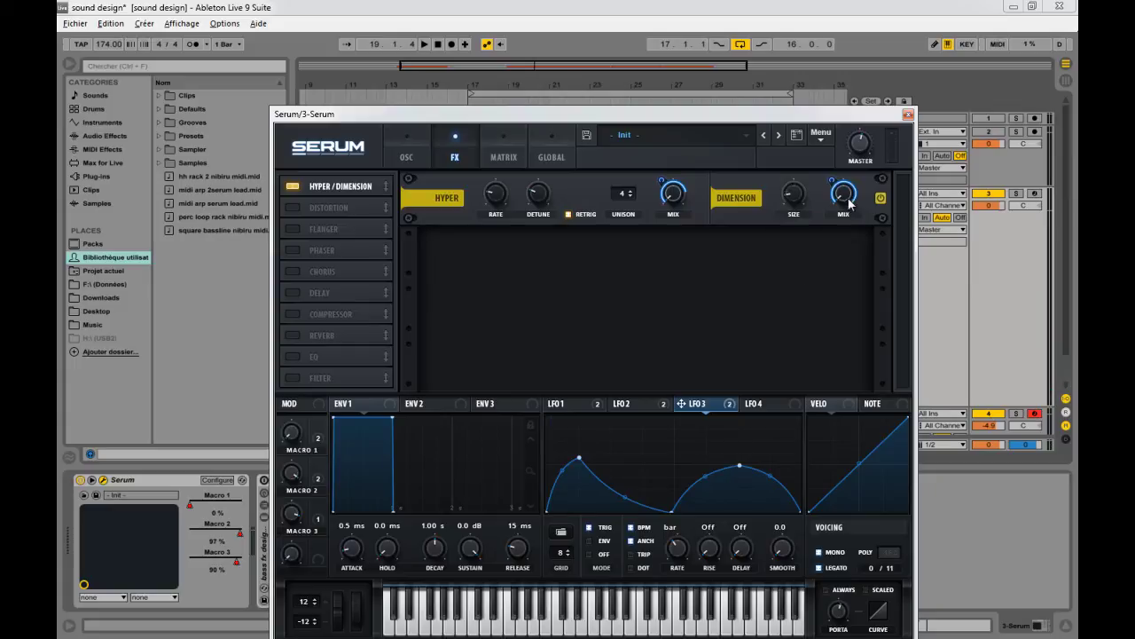
{"action": "key", "text": "space"}
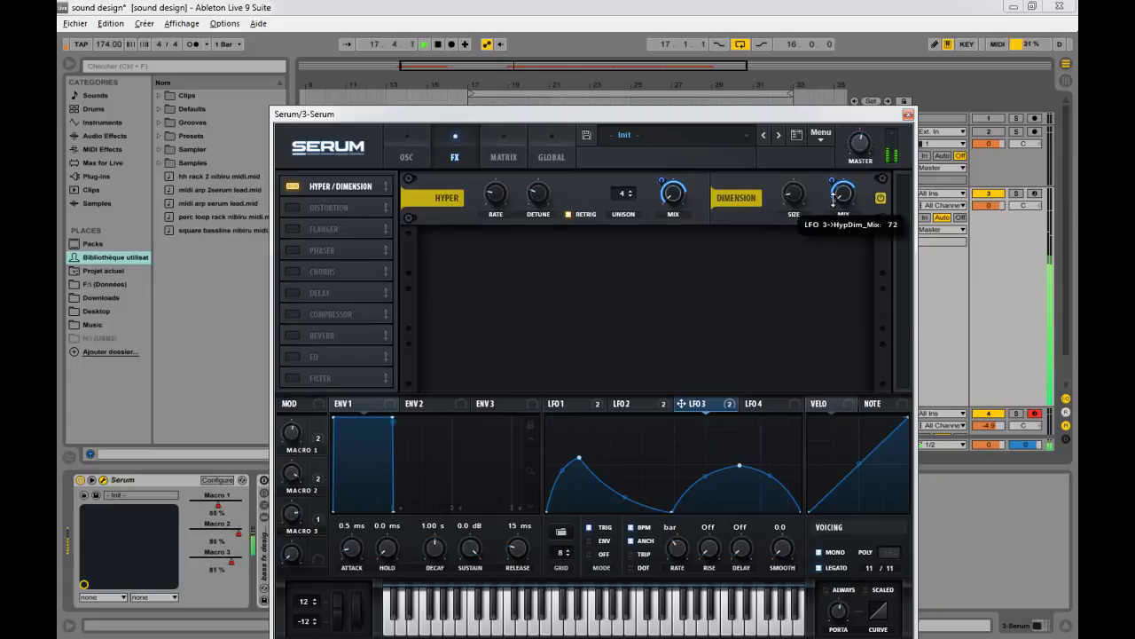
{"action": "key", "text": "space"}
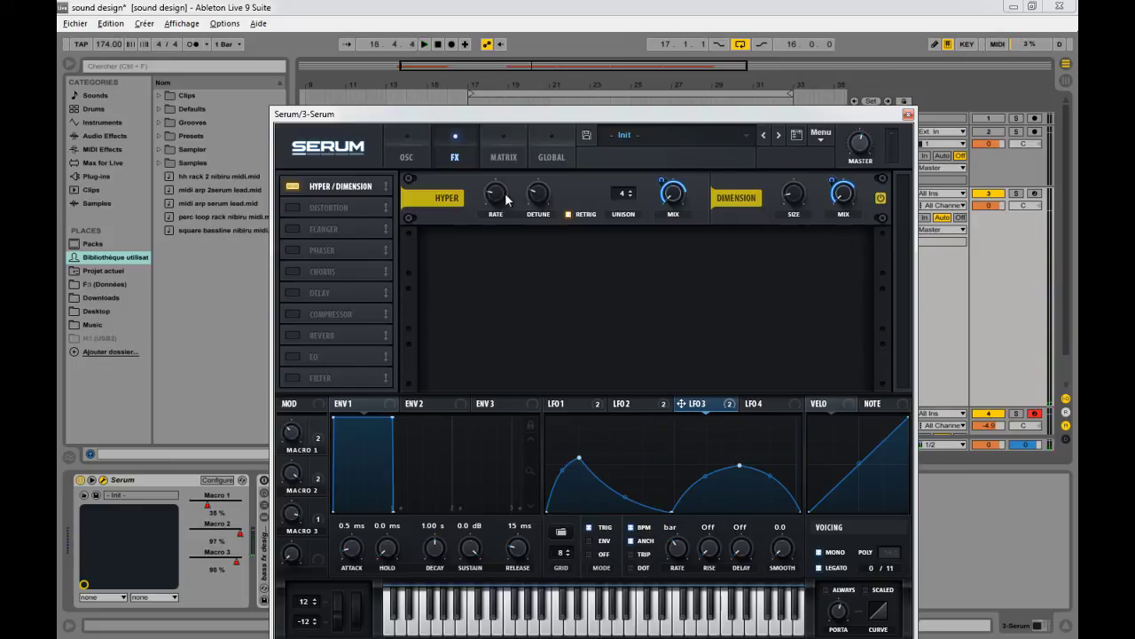
- Enable the Flanger, lower its mix, modulate that mix with LFO 3, and audition it
{"action": "left_click", "coordinate": [293, 229]}
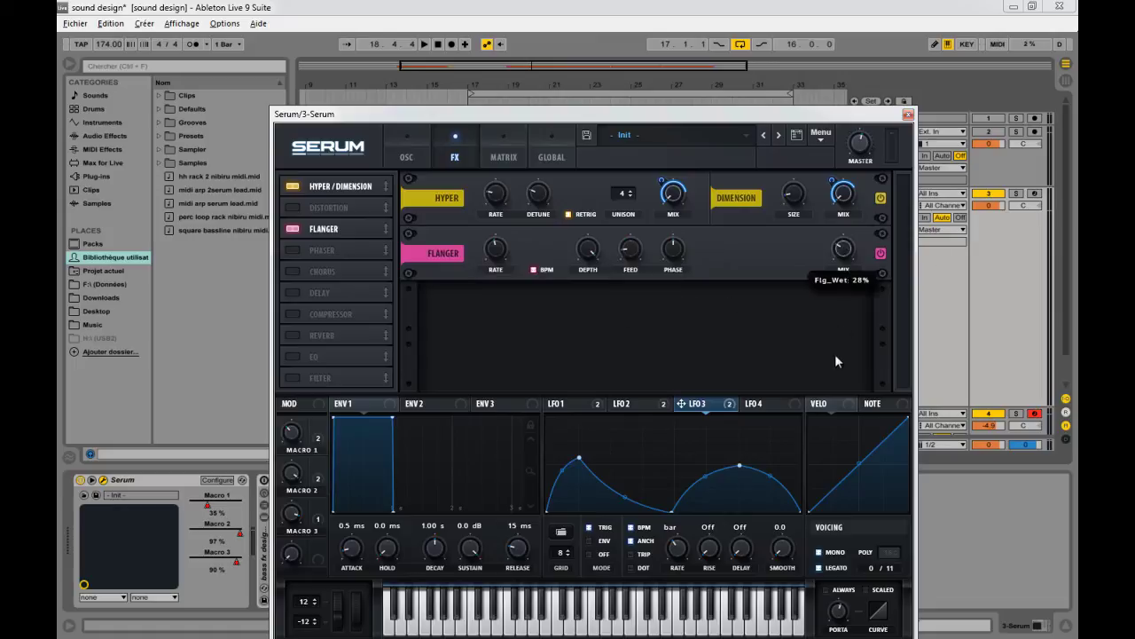
{"action": "left_click_drag", "start_coordinate": [841, 277], "coordinate": [834, 250]}
{"action": "key", "text": "space"}
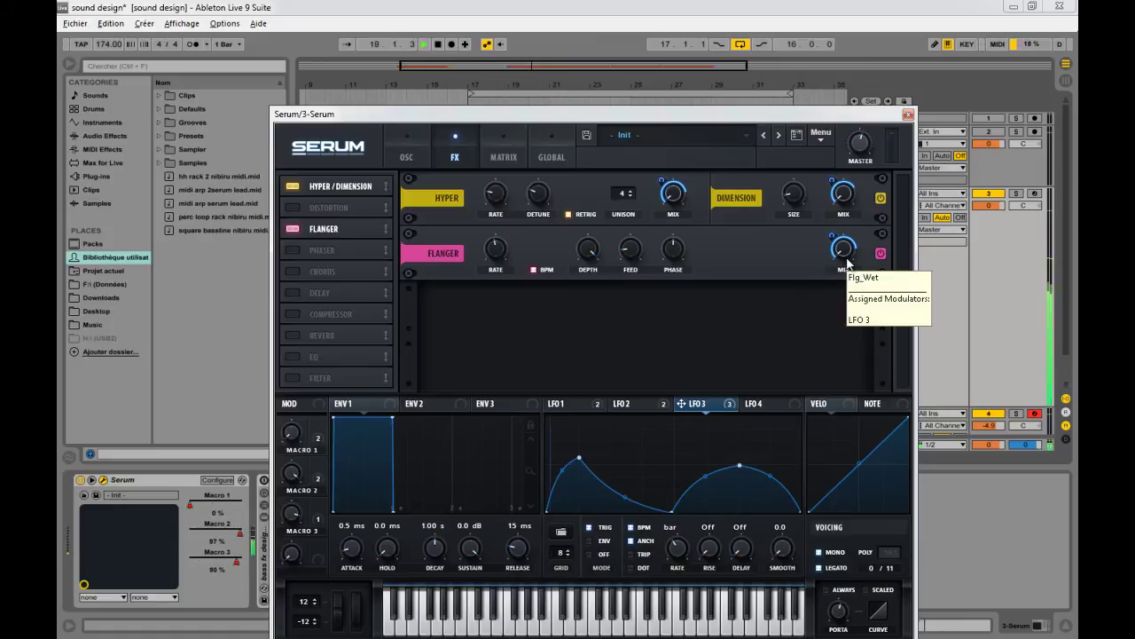
- Enable the Chorus, sync its rate to BPM, and adjust its low-pass filter, rate and mix
{"action": "left_click", "coordinate": [294, 271]}
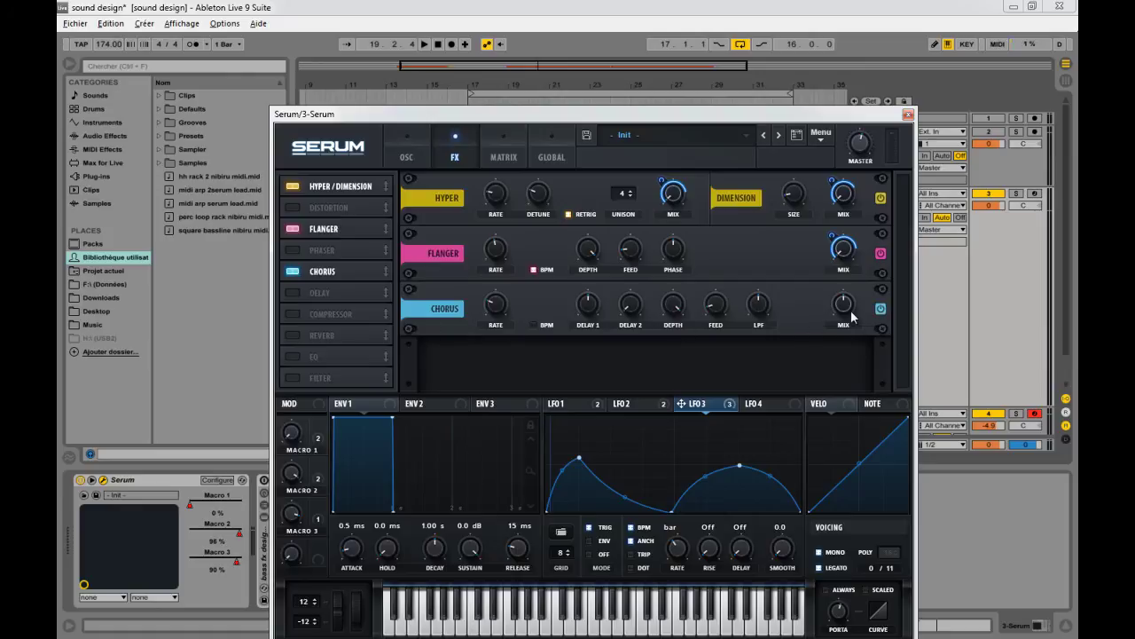
{"action": "left_click_drag", "start_coordinate": [761, 320], "coordinate": [761, 323]}
{"action": "left_click", "coordinate": [533, 325]}
{"action": "left_click_drag", "start_coordinate": [502, 307], "coordinate": [503, 260]}
- Modulate the Chorus mix with LFO 3 by about 80 and audition the loop
{"action": "left_click_drag", "start_coordinate": [681, 403], "coordinate": [845, 307]}
{"action": "key", "text": "space"}
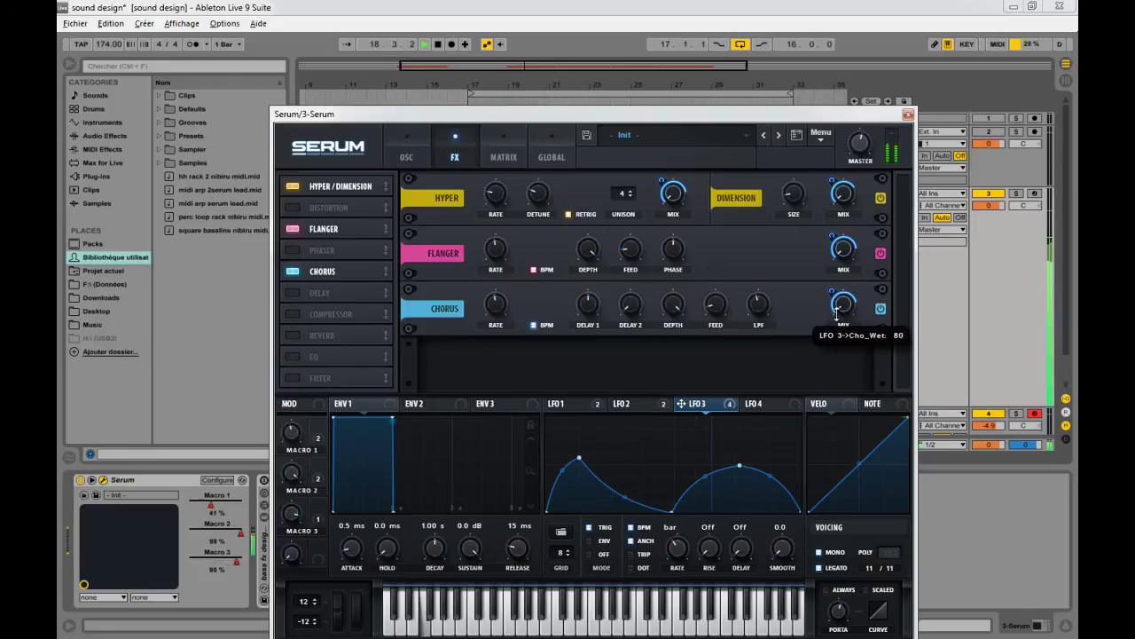
{"action": "key", "text": "space"}
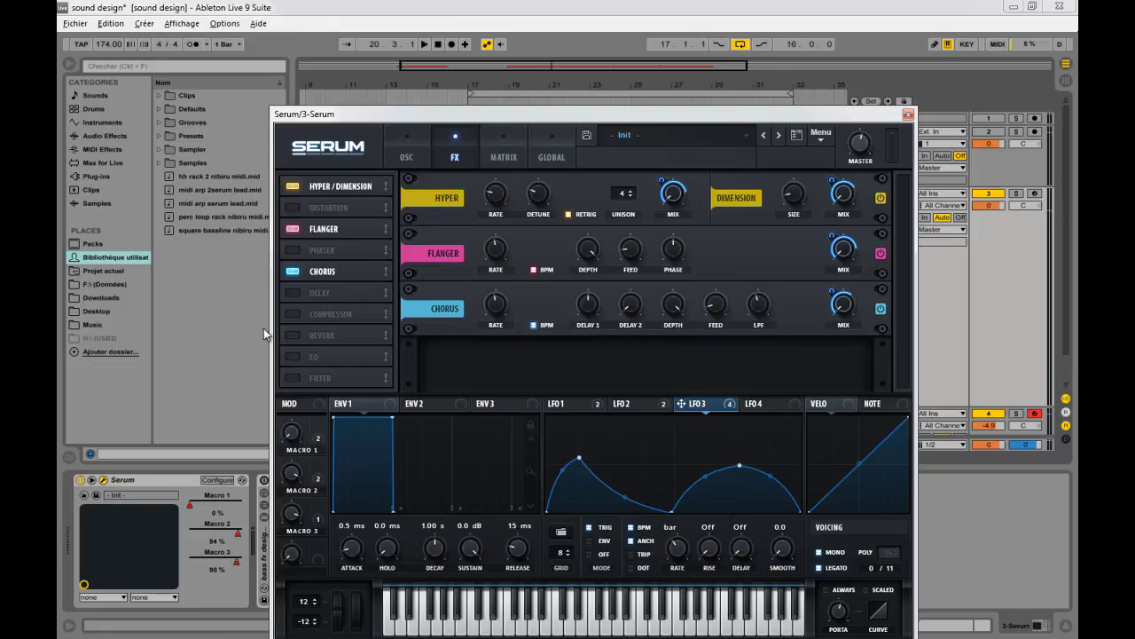
- Enable the EQ, set its bands to the peak shape and lower both gains to form two dips
{"action": "left_click", "coordinate": [296, 353]}
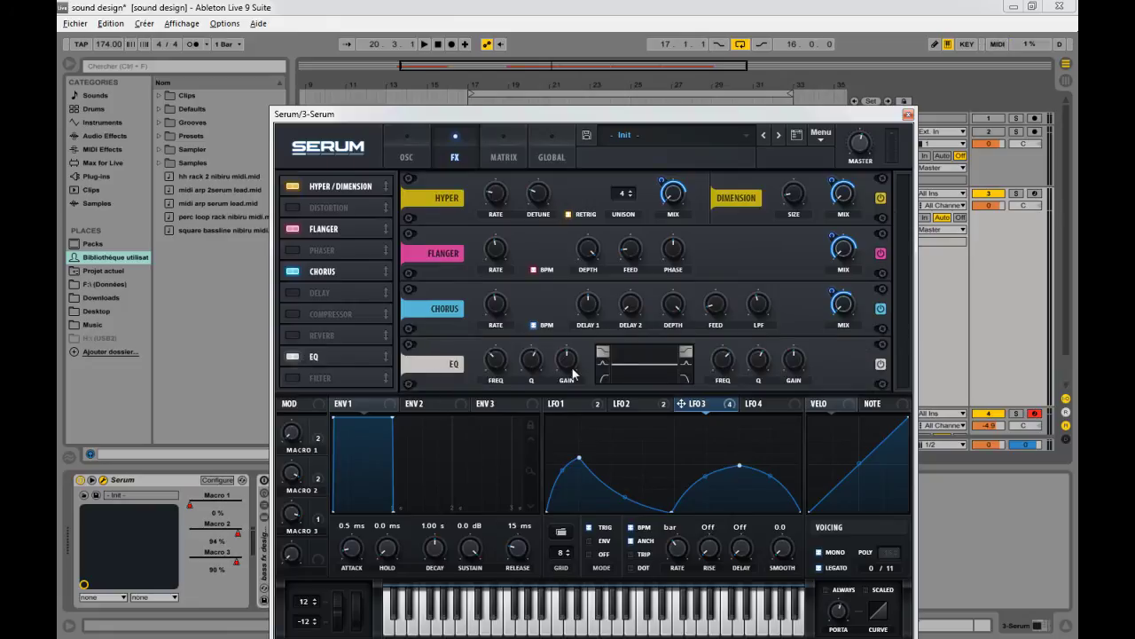
{"action": "left_click", "coordinate": [605, 362]}
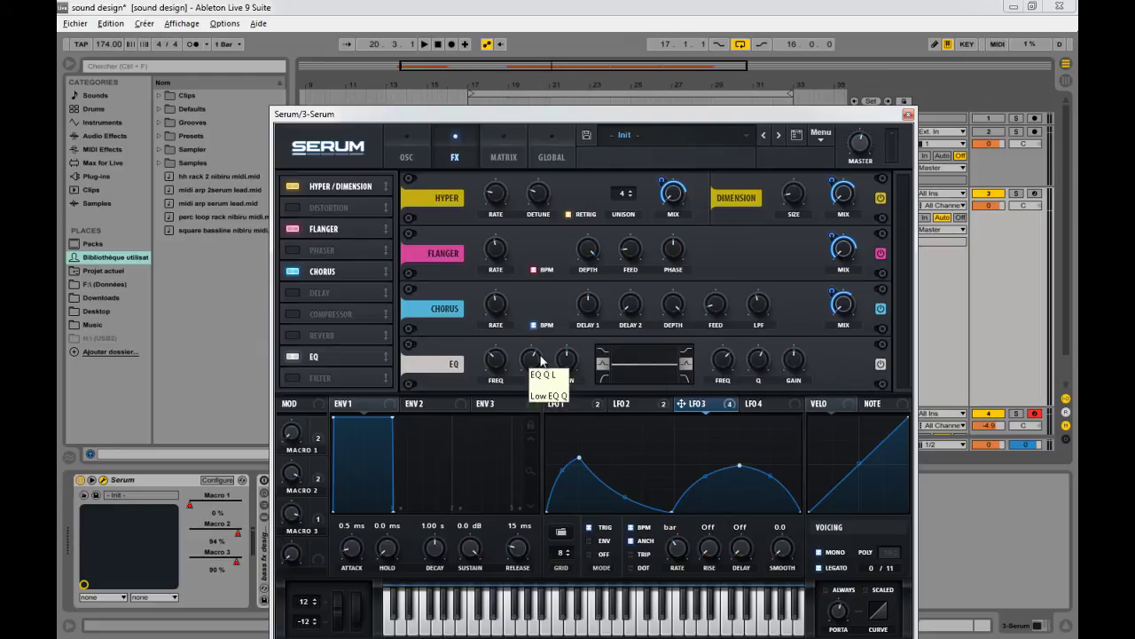
{"action": "left_click_drag", "start_coordinate": [566, 360], "coordinate": [529, 348]}
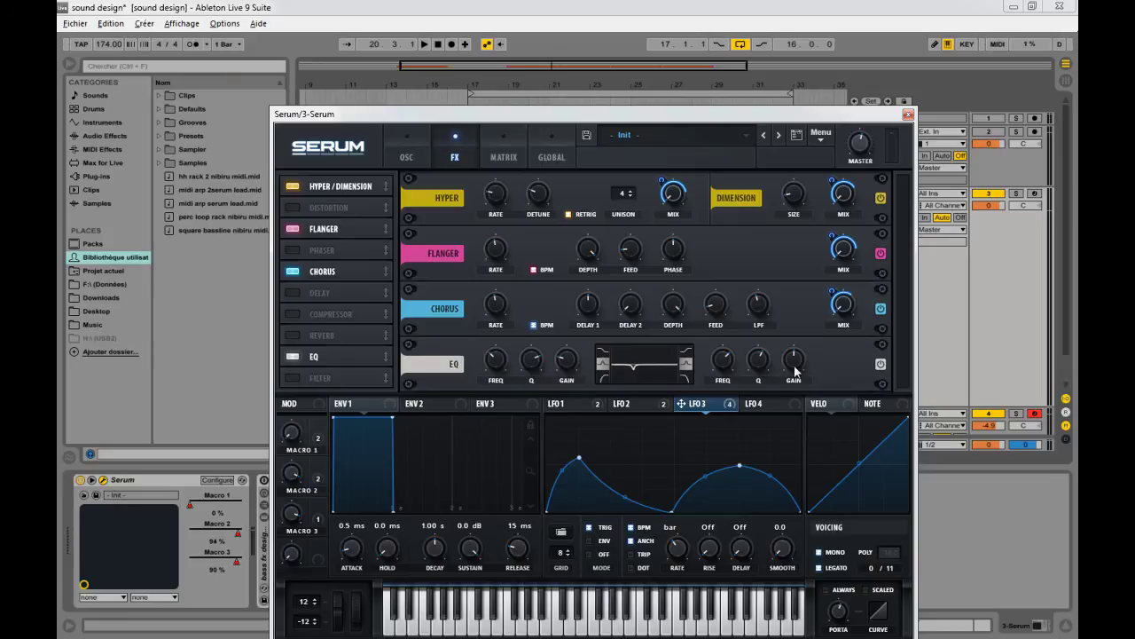
{"action": "left_click_drag", "start_coordinate": [802, 363], "coordinate": [752, 355]}
- Modulate the EQ's high-band frequency with LFO 3 and audition the loop
{"action": "left_click_drag", "start_coordinate": [734, 406], "coordinate": [705, 403]}
{"action": "key", "text": "space"}
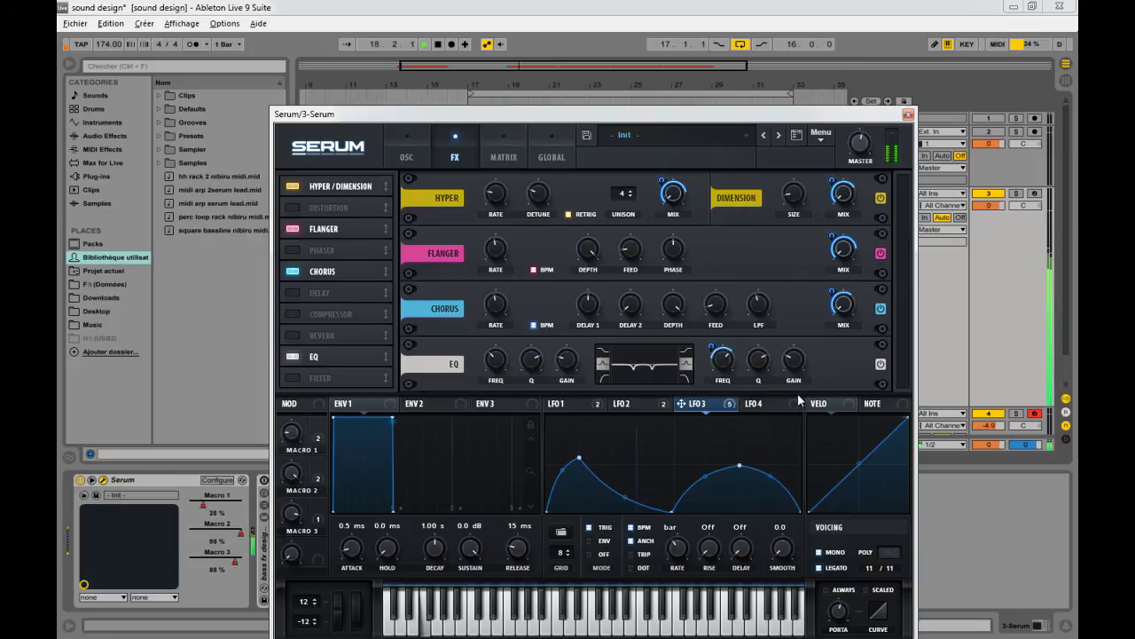
- Modulate the EQ's low-band frequency with LFO 1
{"action": "left_click", "coordinate": [597, 407]}
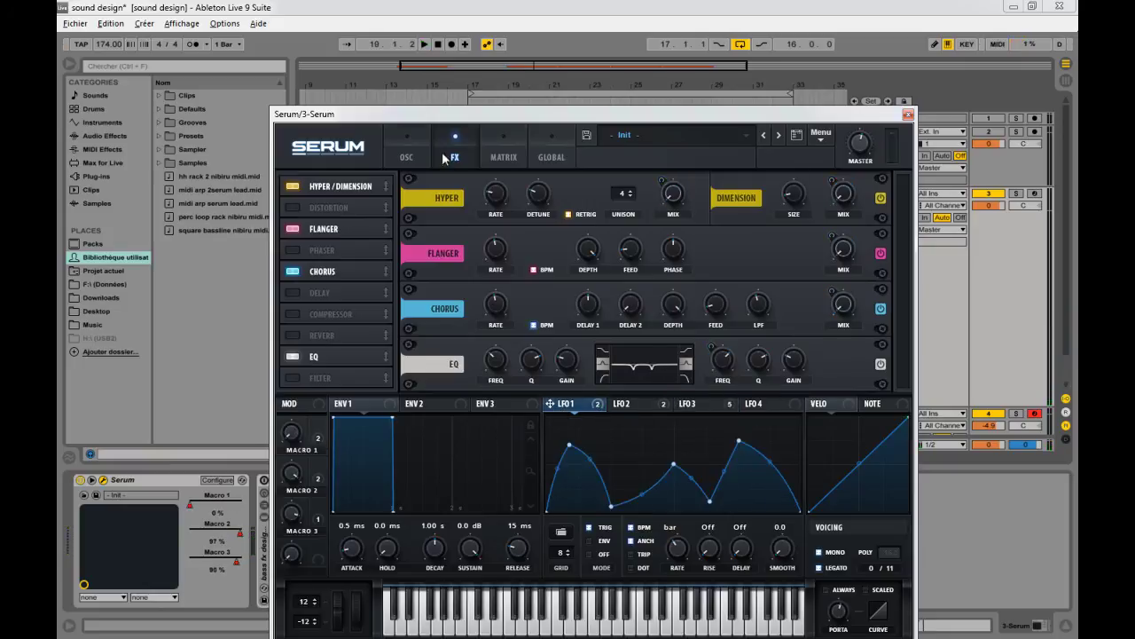
{"action": "left_click", "coordinate": [407, 157]}
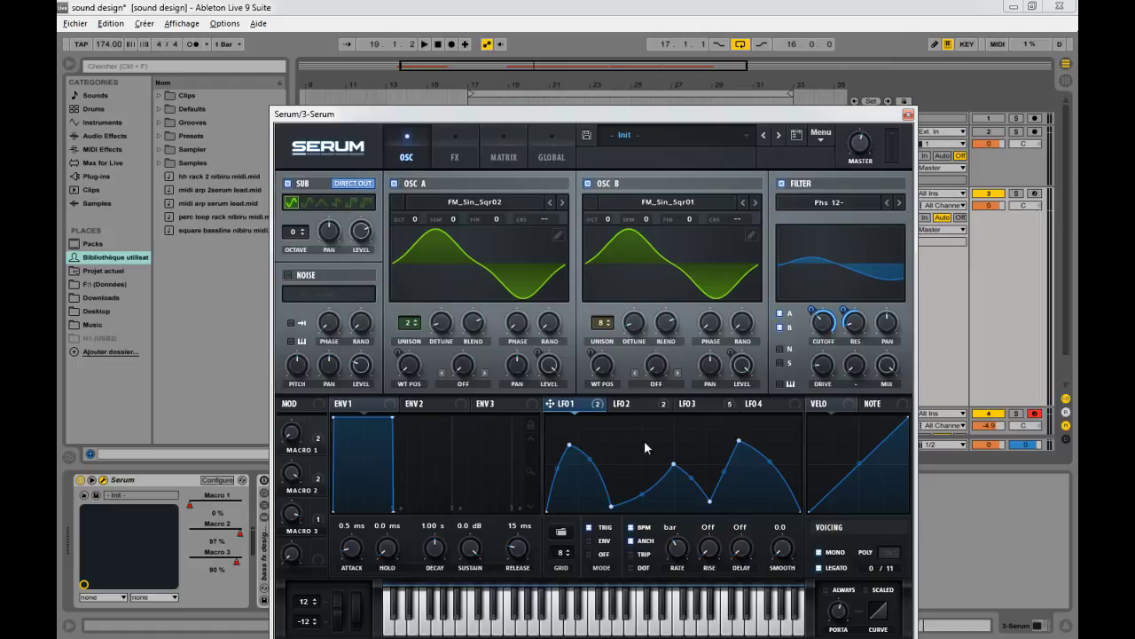
{"action": "left_click", "coordinate": [455, 151]}
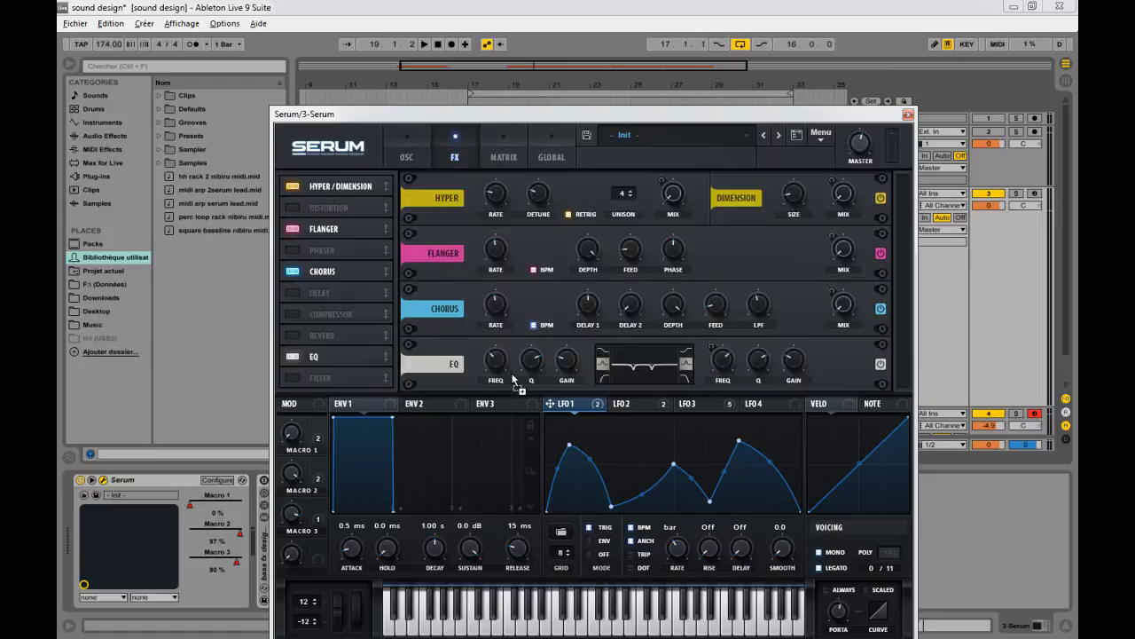
{"action": "left_click_drag", "start_coordinate": [493, 355], "coordinate": [493, 357]}
- Enable the Compressor and place it after the EQ in the effects chain
{"action": "left_click", "coordinate": [289, 316]}
{"action": "scroll", "coordinate": [901, 332], "scroll_direction": "down", "scroll_amount": 2}
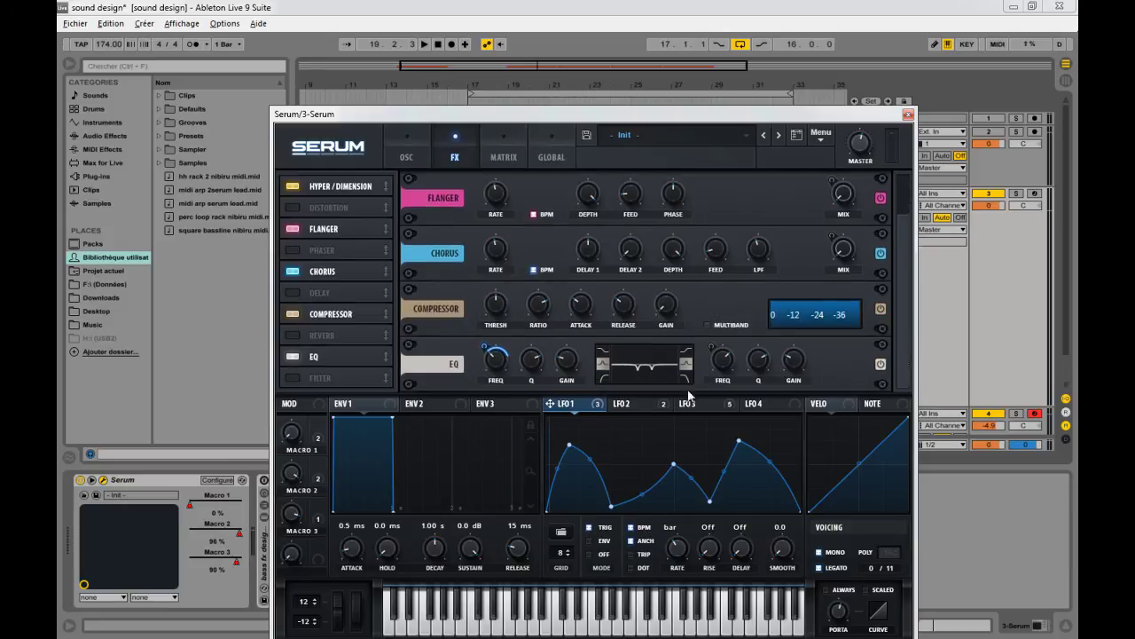
{"action": "left_click_drag", "start_coordinate": [339, 314], "coordinate": [334, 366]}
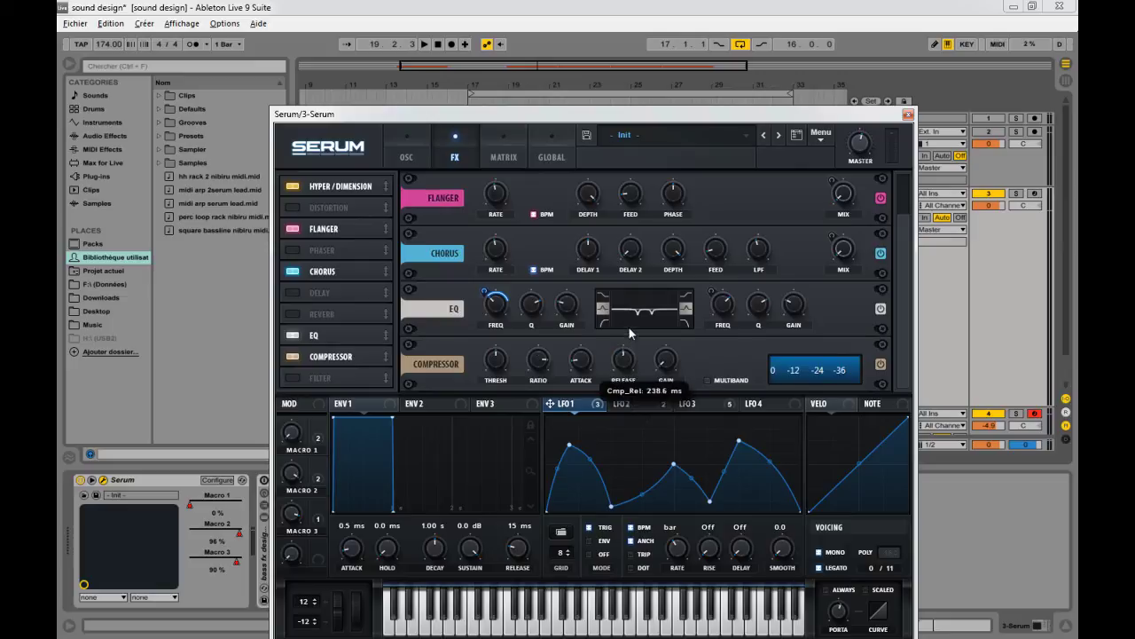
- Raise the Compressor's release and gain, switch it to multiband, and audition the loop
{"action": "left_click_drag", "start_coordinate": [630, 364], "coordinate": [628, 328]}
{"action": "key", "text": "space"}
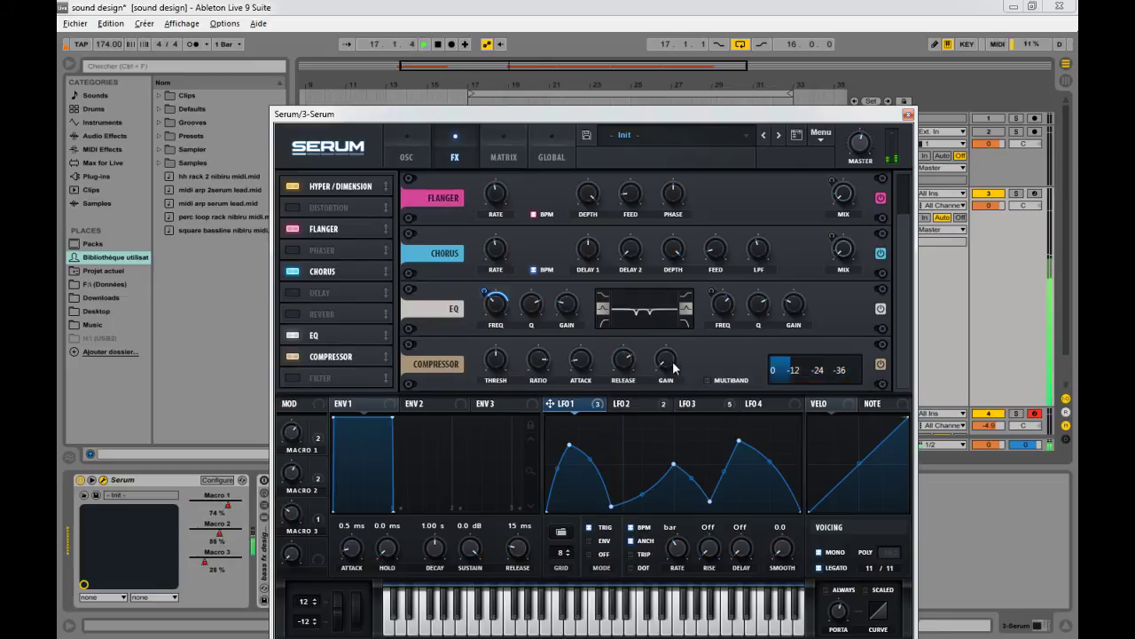
{"action": "left_click_drag", "start_coordinate": [674, 361], "coordinate": [668, 321]}
{"action": "left_click", "coordinate": [707, 381]}
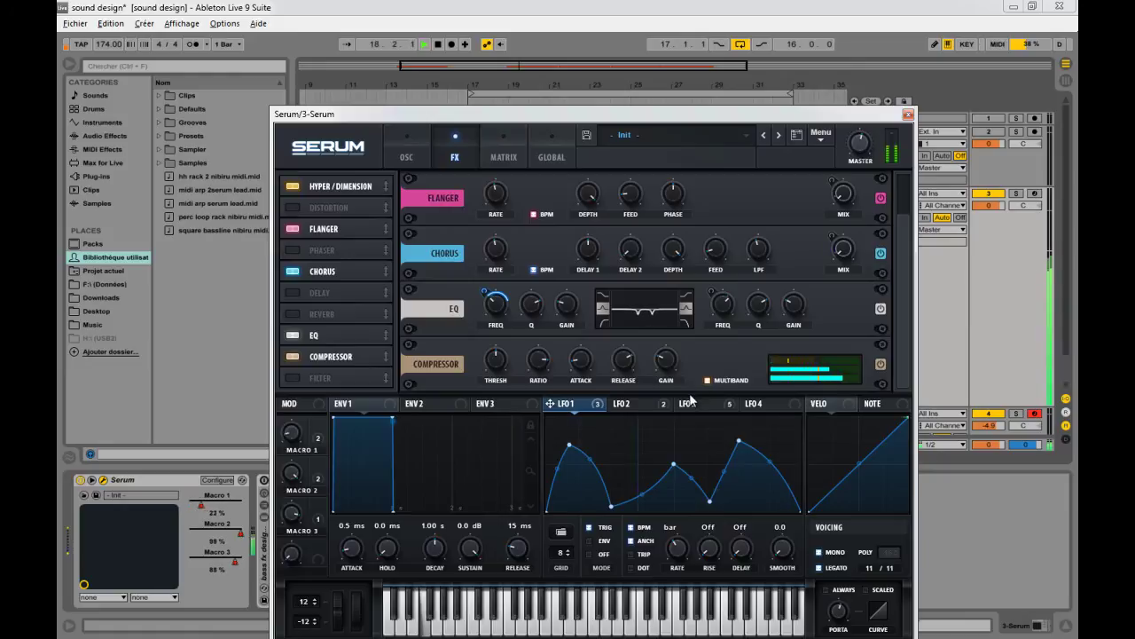
{"action": "key", "text": "space"}
{"action": "key", "text": "space"}
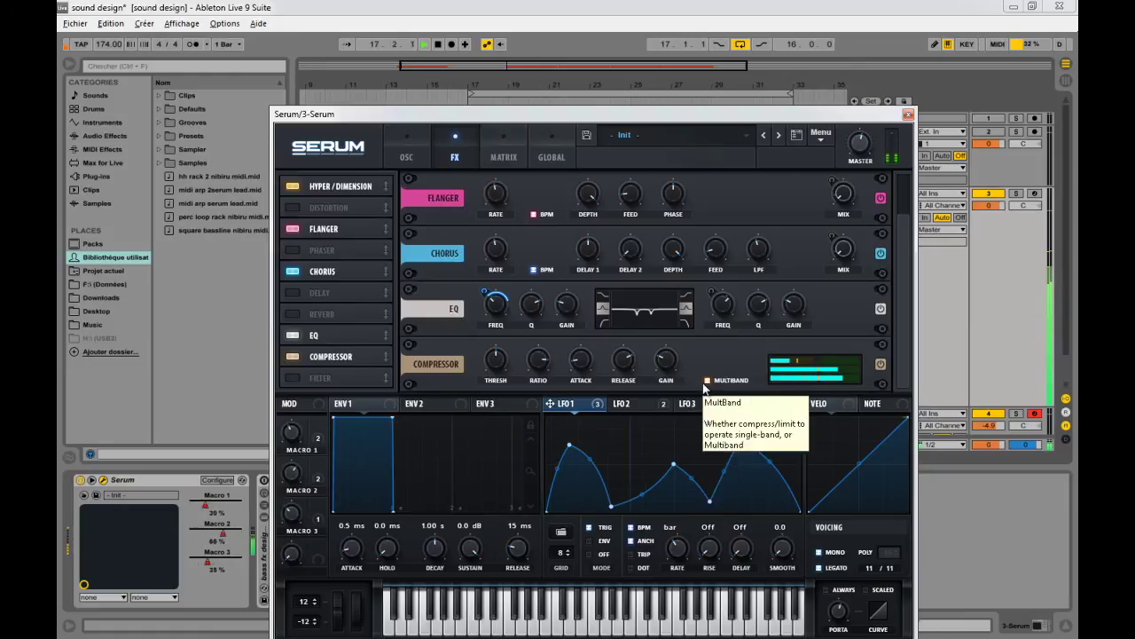
{"action": "key", "text": "space"}
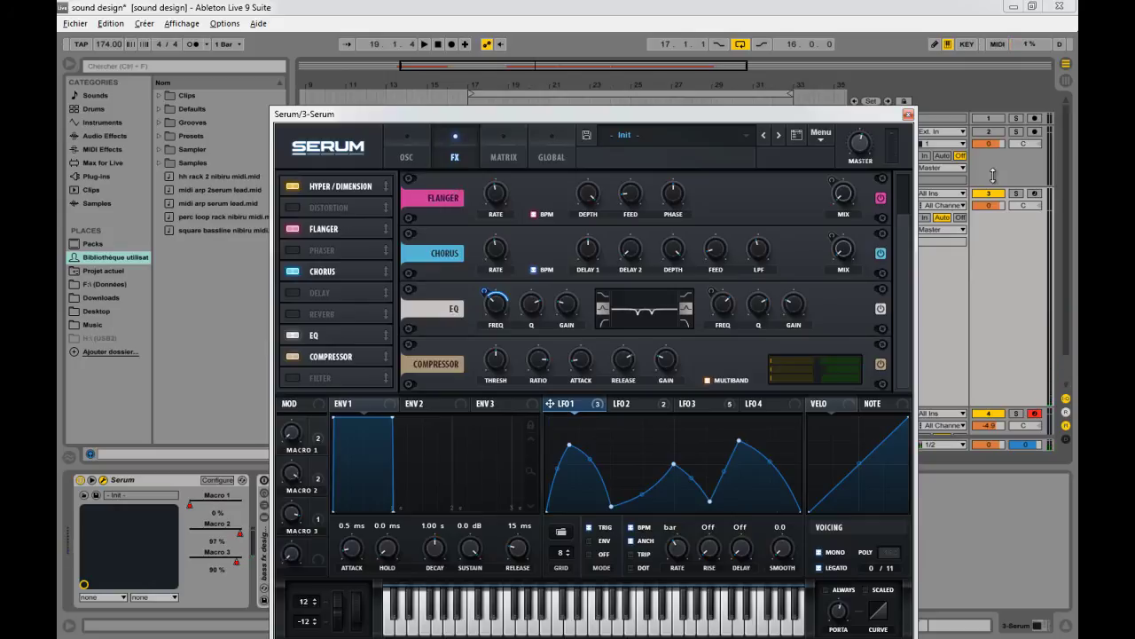
- Set oscillator A's warp mode to Mirror and adjust the warp amount during playback
{"action": "left_click", "coordinate": [407, 149]}
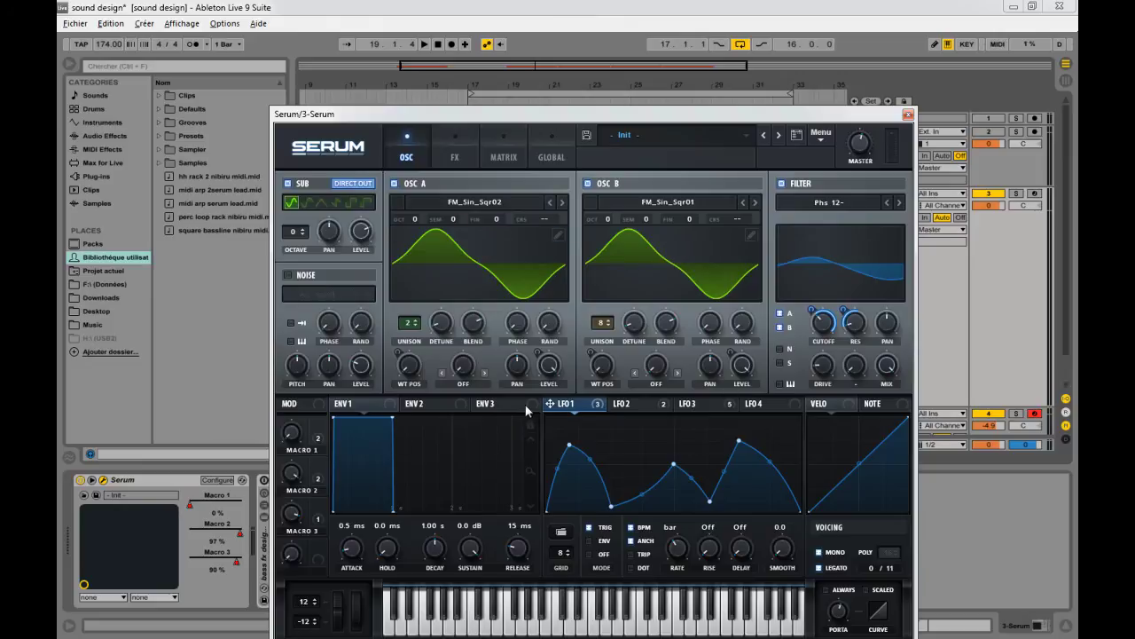
{"action": "left_click", "coordinate": [475, 383]}
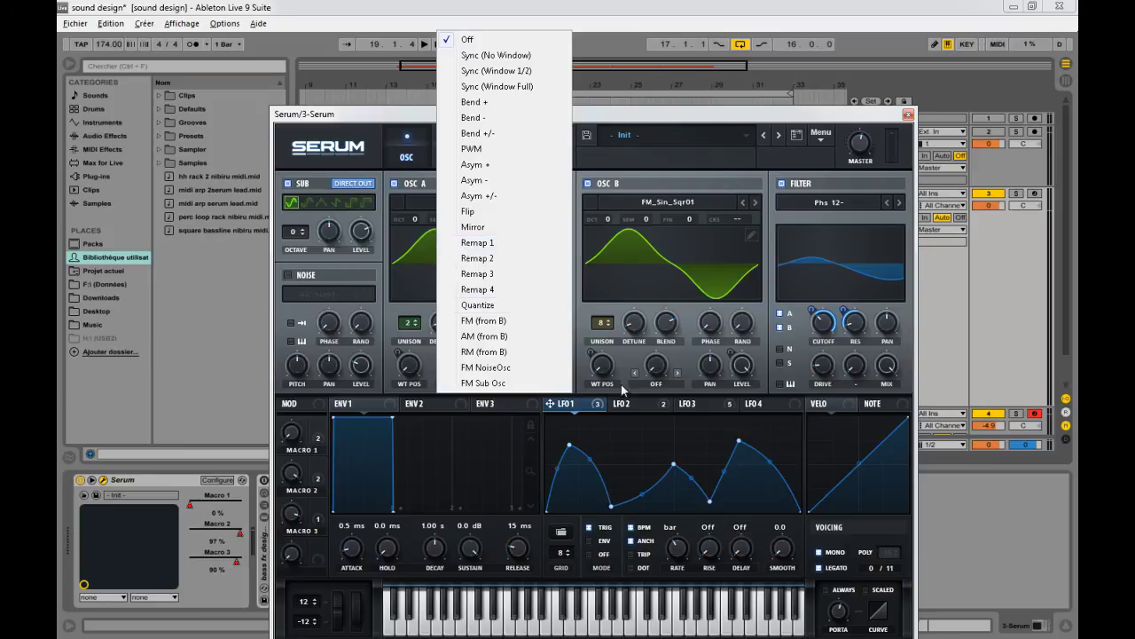
{"action": "left_click", "coordinate": [472, 227]}
{"action": "key", "text": "space"}
{"action": "left_click_drag", "start_coordinate": [462, 371], "coordinate": [426, 353]}
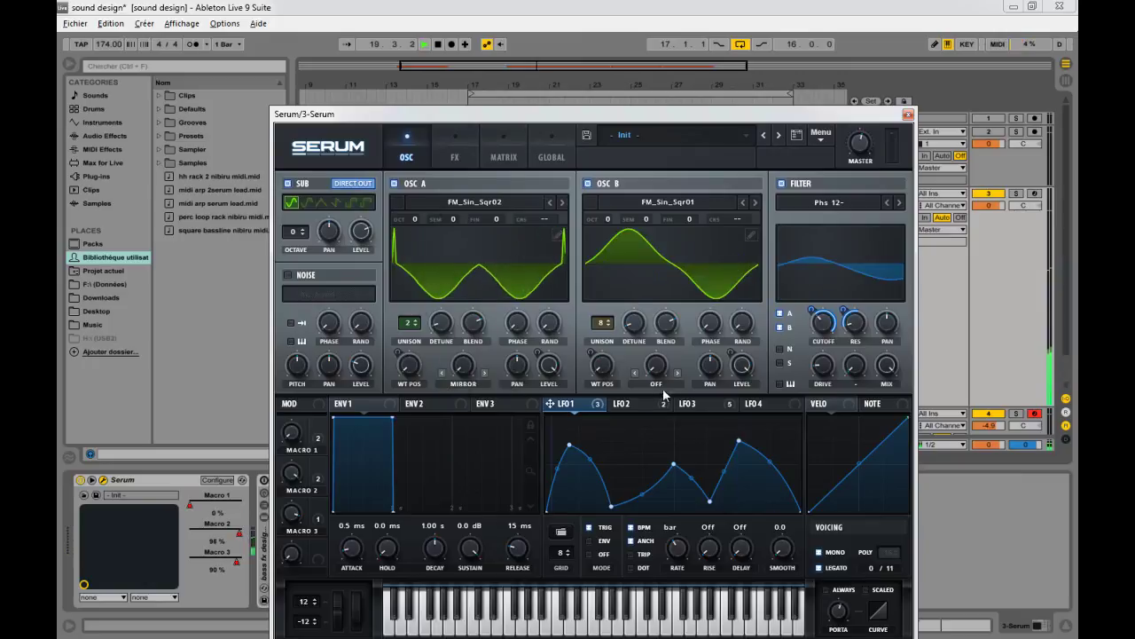
- Modulate oscillator A's Mirror warp with LFO 3 by about 49 and audition the loop
{"action": "left_click", "coordinate": [623, 404]}
{"action": "left_click", "coordinate": [694, 404]}
{"action": "left_click_drag", "start_coordinate": [681, 403], "coordinate": [454, 366]}
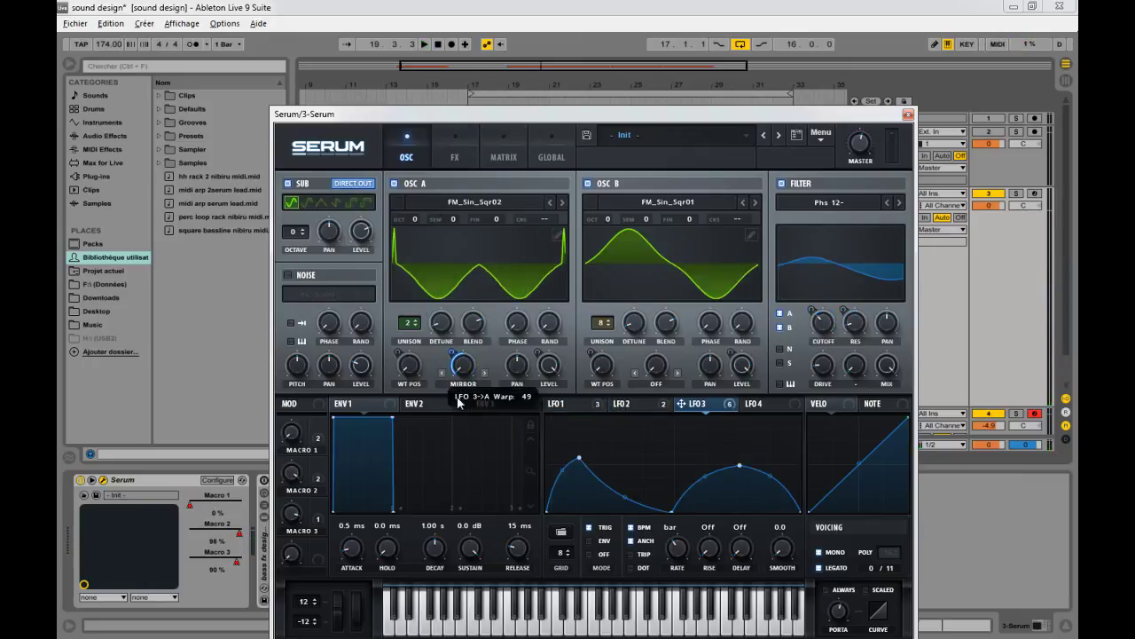
{"action": "key", "text": "space"}
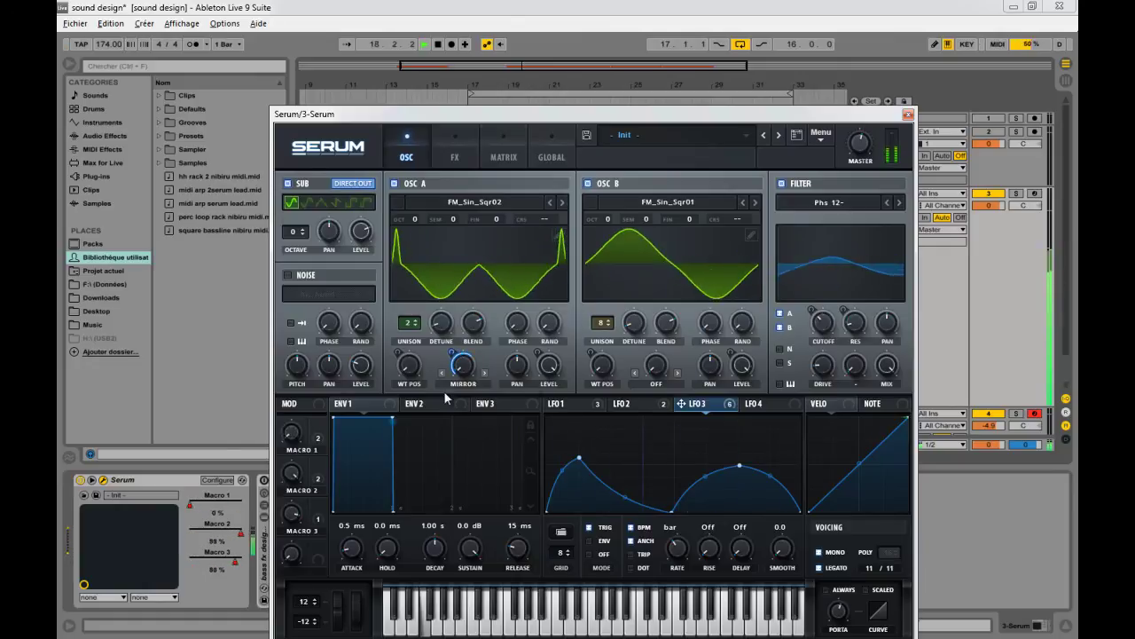
- Set oscillator B's warp mode to AM (from A), modulate its amount with LFO 2, and audition the loop
{"action": "left_click", "coordinate": [657, 381]}
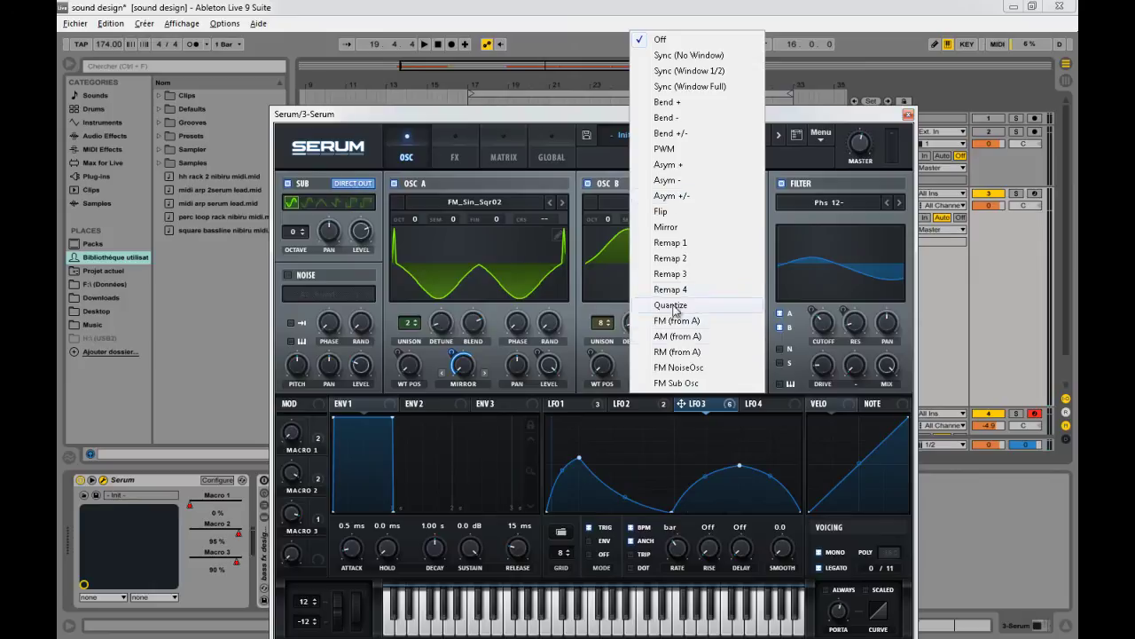
{"action": "left_click", "coordinate": [674, 336]}
{"action": "mouse_move", "coordinate": [660, 377]}
{"action": "left_mouse_down"}
{"action": "mouse_move", "coordinate": [654, 223]}
{"action": "mouse_move", "coordinate": [625, 384]}
{"action": "mouse_move", "coordinate": [659, 381]}
{"action": "left_mouse_up"}
{"action": "key", "text": "space"}
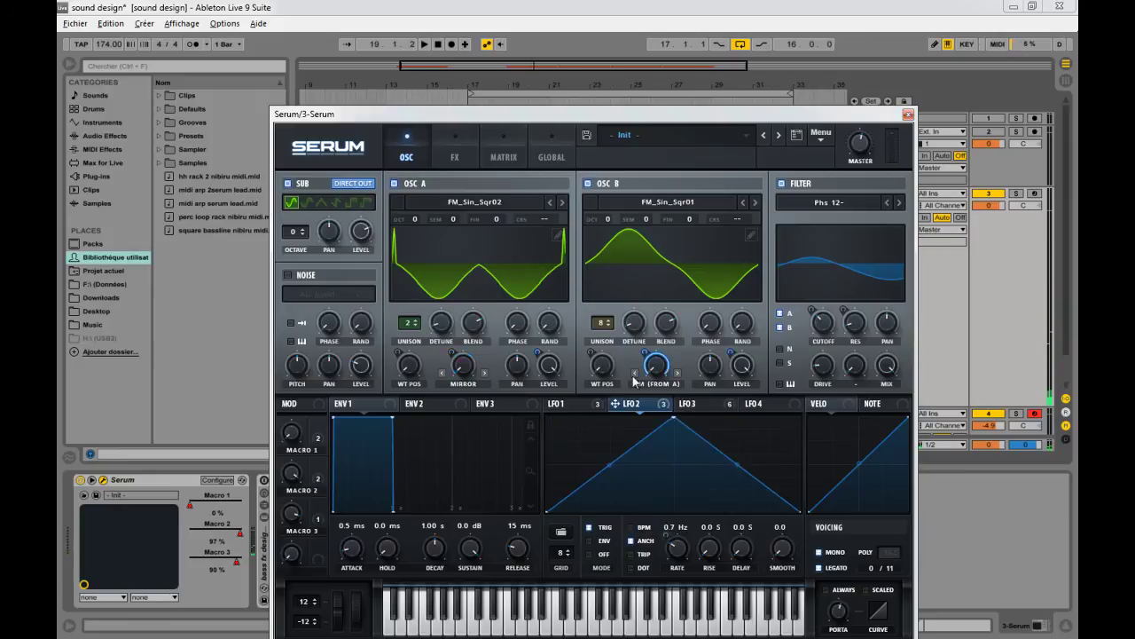
{"action": "key", "text": "space"}
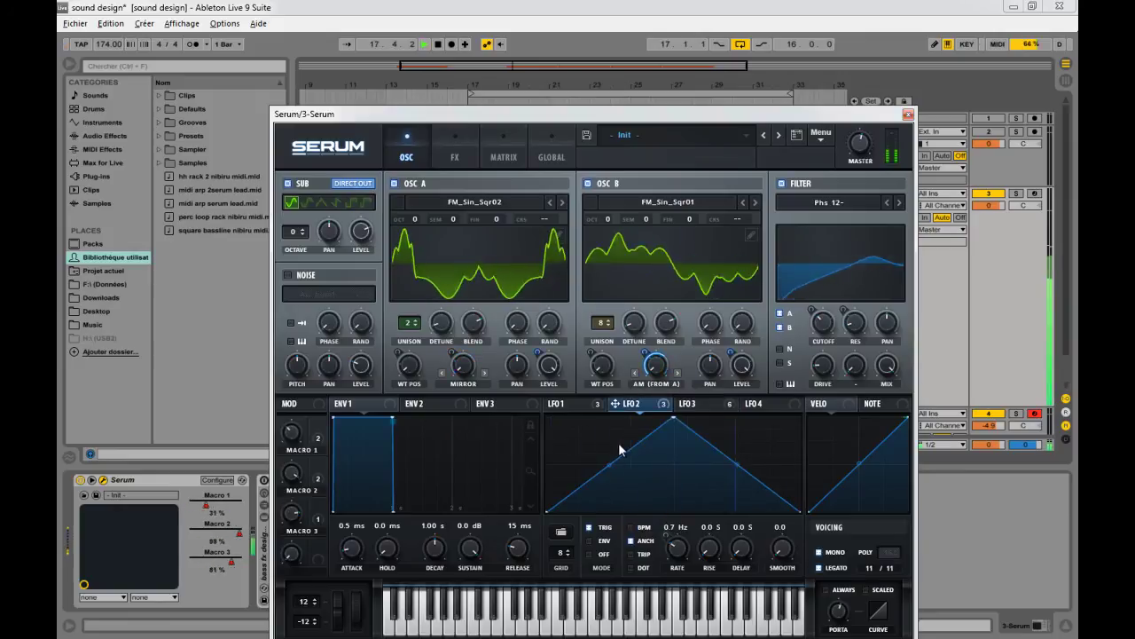
{"action": "key", "text": "space"}
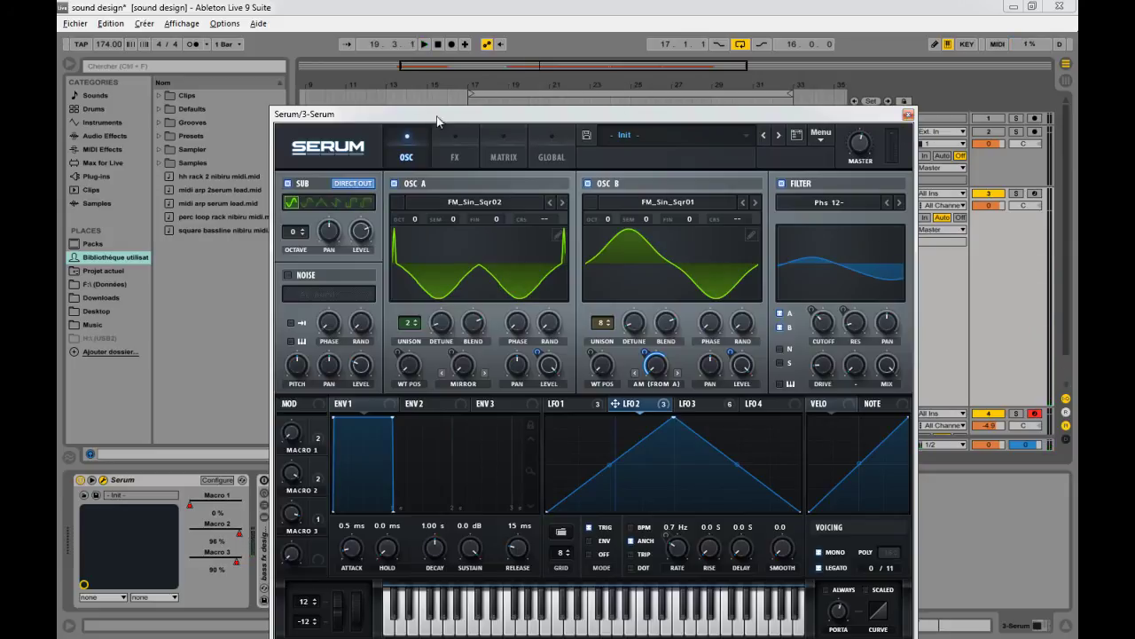
- Uncover the arrangement, display the Macro 1 automation on the Serum track, and examine the macro curves from bar 17
{"action": "left_click_drag", "start_coordinate": [389, 126], "coordinate": [581, 67]}
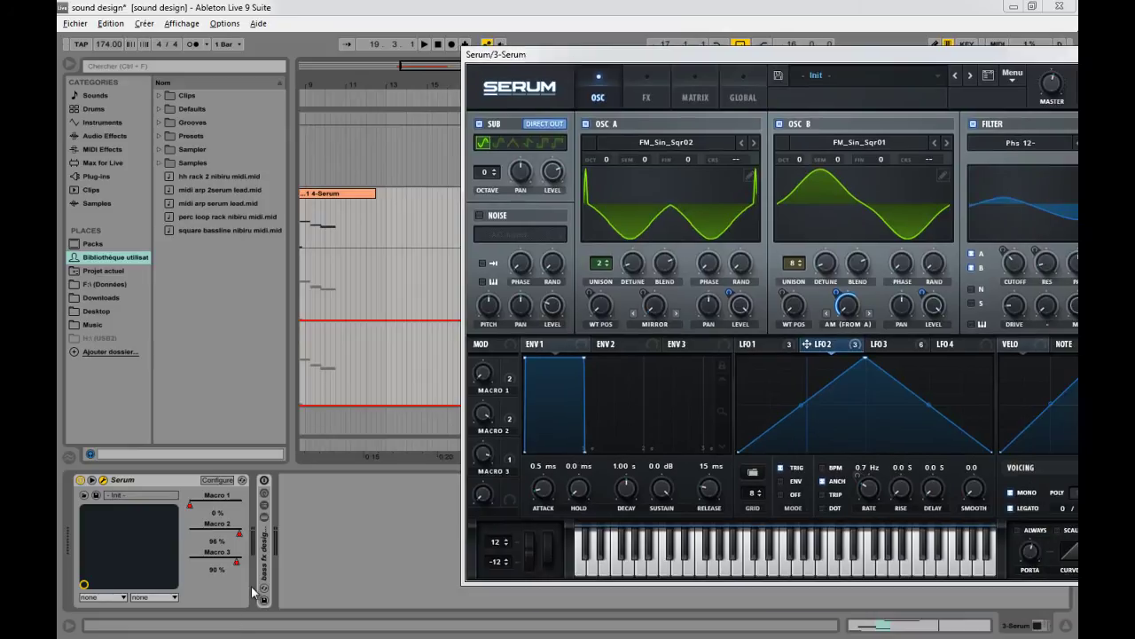
{"action": "left_click_drag", "start_coordinate": [404, 90], "coordinate": [397, 87]}
{"action": "left_click_drag", "start_coordinate": [532, 55], "coordinate": [486, 471]}
{"action": "left_click_drag", "start_coordinate": [648, 85], "coordinate": [652, 71]}
{"action": "scroll", "coordinate": [667, 240], "scroll_direction": "down", "scroll_amount": 1}
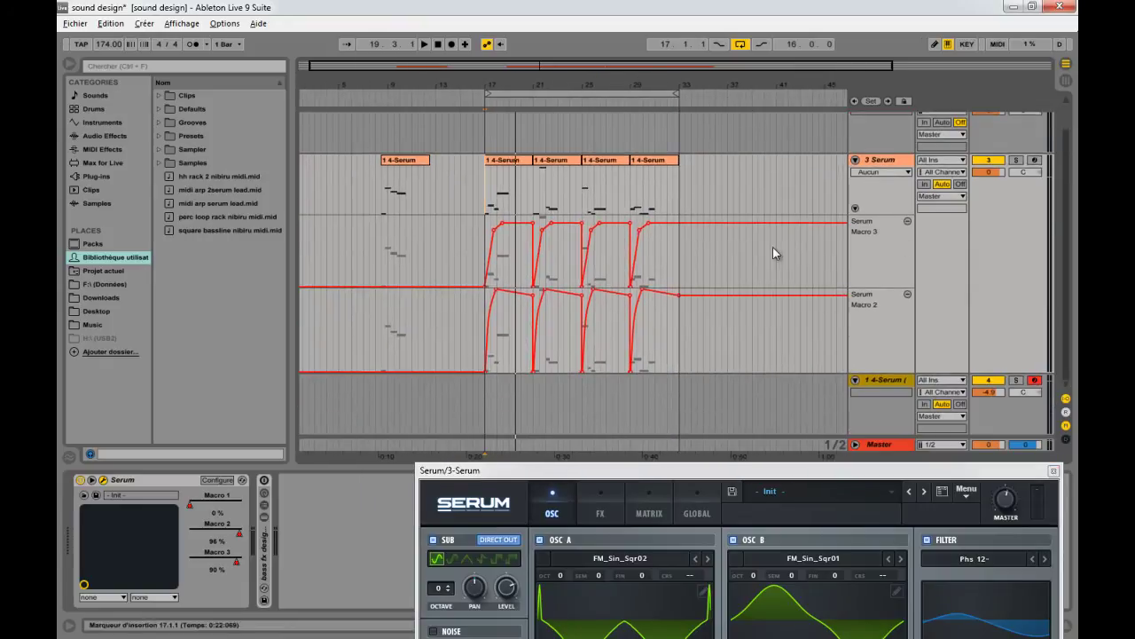
{"action": "right_click", "coordinate": [188, 503]}
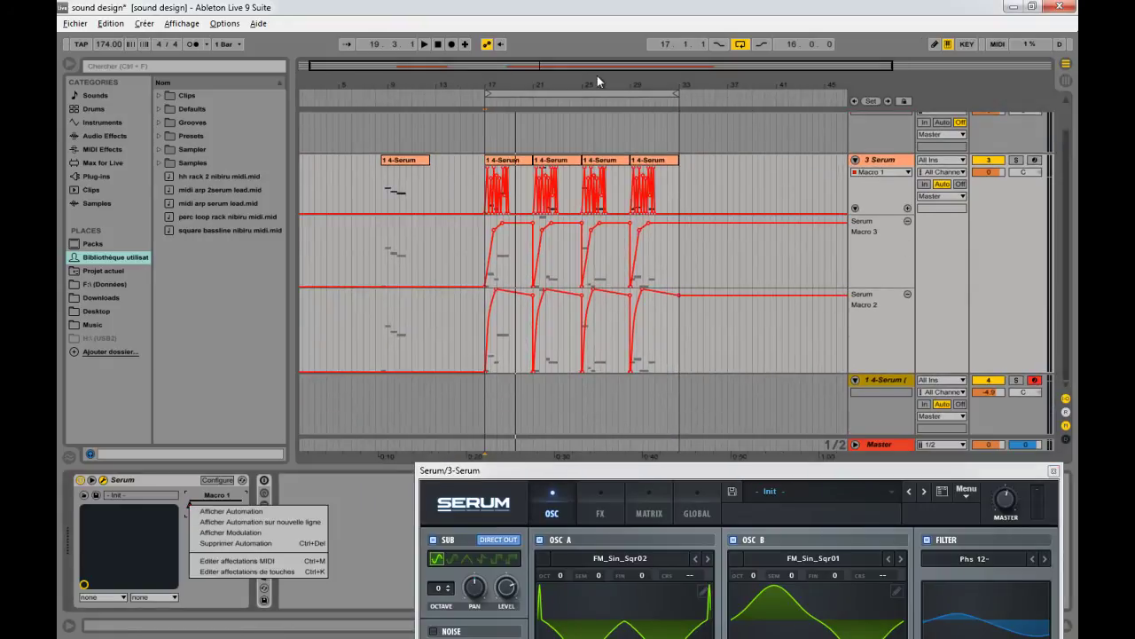
{"action": "left_click", "coordinate": [558, 86]}
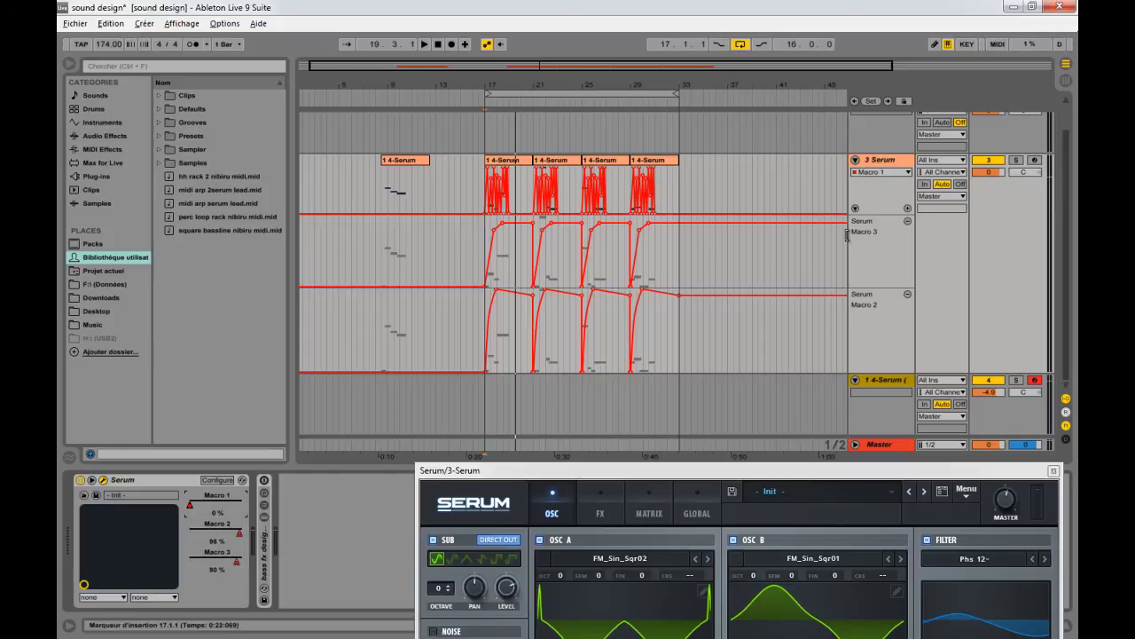
{"action": "left_click_drag", "start_coordinate": [487, 81], "coordinate": [472, 186]}
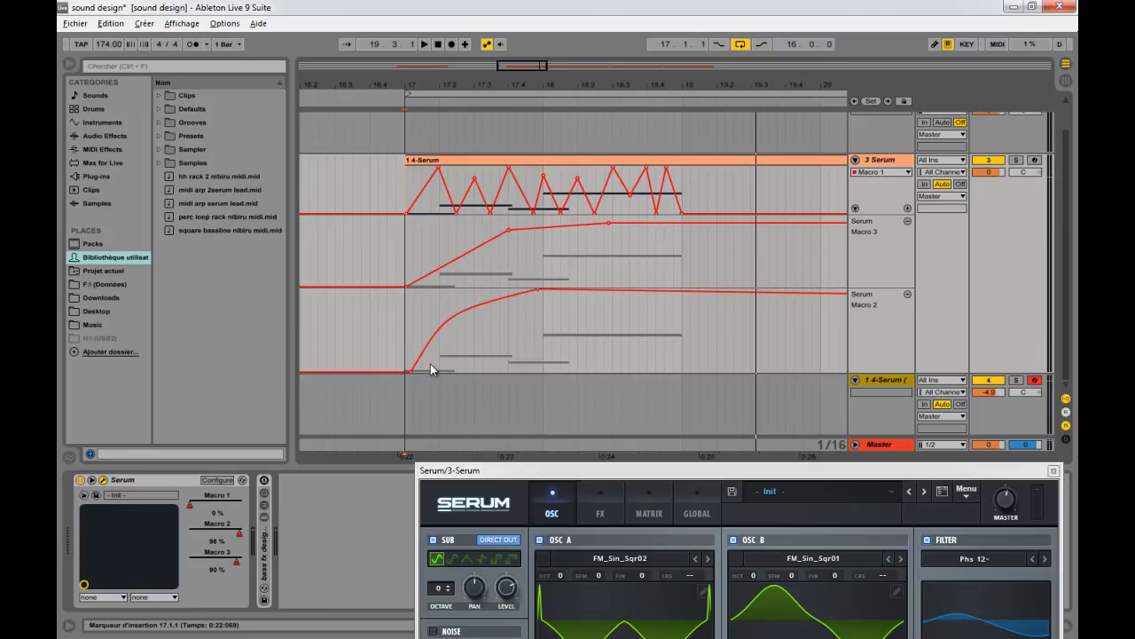
- Enable and unfold the bass fx design rack after Serum, clearing the plug-in window out of the way
{"action": "left_click_drag", "start_coordinate": [550, 470], "coordinate": [621, 533]}
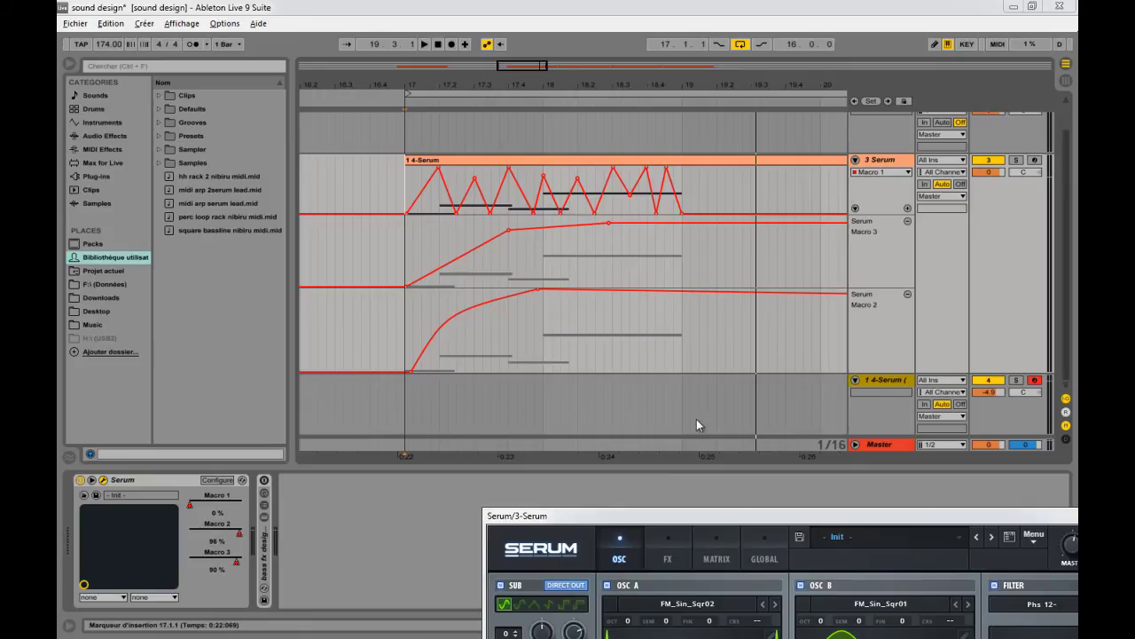
{"action": "left_click", "coordinate": [138, 482]}
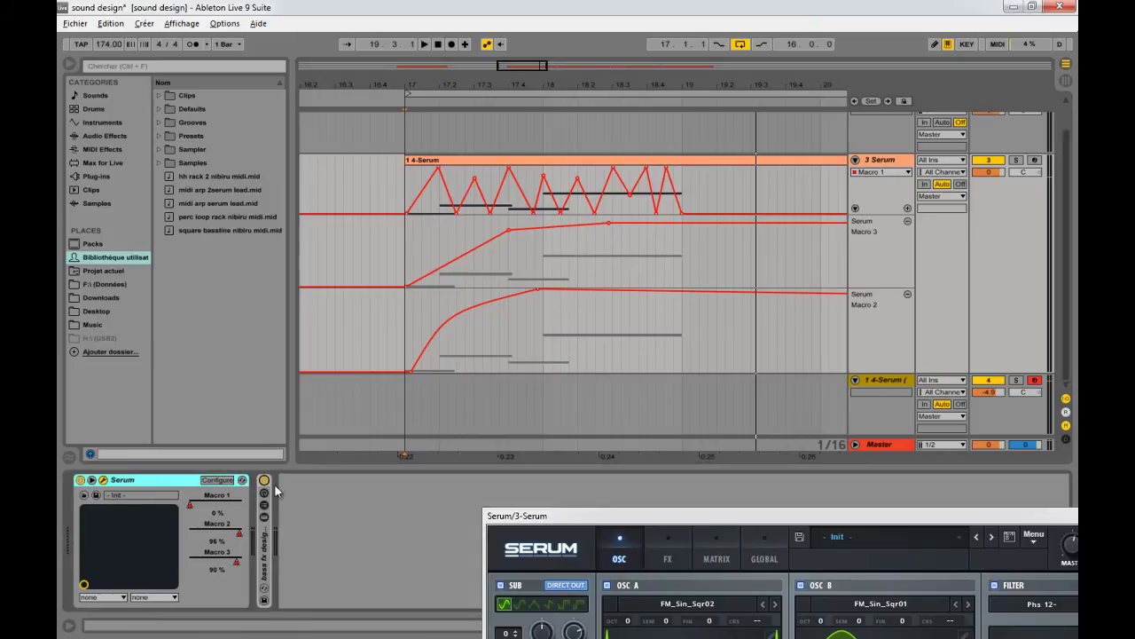
{"action": "double_click", "coordinate": [273, 552]}
{"action": "left_click_drag", "start_coordinate": [587, 517], "coordinate": [133, 6]}
{"action": "left_click", "coordinate": [666, 8]}
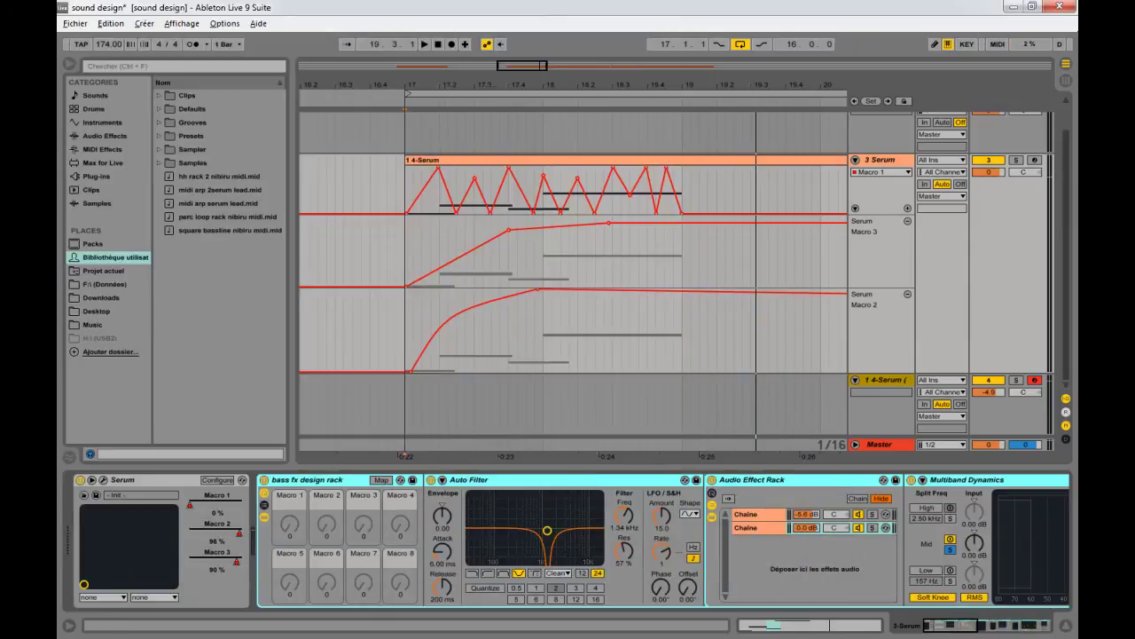
- Bypass the Audio Effect Rack and later devices to audition the notch Auto Filter on its own
{"action": "left_click_drag", "start_coordinate": [943, 627], "coordinate": [838, 618]}
{"action": "left_click", "coordinate": [697, 480]}
{"action": "left_click", "coordinate": [789, 480]}
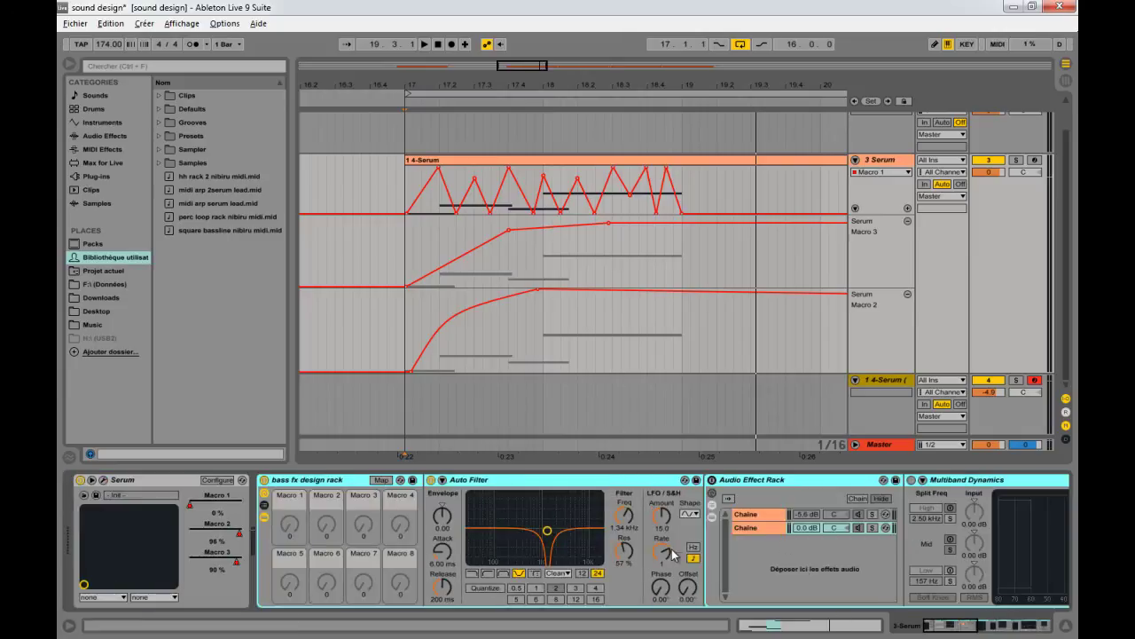
{"action": "key", "text": "space"}
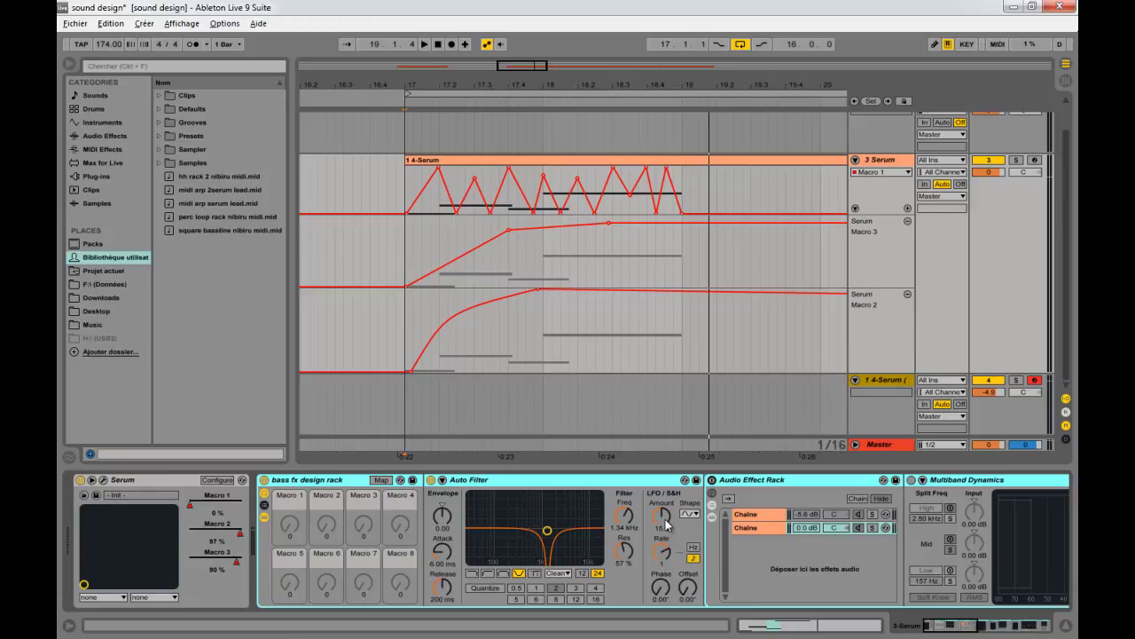
- Re-enable the Audio Effect Rack and show the devices in its first chain
{"action": "left_click_drag", "start_coordinate": [958, 628], "coordinate": [973, 630]}
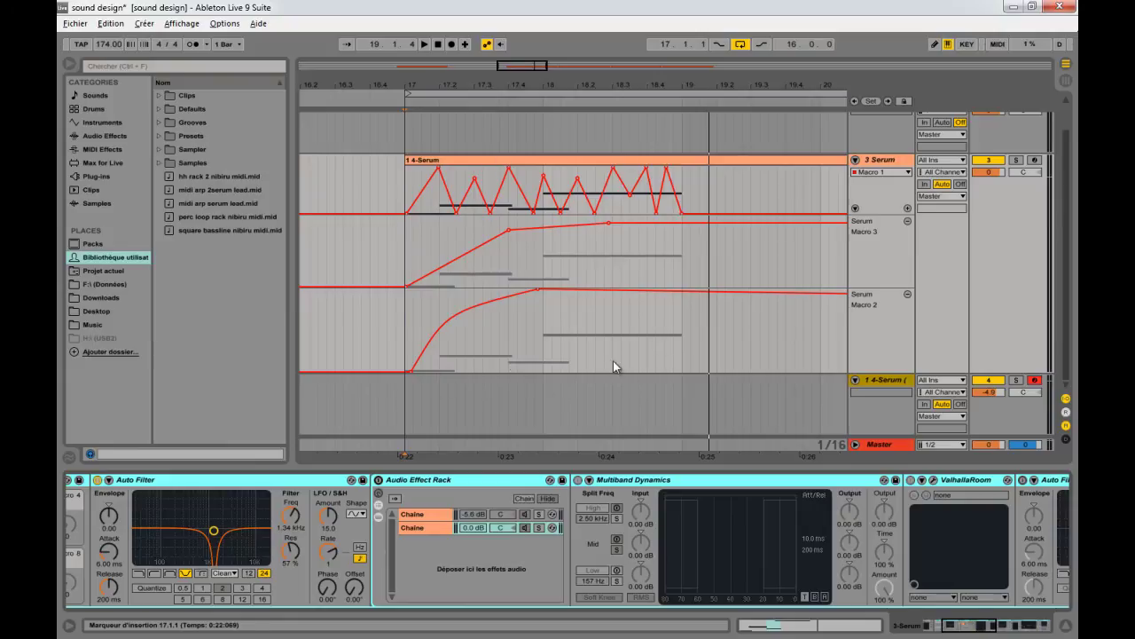
{"action": "left_click", "coordinate": [379, 488]}
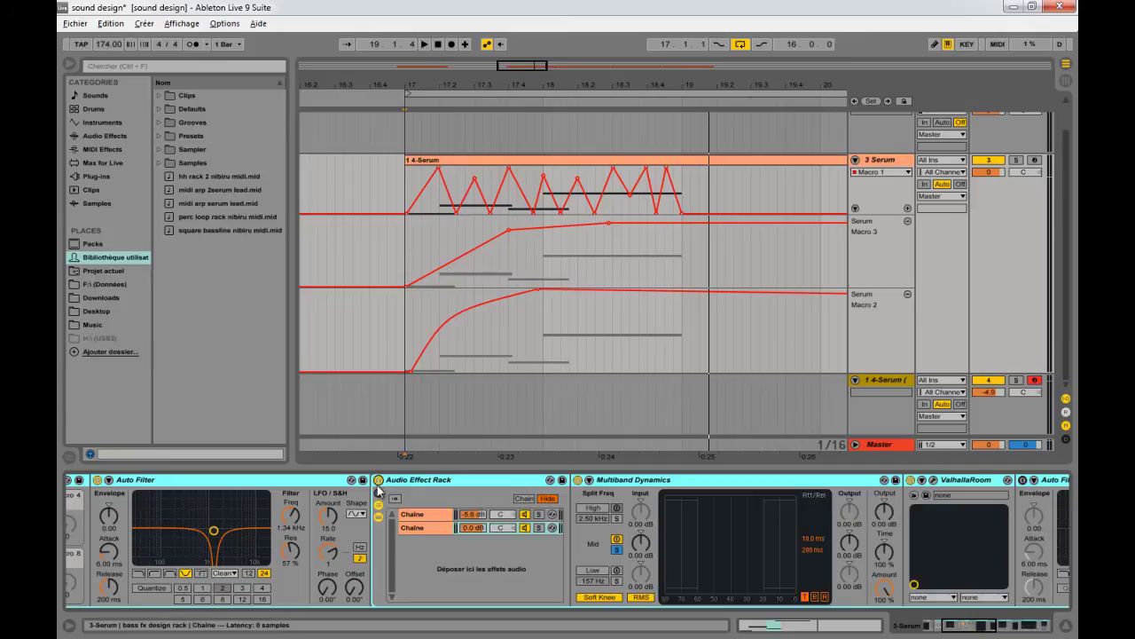
{"action": "left_click", "coordinate": [416, 514]}
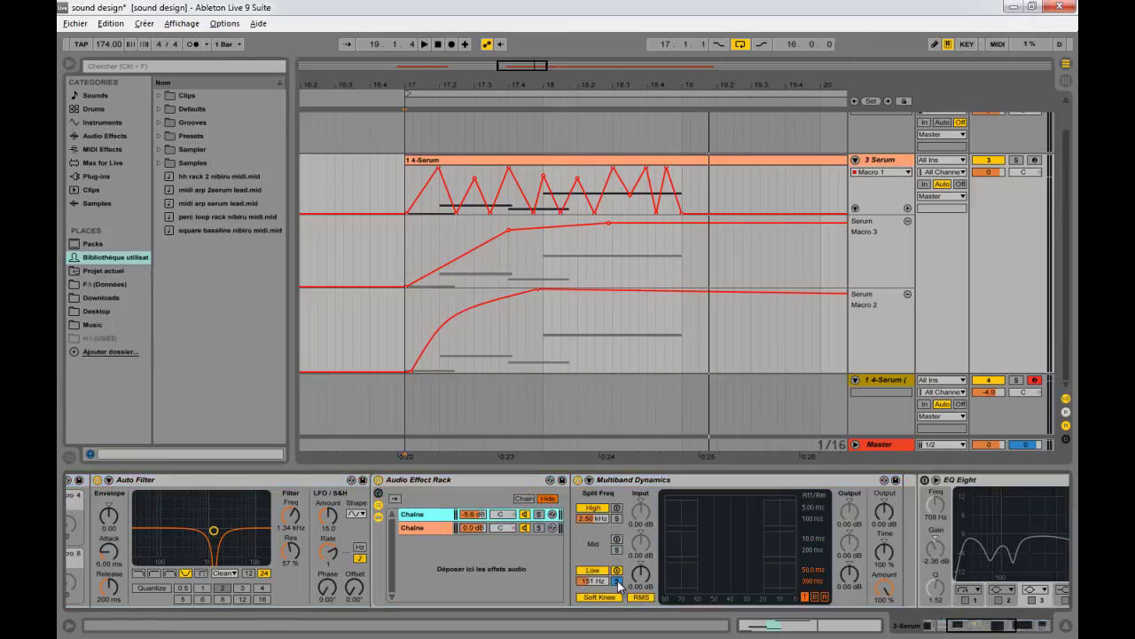
- Compare the Multiband Dynamics band splits in the Audio Effect Rack's two chains, finishing on the second chain
{"action": "left_click", "coordinate": [415, 528]}
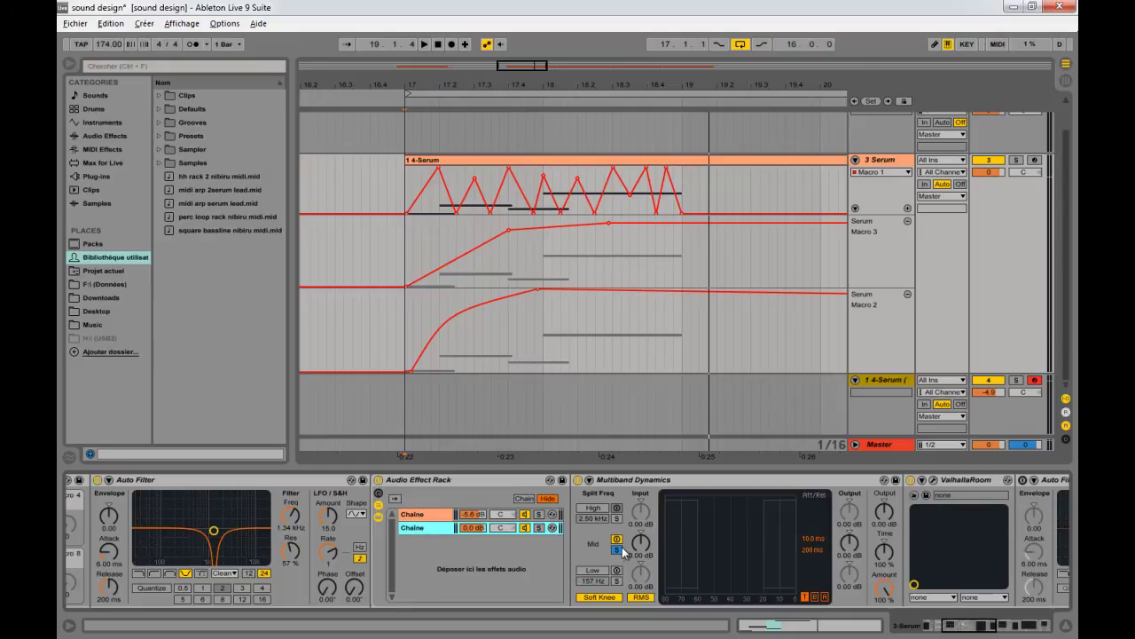
{"action": "left_click", "coordinate": [444, 519]}
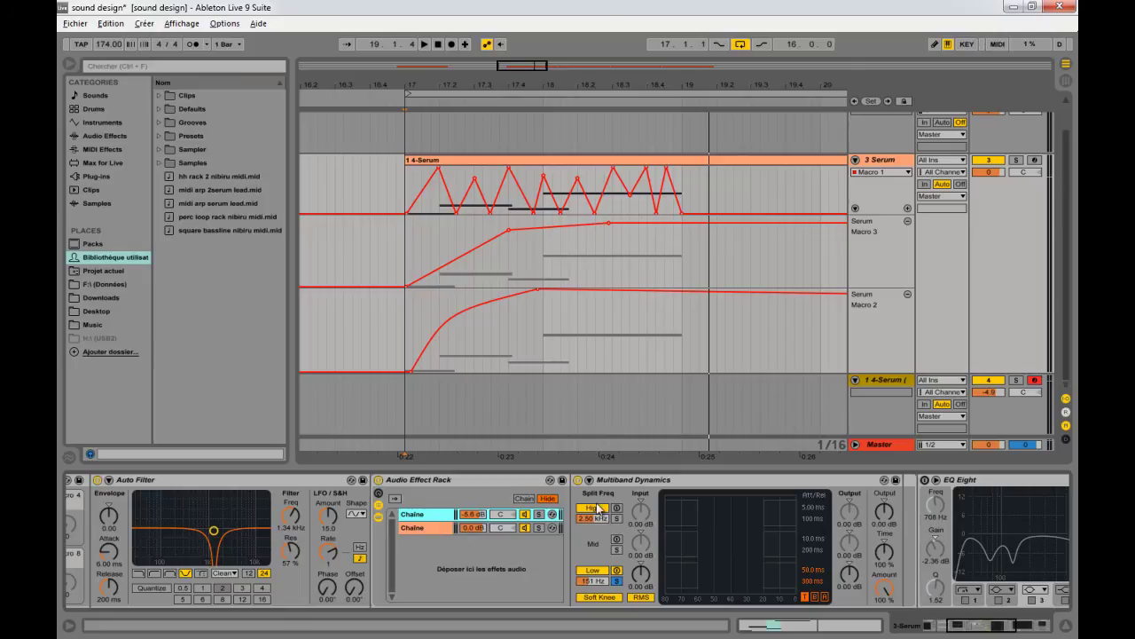
{"action": "left_click", "coordinate": [405, 528]}
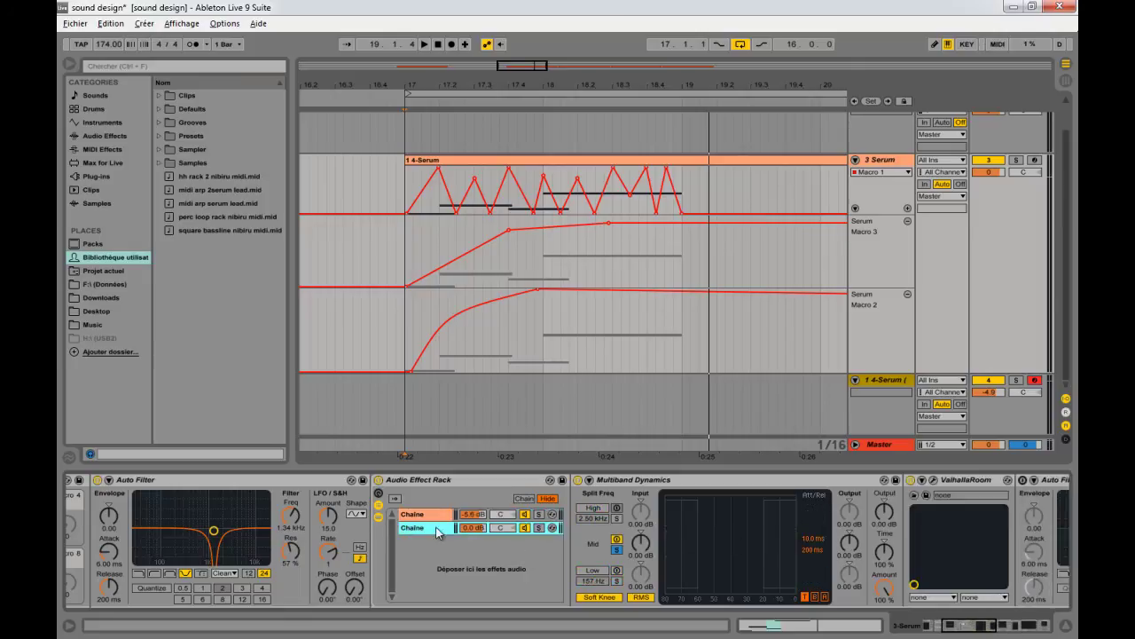
- Open the second chain's ValhallaRoom reverb, set its Depth to 32.7 %, and audition the sound
{"action": "scroll", "coordinate": [969, 599], "scroll_direction": "right", "scroll_amount": 5}
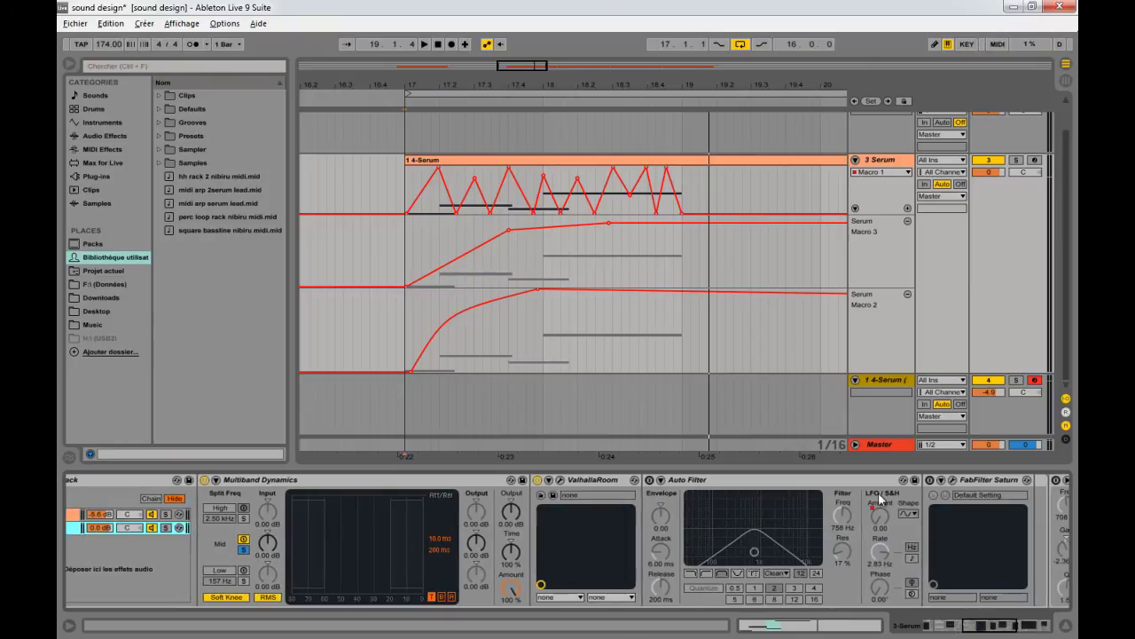
{"action": "left_click", "coordinate": [561, 480]}
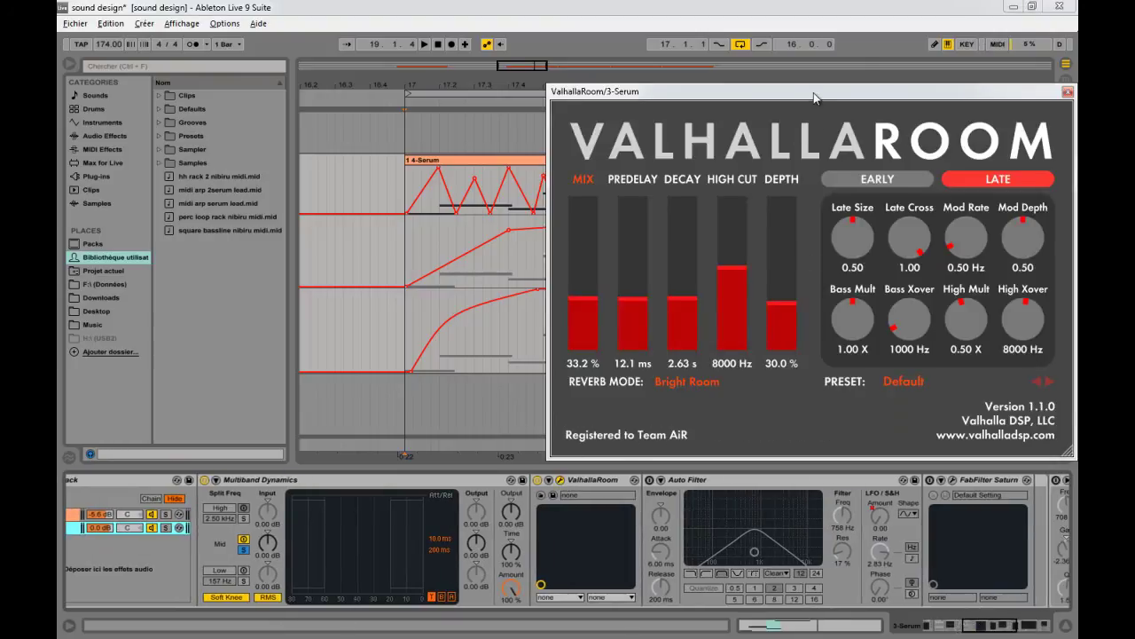
{"action": "left_click_drag", "start_coordinate": [815, 97], "coordinate": [583, 108]}
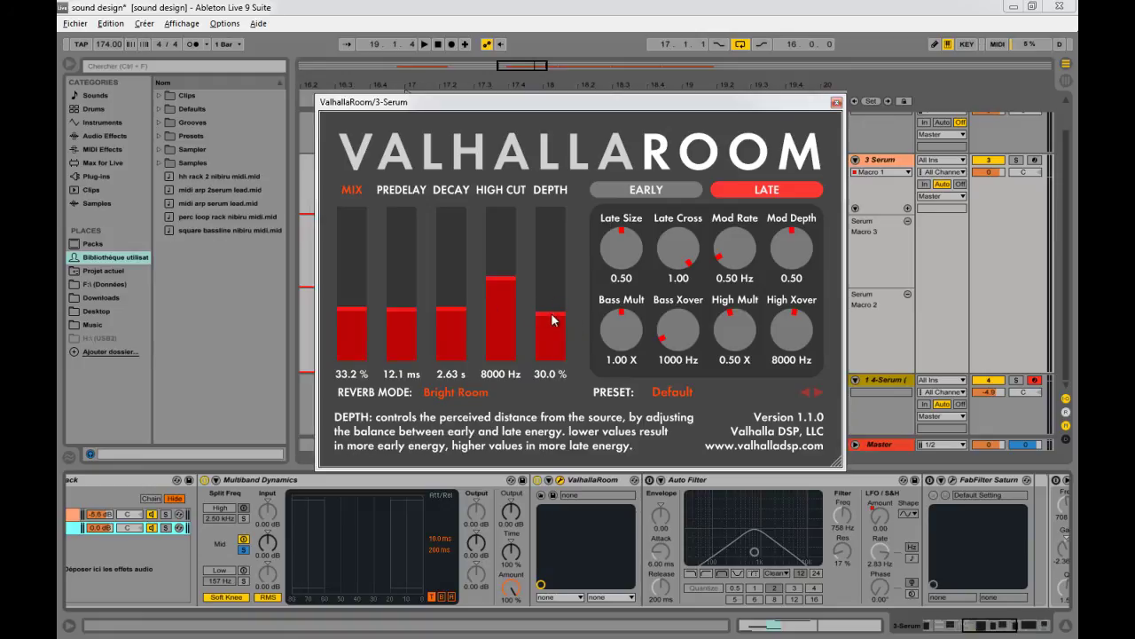
{"action": "mouse_move", "coordinate": [554, 326]}
{"action": "left_mouse_down"}
{"action": "mouse_move", "coordinate": [553, 306]}
{"action": "mouse_move", "coordinate": [553, 319]}
{"action": "left_mouse_up"}
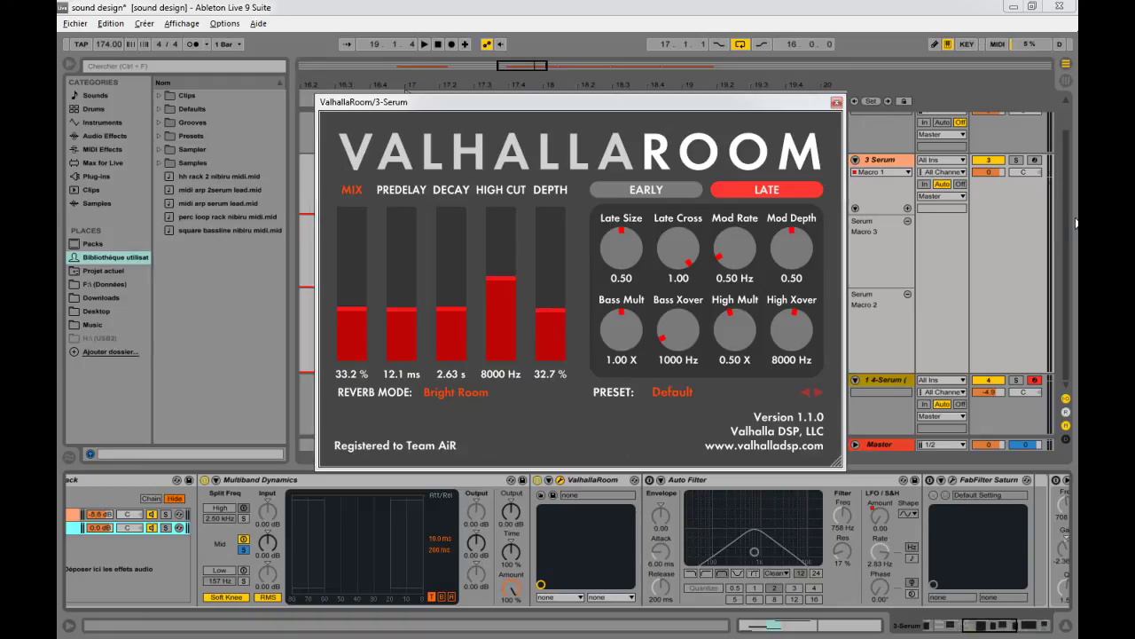
{"action": "key", "text": "space"}
{"action": "left_click_drag", "start_coordinate": [776, 110], "coordinate": [645, 71]}
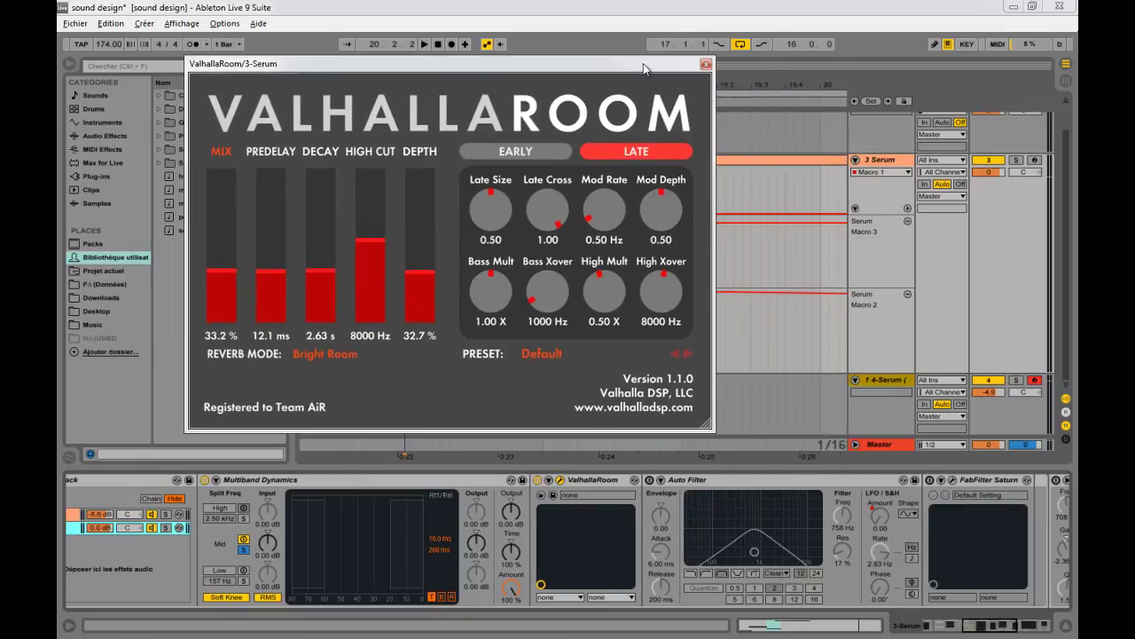
- Enable the Auto Filter after ValhallaRoom, display its LFO Amount automation with the reverb window moved aside, and play from bar 17
{"action": "left_click", "coordinate": [649, 480]}
{"action": "left_click_drag", "start_coordinate": [497, 59], "coordinate": [432, 62]}
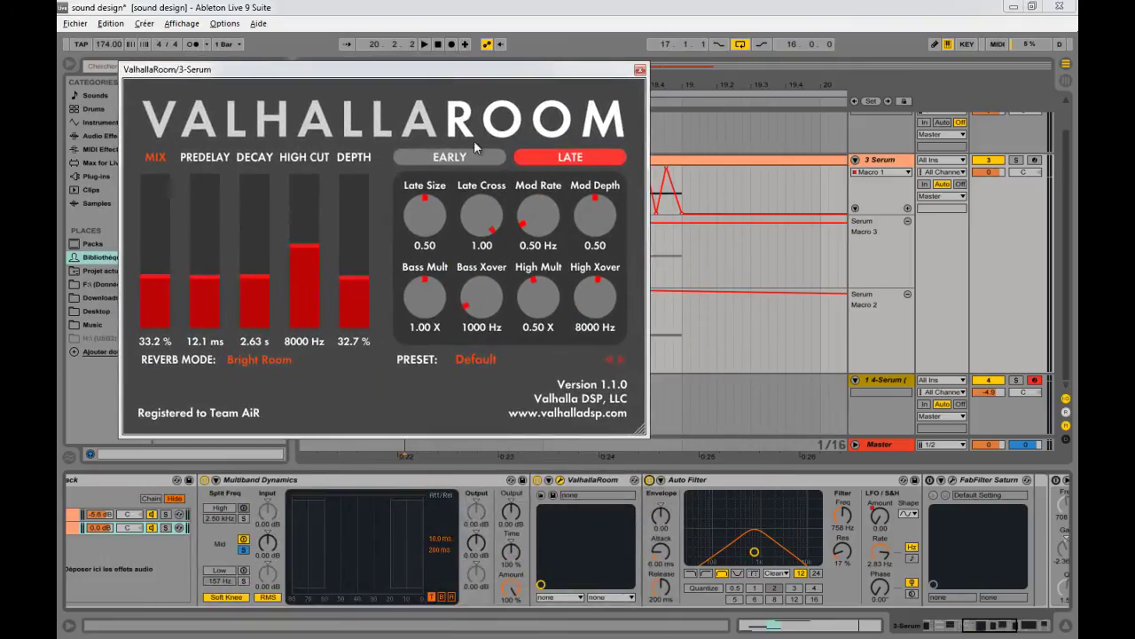
{"action": "left_click_drag", "start_coordinate": [519, 70], "coordinate": [581, 515]}
{"action": "right_click", "coordinate": [880, 518]}
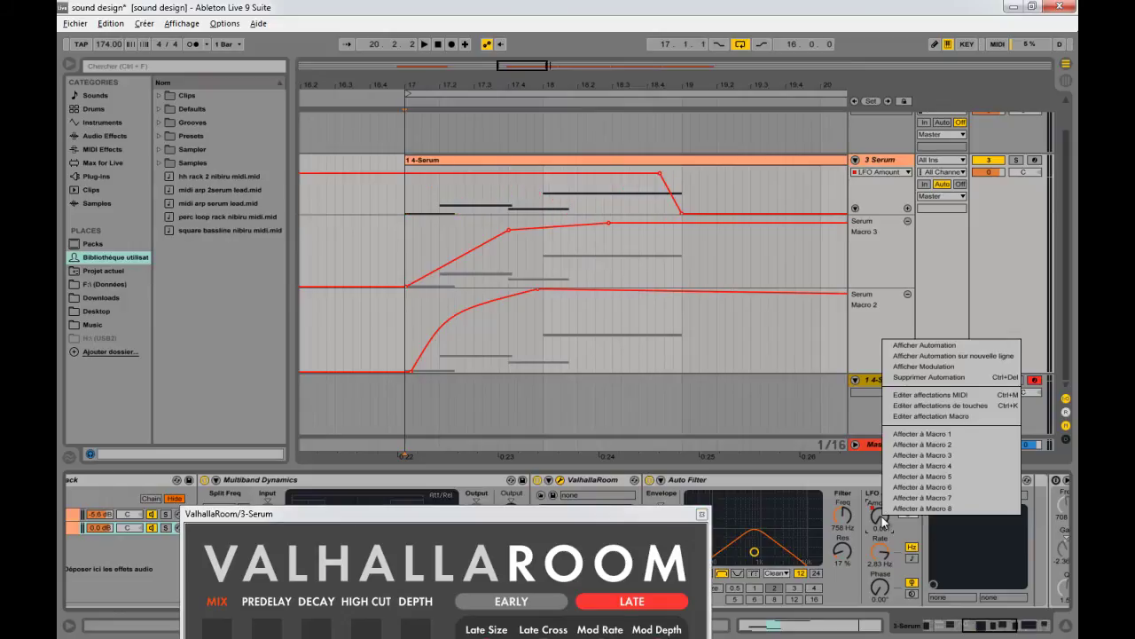
{"action": "left_click", "coordinate": [437, 164]}
{"action": "key", "text": "space"}
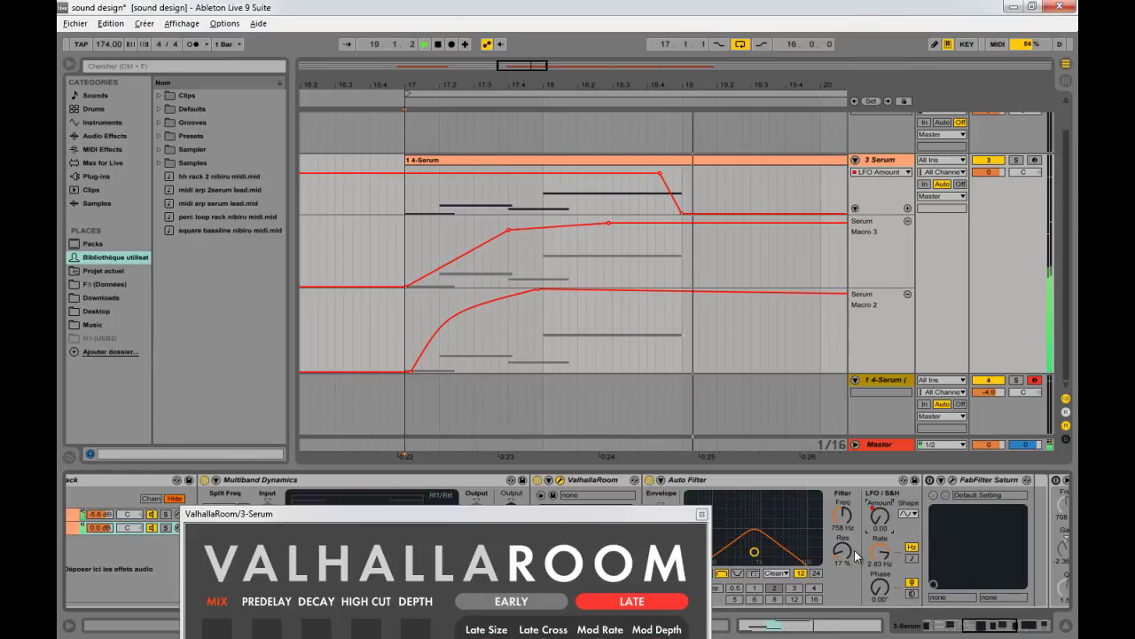
- Display the automation of the Auto Filter's LFO Rate and set it to 1.23 Hz at bar 17
{"action": "left_click", "coordinate": [885, 556]}
{"action": "right_click", "coordinate": [884, 556]}
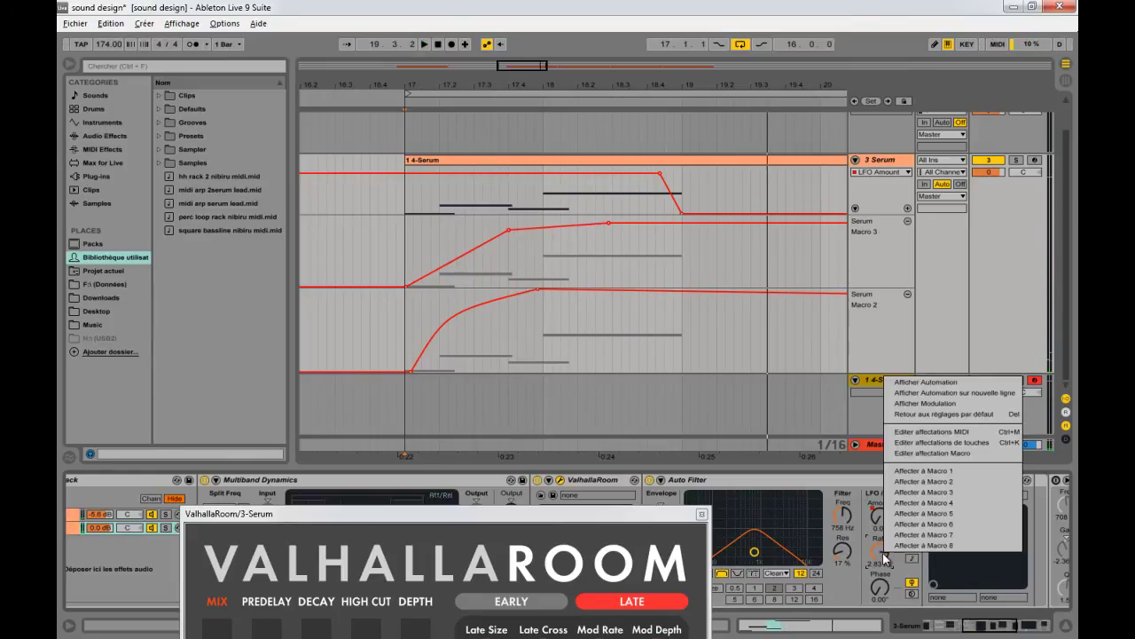
{"action": "left_click", "coordinate": [923, 382]}
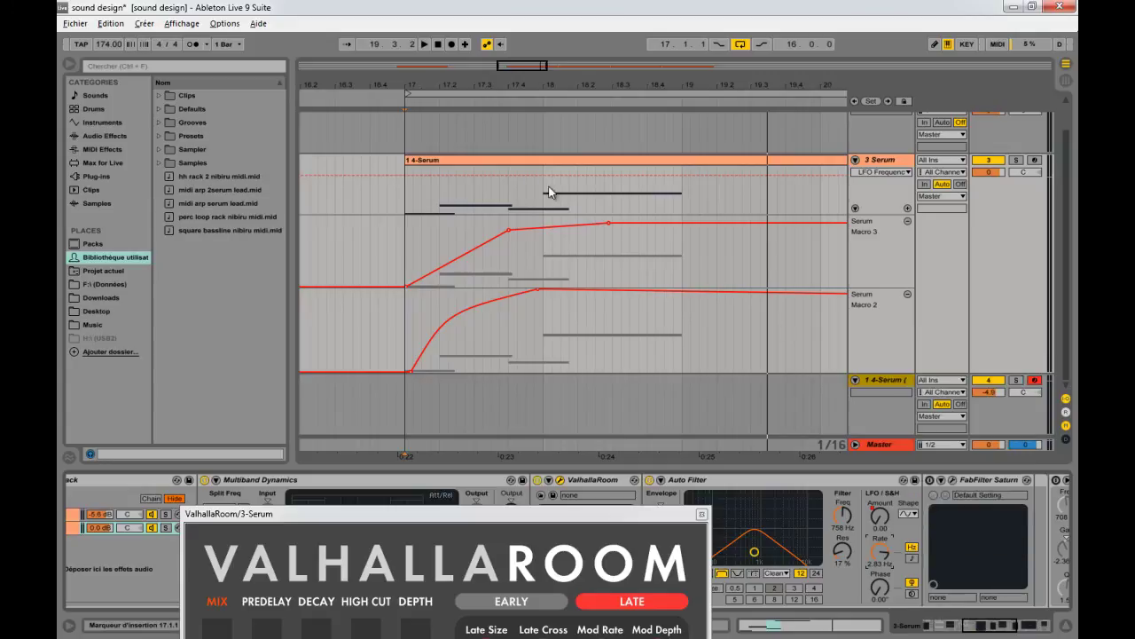
{"action": "left_click_drag", "start_coordinate": [410, 177], "coordinate": [414, 184]}
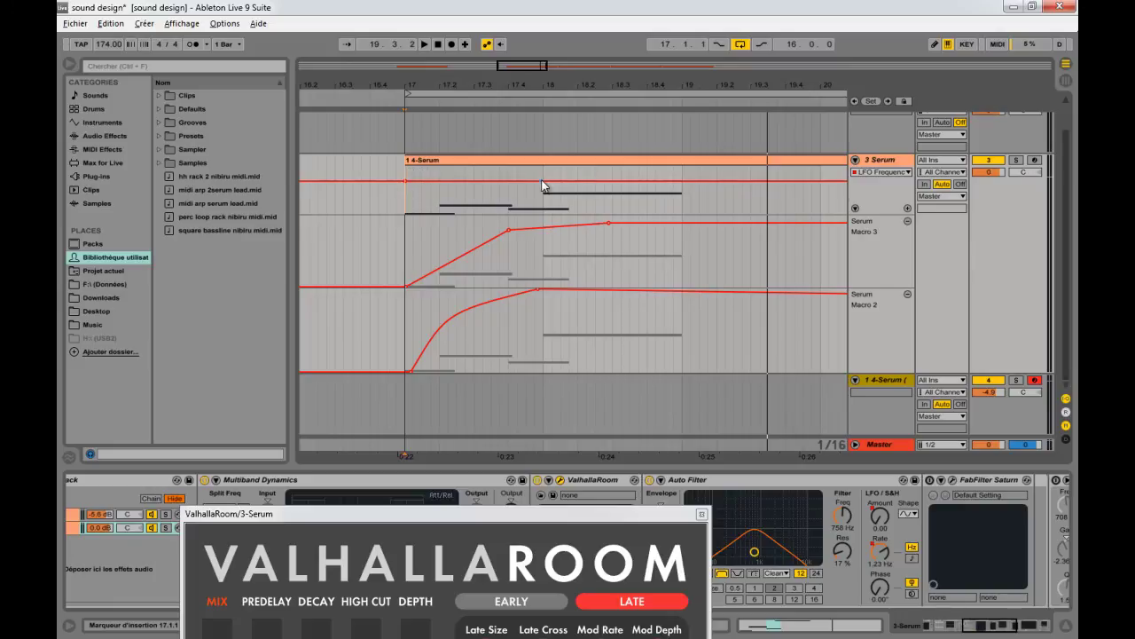
- Shape the LFO Rate automation to peak at about 4.8 Hz at bar 18, dip at 18.3 and rise at 18.4, auditioning it
{"action": "left_click_drag", "start_coordinate": [544, 185], "coordinate": [612, 181]}
{"action": "key", "text": "space"}
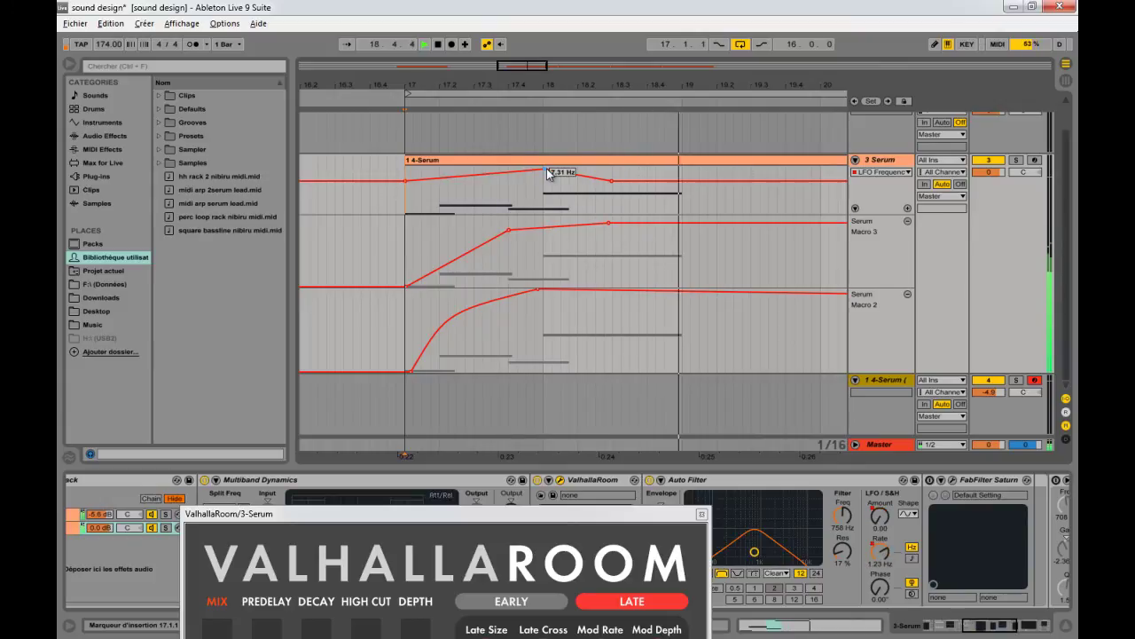
{"action": "key", "text": "space"}
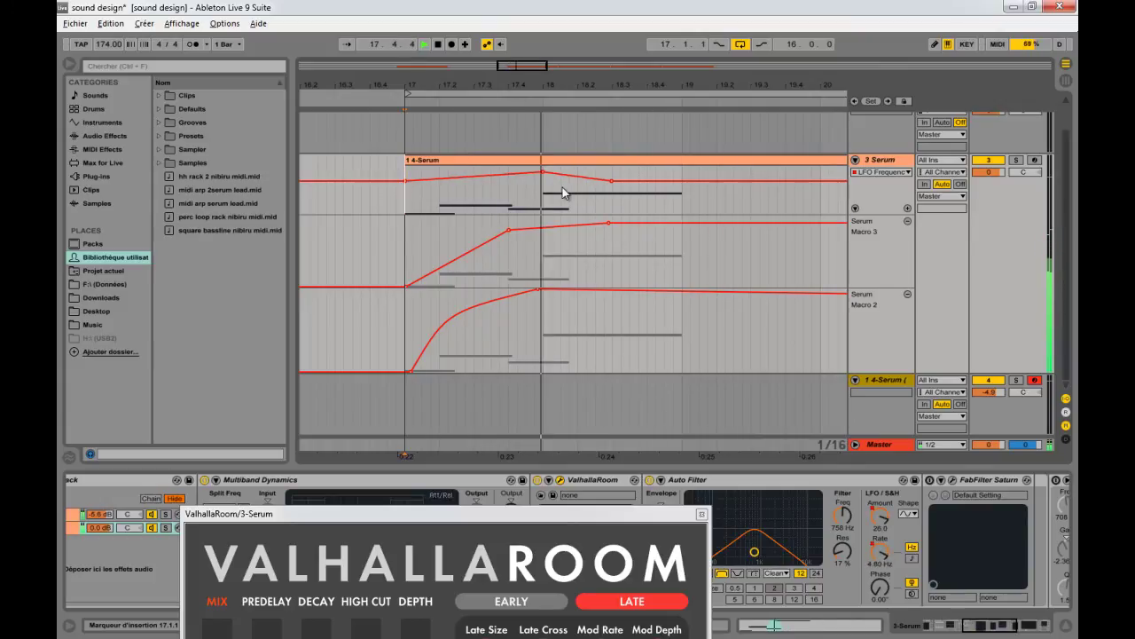
{"action": "left_click_drag", "start_coordinate": [650, 181], "coordinate": [650, 174]}
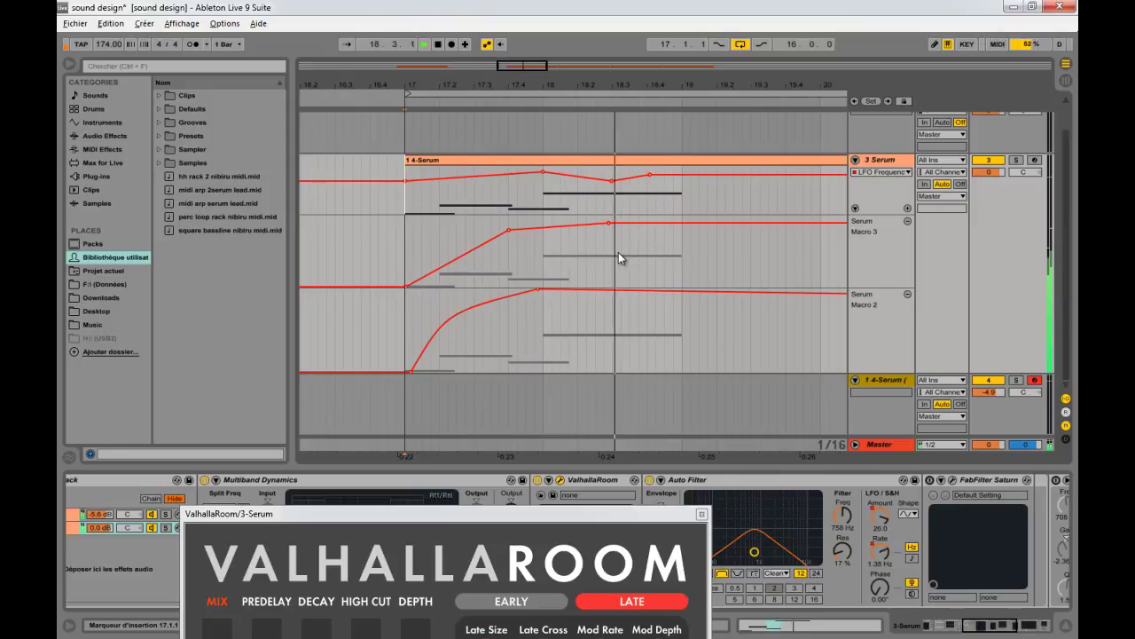
{"action": "key", "text": "space"}
- Put the LFO Rate automation on its own lane and duplicate its bars 17 to 21 across the following clips up to bar 33
{"action": "left_click_drag", "start_coordinate": [652, 91], "coordinate": [612, 80]}
{"action": "left_click", "coordinate": [856, 209]}
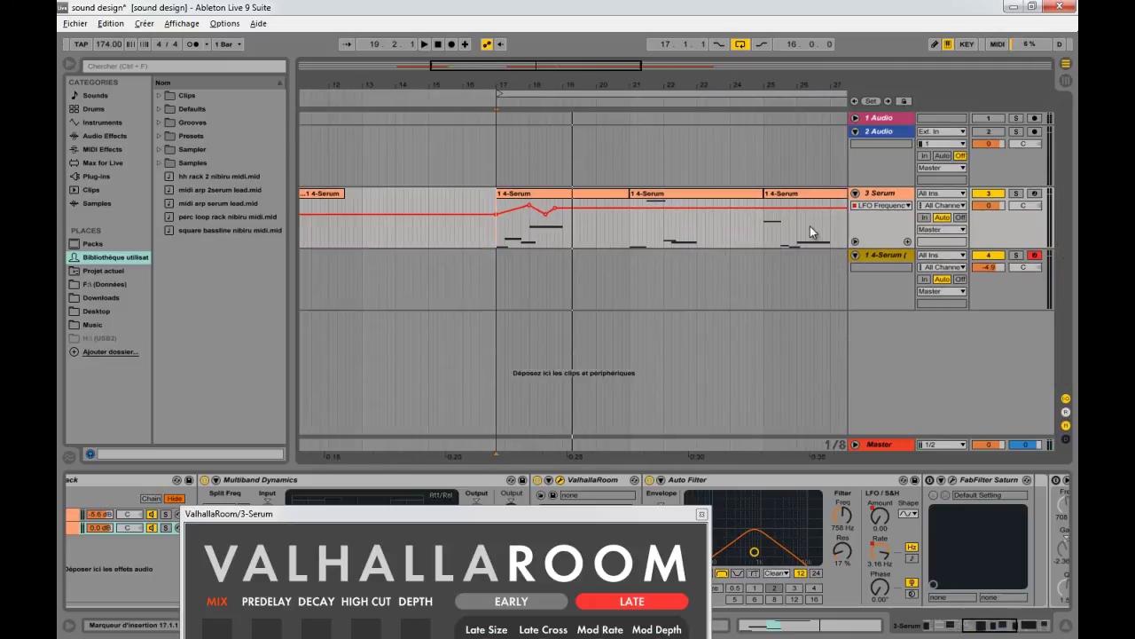
{"action": "left_click", "coordinate": [908, 240]}
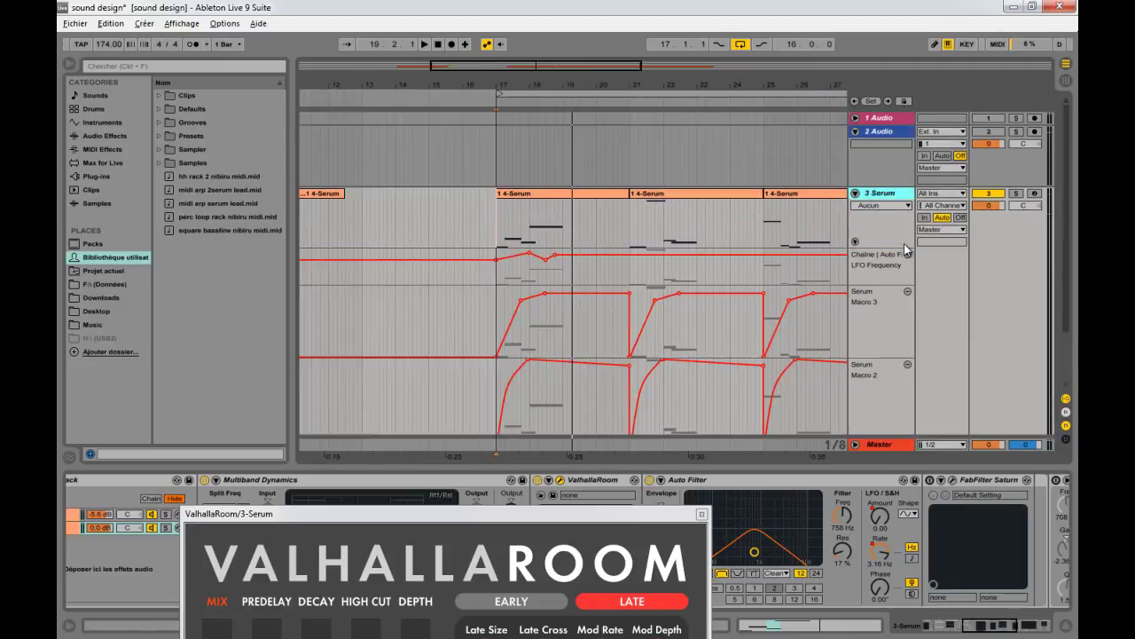
{"action": "left_click_drag", "start_coordinate": [631, 266], "coordinate": [498, 273]}
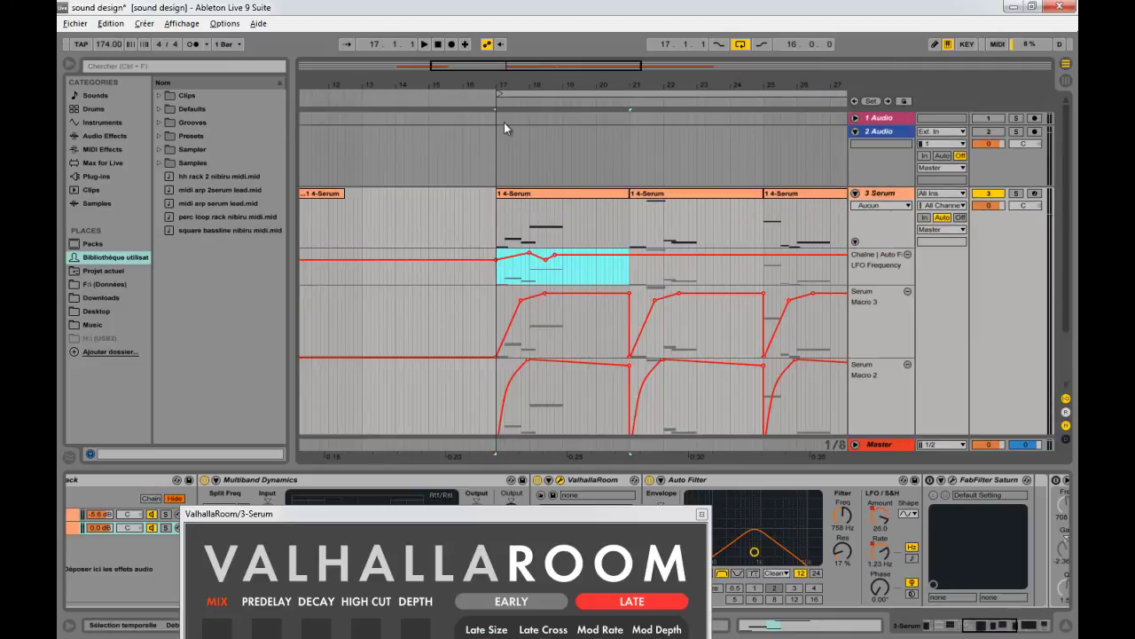
{"action": "key", "text": "ctrl+d"}
{"action": "left_click_drag", "start_coordinate": [552, 81], "coordinate": [550, 90]}
{"action": "key", "text": "ctrl+d"}
{"action": "key", "text": "ctrl+d"}
{"action": "key", "text": "ctrl+d"}
{"action": "left_click", "coordinate": [541, 206]}
- Enable and open FabFilter Saturn after the Auto Filter, and link XLFO 1 to the crossover between bands 3 and 4
{"action": "left_click_drag", "start_coordinate": [674, 513], "coordinate": [803, 597]}
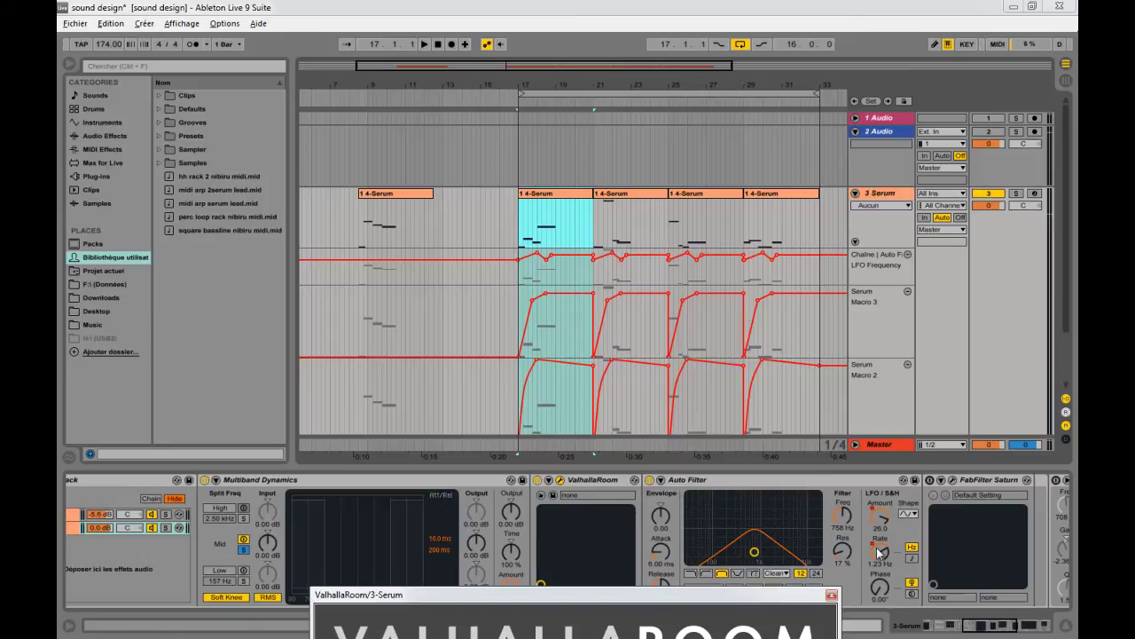
{"action": "left_click_drag", "start_coordinate": [978, 635], "coordinate": [998, 632]}
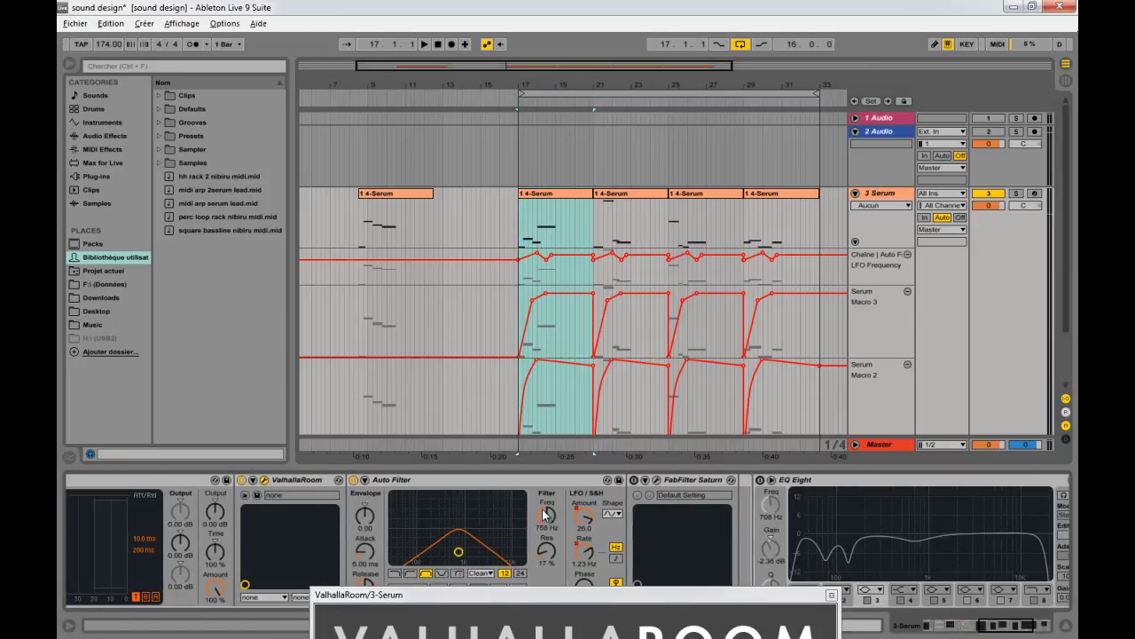
{"action": "left_click", "coordinate": [634, 479]}
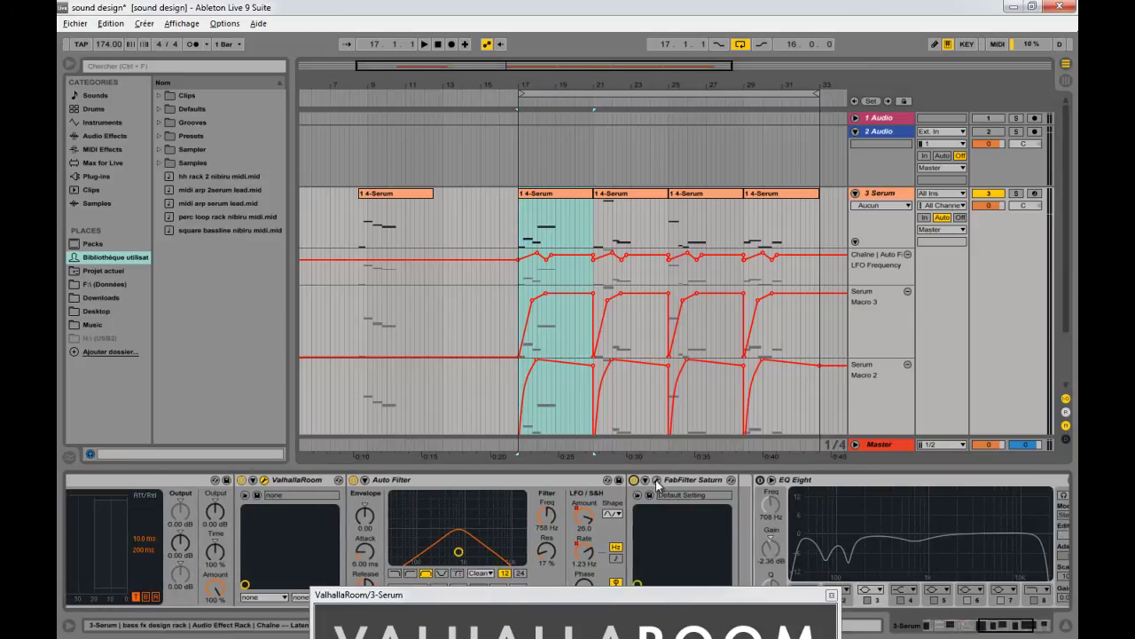
{"action": "left_click", "coordinate": [650, 494]}
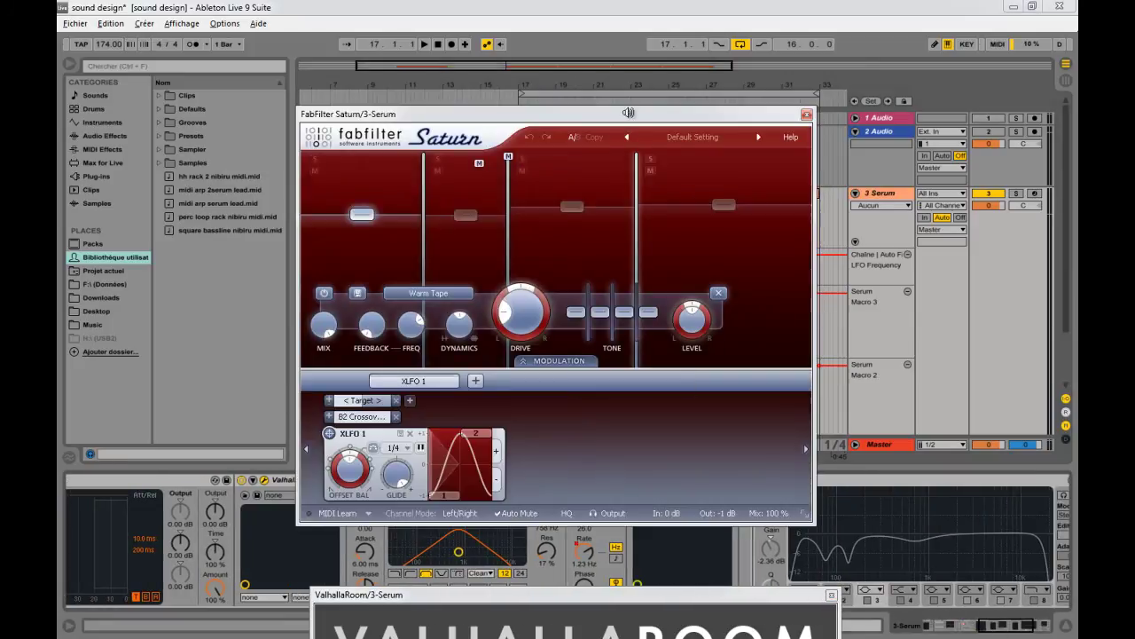
{"action": "left_click_drag", "start_coordinate": [630, 118], "coordinate": [474, 90]}
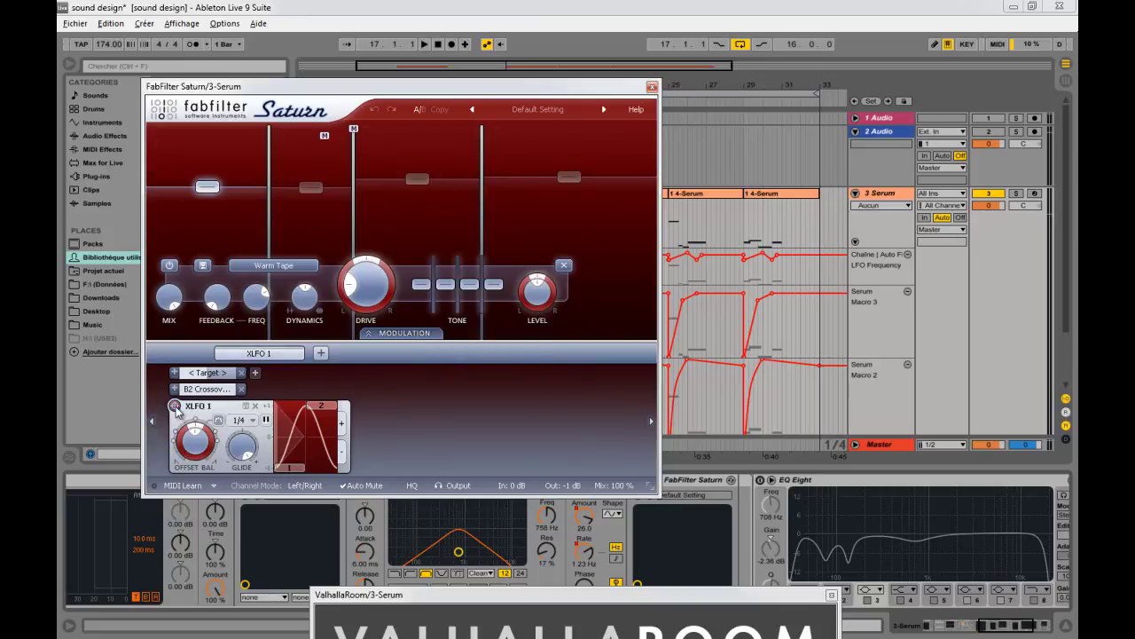
{"action": "left_click_drag", "start_coordinate": [174, 406], "coordinate": [477, 186]}
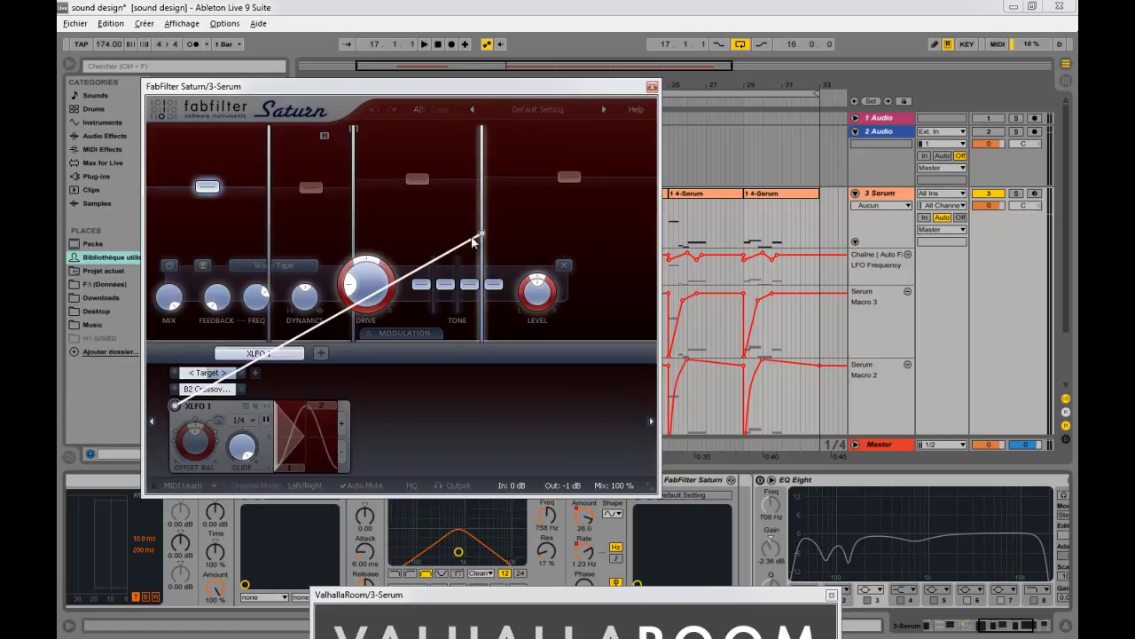
- Try to assign XLFO 1 to the highest band crossover in FabFilter Saturn and close the plug-in window
{"action": "left_click_drag", "start_coordinate": [477, 235], "coordinate": [480, 234]}
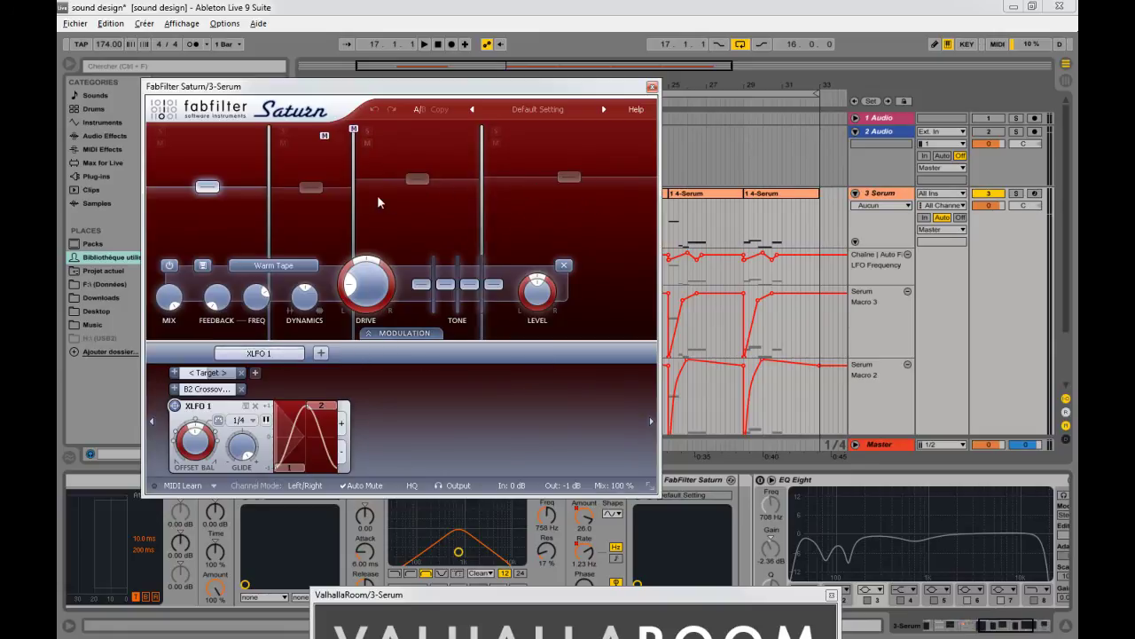
{"action": "left_click", "coordinate": [652, 86]}
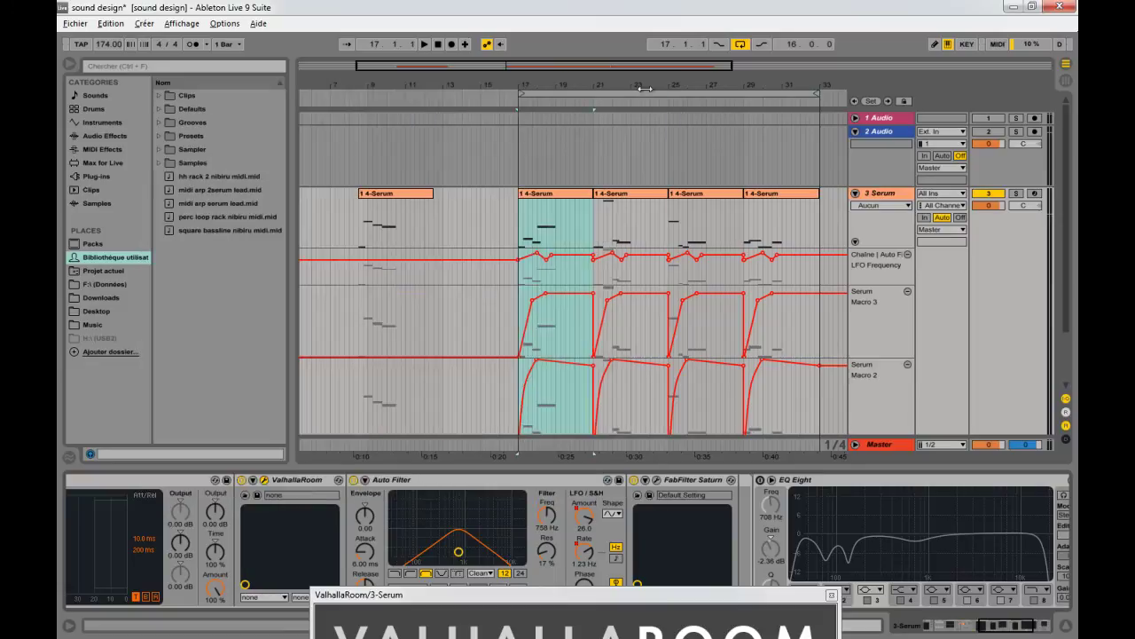
- Play the Serum loop with the Auto Filter active, and play it again with the Auto Filter device switched off
{"action": "left_click", "coordinate": [291, 480]}
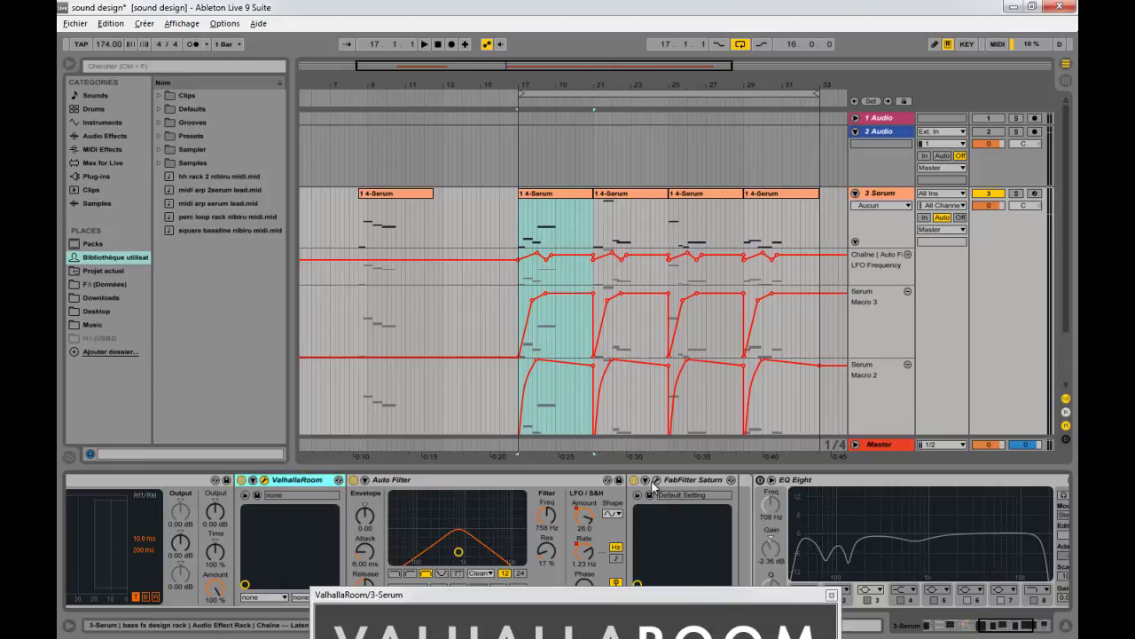
{"action": "key", "text": "space"}
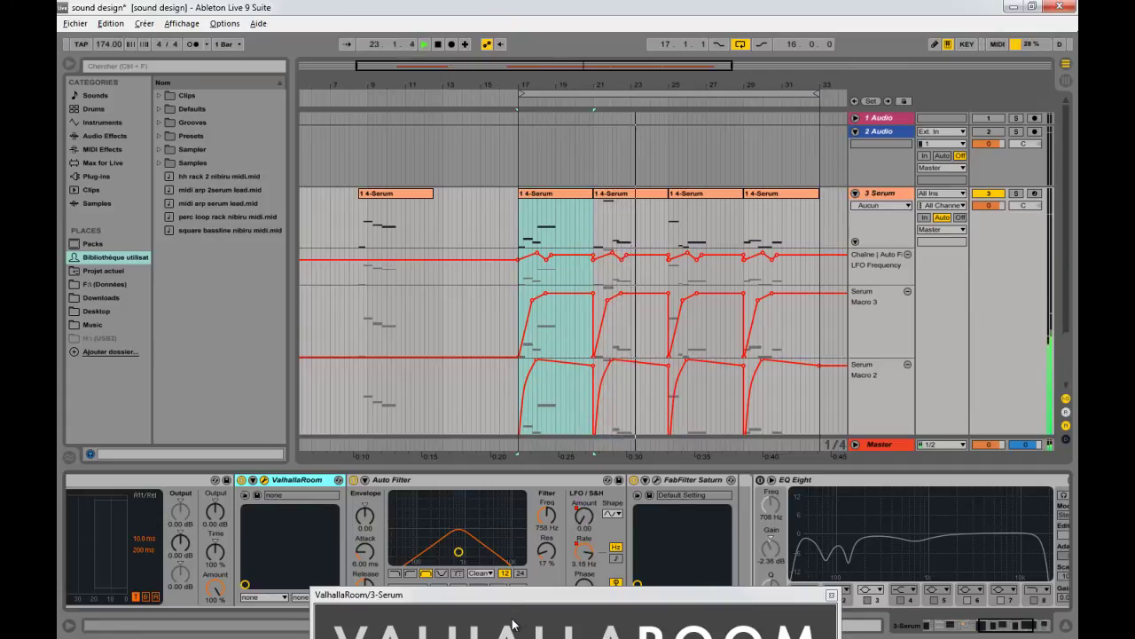
{"action": "key", "text": "space"}
{"action": "left_click", "coordinate": [374, 480]}
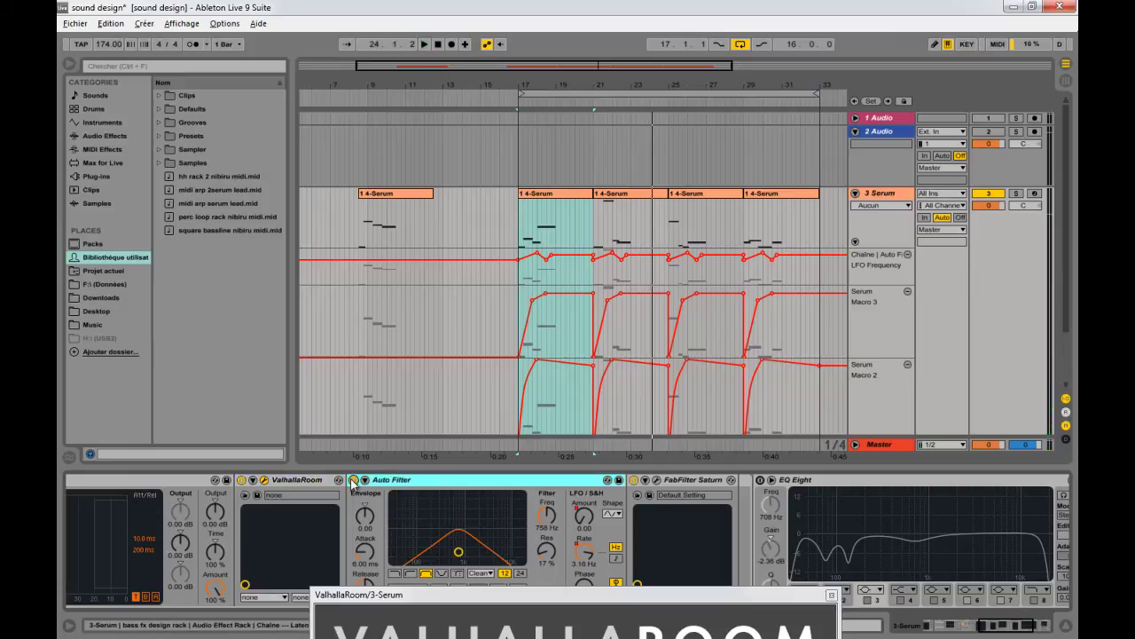
{"action": "left_click", "coordinate": [354, 480]}
{"action": "key", "text": "space"}
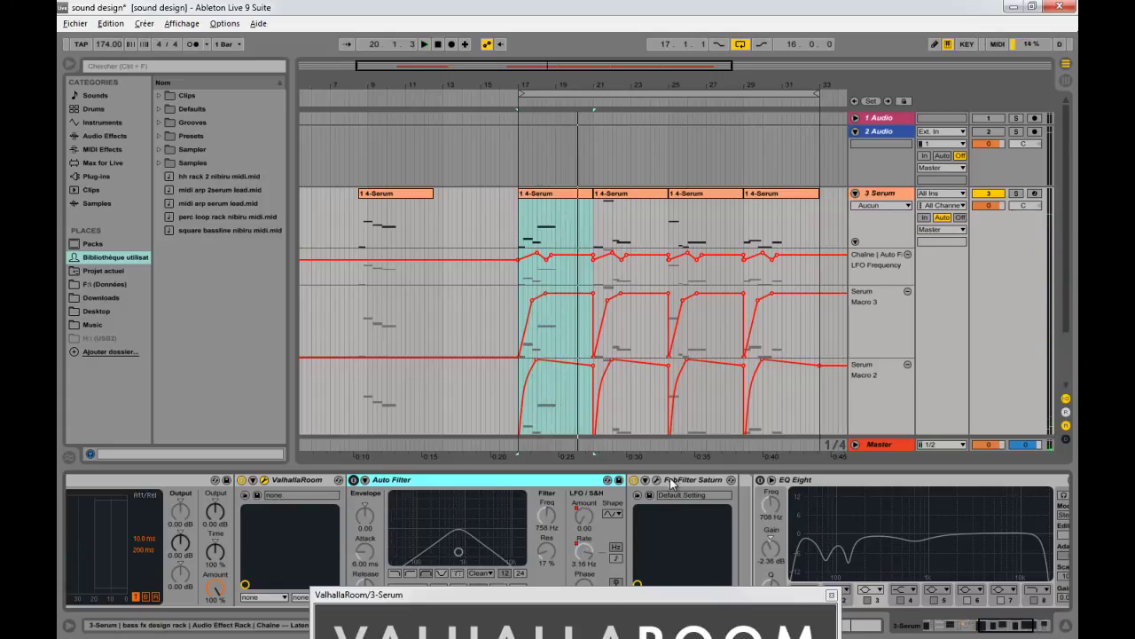
- Switch on the Glue Compressor at the end of the Serum effect chain and set its Range to 70 dB
{"action": "left_click", "coordinate": [706, 480]}
{"action": "left_click_drag", "start_coordinate": [987, 630], "coordinate": [1007, 630]}
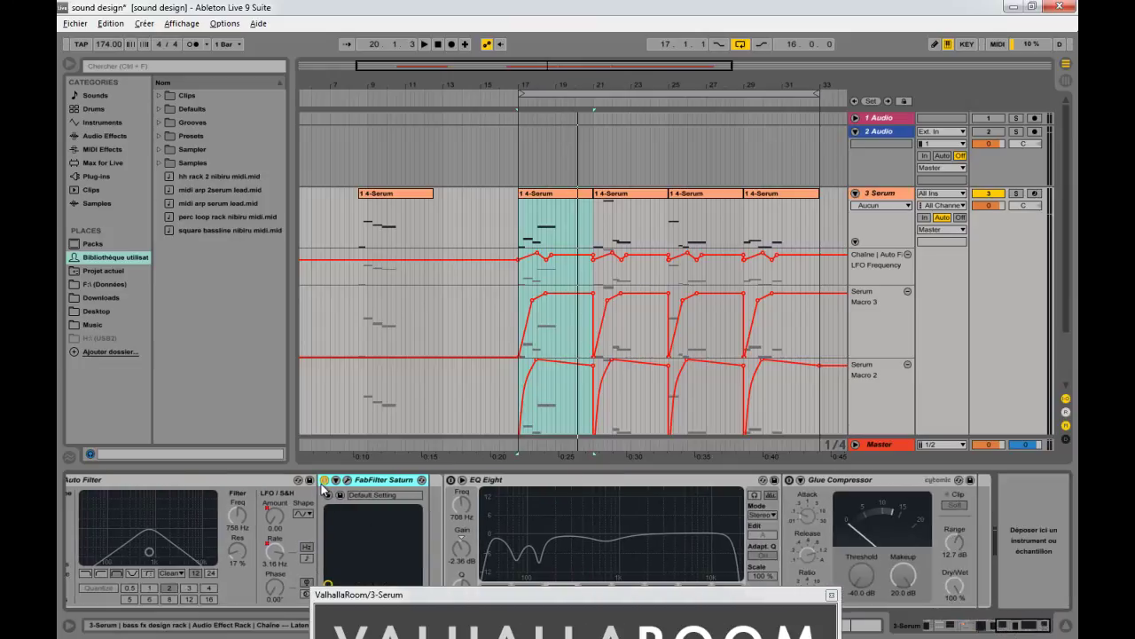
{"action": "left_click", "coordinate": [790, 480]}
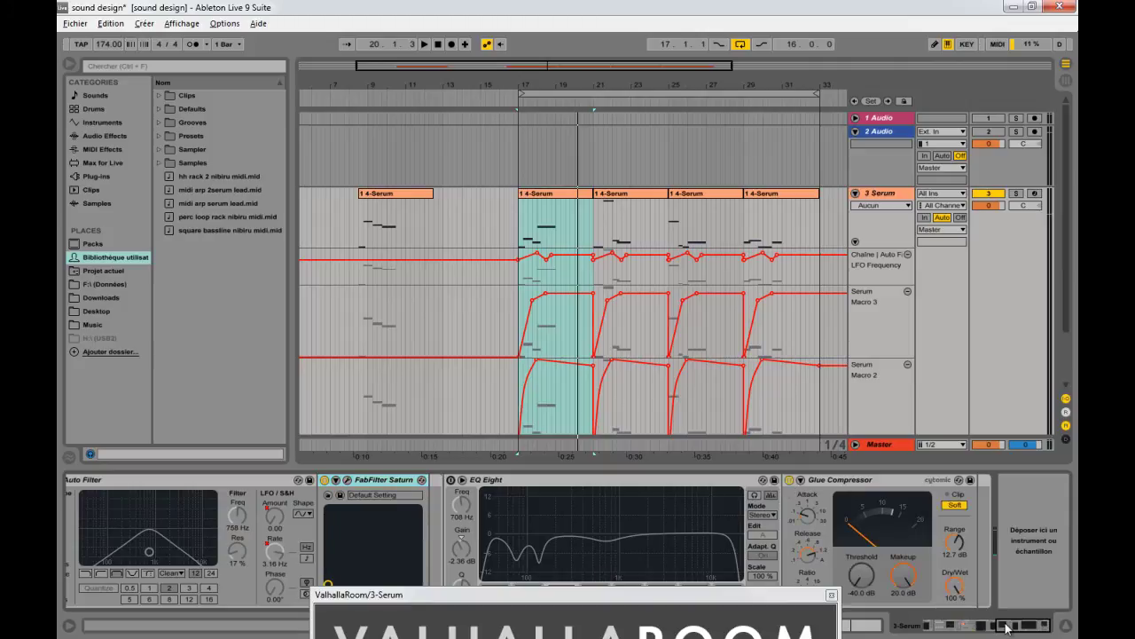
{"action": "left_click_drag", "start_coordinate": [965, 559], "coordinate": [956, 552]}
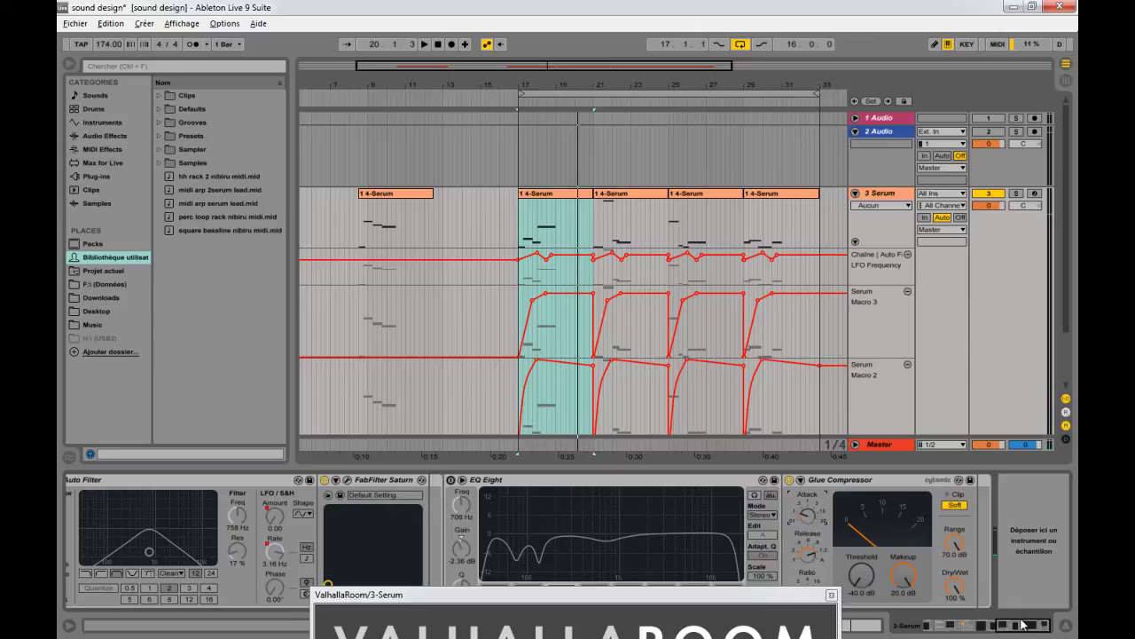
{"action": "left_click_drag", "start_coordinate": [761, 595], "coordinate": [644, 517]}
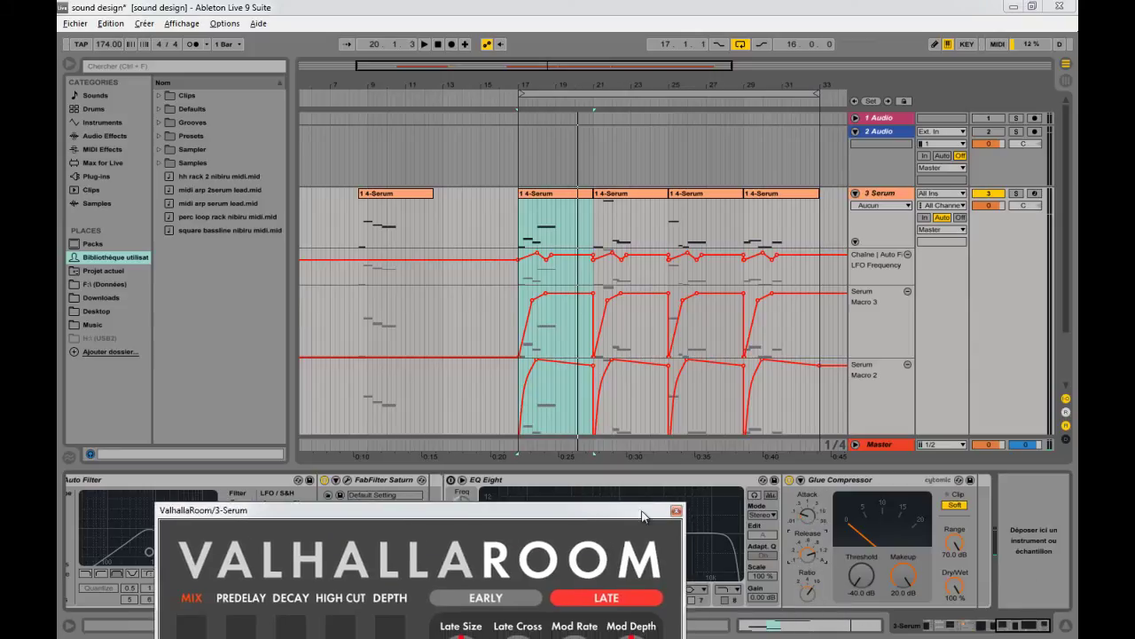
- Set the Glue Compressor's Threshold to about -34.6 dB and Makeup to 20 dB, with Soft clipping enabled
{"action": "left_click", "coordinate": [813, 601]}
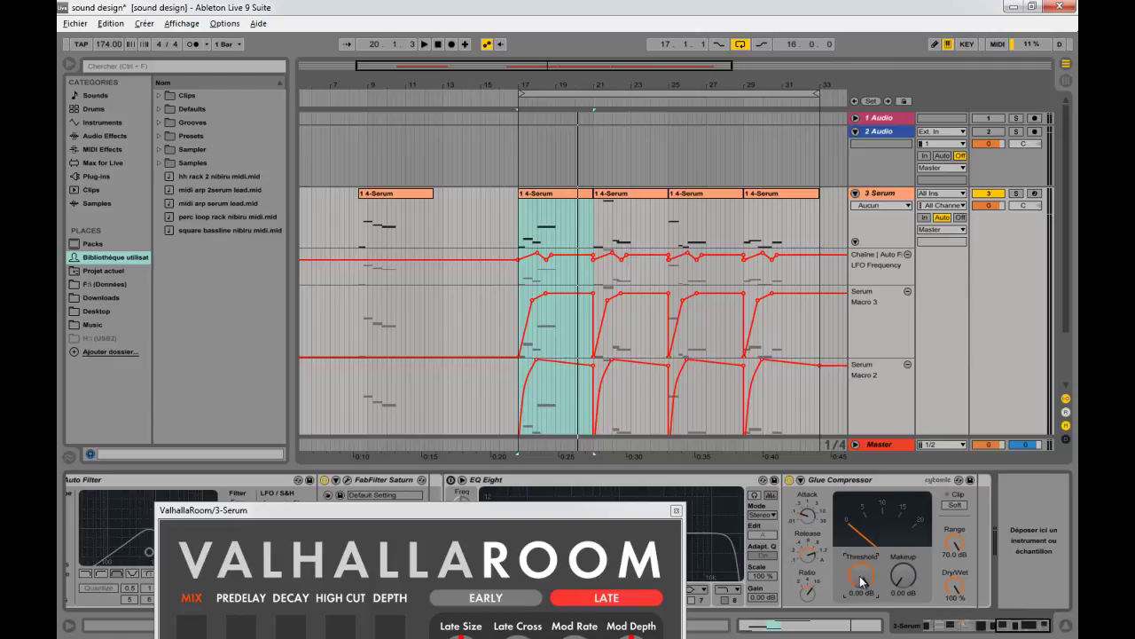
{"action": "key", "text": "space"}
{"action": "left_click_drag", "start_coordinate": [861, 581], "coordinate": [861, 603]}
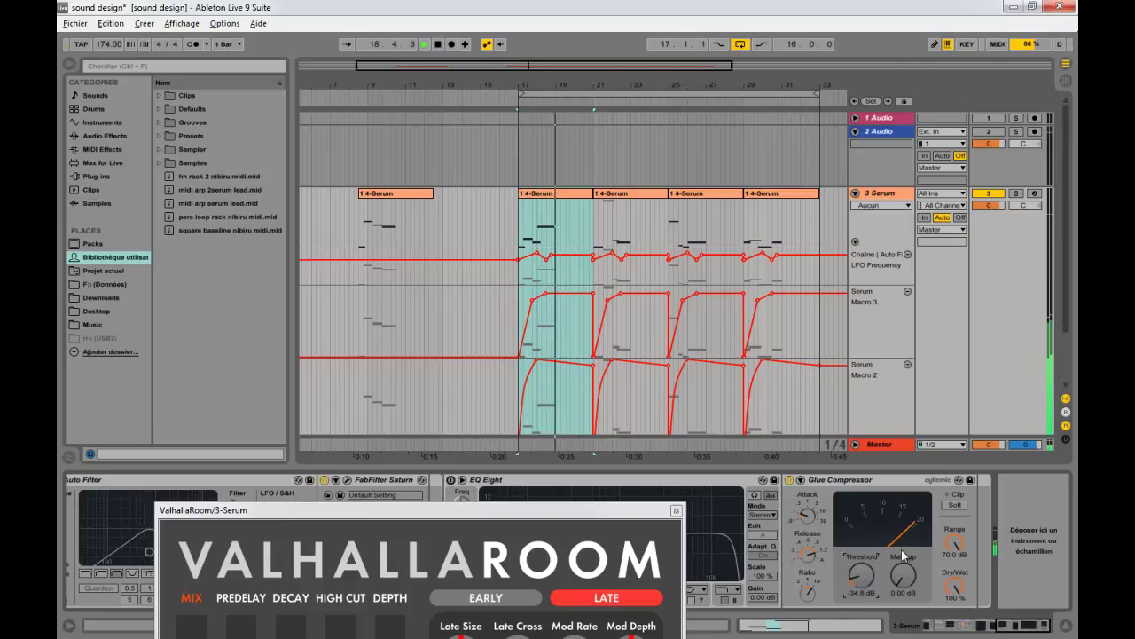
{"action": "left_click_drag", "start_coordinate": [902, 589], "coordinate": [905, 586]}
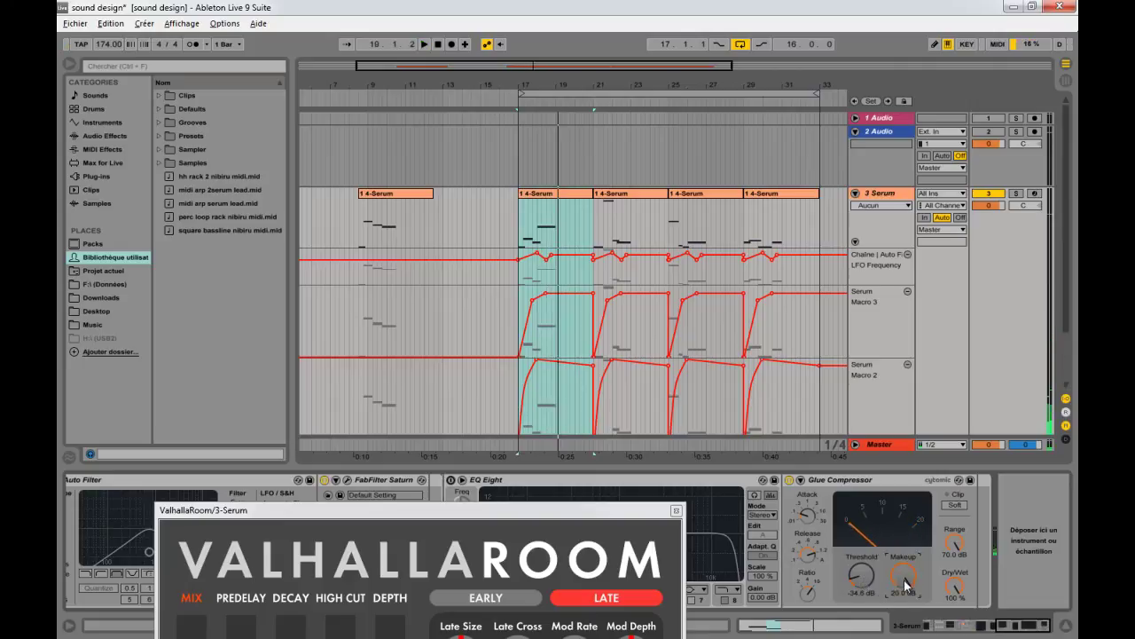
{"action": "left_click", "coordinate": [955, 507]}
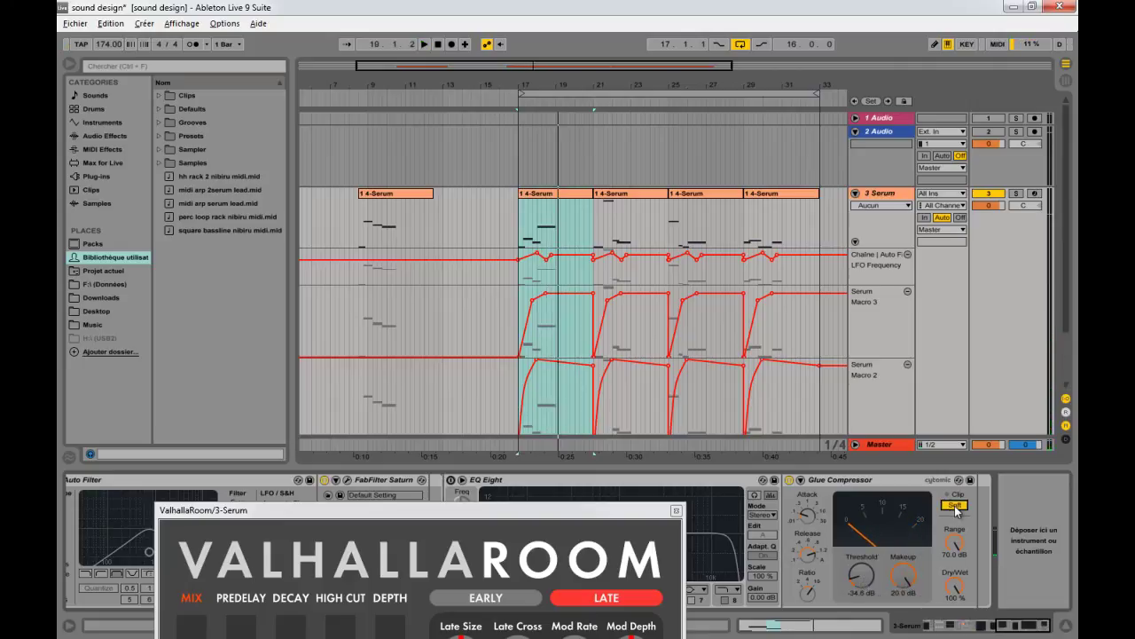
- Play back the loop to hear the Serum bass through the Glue Compressor
{"action": "key", "text": "space"}
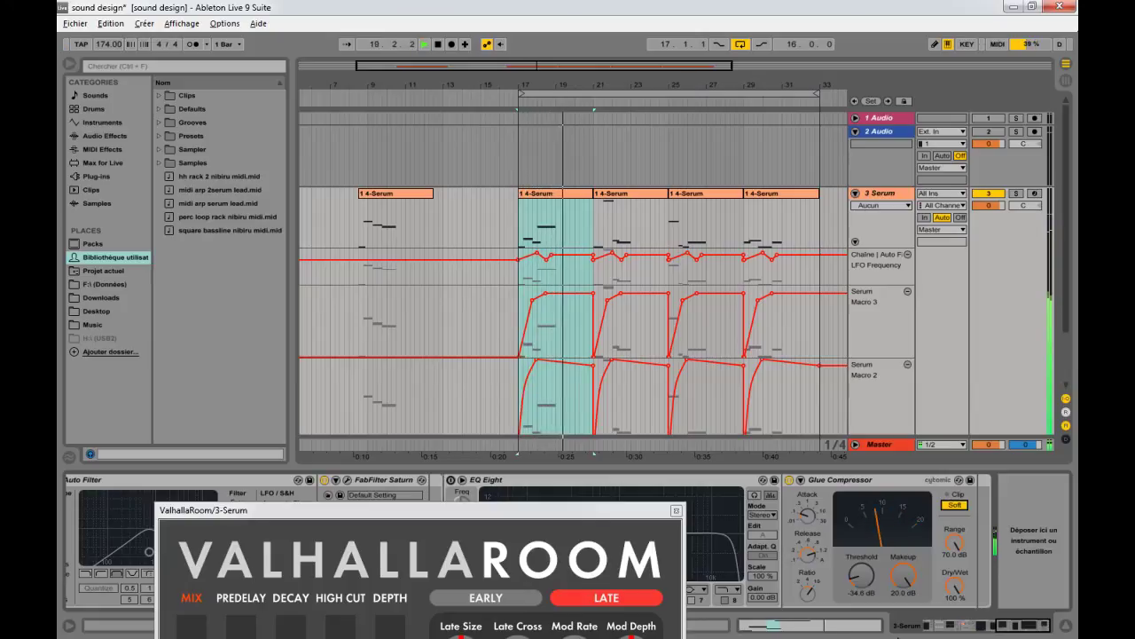
{"action": "left_click_drag", "start_coordinate": [486, 511], "coordinate": [530, 595]}
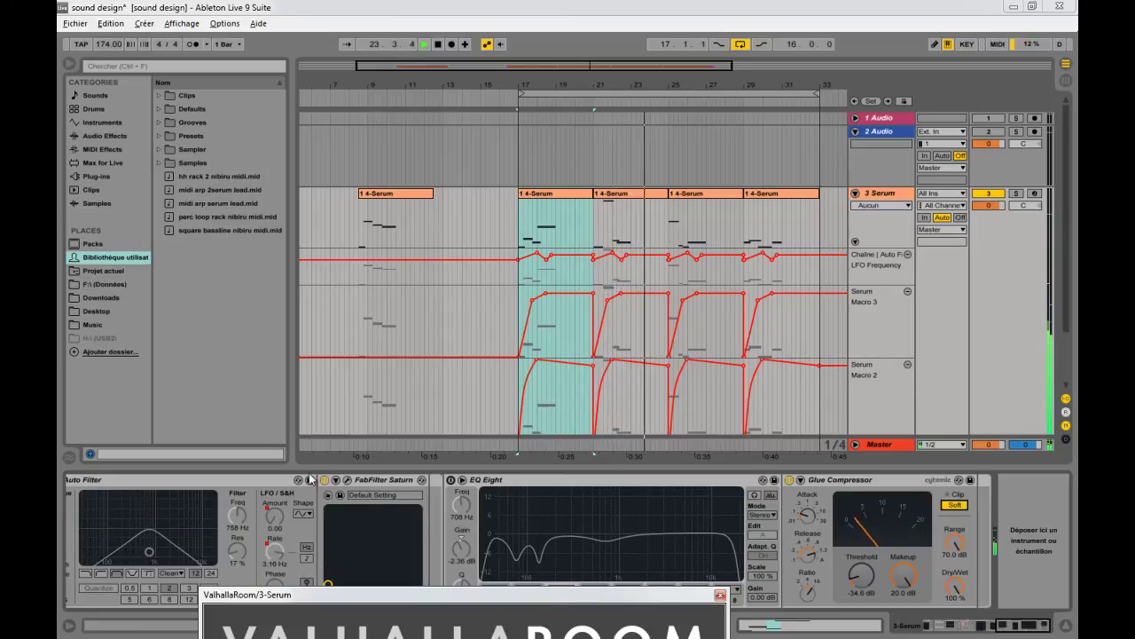
{"action": "key", "text": "space"}
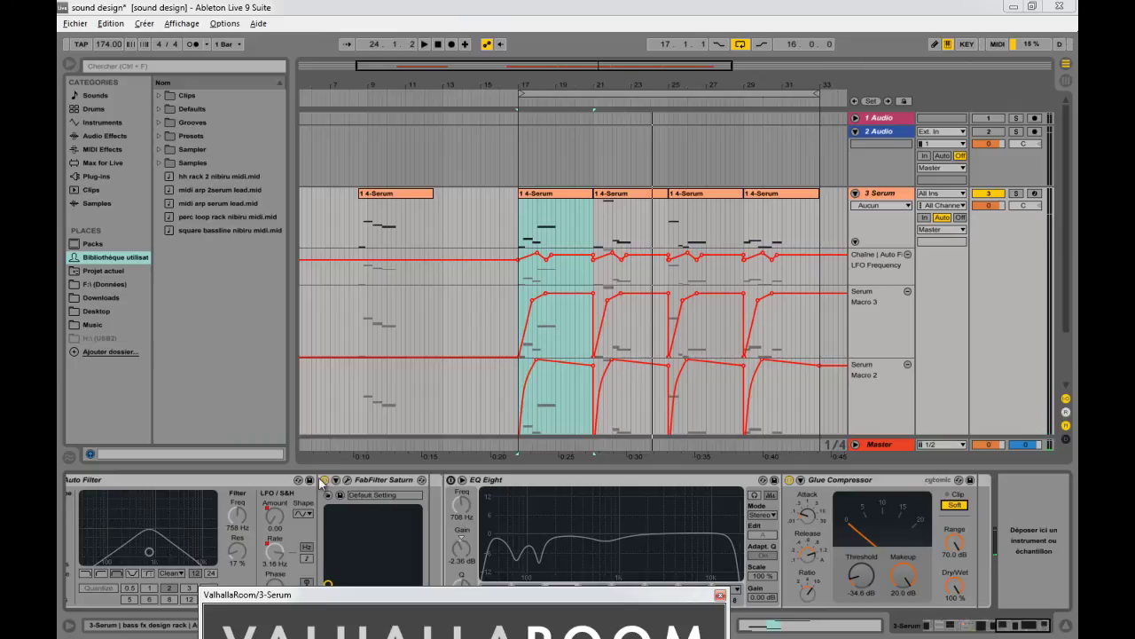
- Show FabFilter Saturn's Device On automation and draw it off over the second half of each of the four looped Serum clips
{"action": "right_click", "coordinate": [326, 480]}
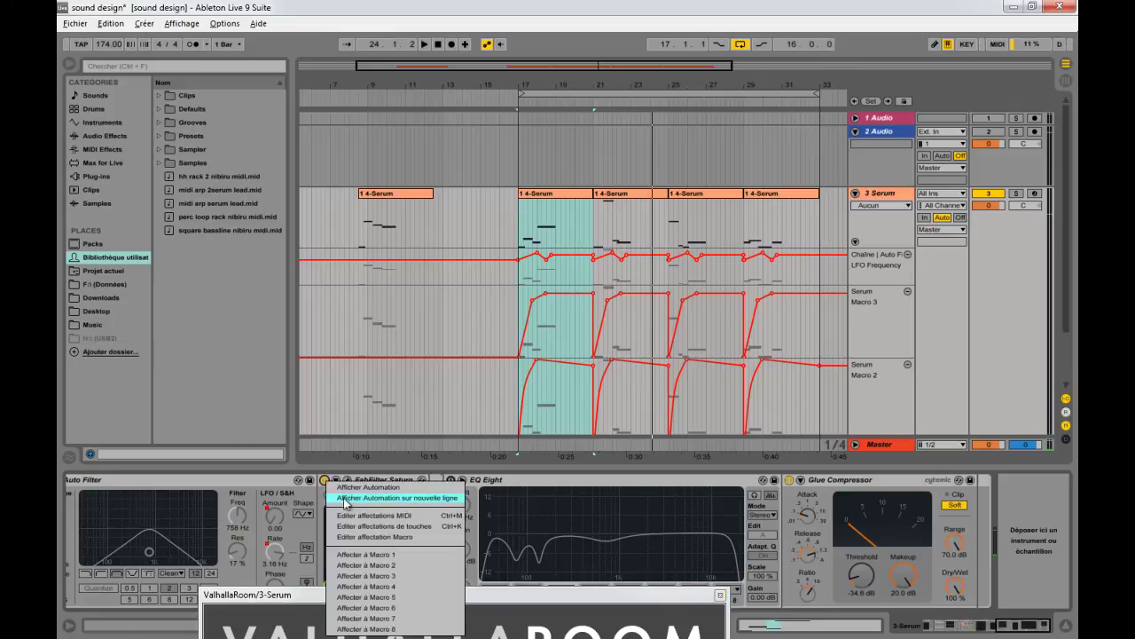
{"action": "left_click", "coordinate": [353, 492]}
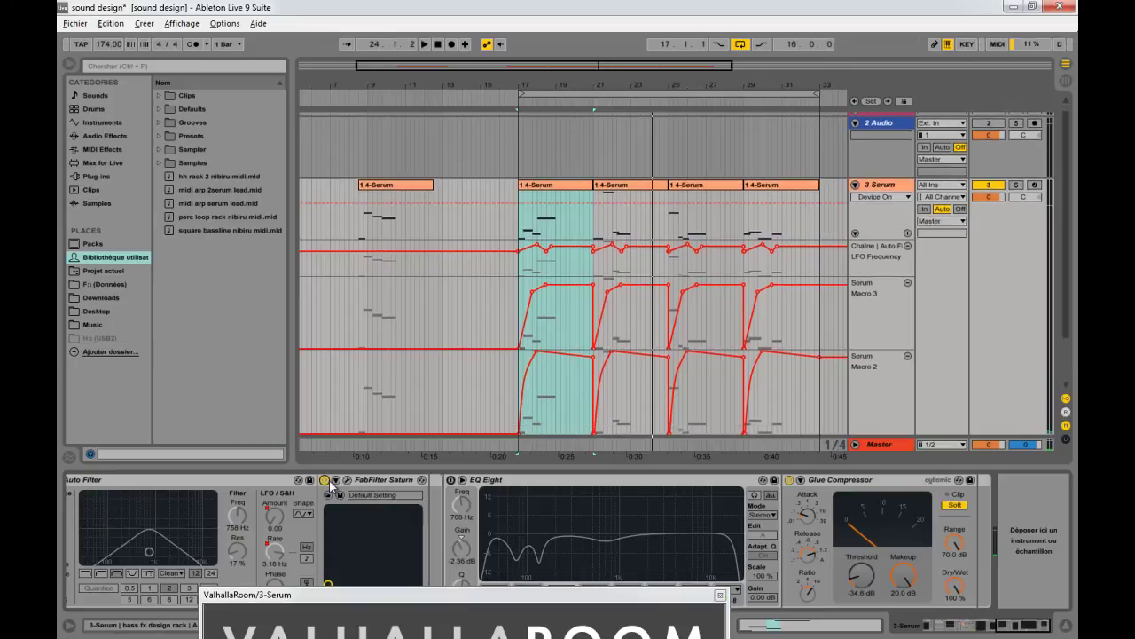
{"action": "key", "text": "b"}
{"action": "left_click", "coordinate": [560, 226]}
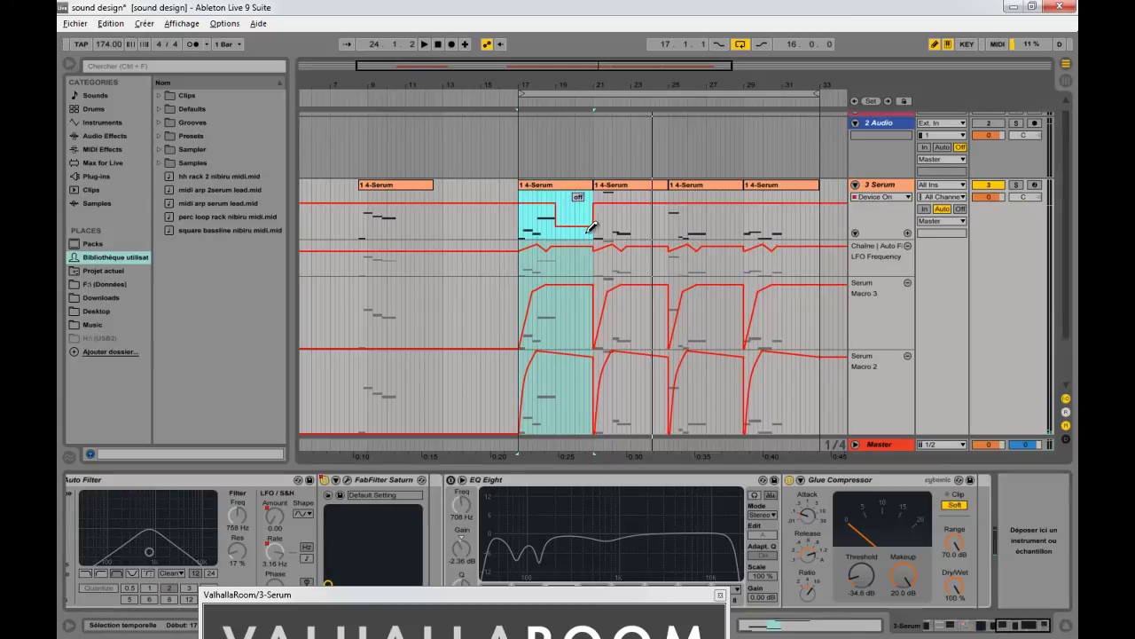
{"action": "left_click", "coordinate": [656, 225]}
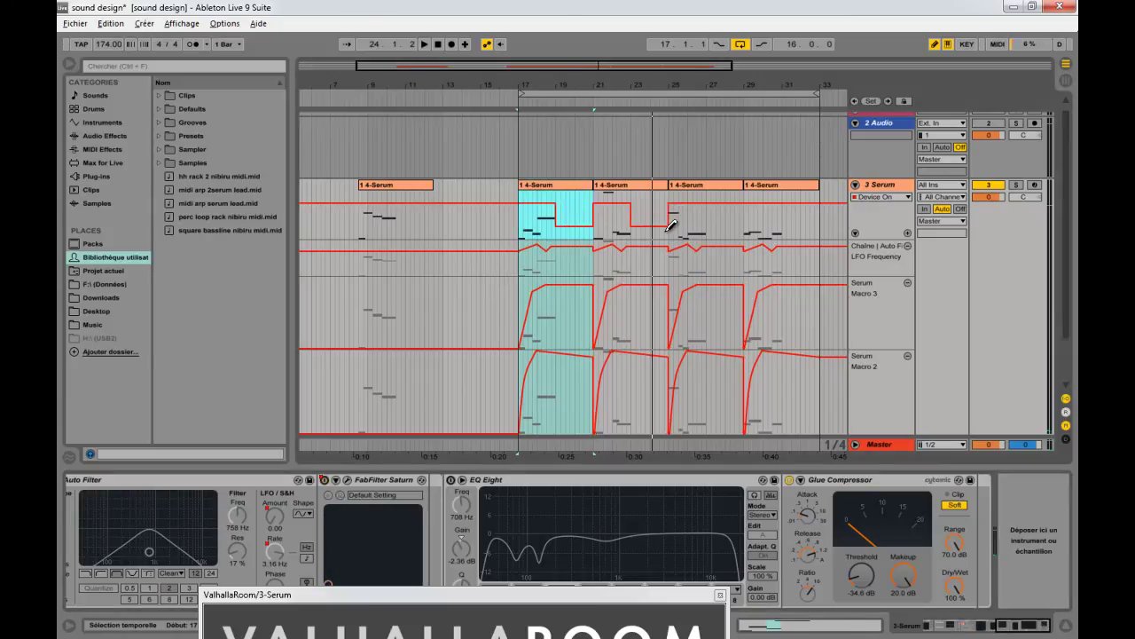
{"action": "left_click", "coordinate": [720, 225]}
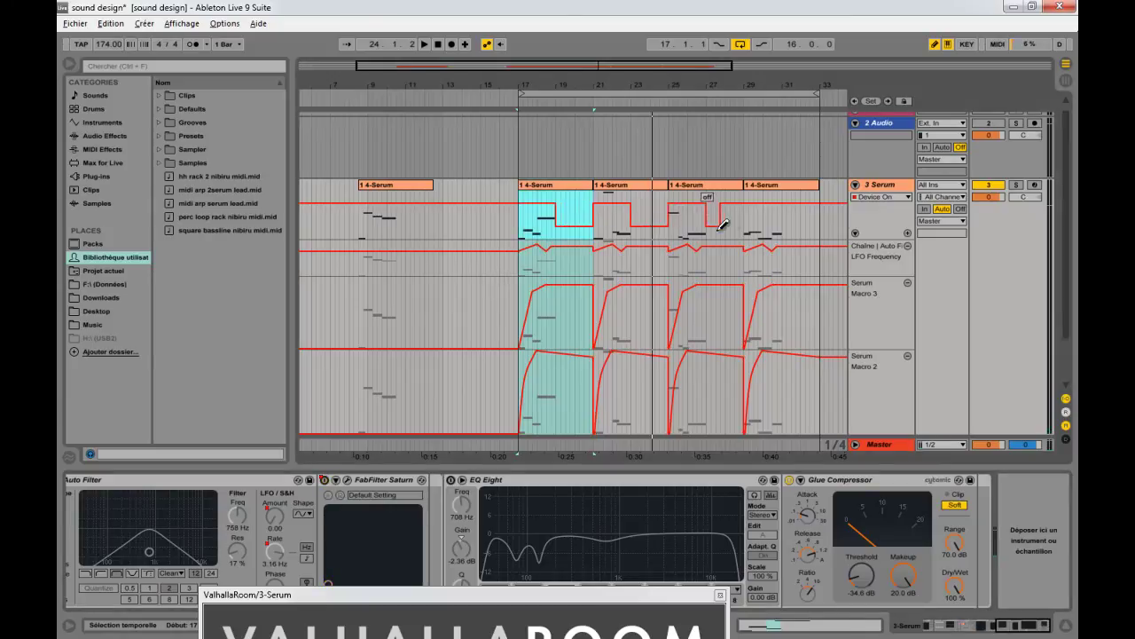
{"action": "left_click", "coordinate": [797, 225]}
{"action": "key", "text": "b"}
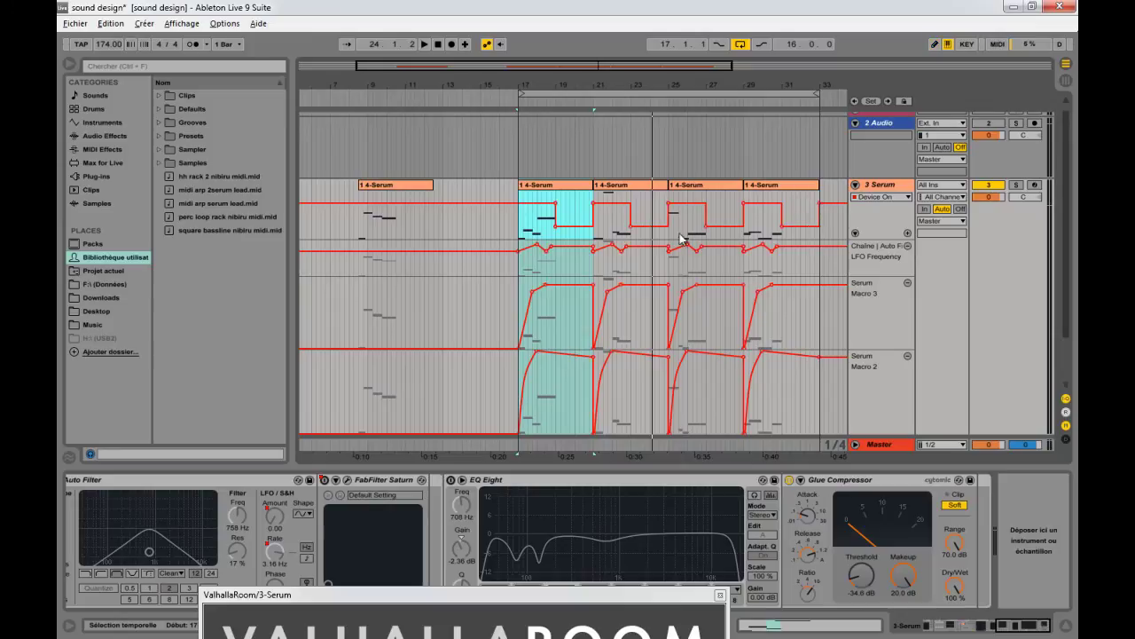
- Play the loop from bar 17 to check FabFilter Saturn's on/off automation
{"action": "left_click", "coordinate": [536, 246]}
{"action": "key", "text": "space"}
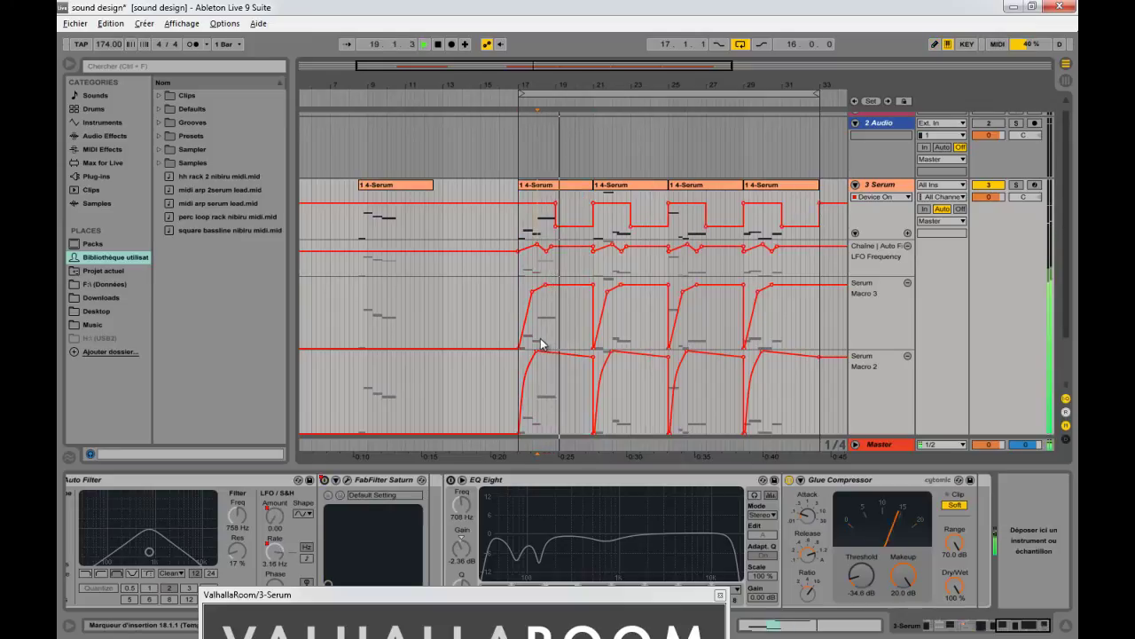
{"action": "left_click", "coordinate": [519, 237]}
{"action": "key", "text": "space"}
{"action": "key", "text": "space"}
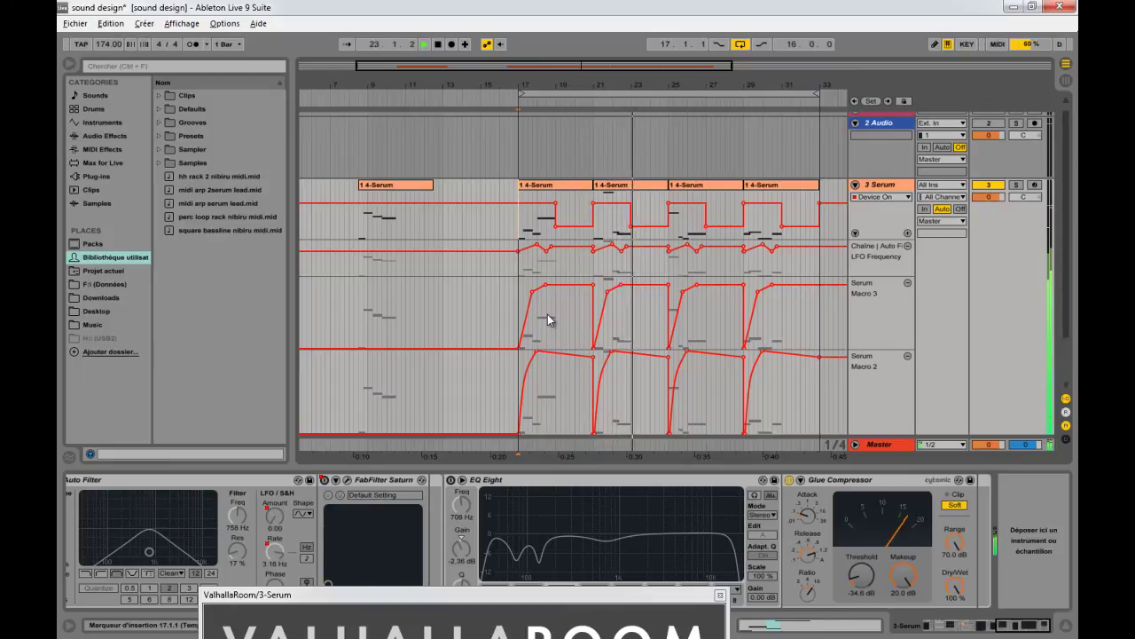
{"action": "key", "text": "space"}
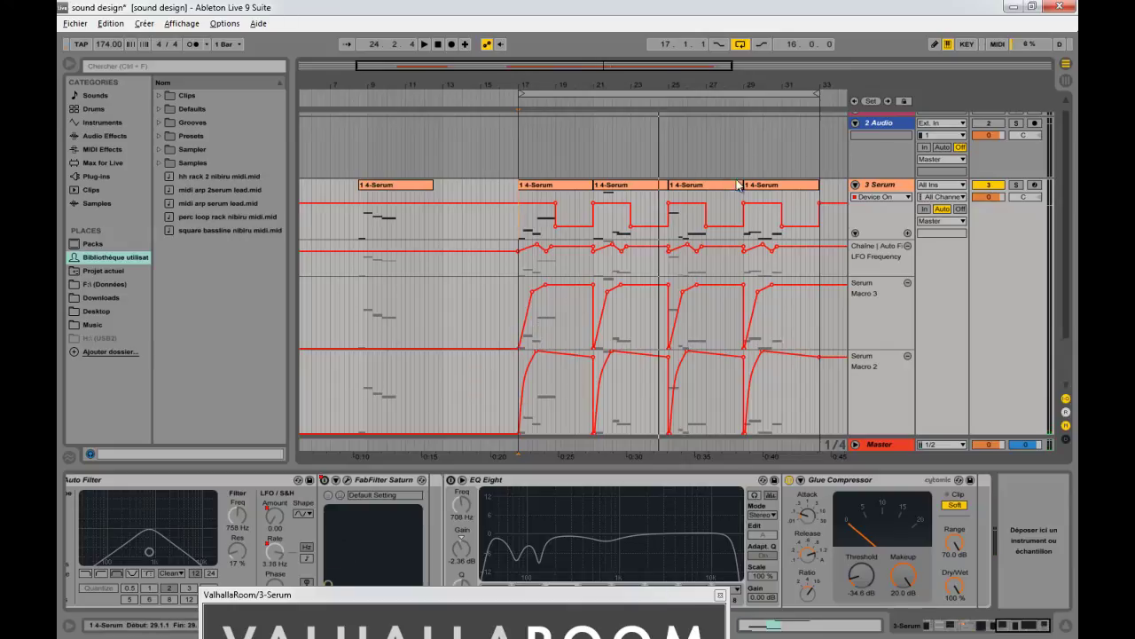
- Redraw FabFilter Saturn's Device On automation as off from bar 17 to just past bar 33
{"action": "left_click", "coordinate": [765, 189]}
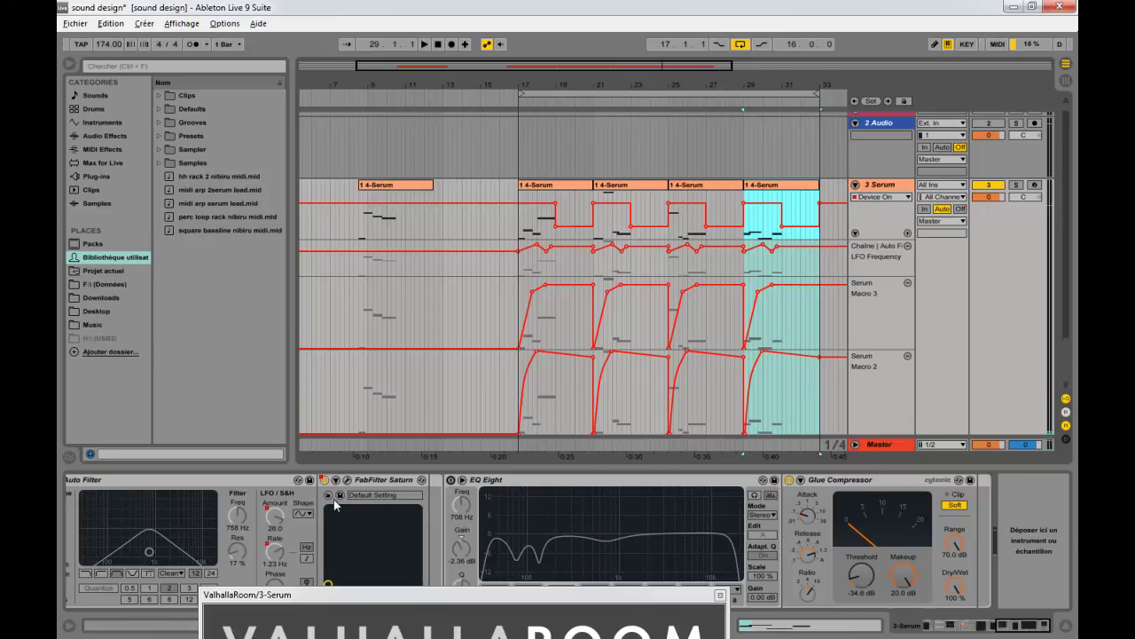
{"action": "left_click_drag", "start_coordinate": [1032, 624], "coordinate": [985, 610]}
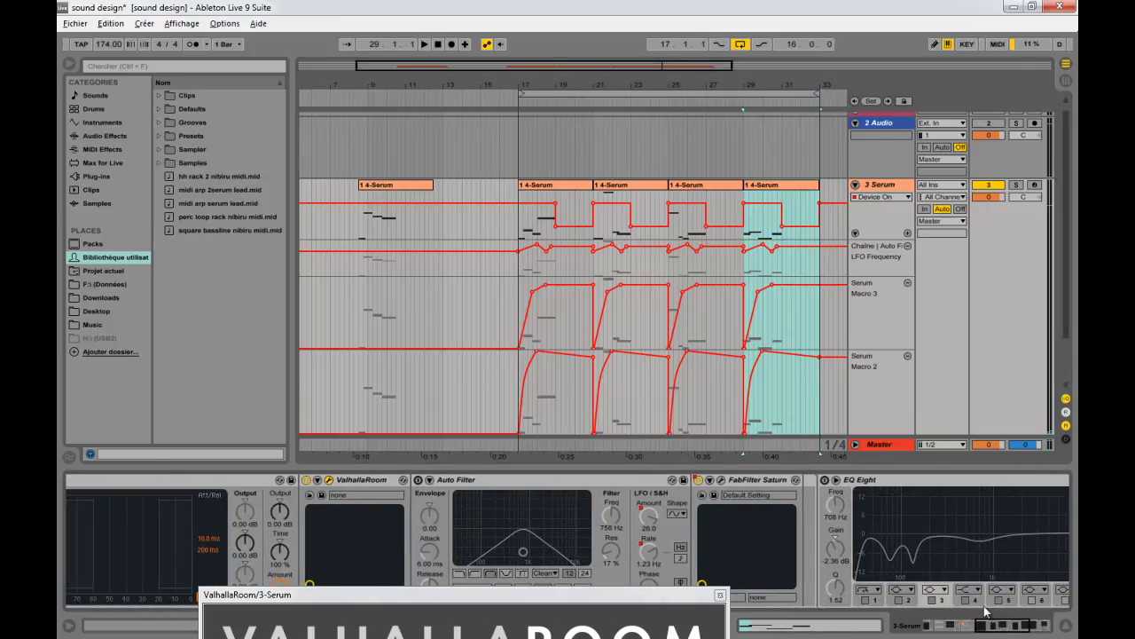
{"action": "right_click", "coordinate": [756, 484]}
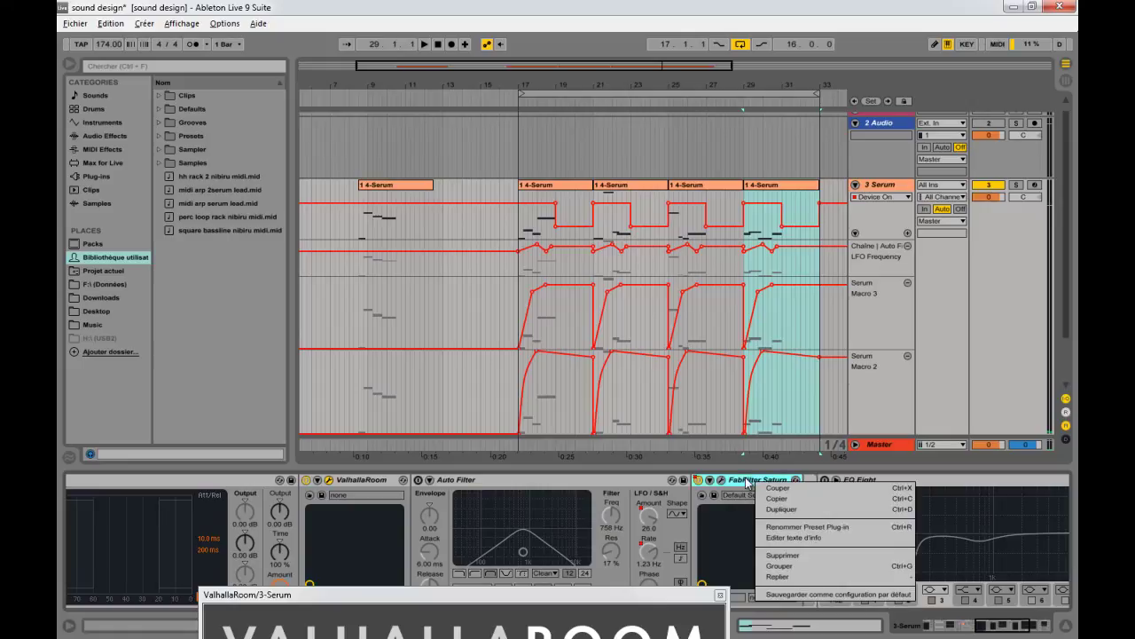
{"action": "left_click", "coordinate": [748, 481]}
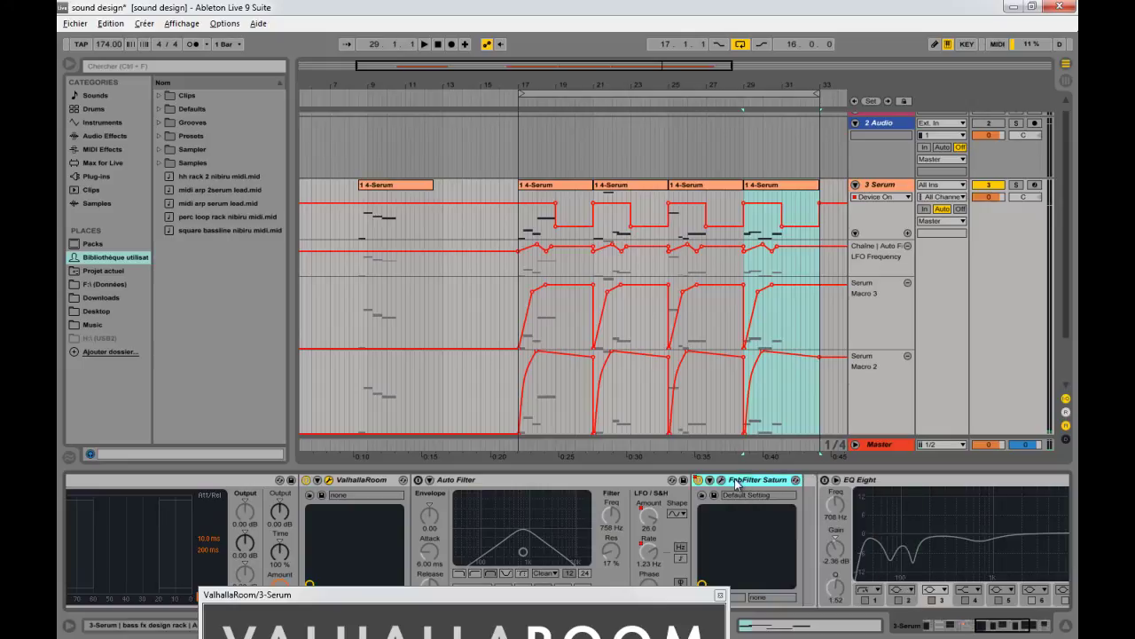
{"action": "left_click", "coordinate": [699, 480]}
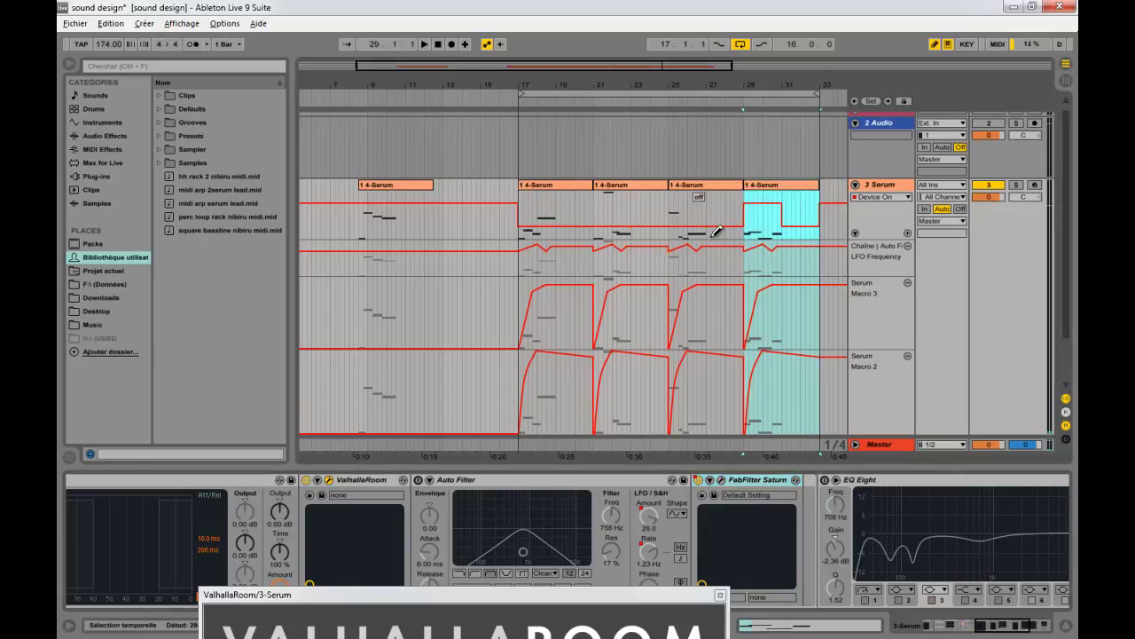
- Insert an Amp audio effect between FabFilter Saturn and EQ Eight in the Serum chain
{"action": "left_click", "coordinate": [105, 122]}
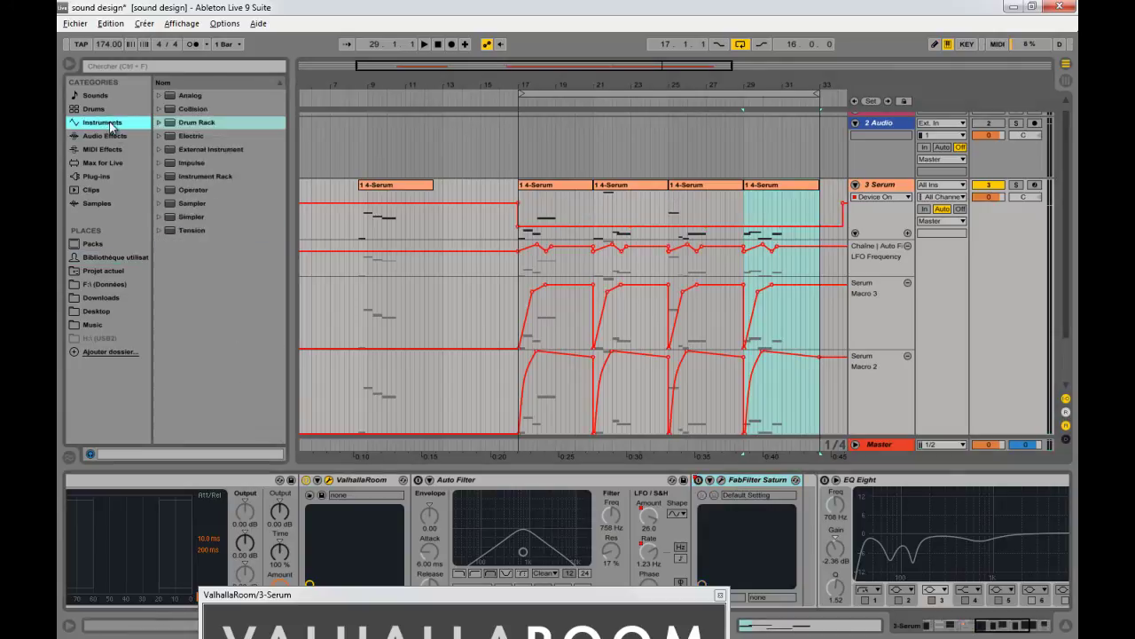
{"action": "left_click", "coordinate": [119, 138]}
{"action": "left_click", "coordinate": [177, 96]}
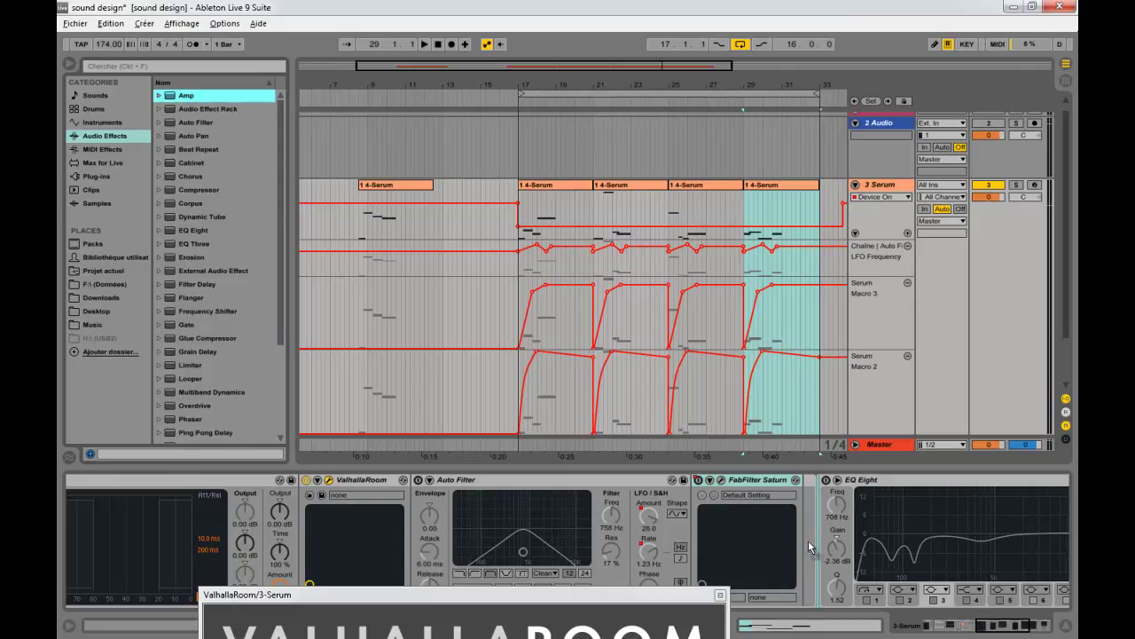
- Set the Amp's output to Dual and its Dry/Wet to about 25%, and start playback to hear it
{"action": "left_click_drag", "start_coordinate": [976, 624], "coordinate": [992, 625]}
{"action": "left_click", "coordinate": [664, 505]}
{"action": "left_click_drag", "start_coordinate": [652, 597], "coordinate": [652, 632]}
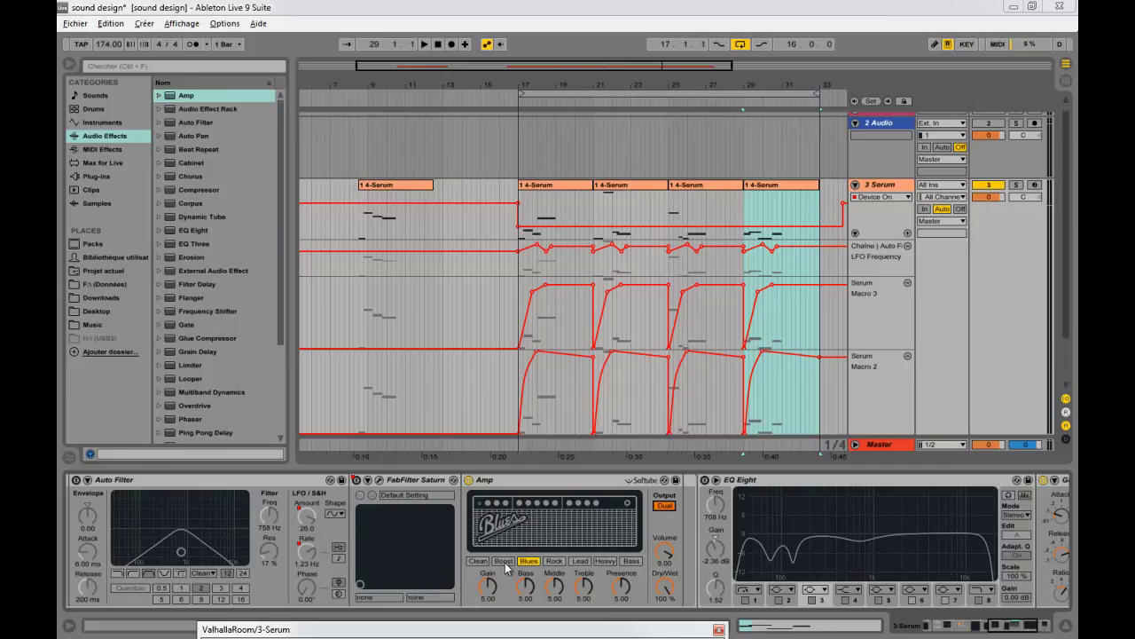
{"action": "left_click", "coordinate": [662, 585]}
{"action": "key", "text": "space"}
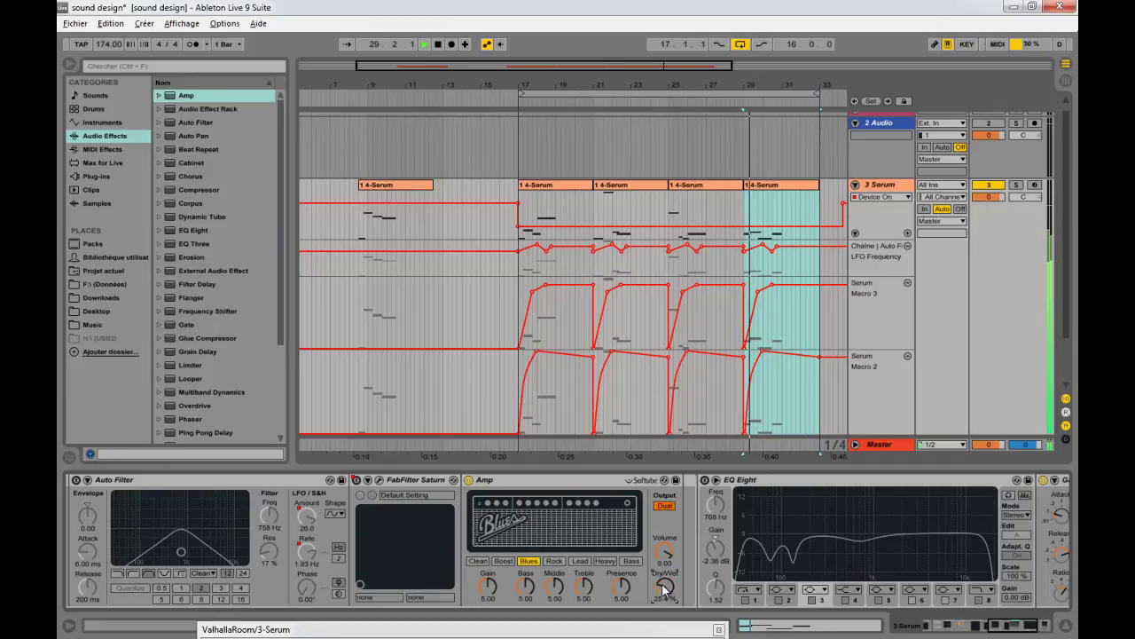
- Raise the Amp's Dry/Wet to 82.5% and play the loop from bar 17 to hear it
{"action": "left_click_drag", "start_coordinate": [663, 583], "coordinate": [664, 588]}
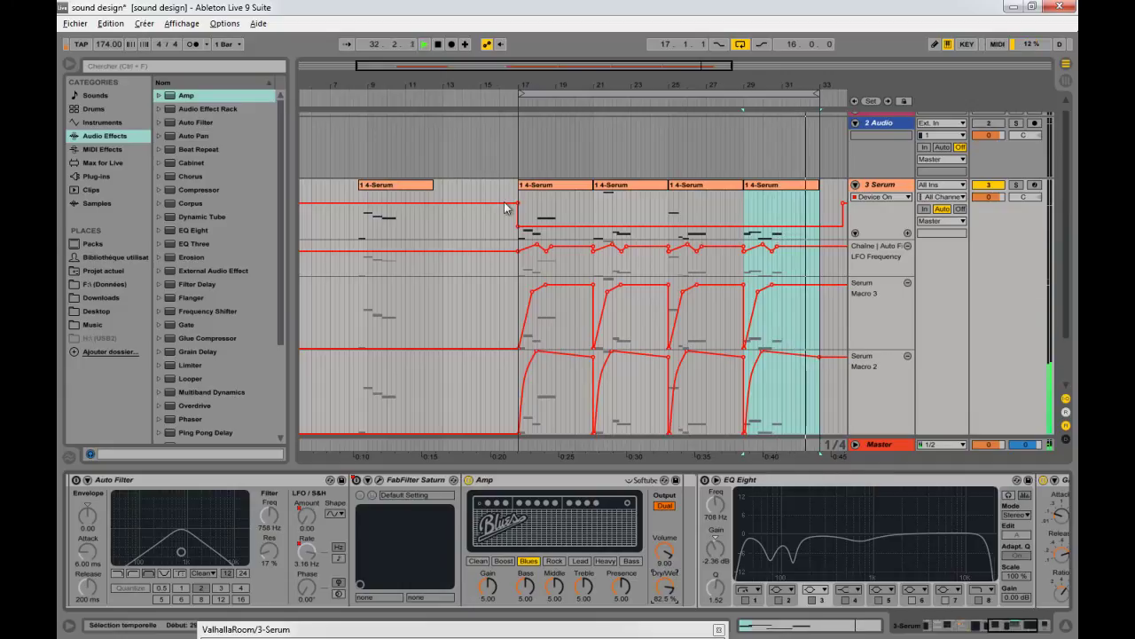
{"action": "left_click", "coordinate": [527, 185]}
{"action": "key", "text": "space"}
{"action": "key", "text": "space"}
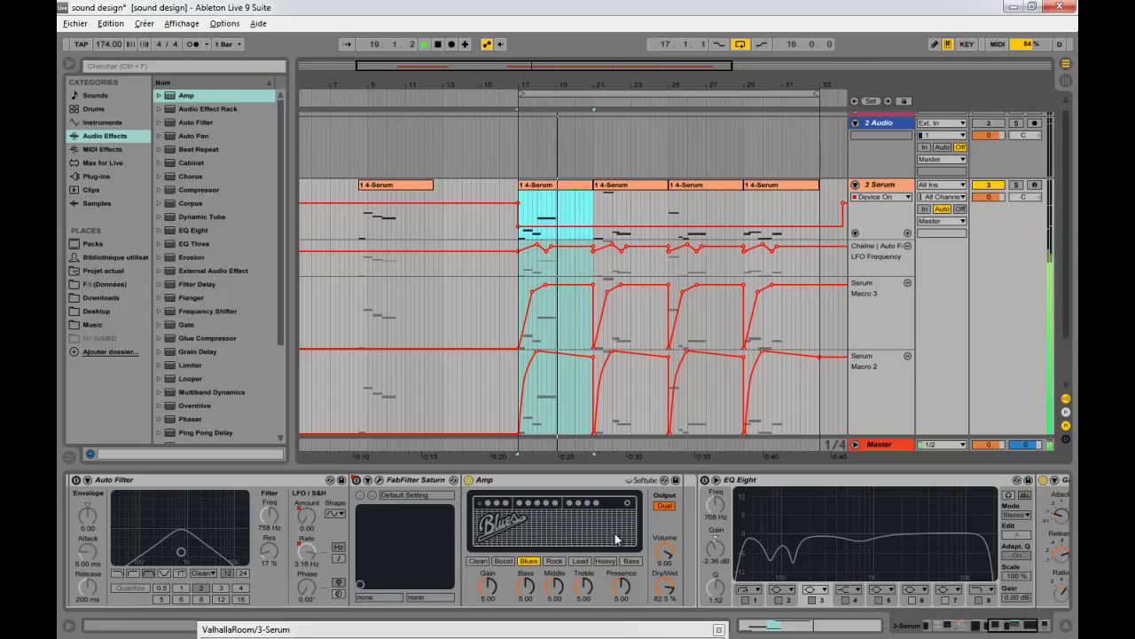
{"action": "key", "text": "space"}
- Delete the separate Serum clip before bar 17, keeping only the four looped clips, and start playback
{"action": "left_click_drag", "start_coordinate": [1027, 626], "coordinate": [982, 632]}
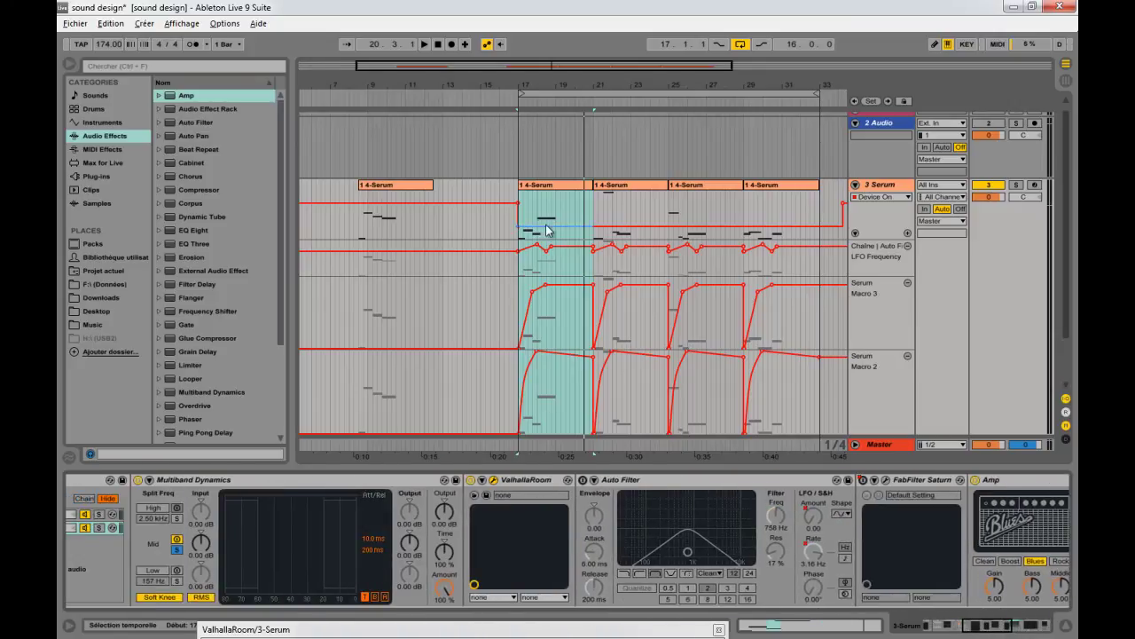
{"action": "left_click_drag", "start_coordinate": [625, 86], "coordinate": [542, 95]}
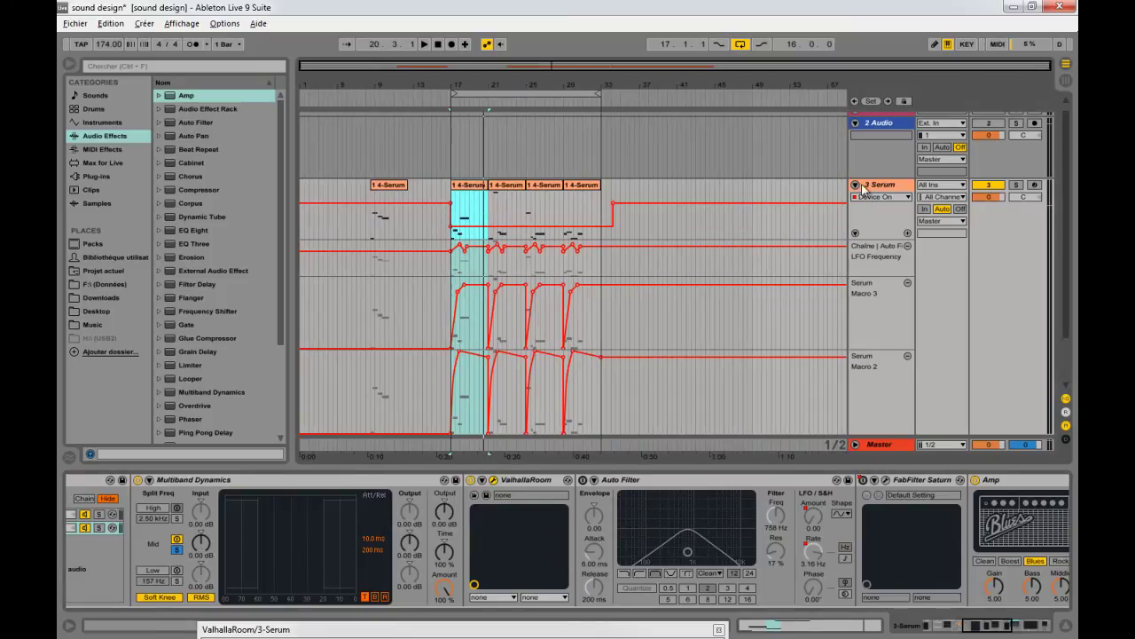
{"action": "right_click", "coordinate": [863, 186]}
{"action": "left_click", "coordinate": [402, 185]}
{"action": "left_click", "coordinate": [402, 184]}
{"action": "key", "text": "Delete"}
{"action": "key", "text": "space"}
- Remove the Device On breakpoints at bar 17 and just past bar 33 so FabFilter Saturn stays off throughout
{"action": "left_click", "coordinate": [456, 200]}
{"action": "left_click", "coordinate": [451, 203]}
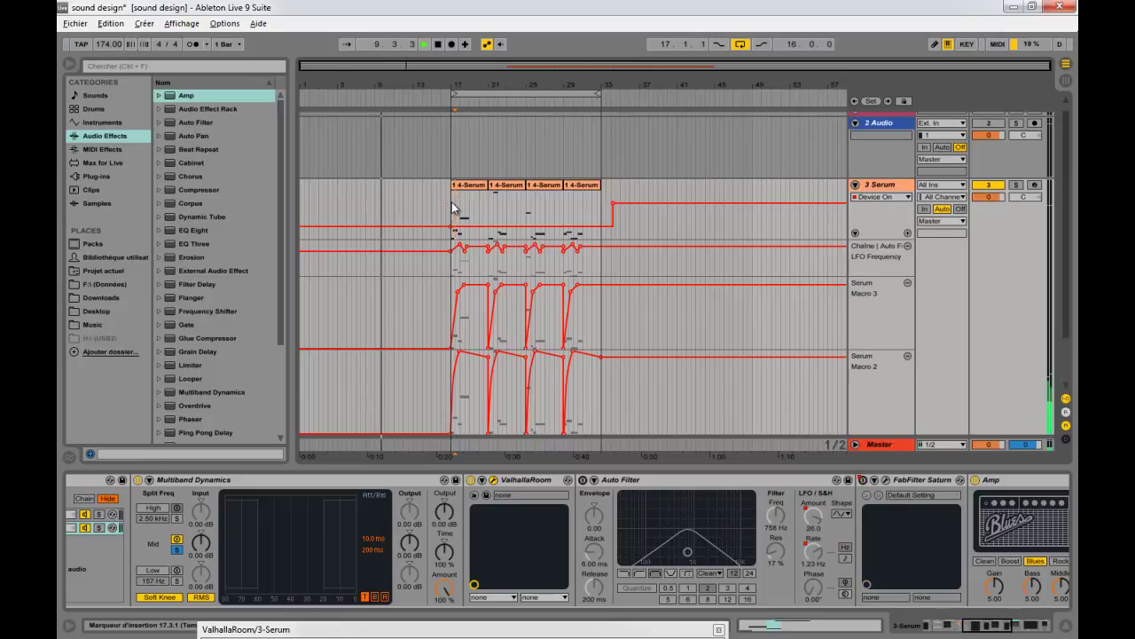
{"action": "left_click", "coordinate": [612, 203]}
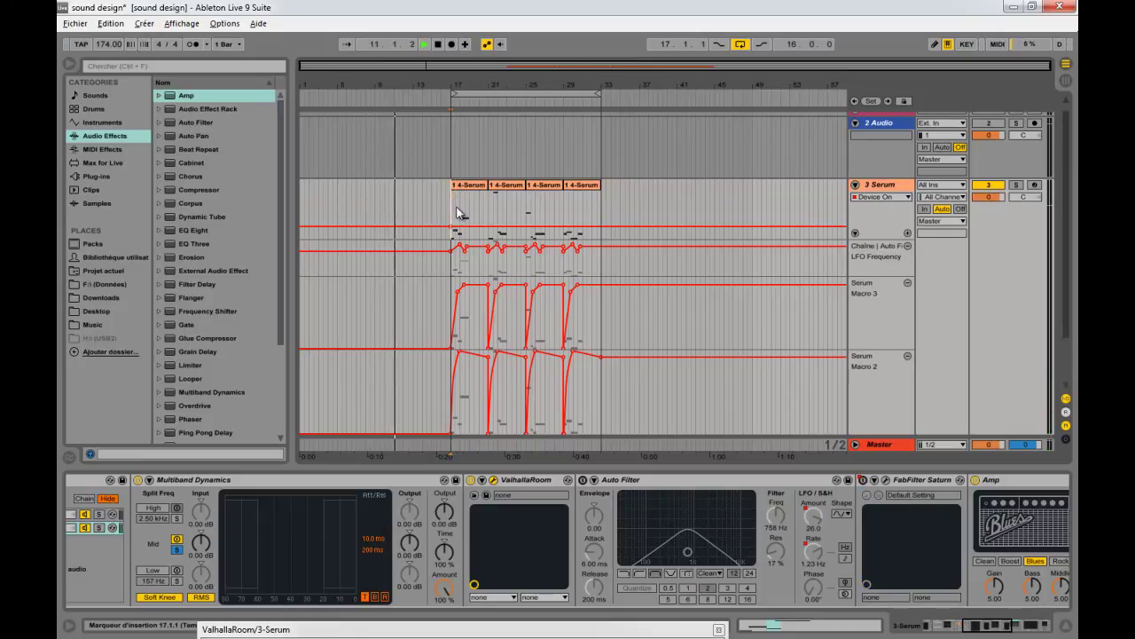
- Freeze the 3 Serum track, stopping playback, and copy its frozen clips from bars 17 to 33 onto the 2 Audio track
{"action": "right_click", "coordinate": [455, 210]}
{"action": "left_click", "coordinate": [482, 231]}
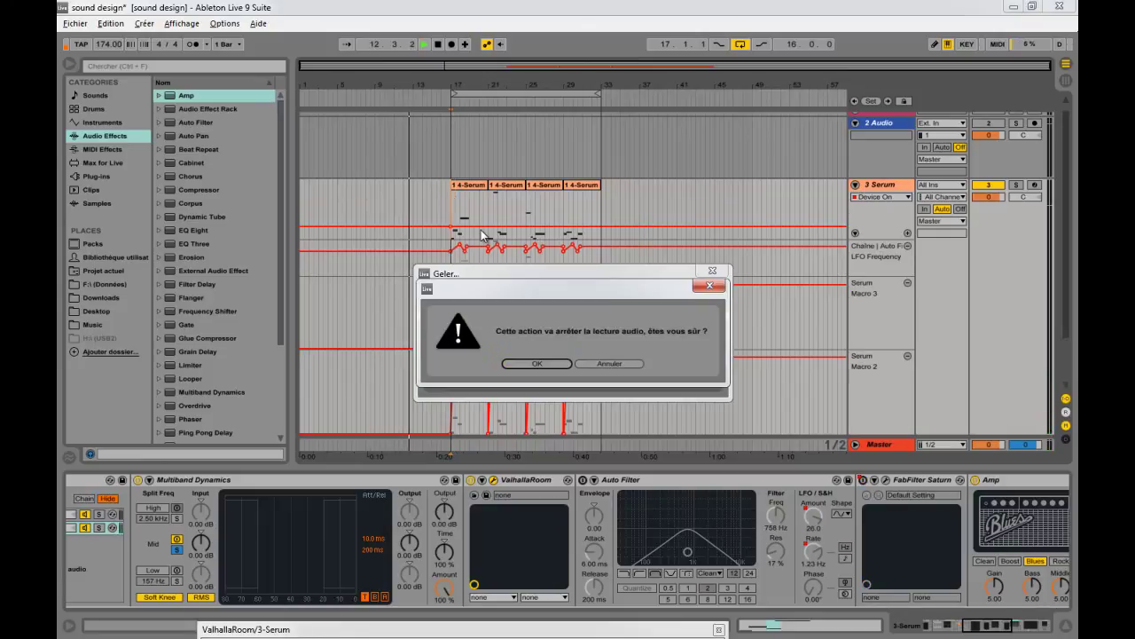
{"action": "left_click", "coordinate": [539, 363]}
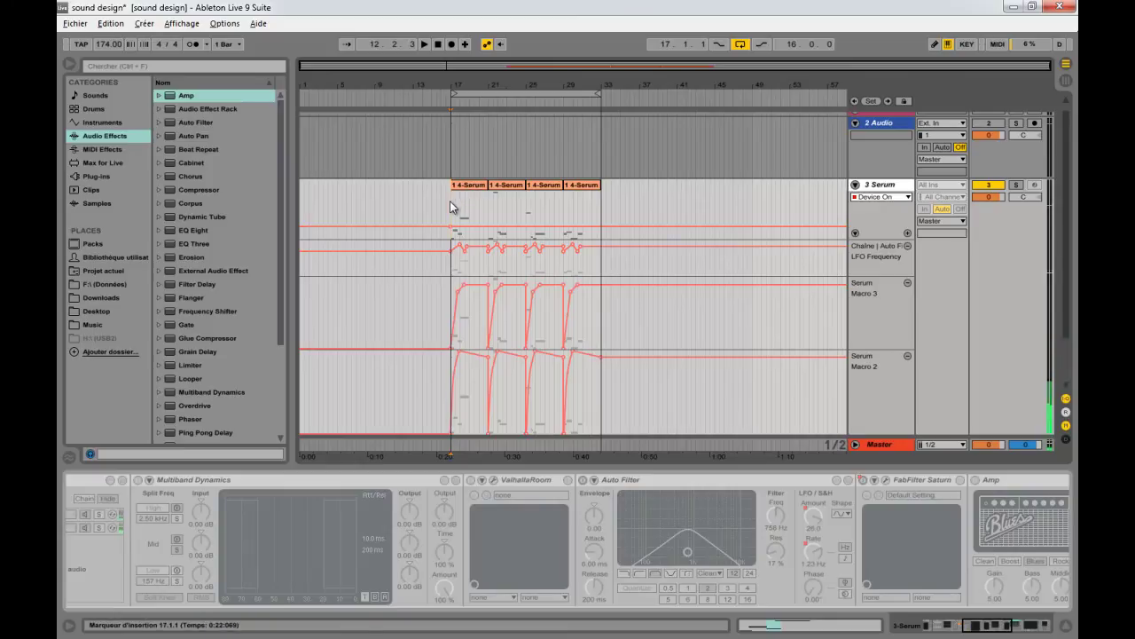
{"action": "left_click_drag", "start_coordinate": [453, 202], "coordinate": [602, 218]}
{"action": "left_click_drag", "start_coordinate": [500, 184], "coordinate": [471, 157]}
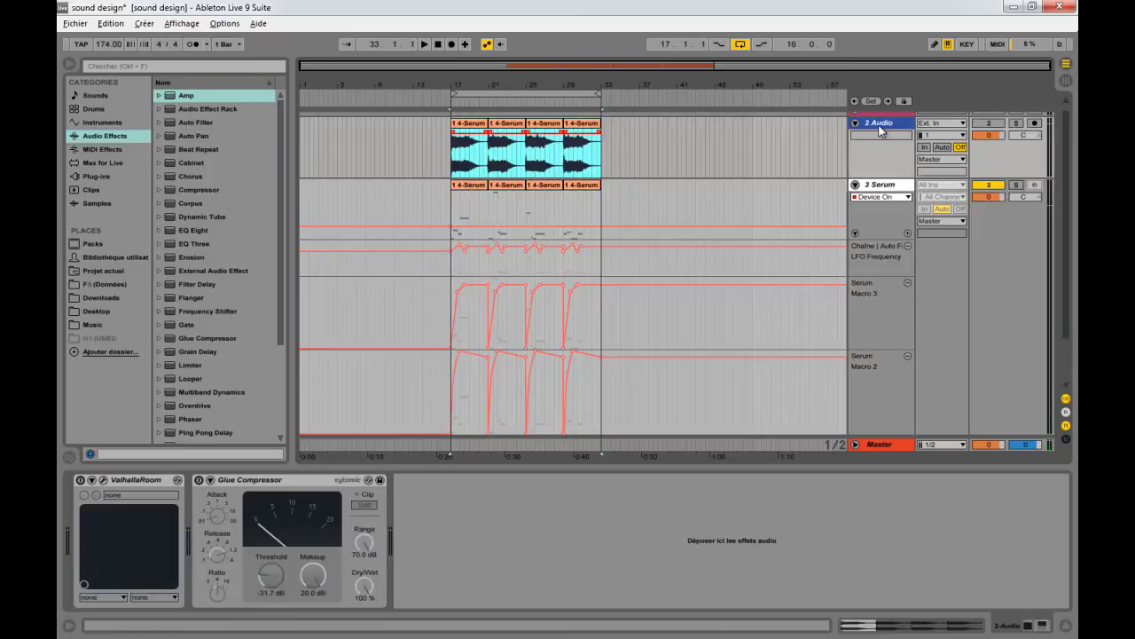
- Fold the frozen 3 Serum track and mute it
{"action": "left_click", "coordinate": [855, 185]}
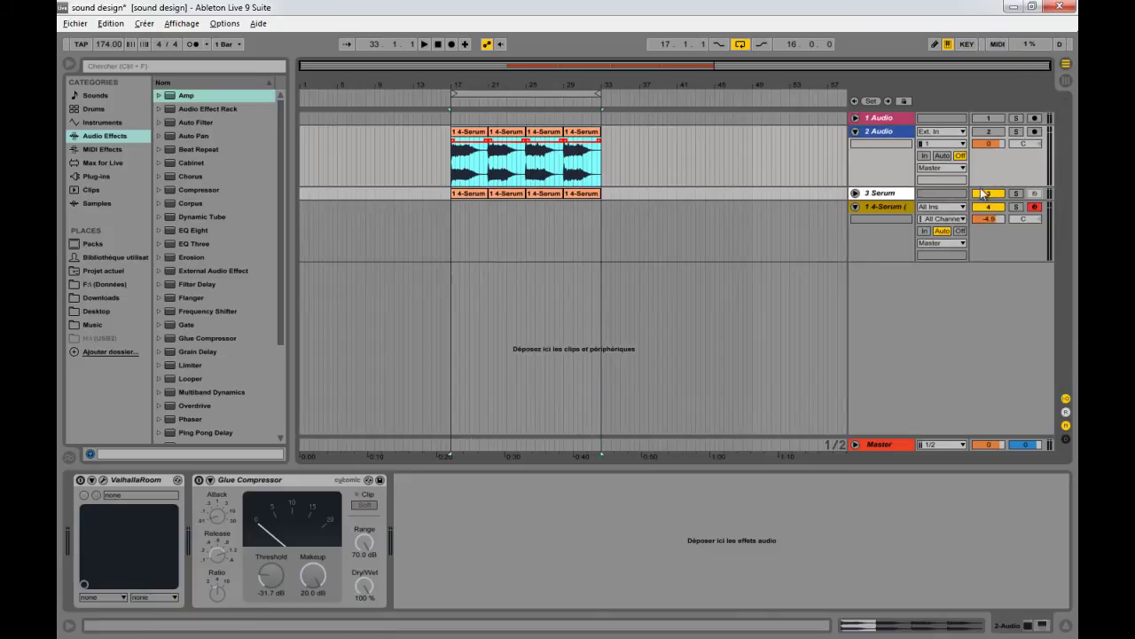
{"action": "left_click", "coordinate": [981, 193]}
{"action": "left_click_drag", "start_coordinate": [505, 84], "coordinate": [460, 100]}
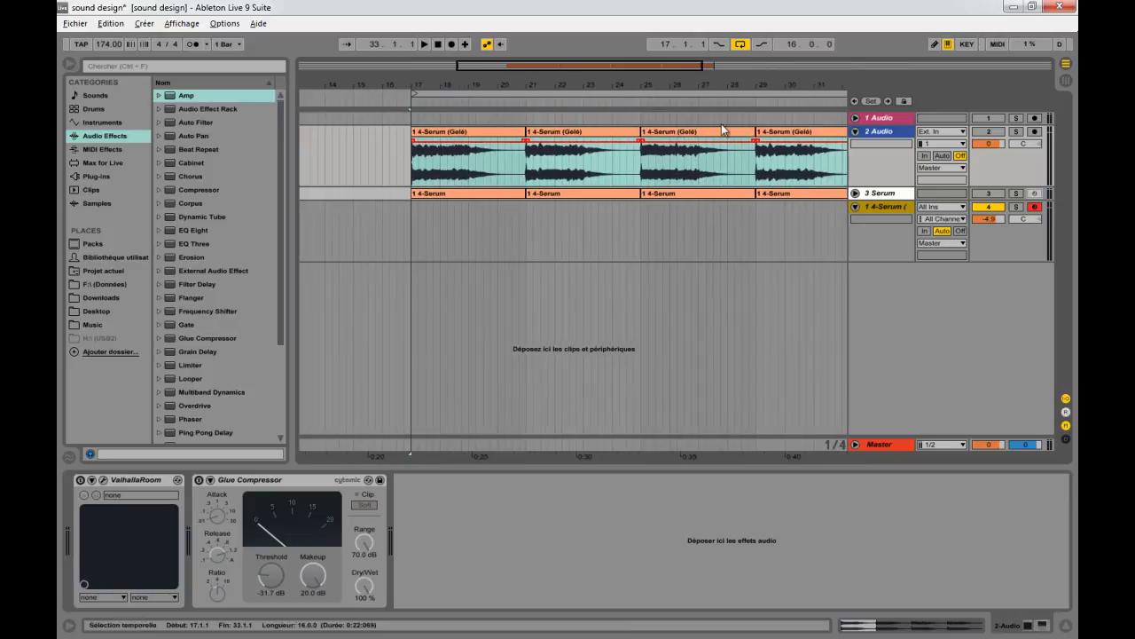
- Solo the 2 Audio track and play its copied clips from bar 17
{"action": "left_click", "coordinate": [1016, 131]}
{"action": "key", "text": "space"}
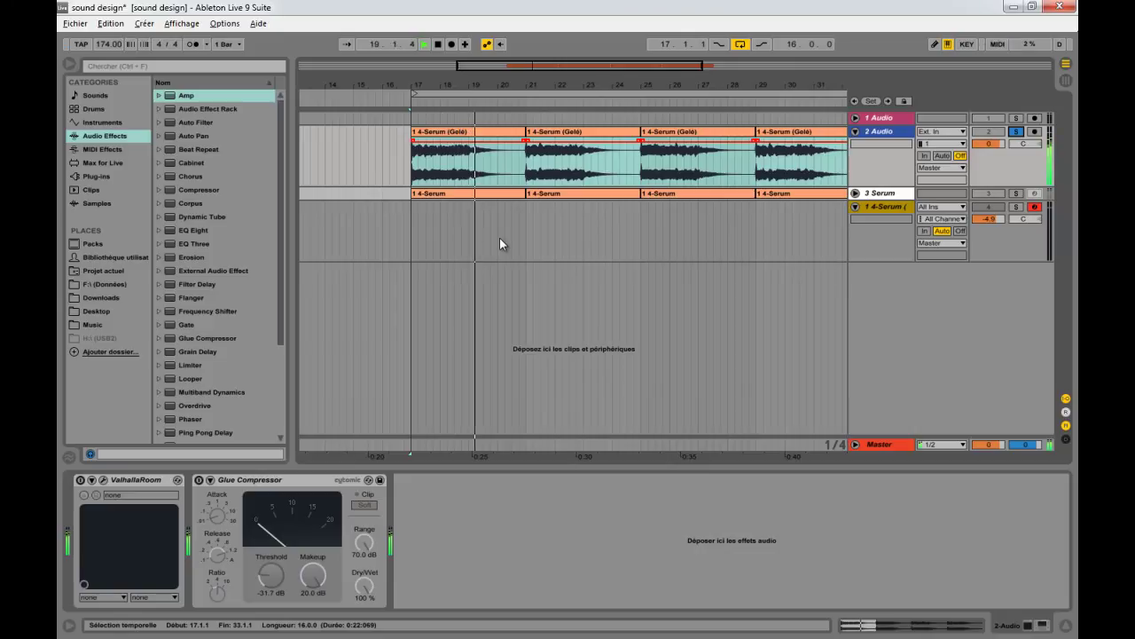
{"action": "key", "text": "space"}
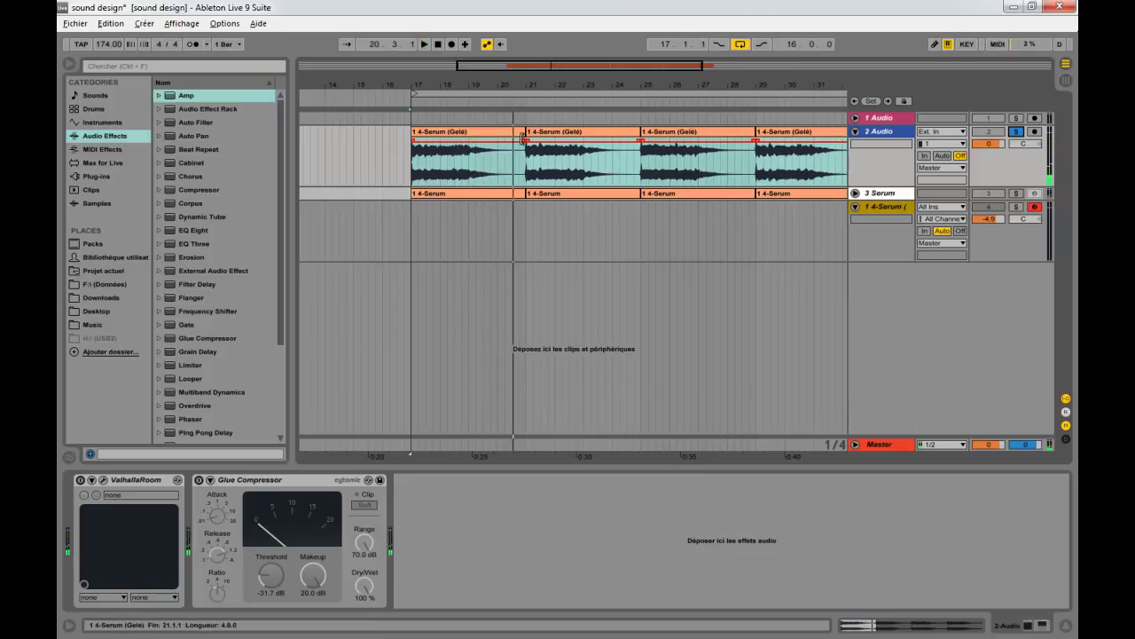
- Reverse each of the four frozen audio clips on the 2 Audio track
{"action": "left_click", "coordinate": [434, 135]}
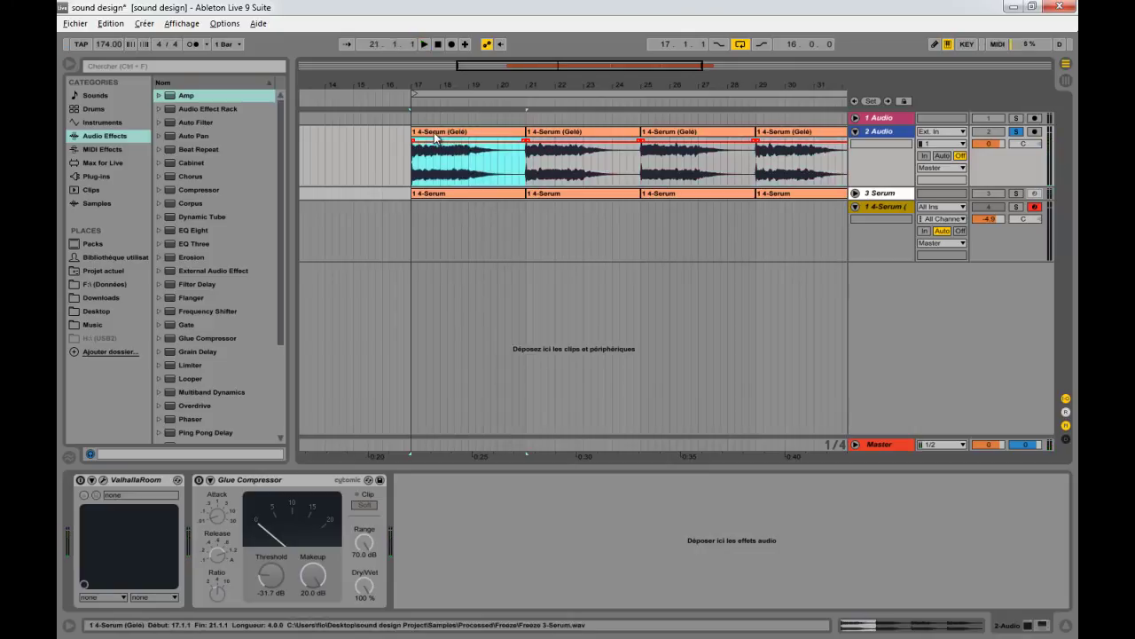
{"action": "double_click", "coordinate": [435, 136]}
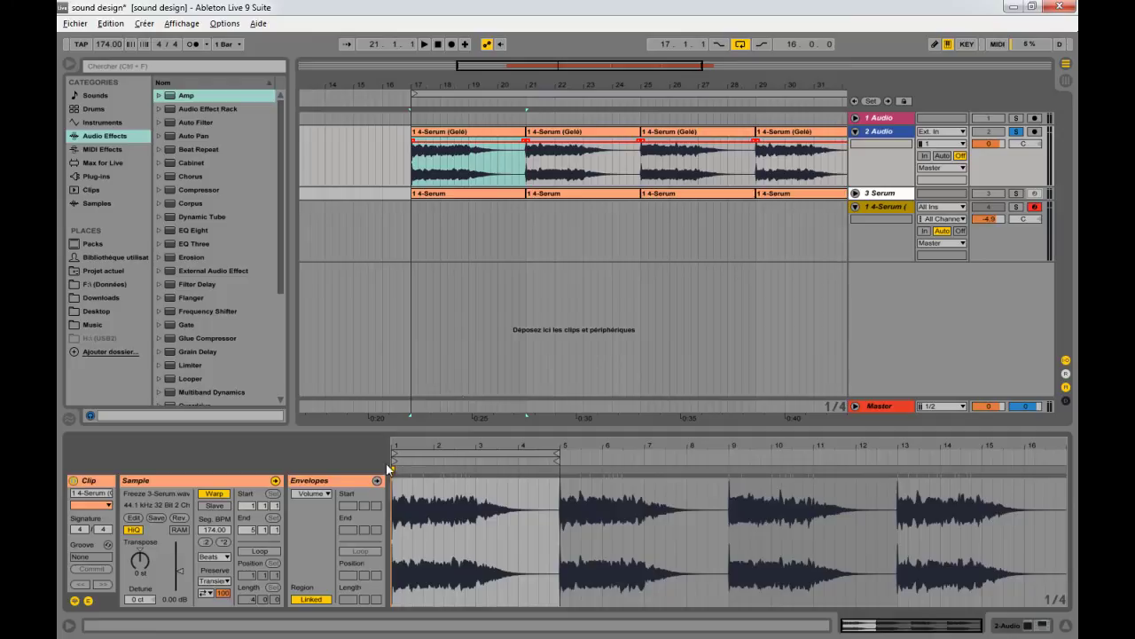
{"action": "left_click", "coordinate": [176, 519]}
{"action": "left_click", "coordinate": [552, 132]}
{"action": "left_click", "coordinate": [179, 520]}
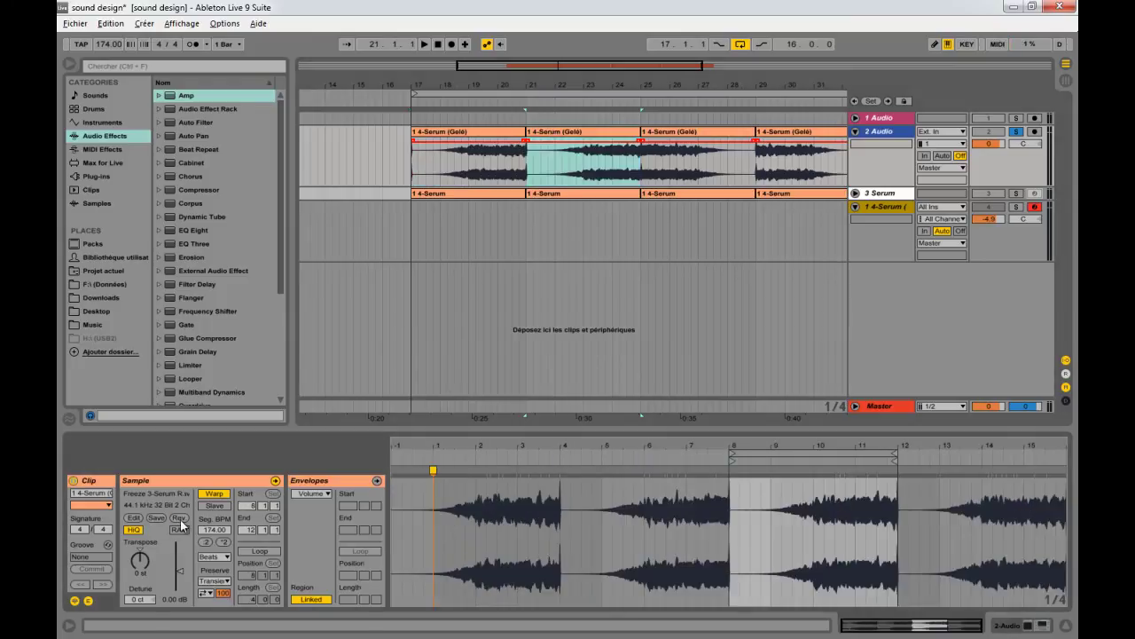
{"action": "left_click", "coordinate": [684, 131]}
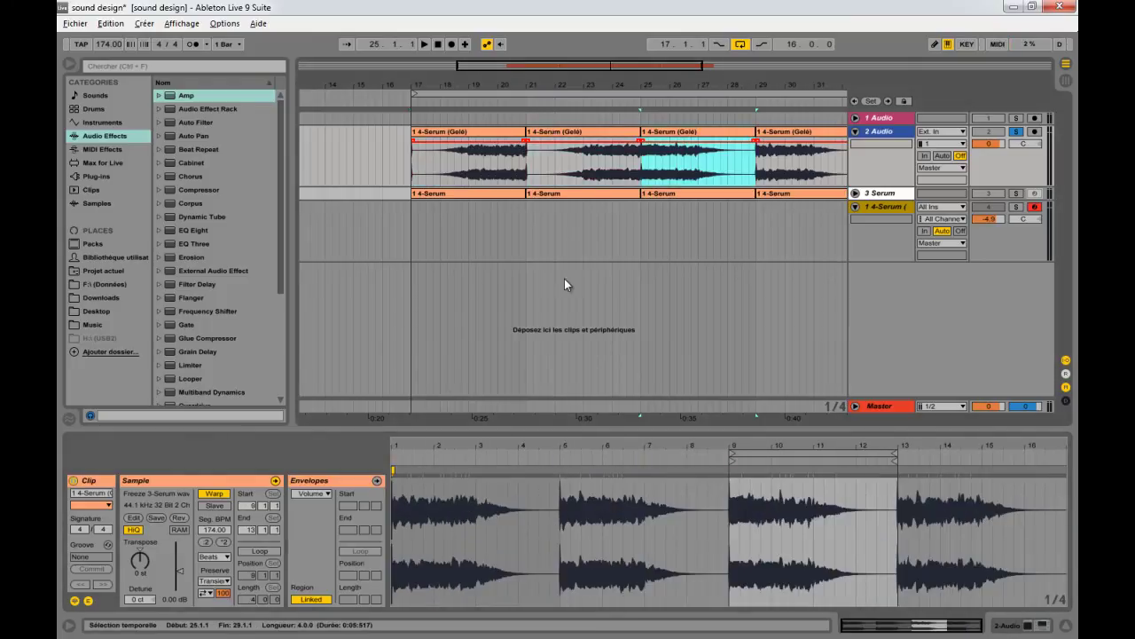
{"action": "left_click", "coordinate": [179, 520]}
{"action": "left_click", "coordinate": [798, 131]}
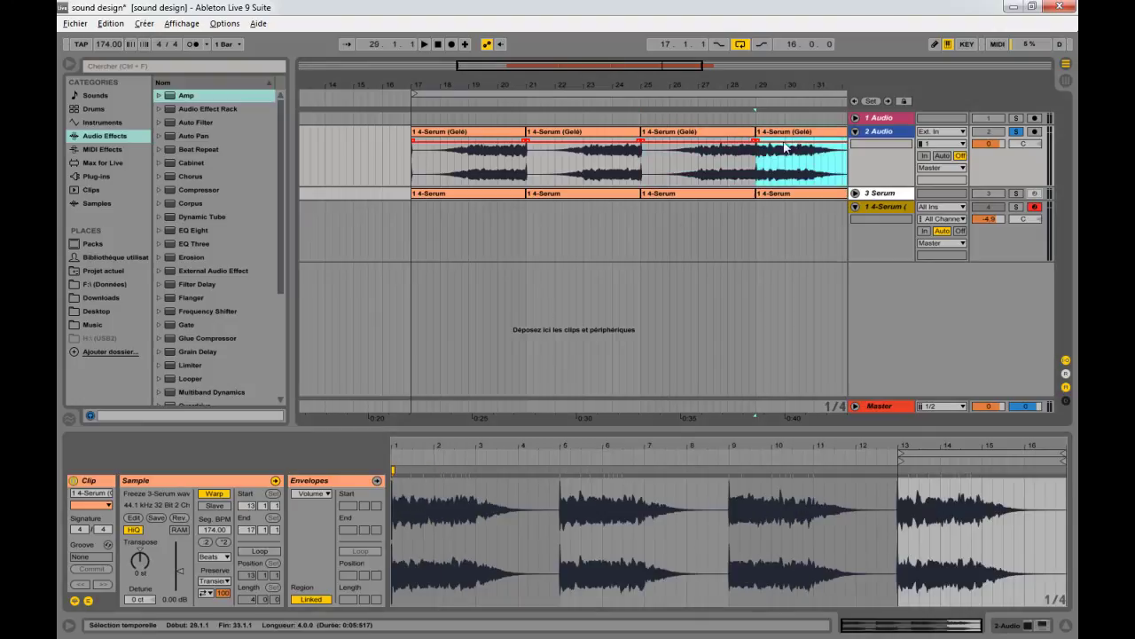
{"action": "left_click", "coordinate": [180, 519]}
- Add a short fade-in at the start of each of the four reversed clips
{"action": "left_click_drag", "start_coordinate": [413, 142], "coordinate": [417, 142]}
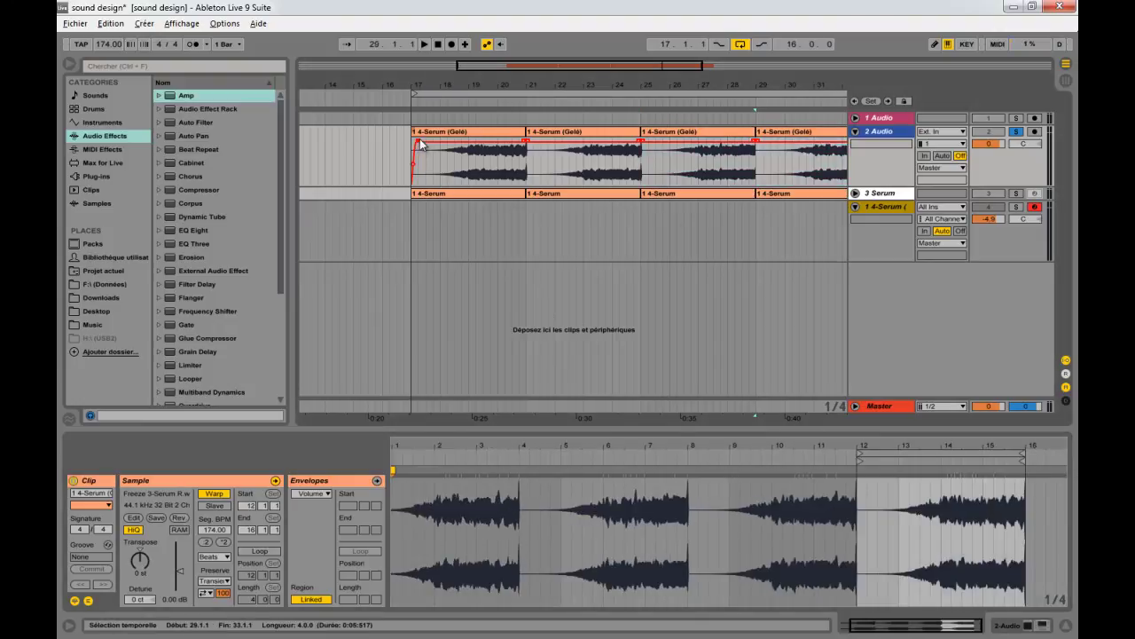
{"action": "left_click_drag", "start_coordinate": [527, 141], "coordinate": [530, 141]}
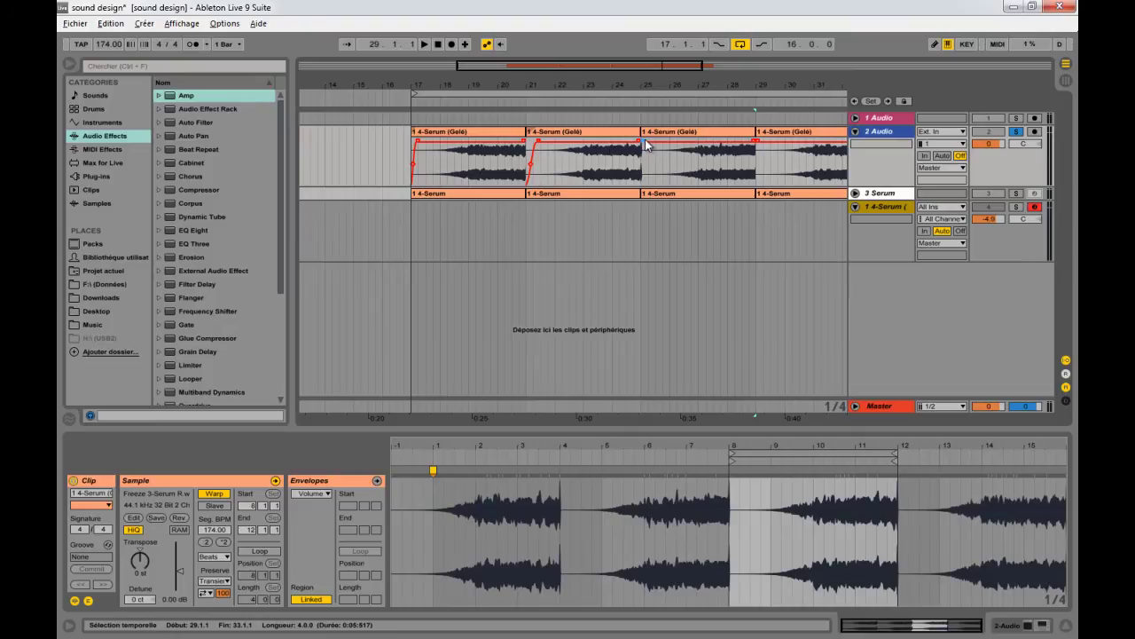
{"action": "left_click_drag", "start_coordinate": [645, 139], "coordinate": [651, 140]}
{"action": "left_click_drag", "start_coordinate": [758, 140], "coordinate": [764, 140]}
- Play from bar 20 to hear the transition between the first two reversed clips
{"action": "left_click_drag", "start_coordinate": [524, 85], "coordinate": [514, 102]}
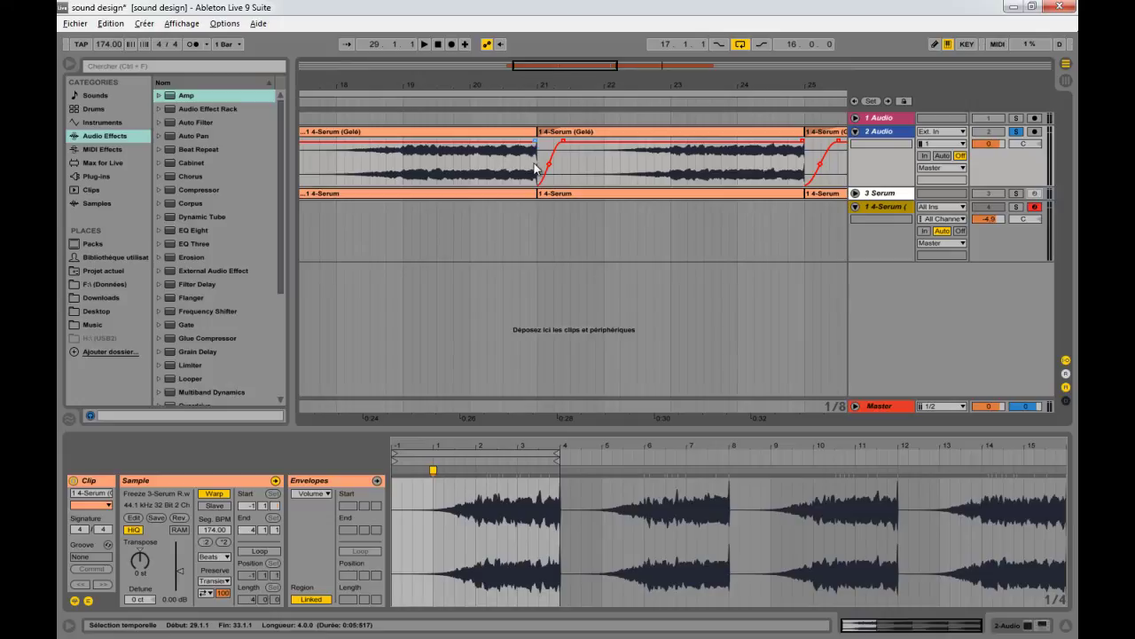
{"action": "left_click", "coordinate": [478, 169]}
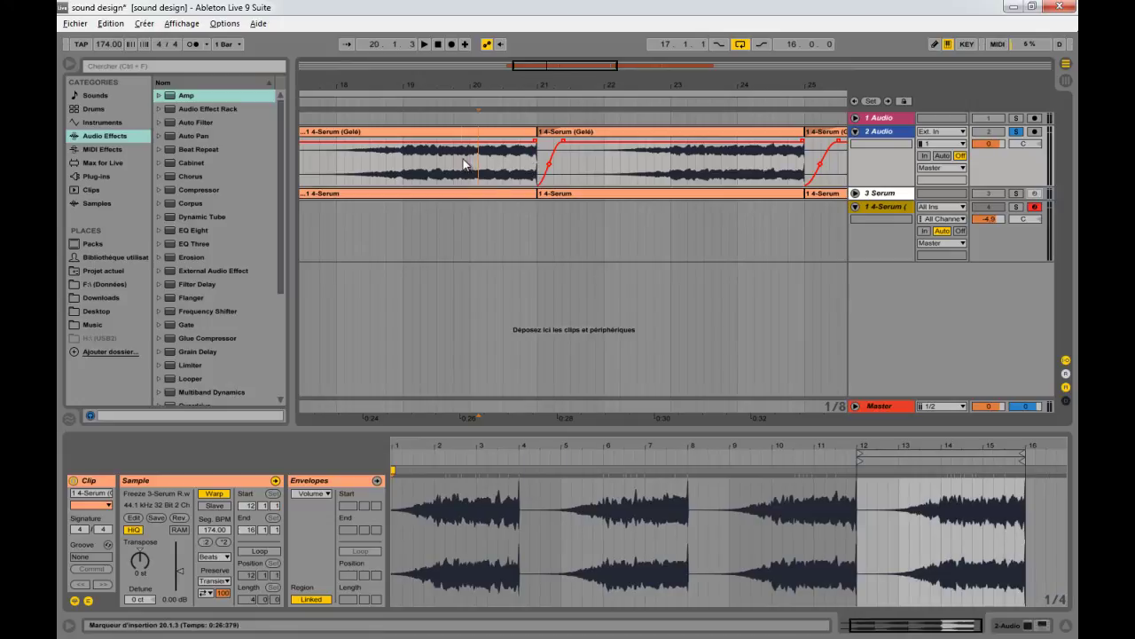
{"action": "key", "text": "space"}
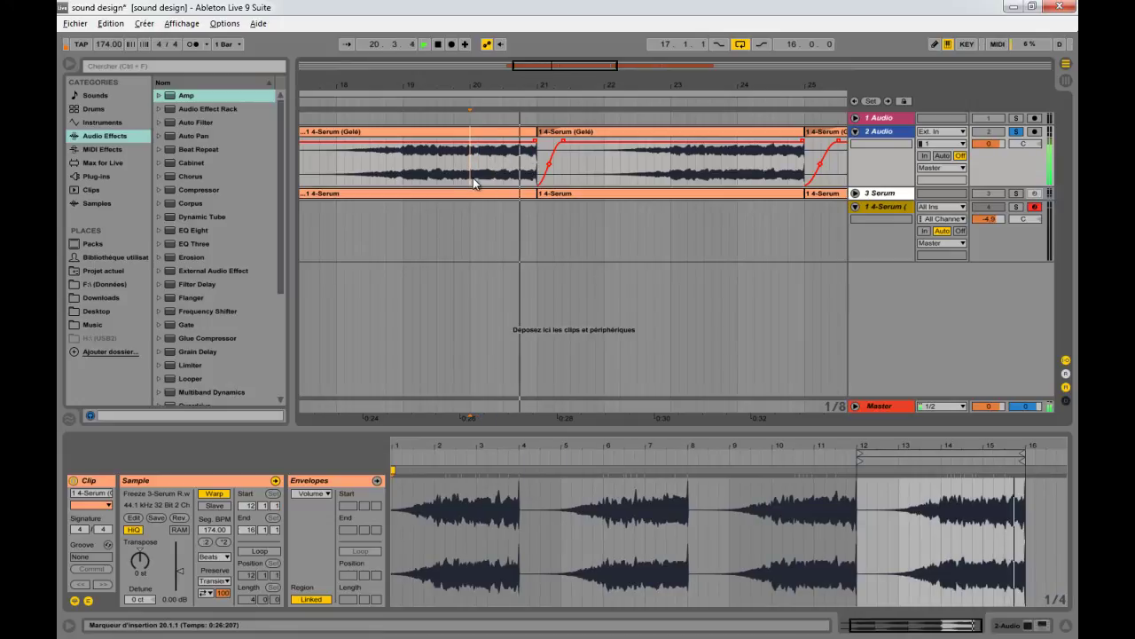
{"action": "key", "text": "space"}
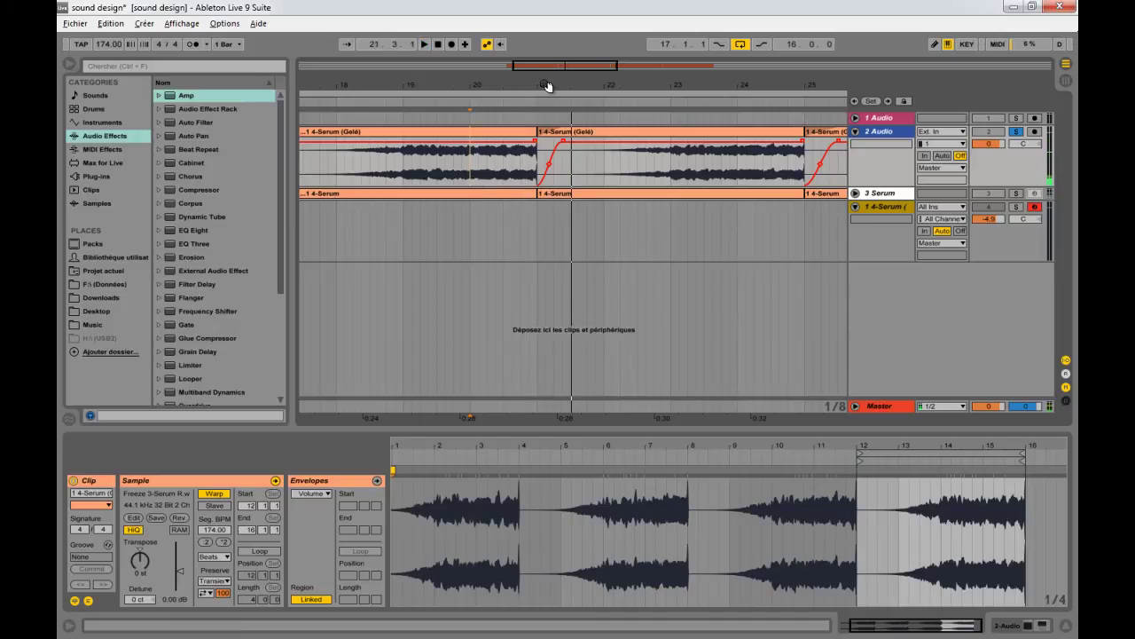
- Add a short fade-out at the end of each of the four reversed clips
{"action": "left_click_drag", "start_coordinate": [547, 88], "coordinate": [512, 87]}
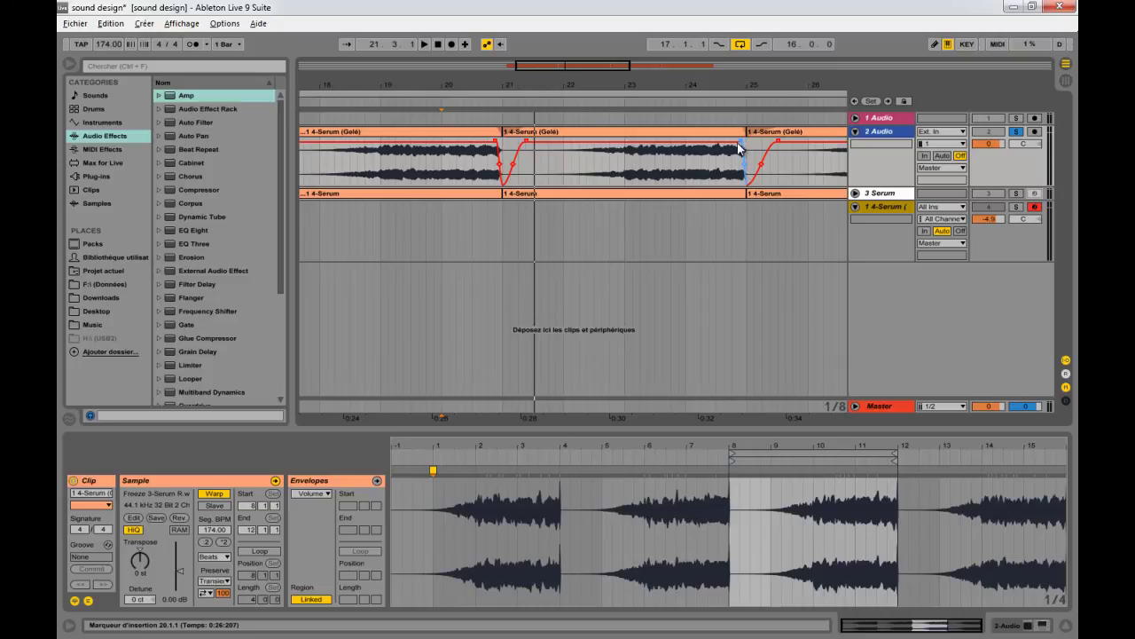
{"action": "left_click_drag", "start_coordinate": [758, 87], "coordinate": [806, 88]}
{"action": "left_click", "coordinate": [784, 146]}
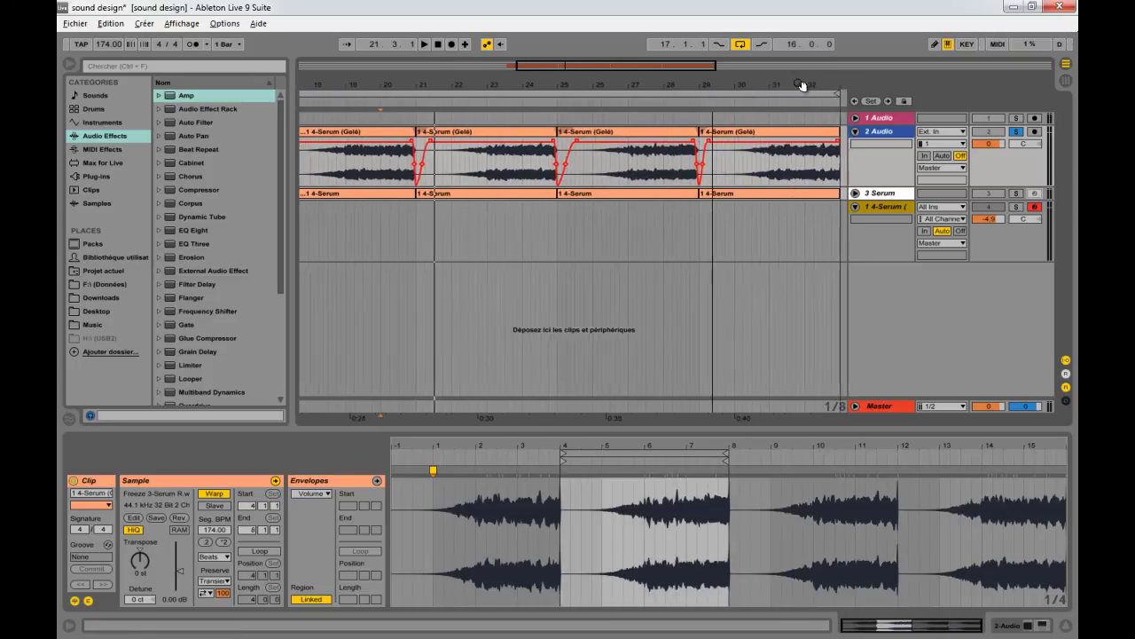
{"action": "left_click", "coordinate": [834, 144]}
- Play from just before bar 21 to check the faded transitions between the reversed clips
{"action": "left_click", "coordinate": [400, 168]}
{"action": "key", "text": "space"}
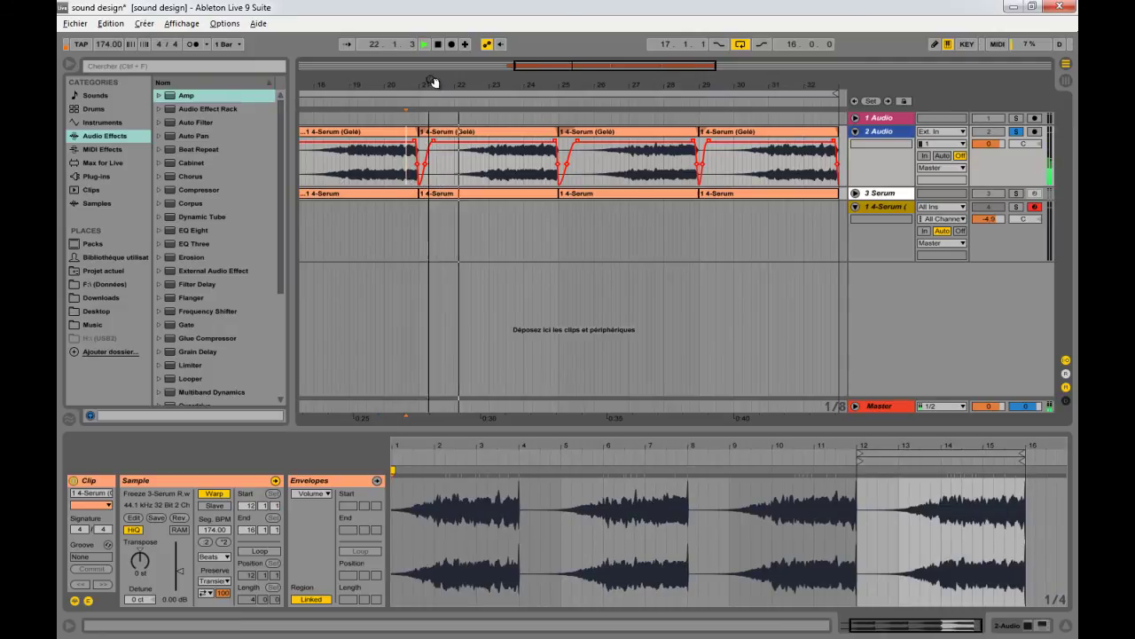
{"action": "left_click_drag", "start_coordinate": [433, 85], "coordinate": [434, 82]}
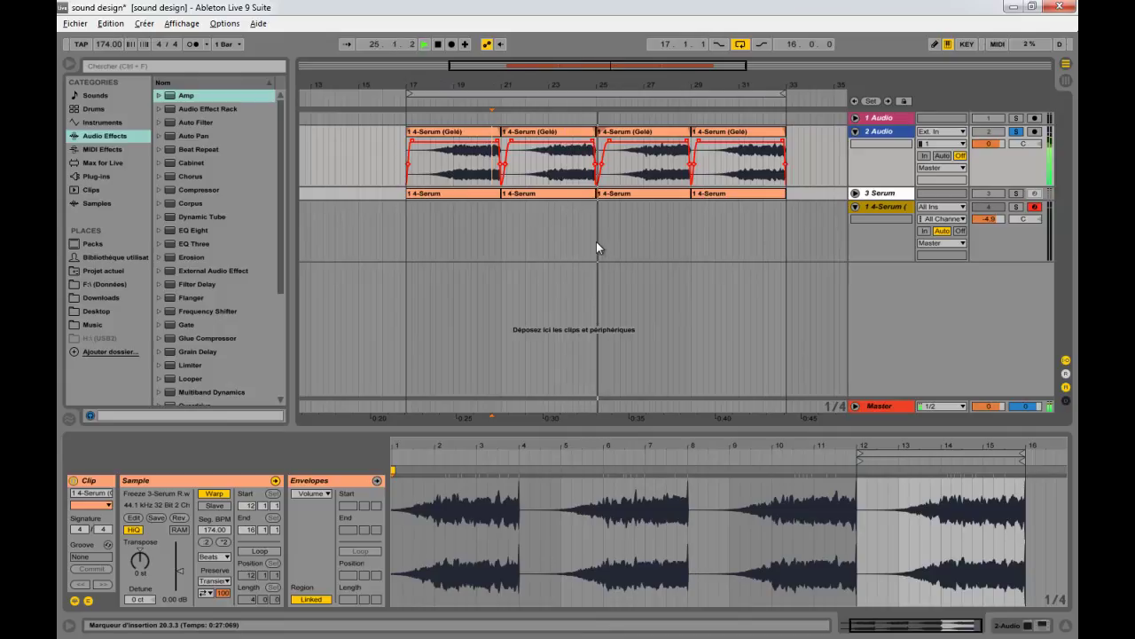
{"action": "key", "text": "space"}
- Switch on ValhallaRoom on the 2 Audio track and go over its Decay and Predelay settings in the plug-in window
{"action": "left_click", "coordinate": [878, 131]}
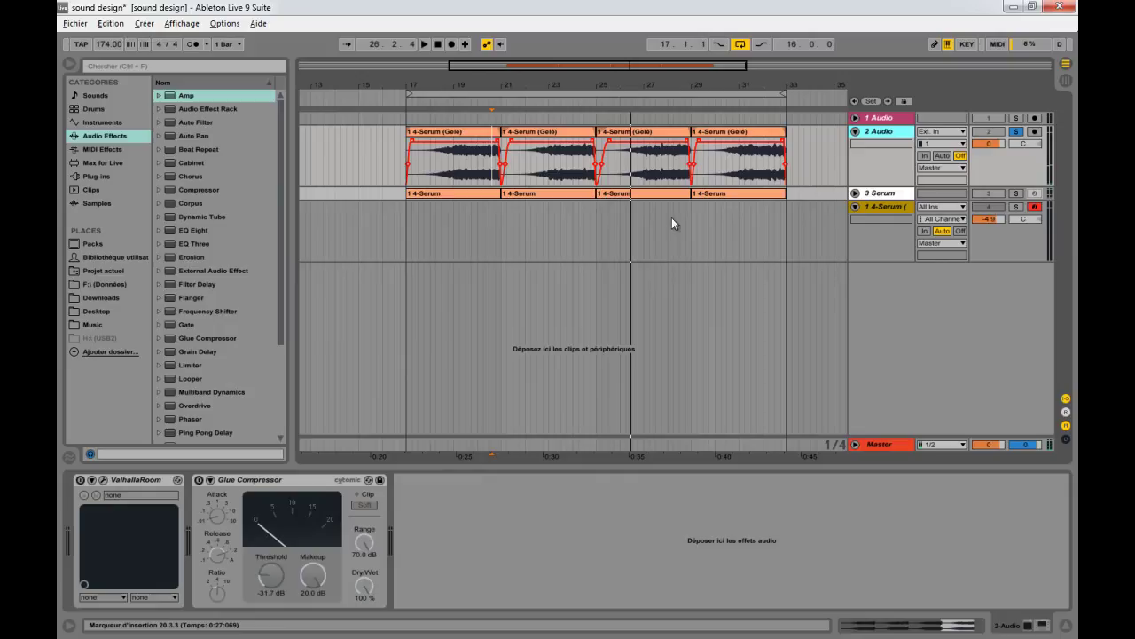
{"action": "left_click", "coordinate": [102, 479]}
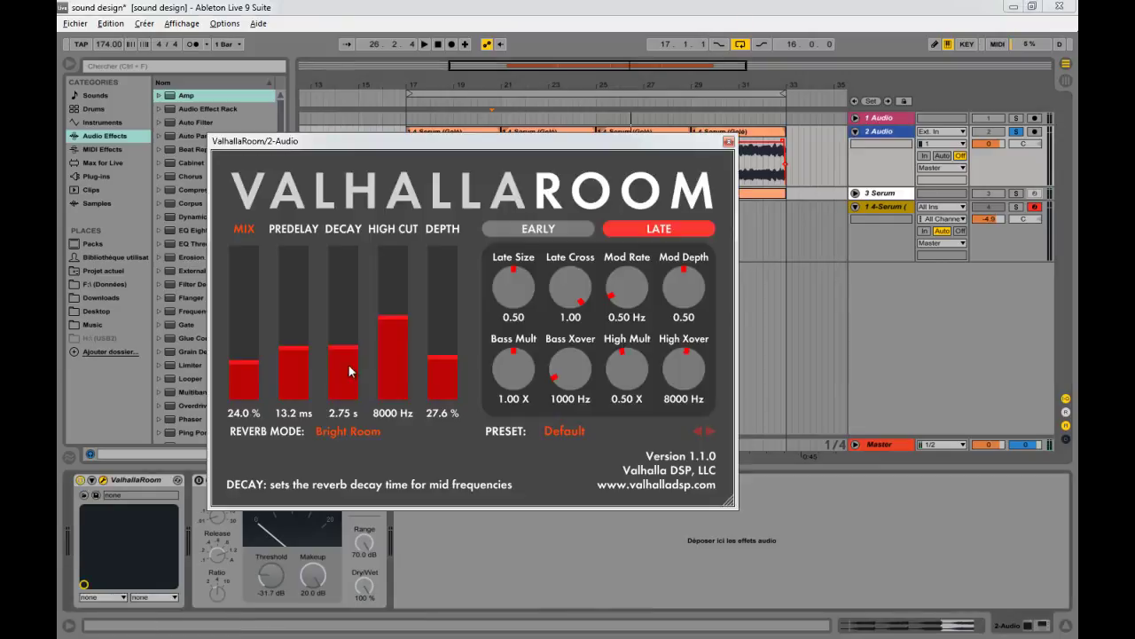
{"action": "left_click_drag", "start_coordinate": [350, 350], "coordinate": [352, 356]}
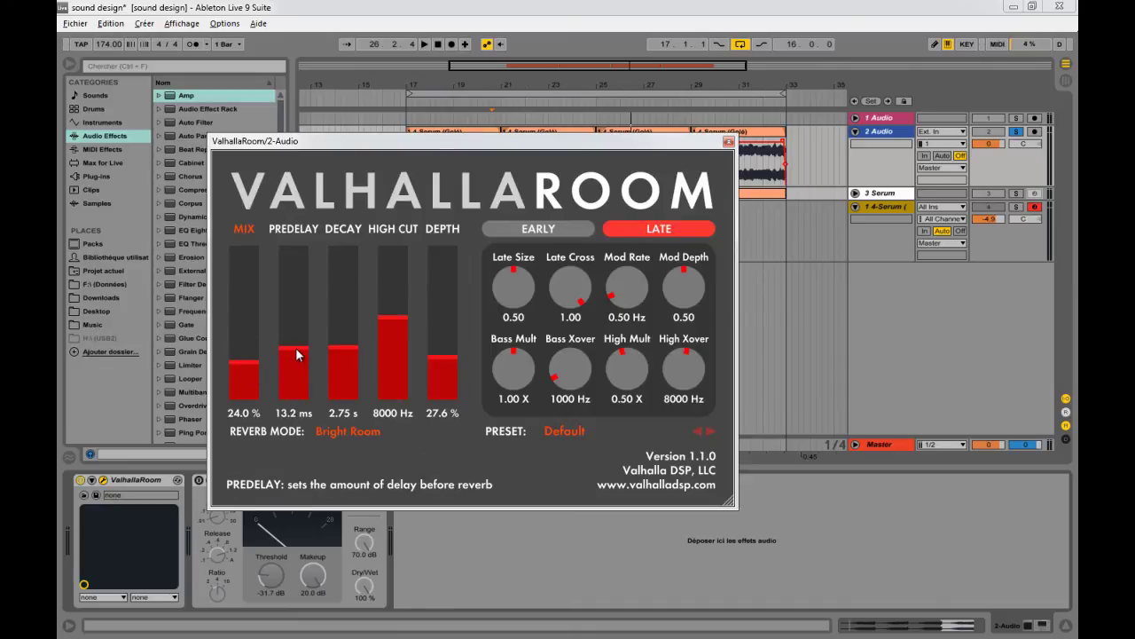
{"action": "left_click_drag", "start_coordinate": [296, 350], "coordinate": [301, 353]}
{"action": "left_click", "coordinate": [728, 142]}
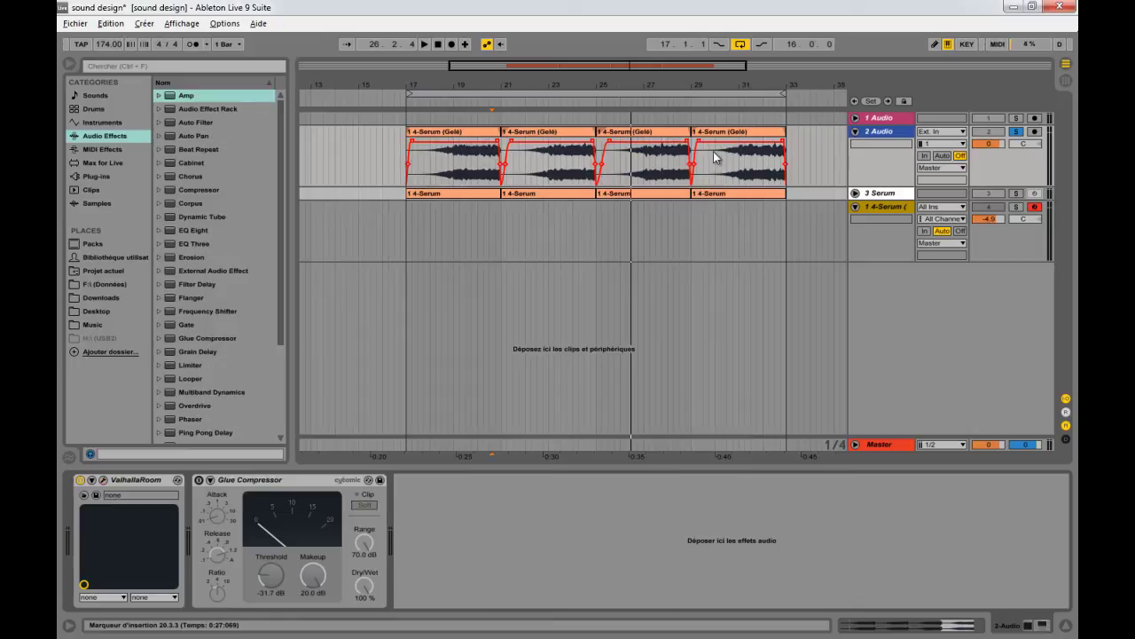
- Play the reversed clips with reverb from bar 17, and place the insertion marker at 20.4.1
{"action": "left_click", "coordinate": [425, 151]}
{"action": "key", "text": "space"}
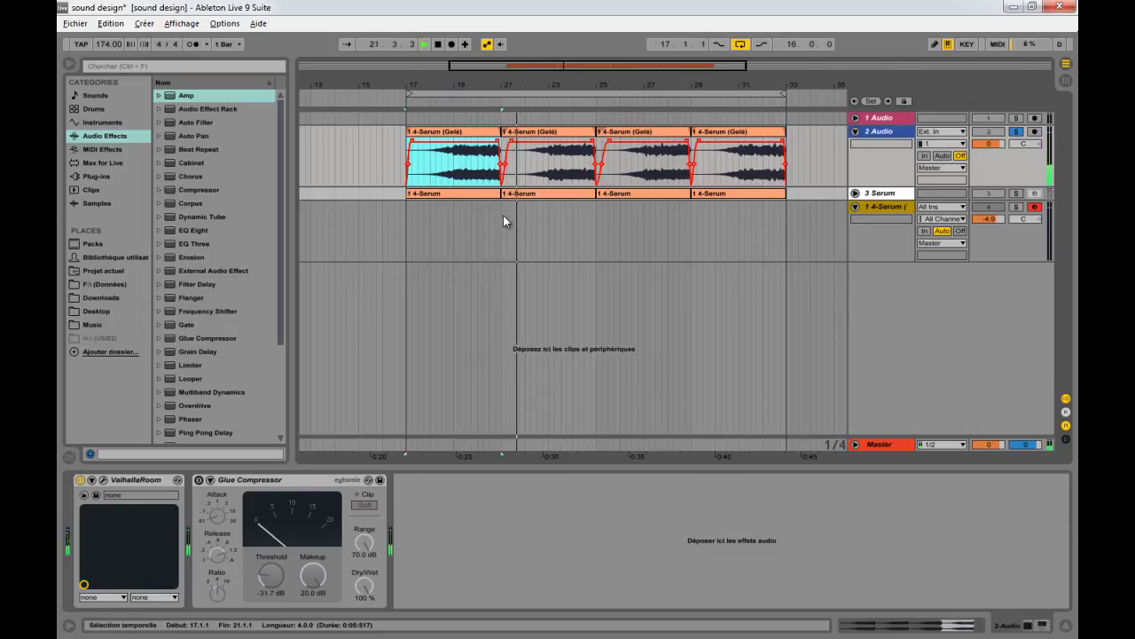
{"action": "key", "text": "space"}
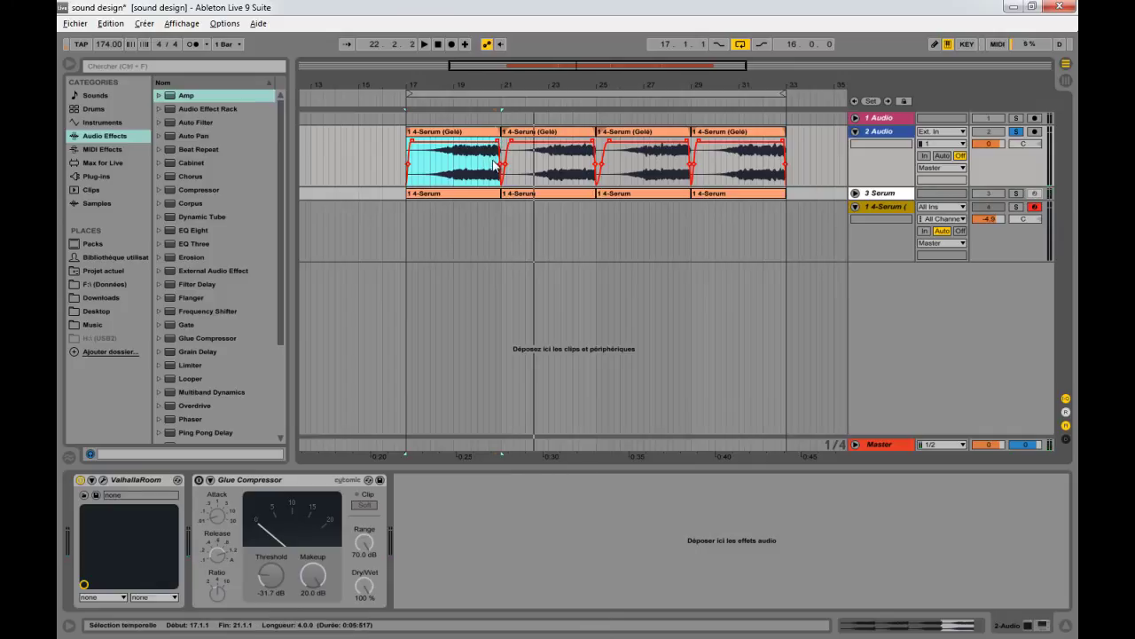
{"action": "left_click", "coordinate": [494, 165]}
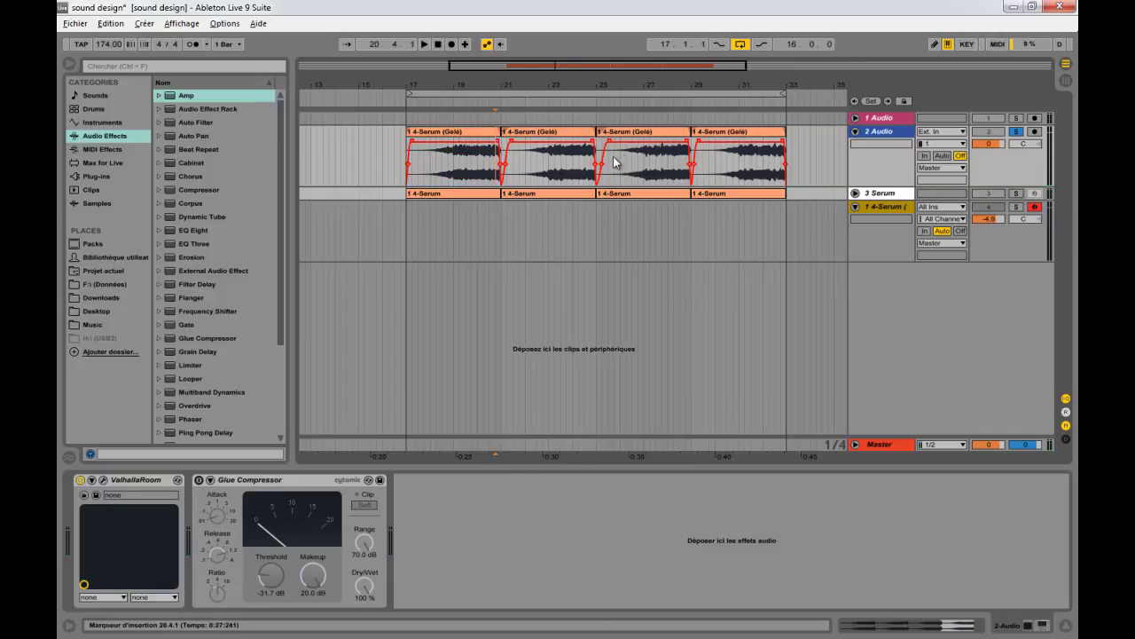
- Switch on the Glue Compressor on the 2 Audio track and play the reversed clips from bar 17
{"action": "left_click", "coordinate": [200, 480]}
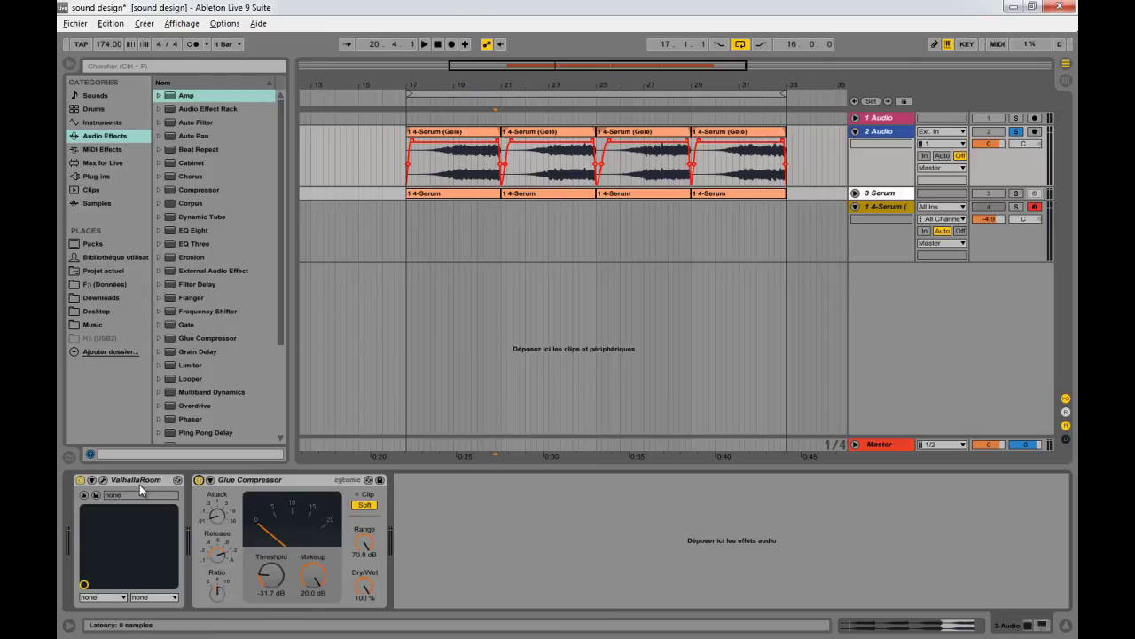
{"action": "key", "text": "space"}
{"action": "key", "text": "space"}
{"action": "left_click", "coordinate": [414, 133]}
{"action": "left_click", "coordinate": [414, 134]}
{"action": "key", "text": "space"}
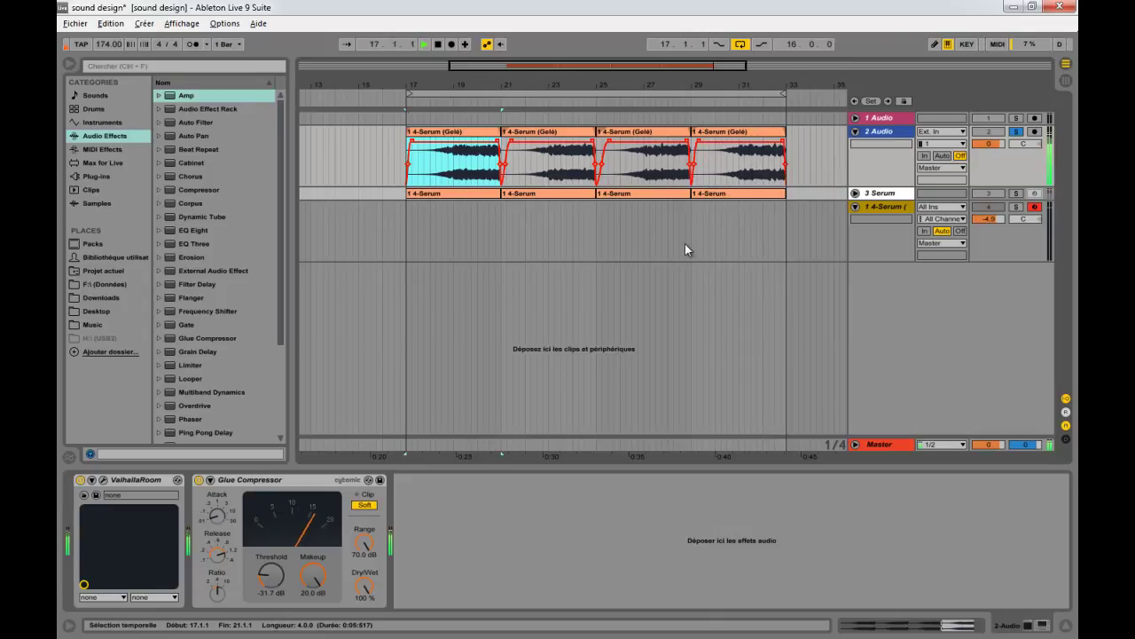
{"action": "left_click", "coordinate": [891, 136]}
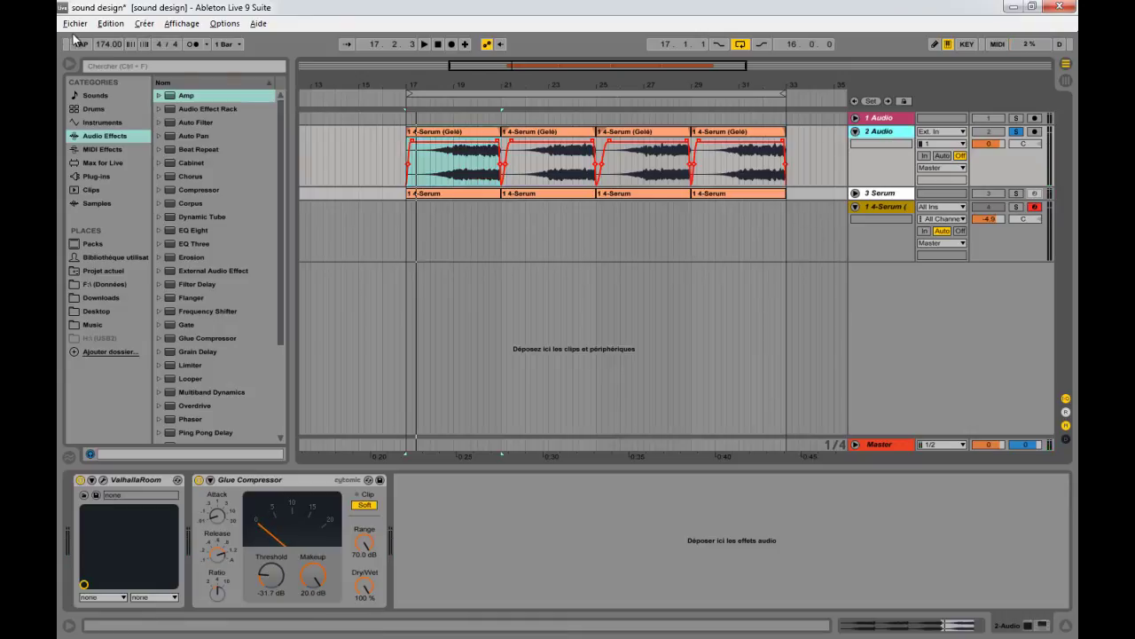
- Open the recent Live Set "depard megaa neuro" without saving the changes to "sound design"
{"action": "left_click", "coordinate": [855, 206]}
{"action": "left_click", "coordinate": [857, 208]}
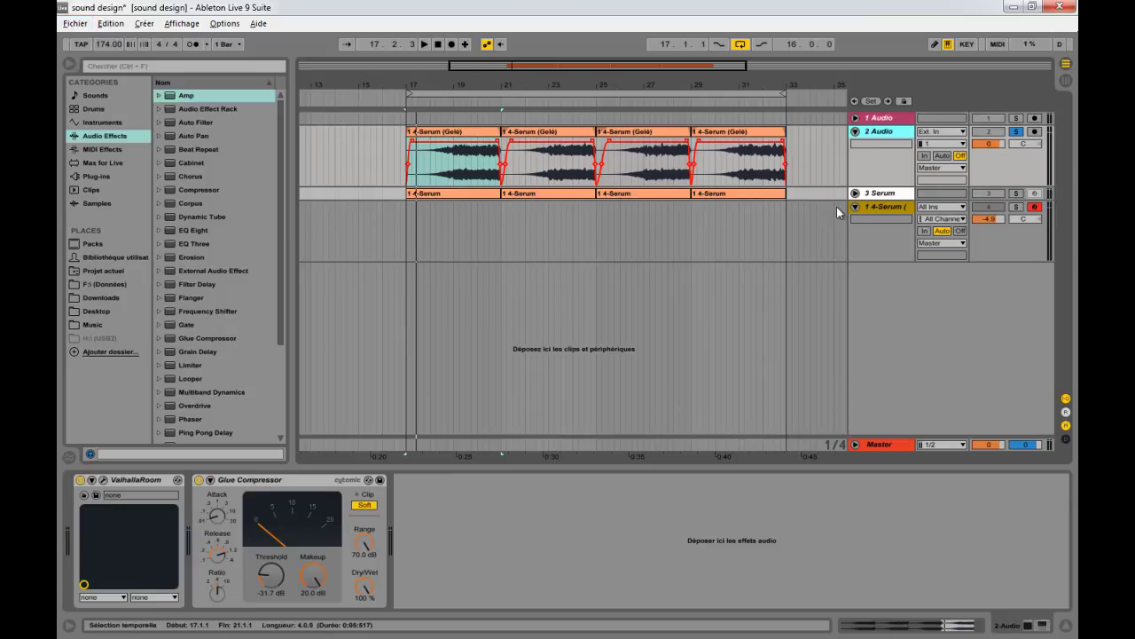
{"action": "left_click", "coordinate": [76, 24]}
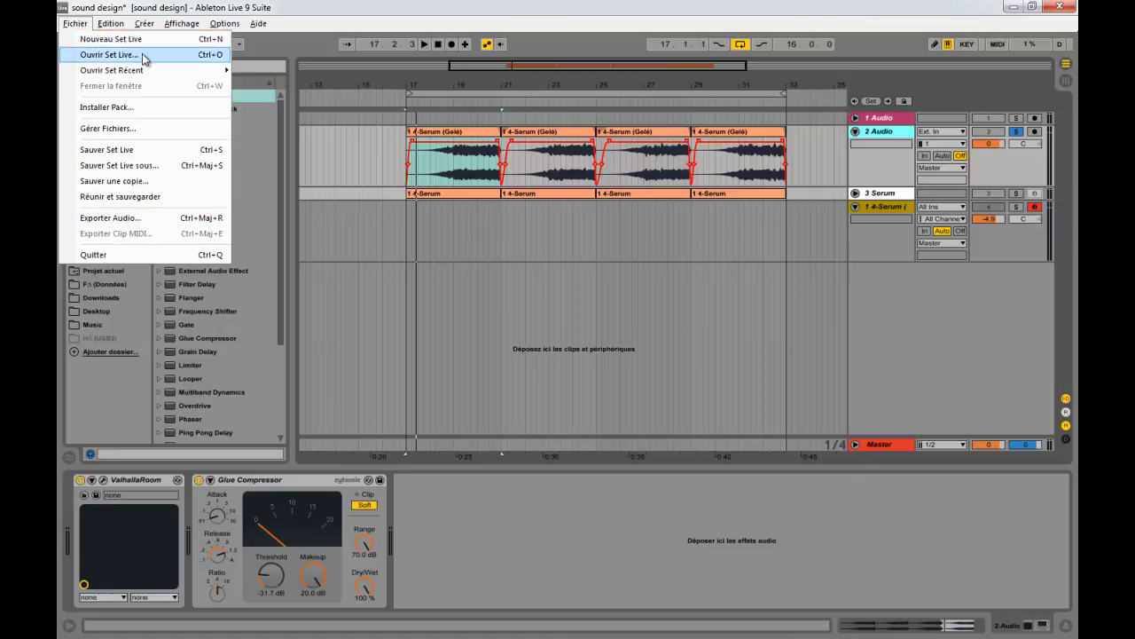
{"action": "mouse_move", "coordinate": [160, 70]}
{"action": "left_click", "coordinate": [299, 75]}
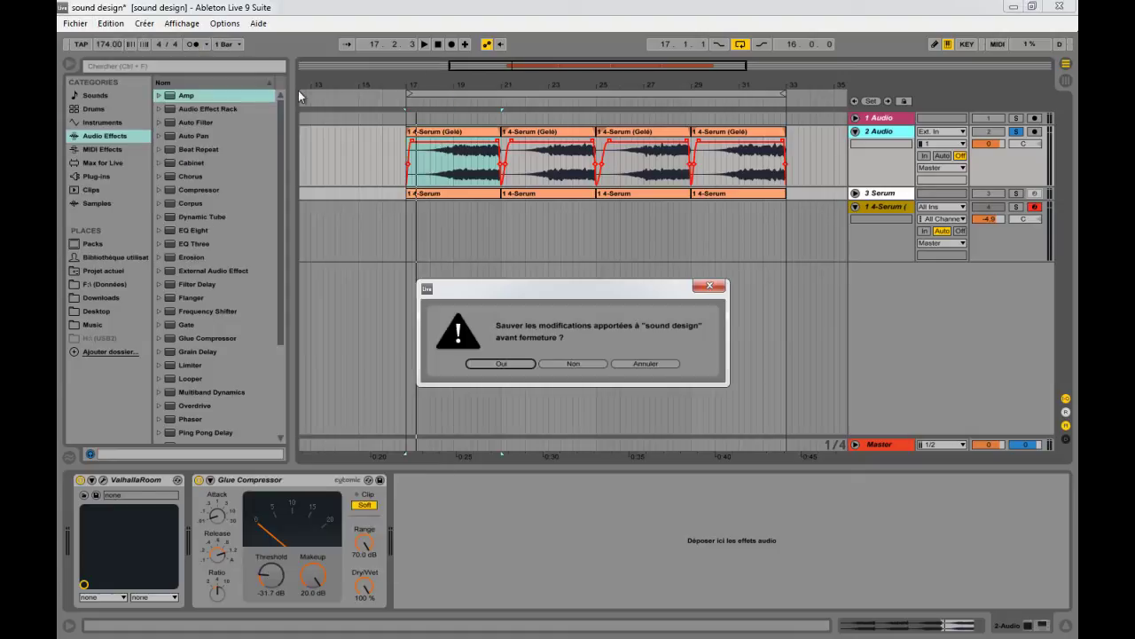
{"action": "left_click", "coordinate": [561, 363]}
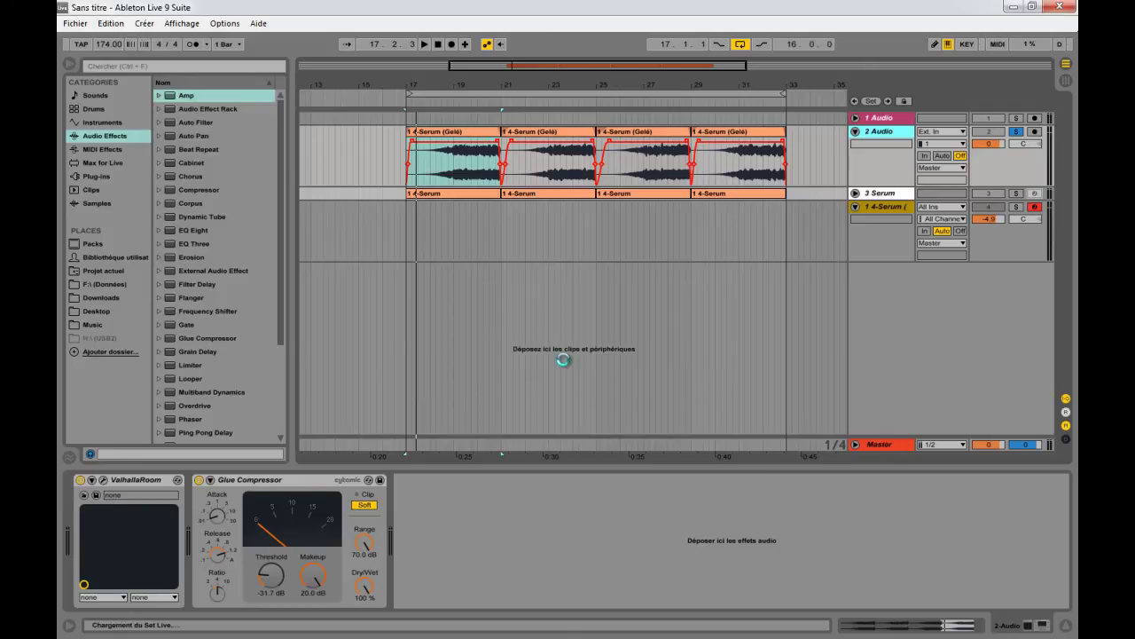
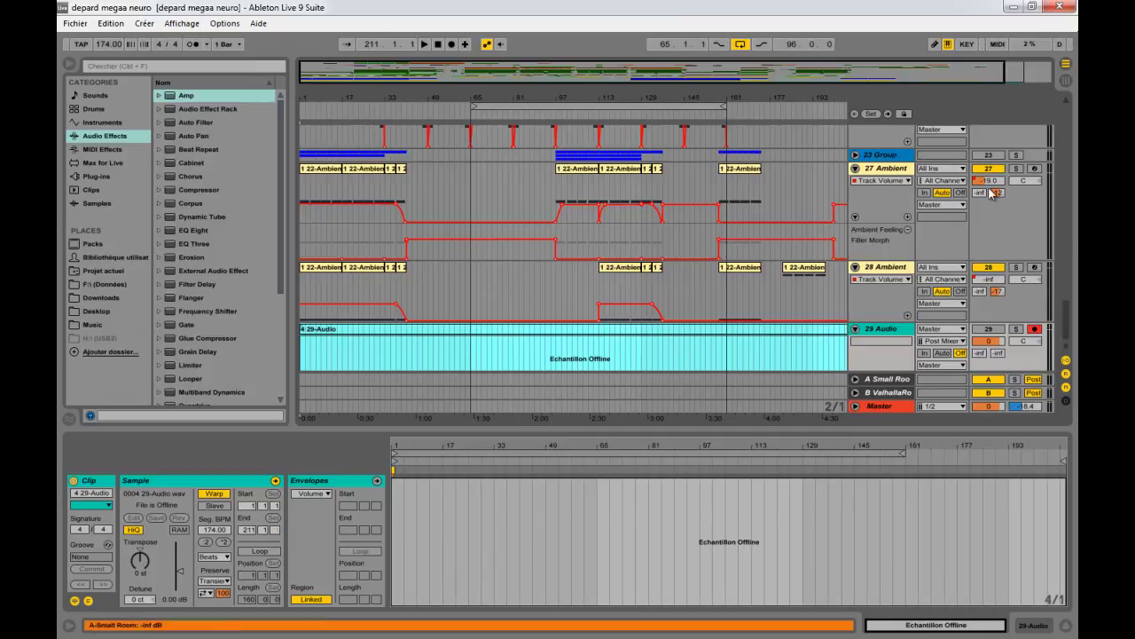
- Solo the 3 Audio track and play its frozen bass clip from bar 17
{"action": "left_click_drag", "start_coordinate": [1068, 333], "coordinate": [1064, 124]}
{"action": "left_click_drag", "start_coordinate": [352, 94], "coordinate": [599, 115]}
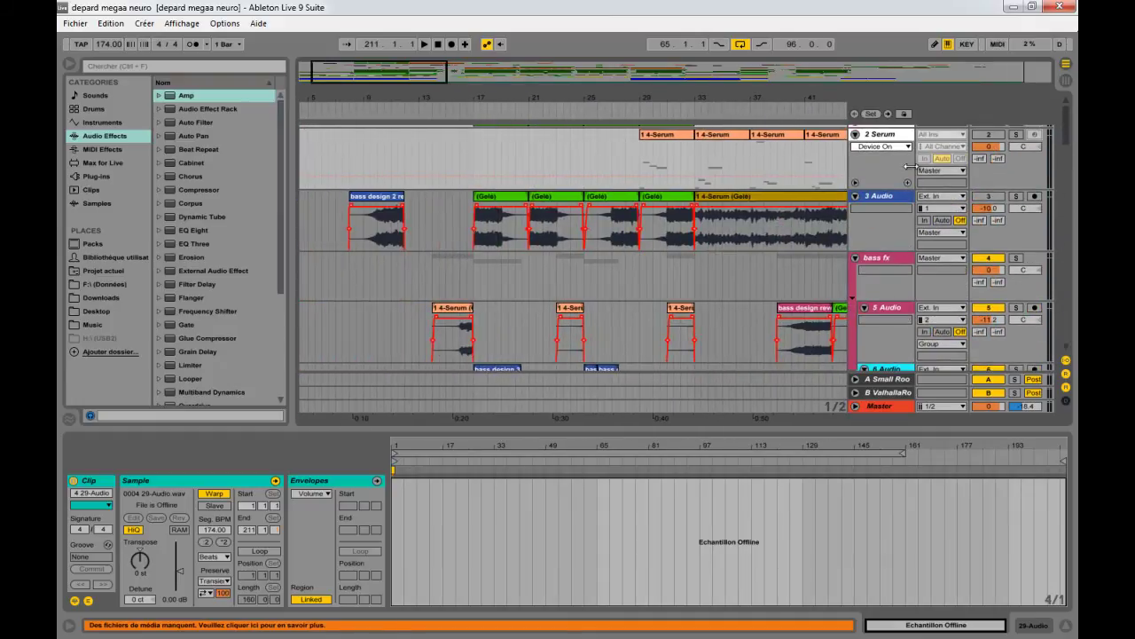
{"action": "left_click", "coordinate": [1015, 196]}
{"action": "left_click", "coordinate": [493, 197]}
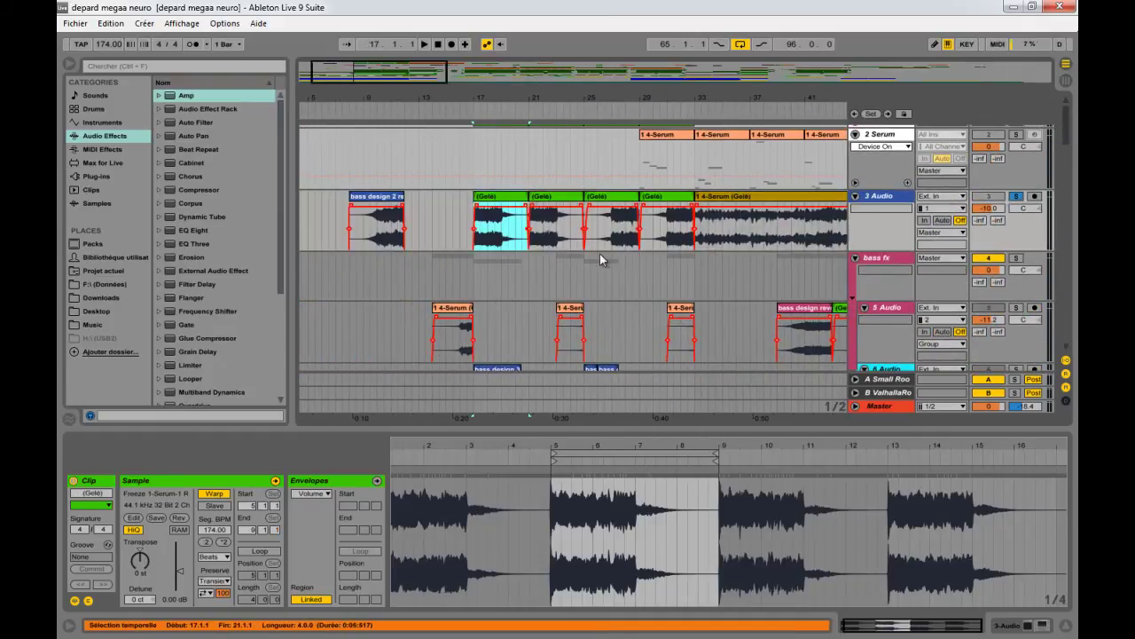
{"action": "key", "text": "space"}
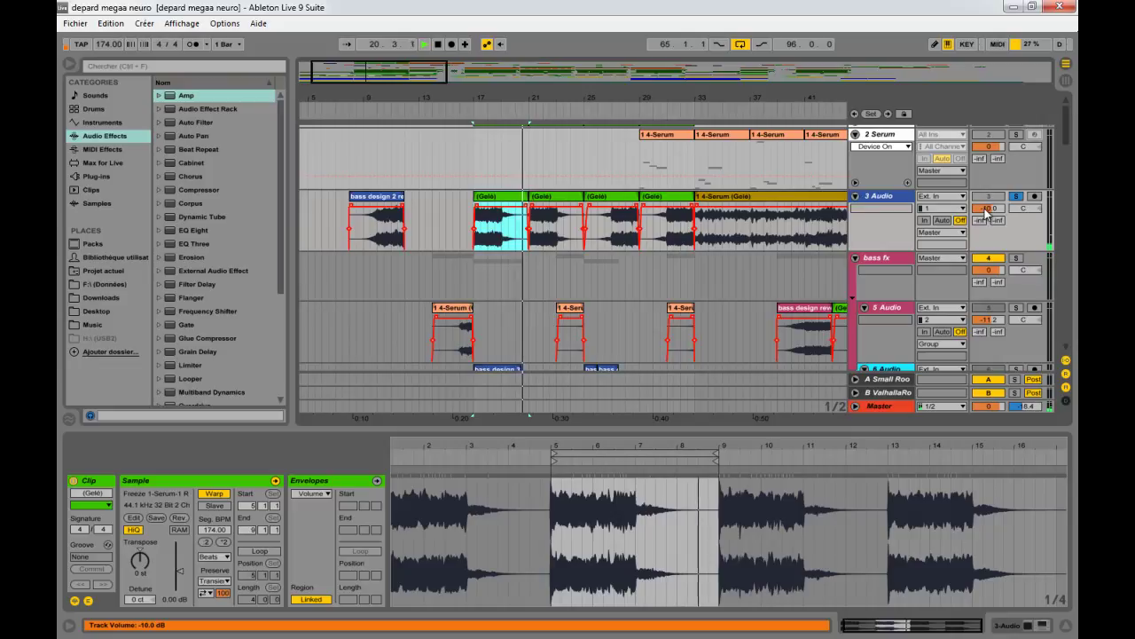
{"action": "key", "text": "space"}
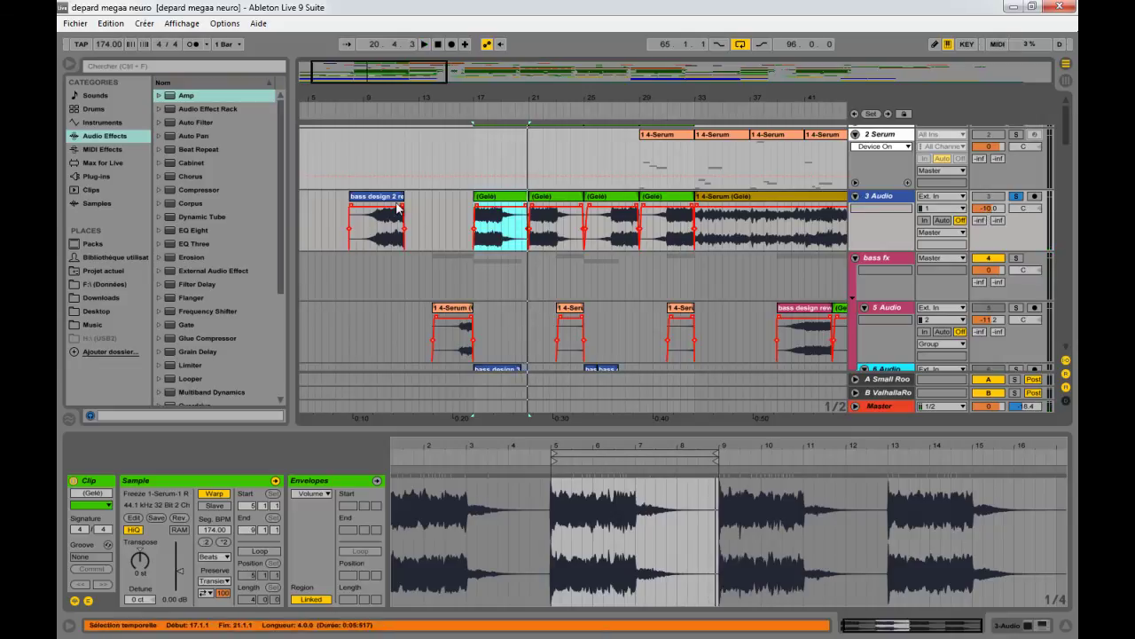
- Play the "bass design 2" clip at bar 8 and display the effects of the 3 Audio track
{"action": "left_click", "coordinate": [373, 226]}
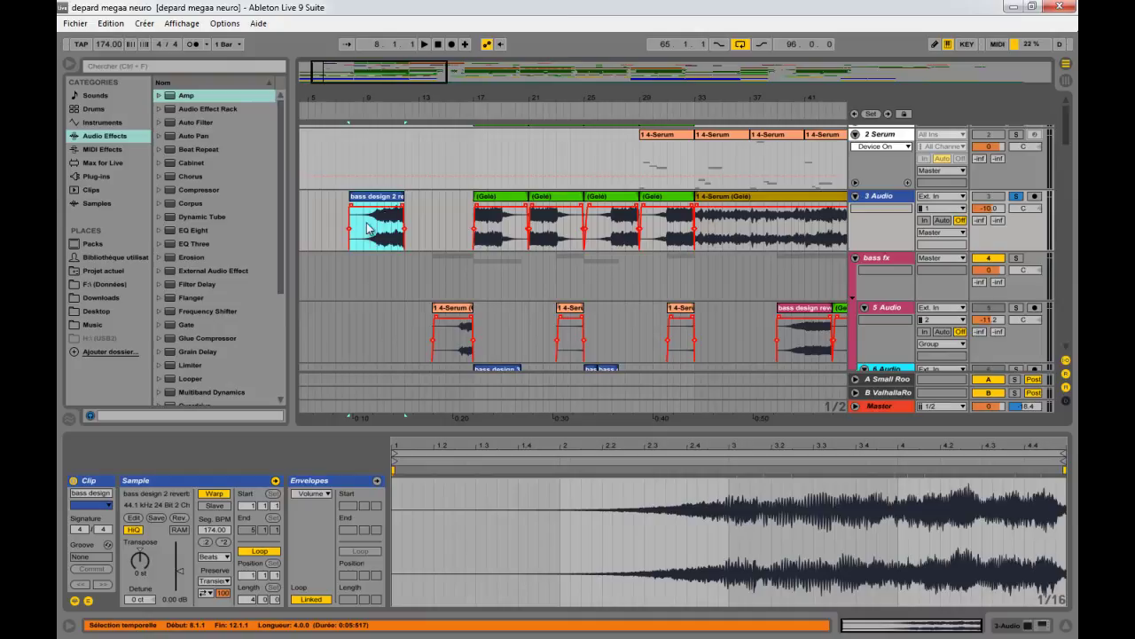
{"action": "key", "text": "space"}
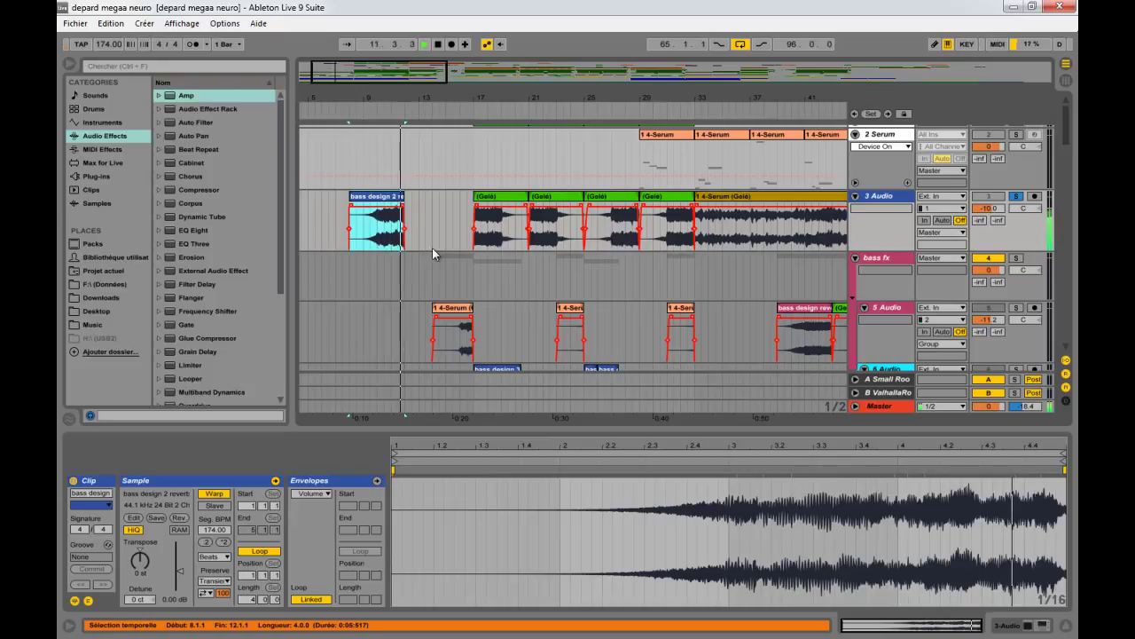
{"action": "key", "text": "space"}
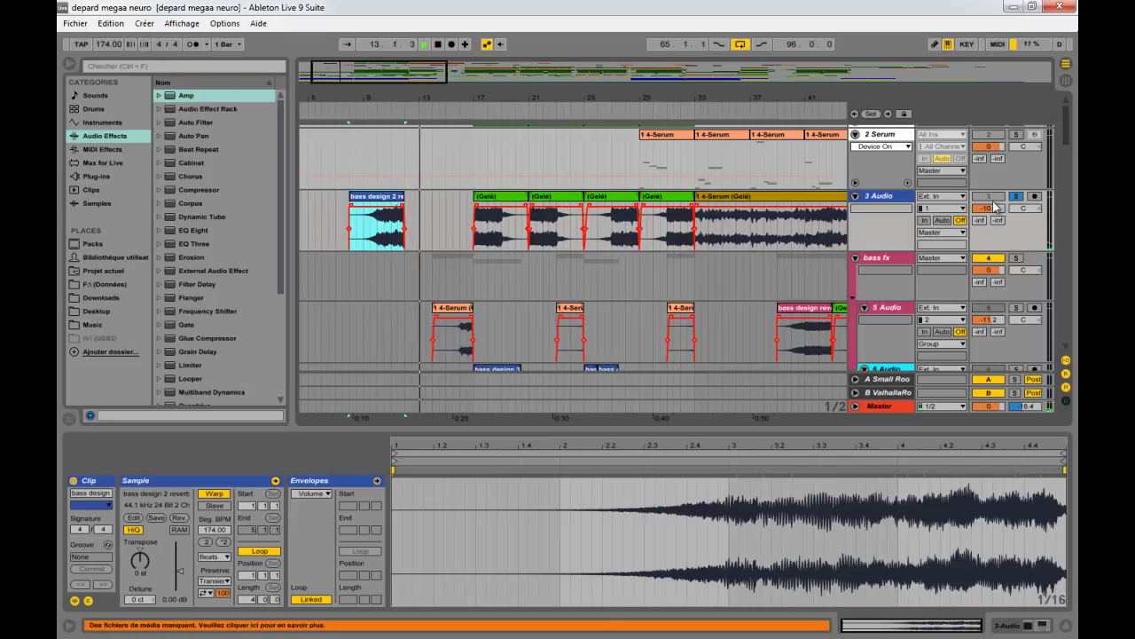
{"action": "left_click", "coordinate": [890, 196]}
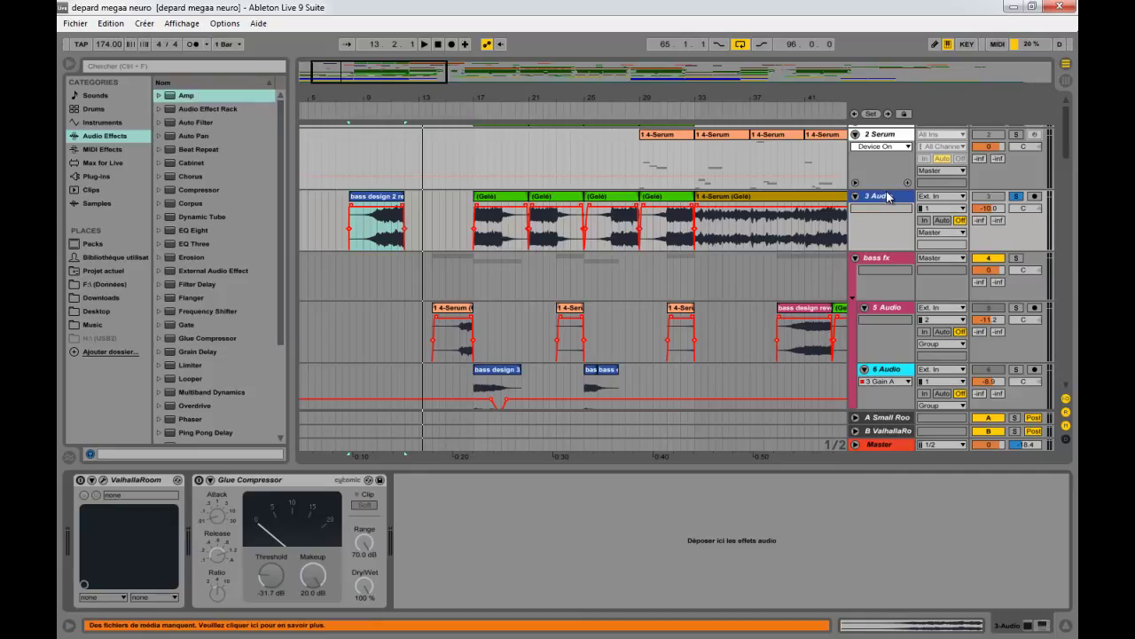
- Look over the bass clips across the arrangement and check the effect chains of the 5 Audio track and the bass fx group
{"action": "left_click_drag", "start_coordinate": [654, 95], "coordinate": [654, 96]}
{"action": "scroll", "coordinate": [652, 292], "scroll_direction": "down", "scroll_amount": 1}
{"action": "scroll", "coordinate": [653, 293], "scroll_direction": "down", "scroll_amount": 1}
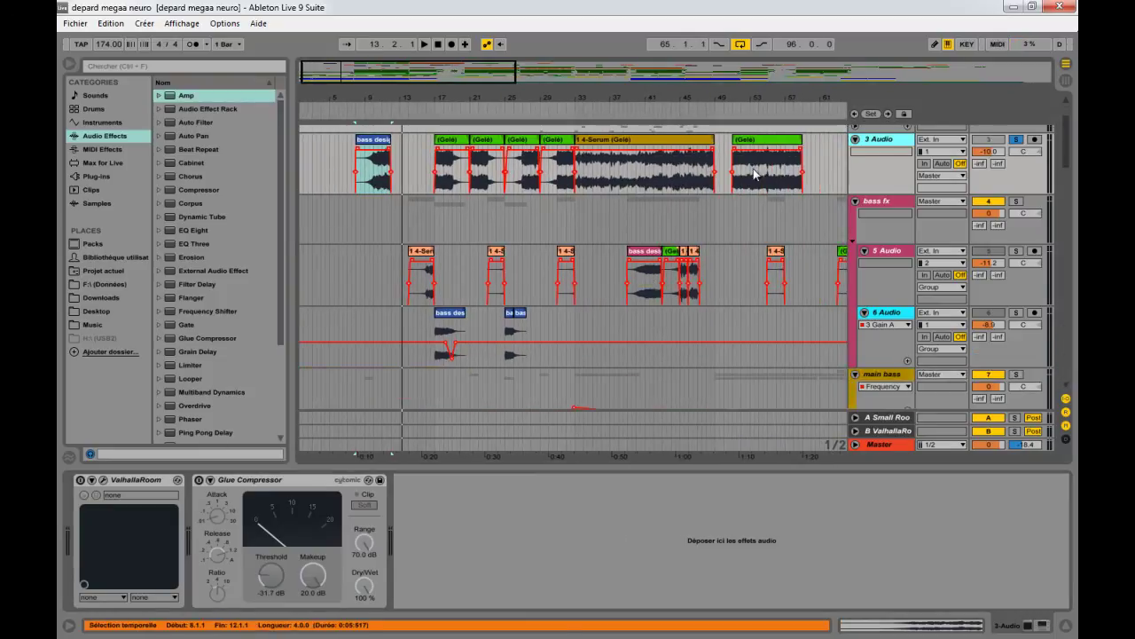
{"action": "left_click", "coordinate": [647, 274]}
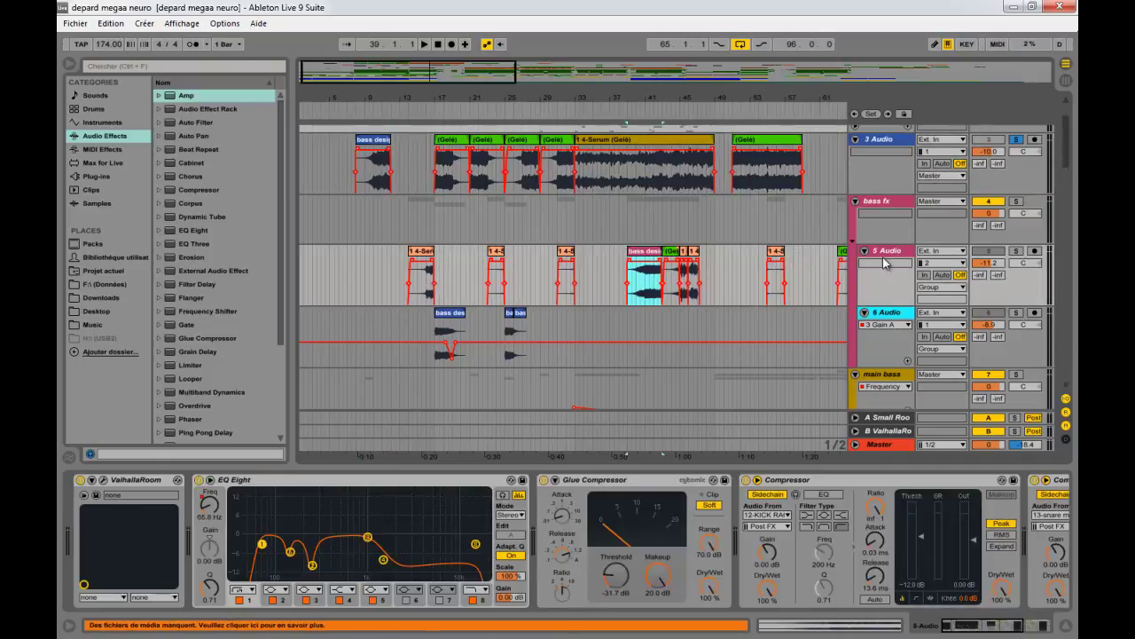
{"action": "left_click", "coordinate": [876, 217]}
{"action": "scroll", "coordinate": [702, 307], "scroll_direction": "up", "scroll_amount": 2}
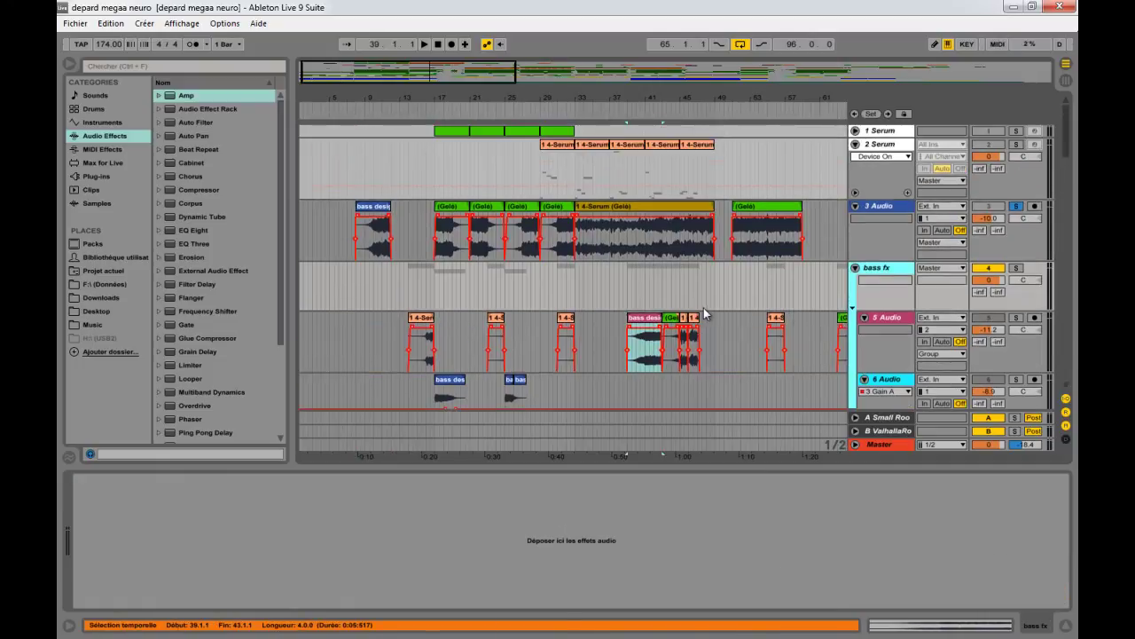
{"action": "scroll", "coordinate": [662, 368], "scroll_direction": "down", "scroll_amount": 3}
{"action": "scroll", "coordinate": [660, 372], "scroll_direction": "down", "scroll_amount": 5}
{"action": "left_click_drag", "start_coordinate": [712, 107], "coordinate": [714, 101]}
{"action": "scroll", "coordinate": [536, 286], "scroll_direction": "up", "scroll_amount": 5}
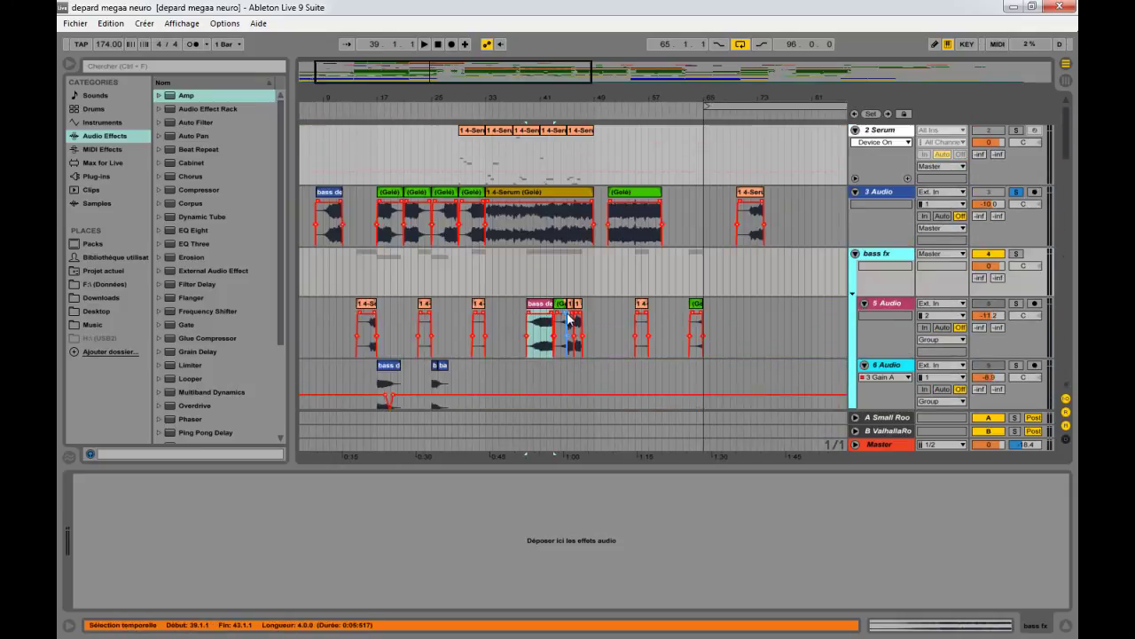
- Highlight bars 31 to 33 and then bars 27 to 29 on the 3 Audio track to examine the reversed sections
{"action": "left_click_drag", "start_coordinate": [482, 100], "coordinate": [482, 103]}
{"action": "left_click_drag", "start_coordinate": [461, 221], "coordinate": [520, 228]}
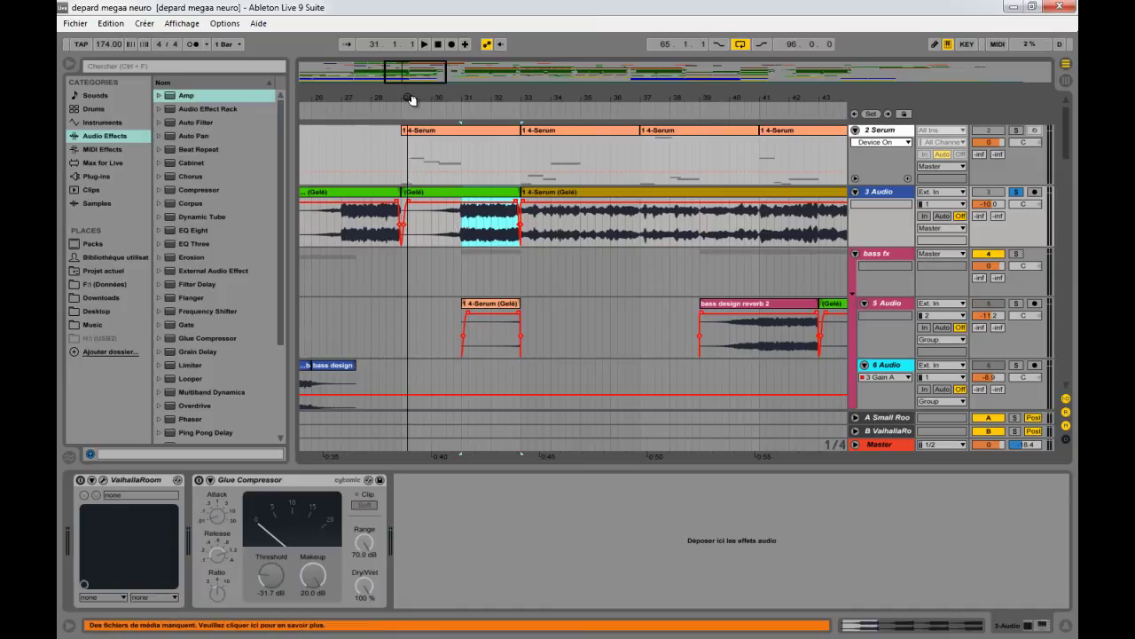
{"action": "left_click_drag", "start_coordinate": [410, 101], "coordinate": [454, 94]}
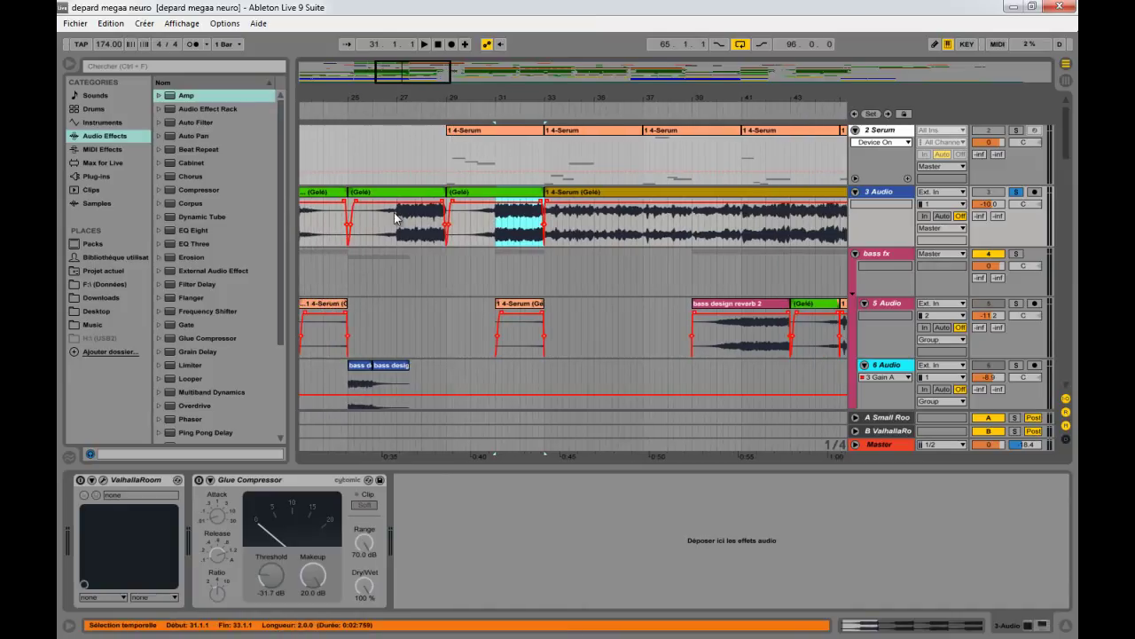
{"action": "left_click_drag", "start_coordinate": [397, 214], "coordinate": [441, 221]}
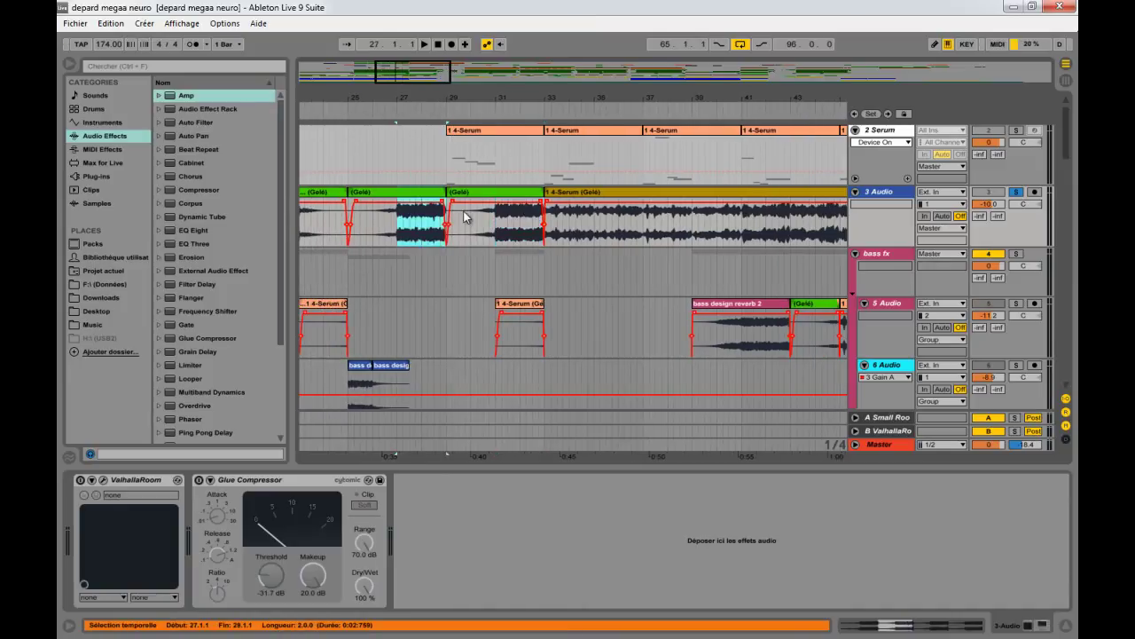
- Play the long 1 4-Serum (Gelé) clip on the 3 Audio track from bar 33
{"action": "left_click", "coordinate": [597, 191]}
{"action": "left_click_drag", "start_coordinate": [640, 102], "coordinate": [642, 99]}
{"action": "key", "text": "space"}
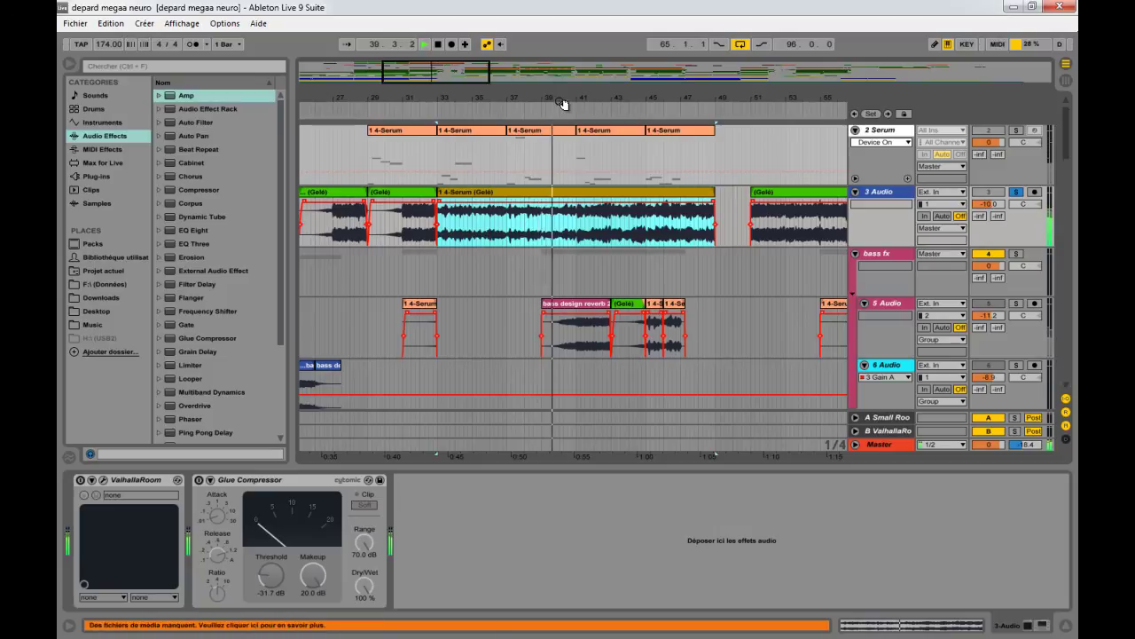
{"action": "left_click_drag", "start_coordinate": [562, 107], "coordinate": [562, 101]}
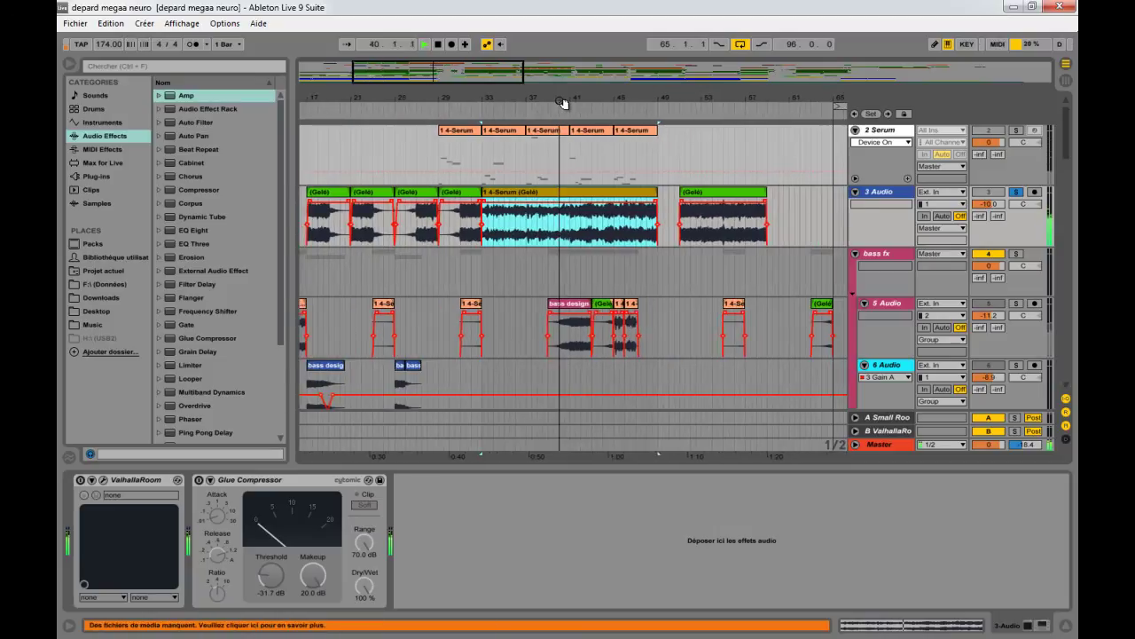
- Look at the settings for slicing the long 1 4-Serum (Gelé) clip to a new MIDI track, without slicing it
{"action": "right_click", "coordinate": [543, 194]}
{"action": "left_click", "coordinate": [624, 400]}
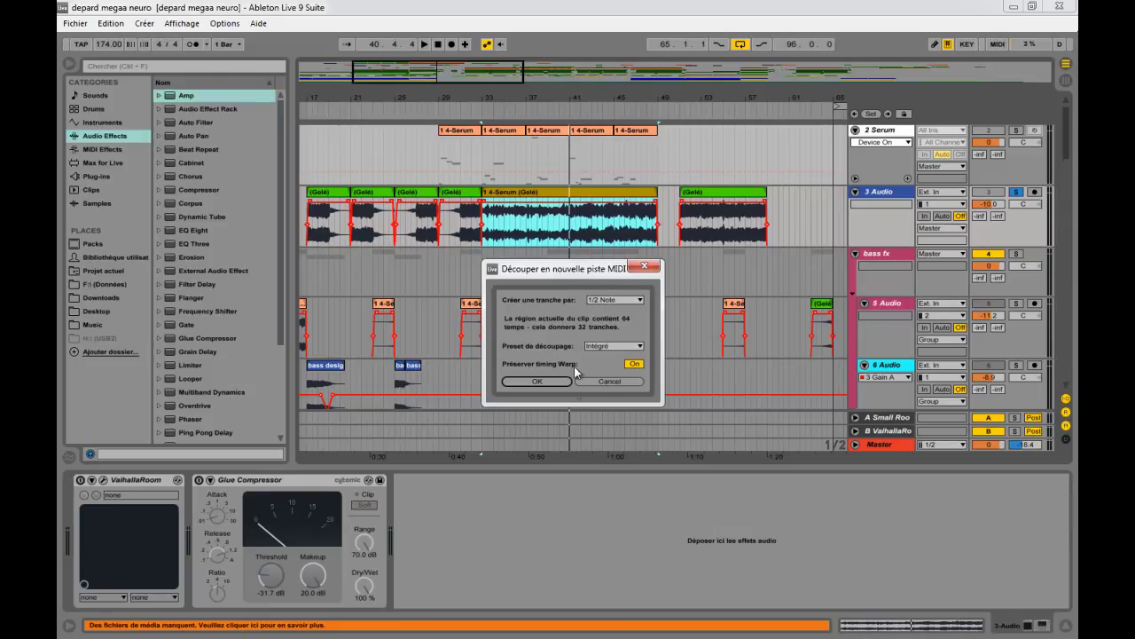
{"action": "left_click", "coordinate": [646, 268]}
- Display the drum rack of sliced samples on the 1 4-Serum track in the main bass group
{"action": "scroll", "coordinate": [665, 309], "scroll_direction": "down", "scroll_amount": 8}
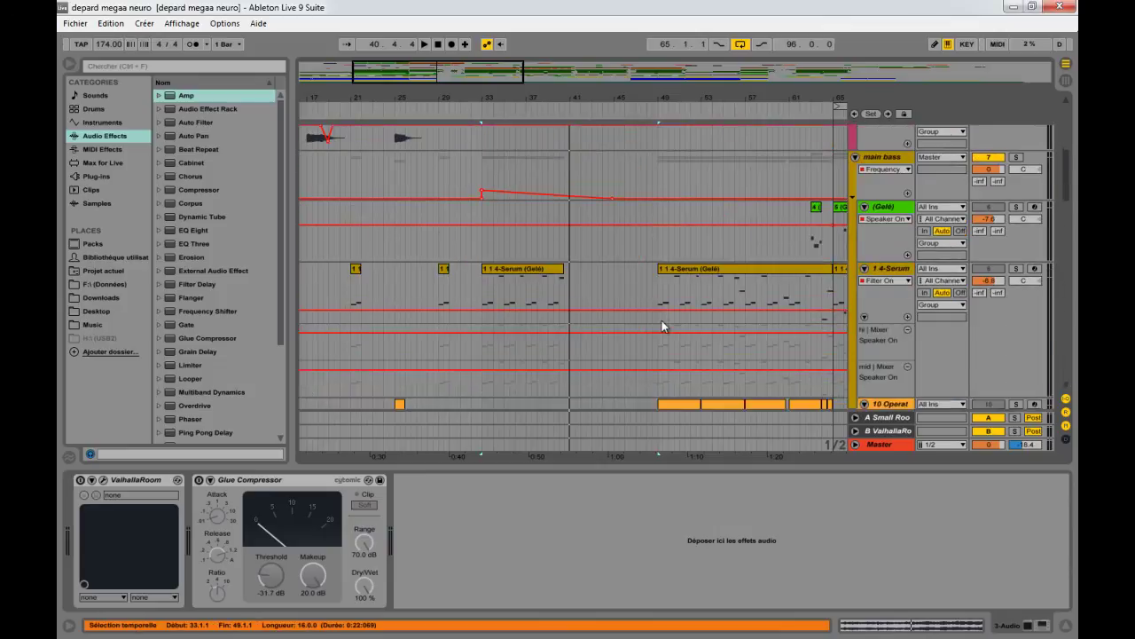
{"action": "left_click", "coordinate": [883, 210]}
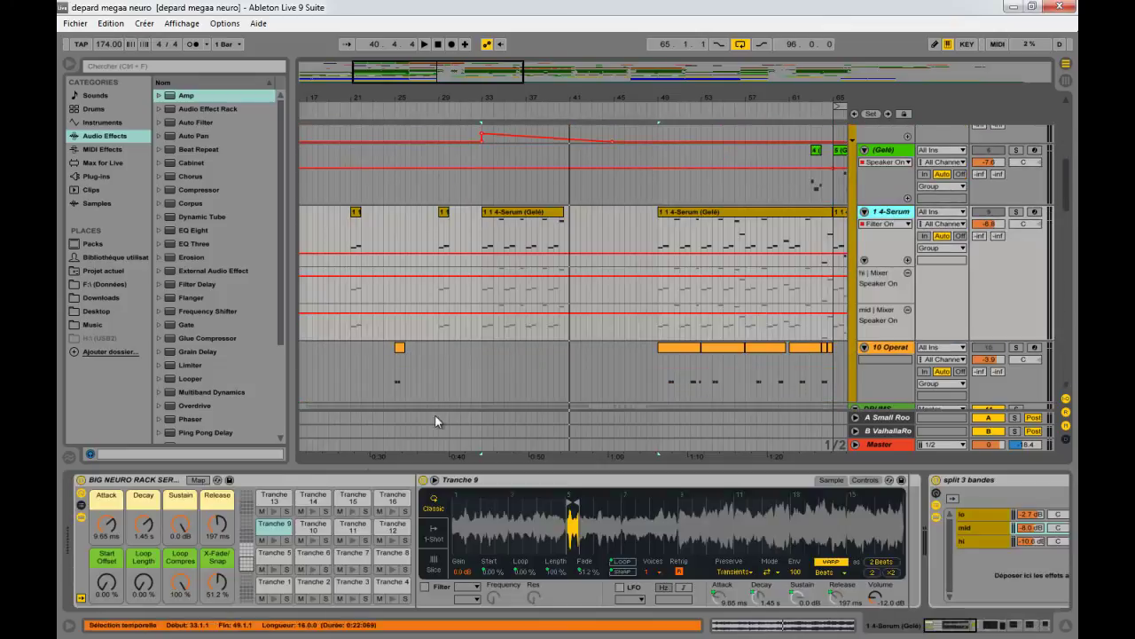
{"action": "left_click", "coordinate": [248, 571]}
{"action": "left_click", "coordinate": [249, 570]}
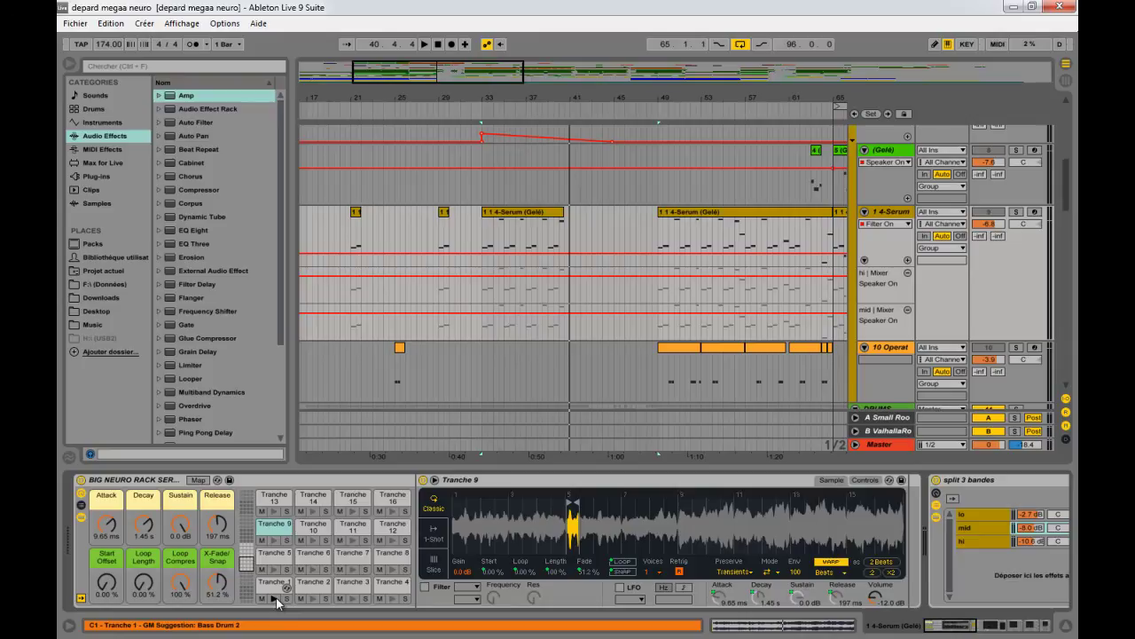
- Audition several slices in the drum rack, including Tranche 1, 4, 8 and 15, and arm the 1 4-Serum track
{"action": "left_click", "coordinate": [276, 600]}
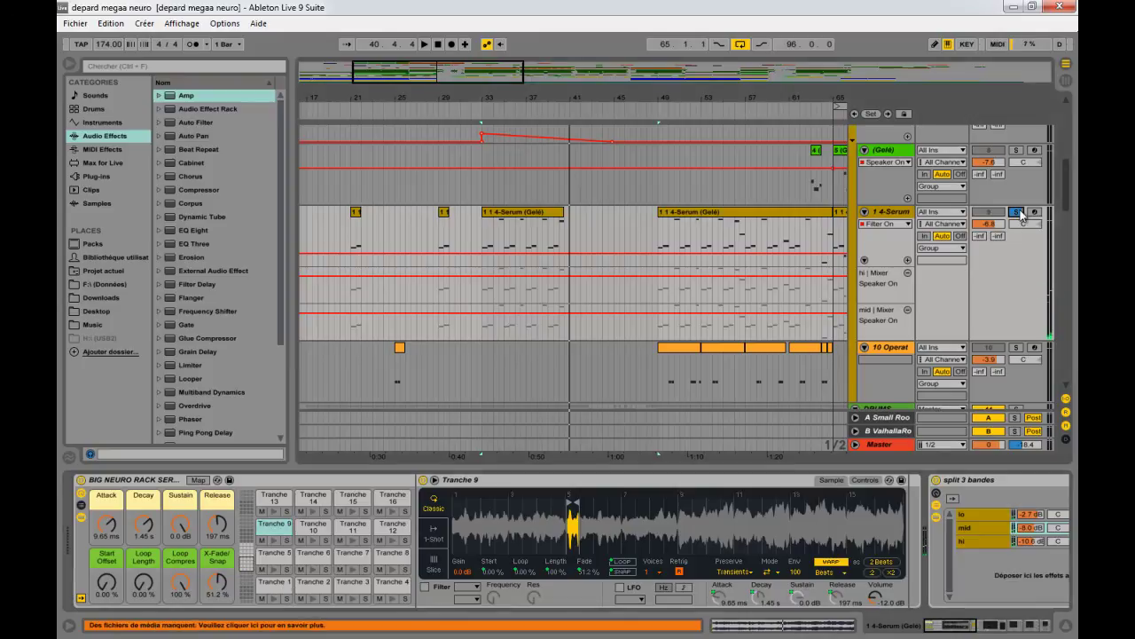
{"action": "left_click", "coordinate": [274, 599]}
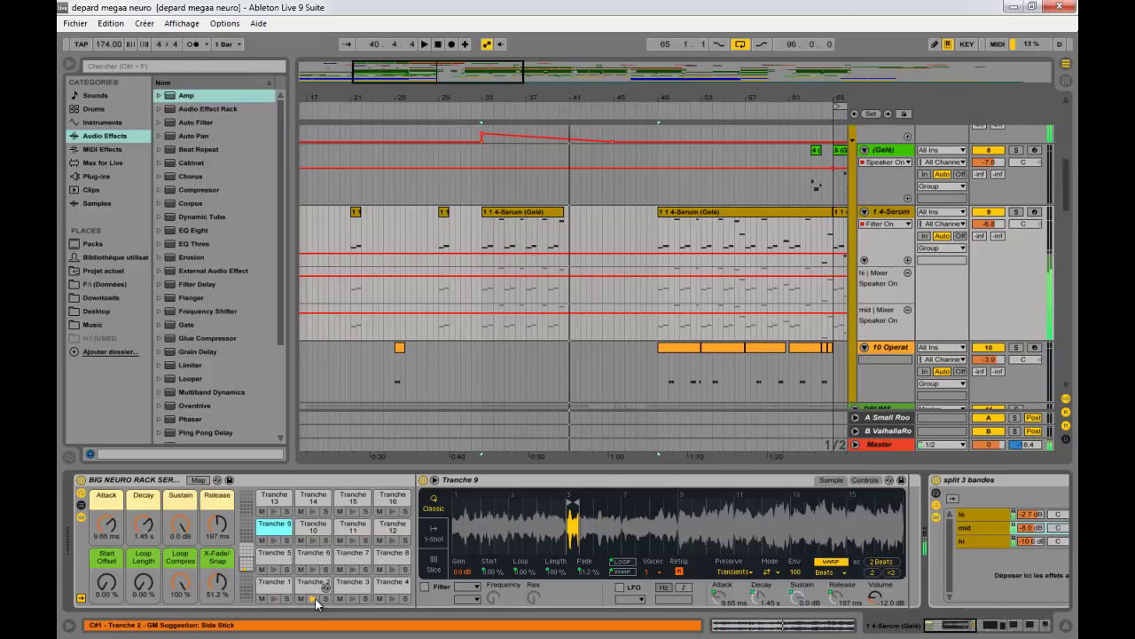
{"action": "left_click", "coordinate": [392, 600]}
{"action": "left_click", "coordinate": [393, 570]}
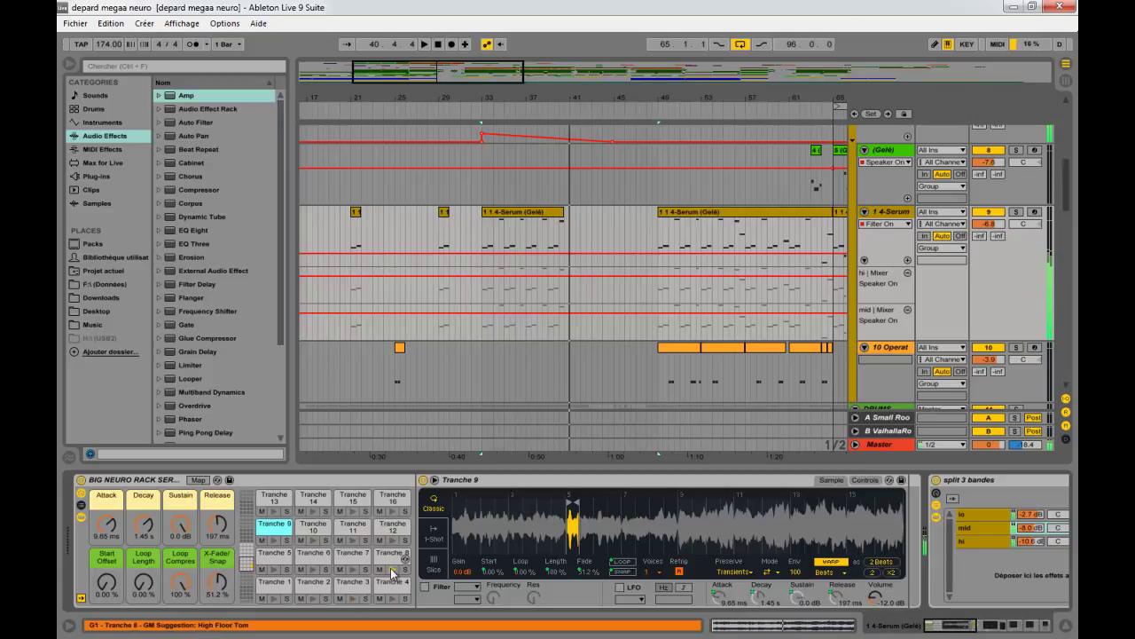
{"action": "left_click", "coordinate": [358, 512]}
{"action": "left_click", "coordinate": [1036, 213]}
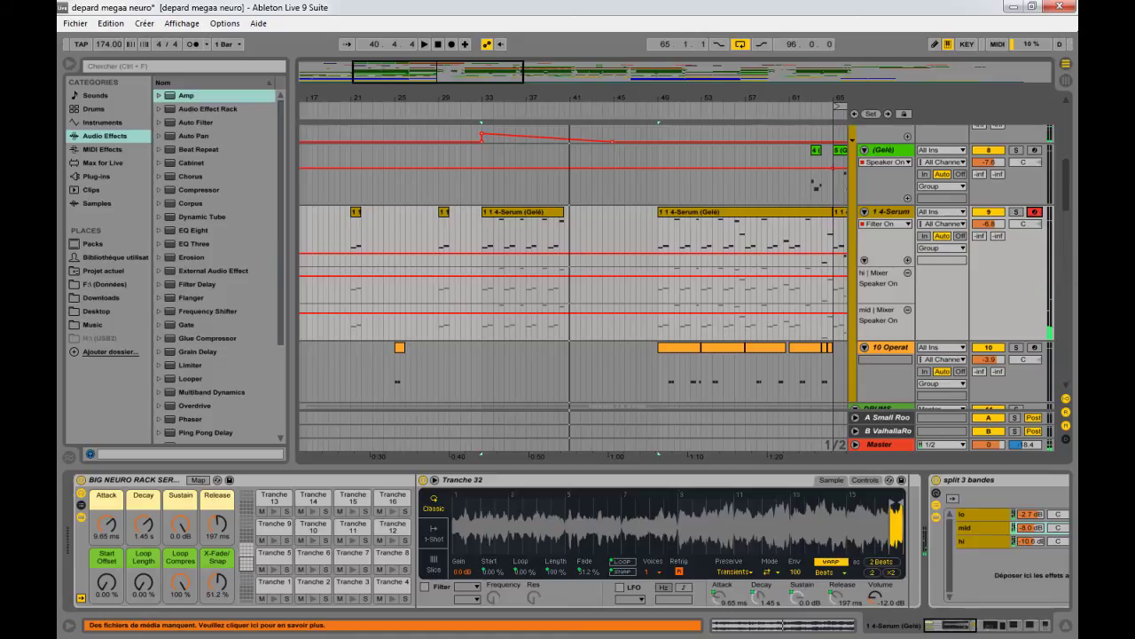
- Select the 1 4-Serum MIDI clip running from bar 49 to bar 65
{"action": "left_click", "coordinate": [703, 88]}
{"action": "left_click_drag", "start_coordinate": [621, 93], "coordinate": [620, 94]}
{"action": "scroll", "coordinate": [488, 206], "scroll_direction": "up", "scroll_amount": 1}
{"action": "left_click_drag", "start_coordinate": [439, 103], "coordinate": [441, 95]}
{"action": "left_click", "coordinate": [490, 240]}
- Solo the 5 Audio track and select its "bass design reverb 2" clip at bar 39
{"action": "scroll", "coordinate": [483, 337], "scroll_direction": "up", "scroll_amount": 5}
{"action": "scroll", "coordinate": [481, 346], "scroll_direction": "down", "scroll_amount": 2}
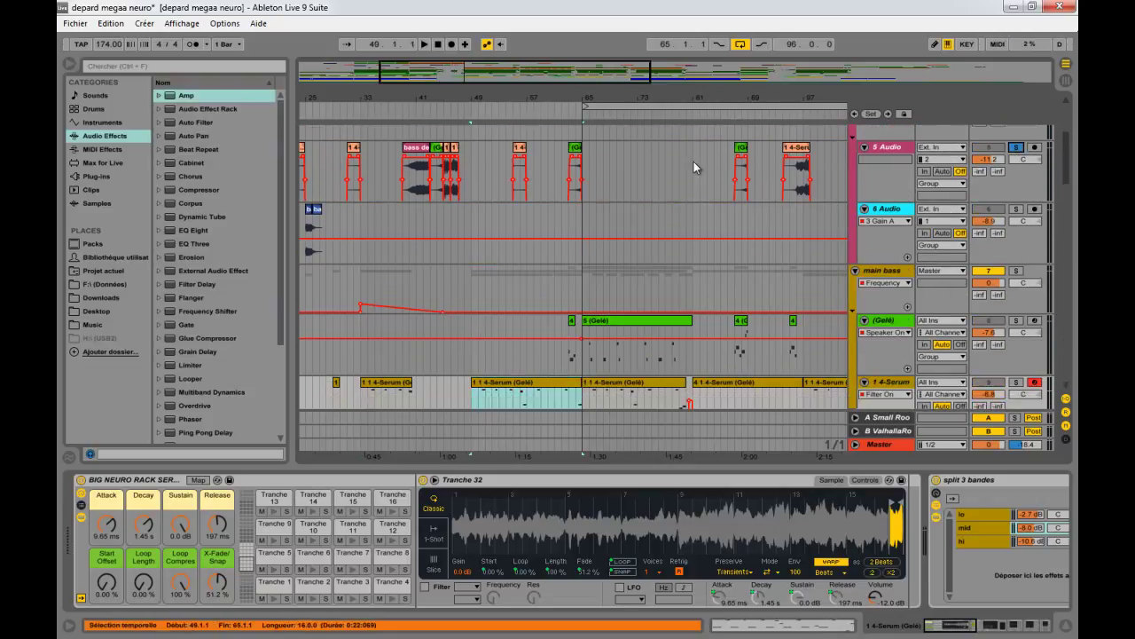
{"action": "left_click", "coordinate": [417, 153]}
{"action": "left_click", "coordinate": [416, 152]}
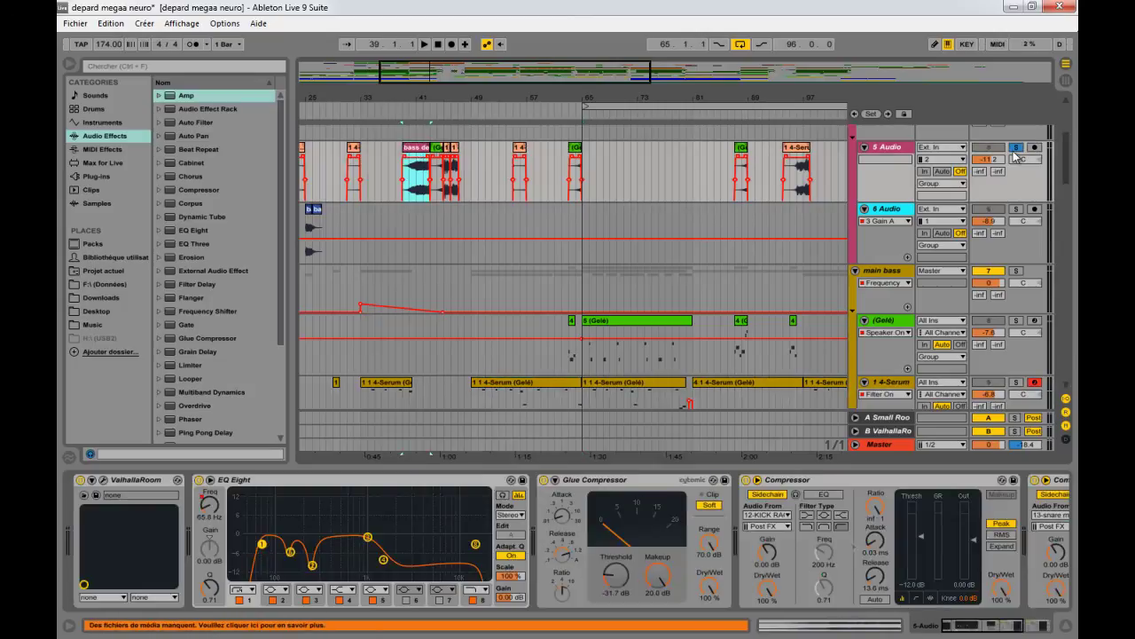
- Play the soloed 5 Audio track from bar 39 and inspect its reversed bass clips up to bar 47
{"action": "key", "text": "space"}
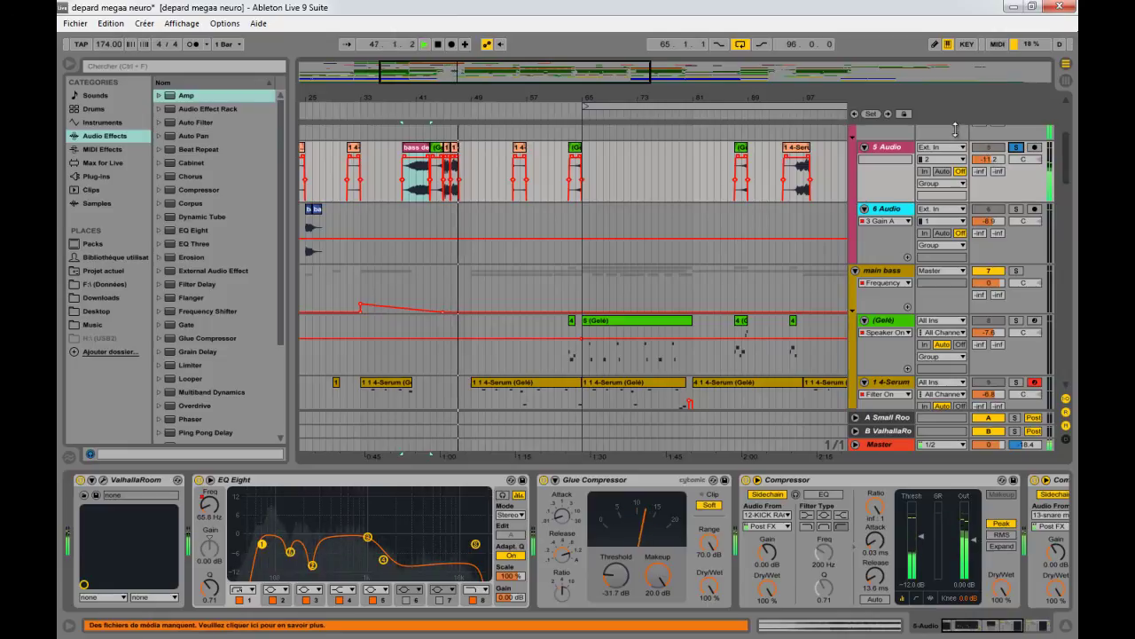
{"action": "key", "text": "space"}
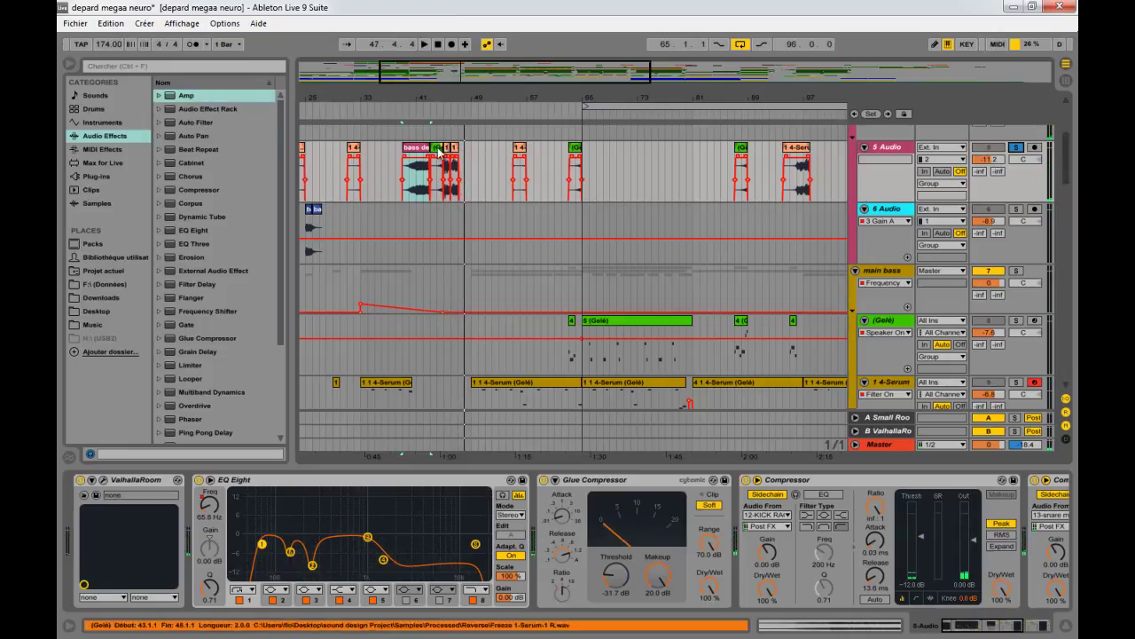
{"action": "left_click_drag", "start_coordinate": [453, 99], "coordinate": [489, 103]}
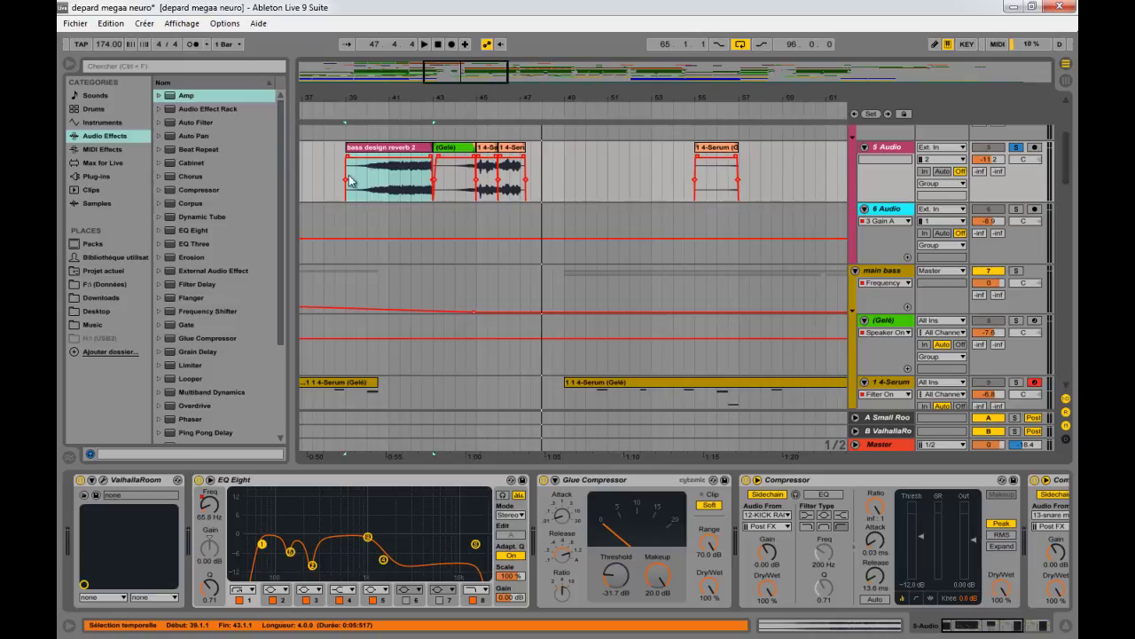
{"action": "left_click_drag", "start_coordinate": [407, 98], "coordinate": [405, 94]}
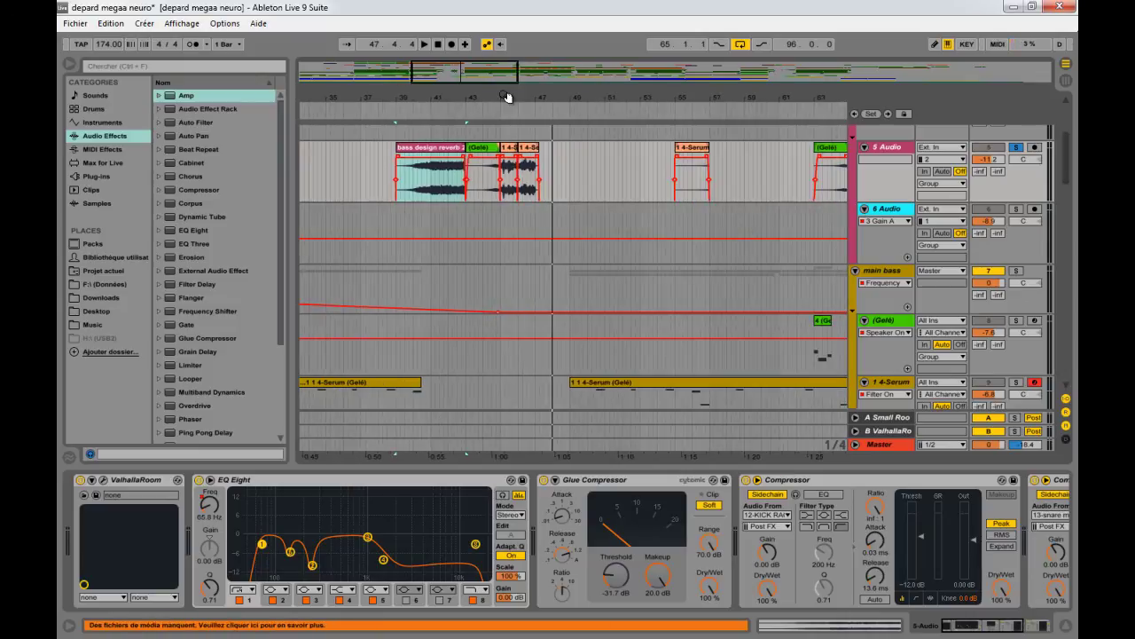
- Open the notes of the 1 4-Serum clip at bar 49 and balance the note editor and arrangement heights
{"action": "scroll", "coordinate": [594, 221], "scroll_direction": "down", "scroll_amount": 4}
{"action": "left_click", "coordinate": [535, 263]}
{"action": "double_click", "coordinate": [627, 255]}
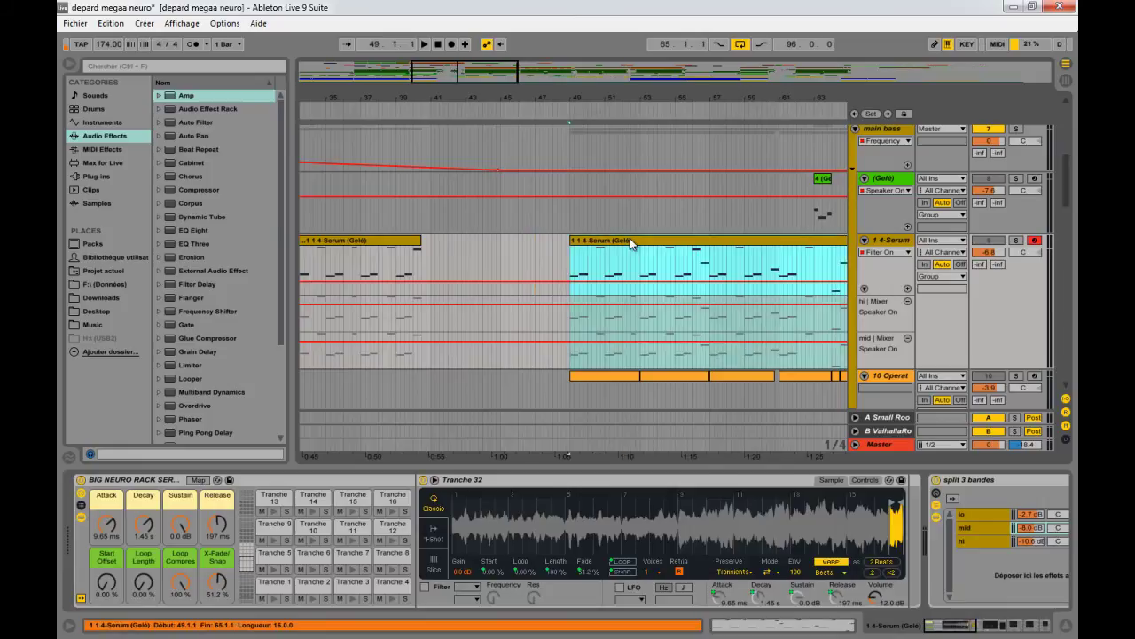
{"action": "left_click_drag", "start_coordinate": [550, 430], "coordinate": [528, 210]}
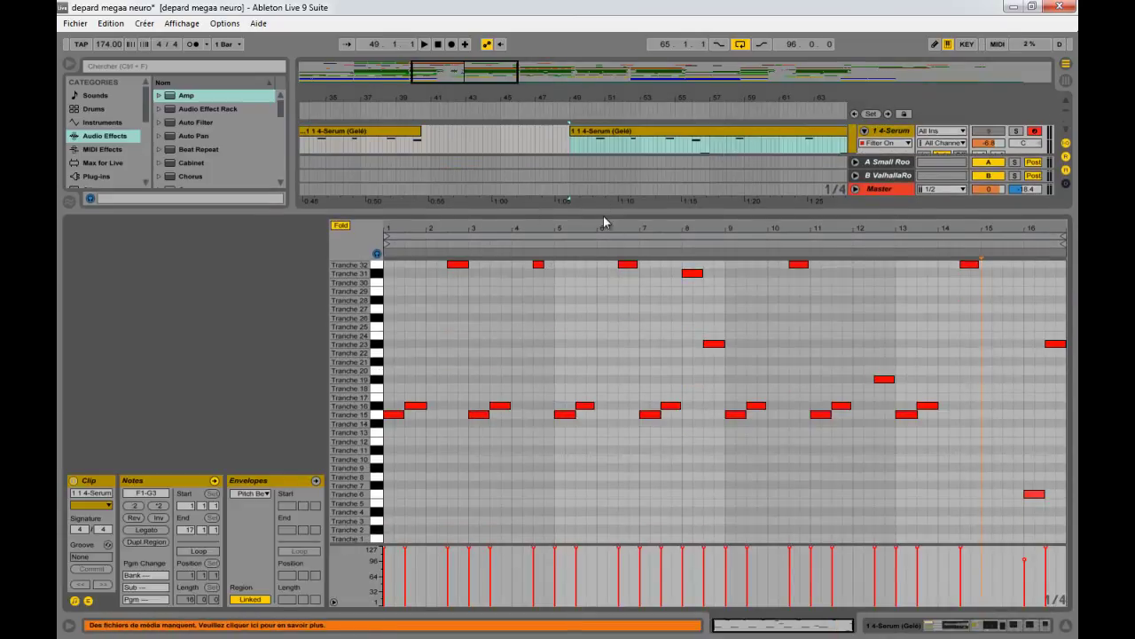
{"action": "left_click_drag", "start_coordinate": [603, 210], "coordinate": [604, 323]}
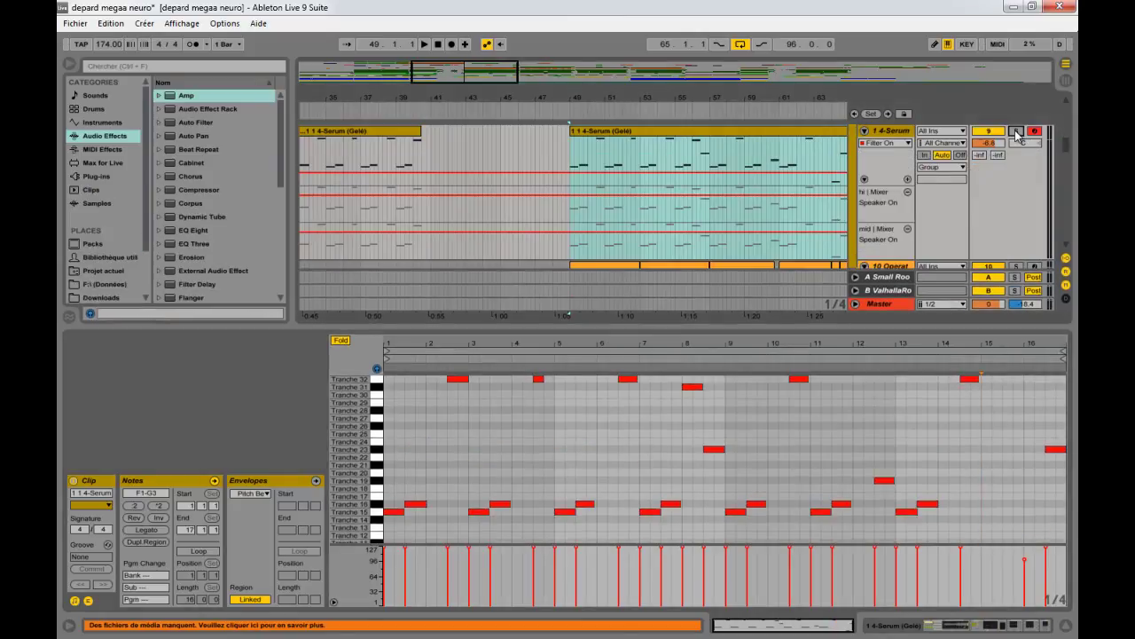
- Solo the 1 4-Serum track, play its clip from bar 49, and unsolo the track
{"action": "key", "text": "space"}
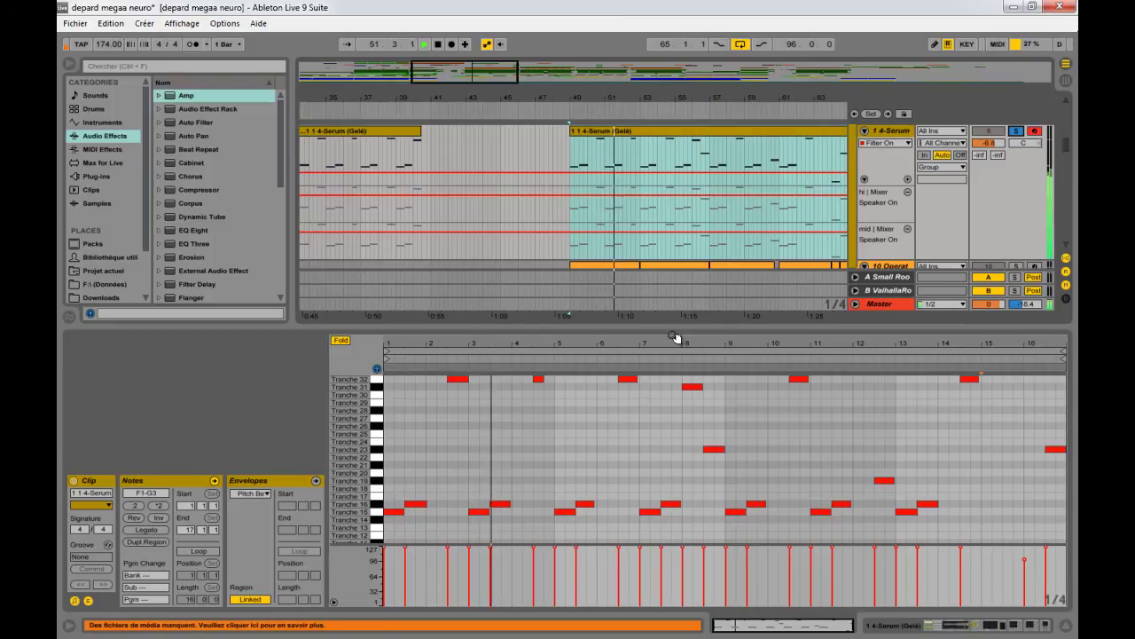
{"action": "left_click_drag", "start_coordinate": [640, 326], "coordinate": [642, 301]}
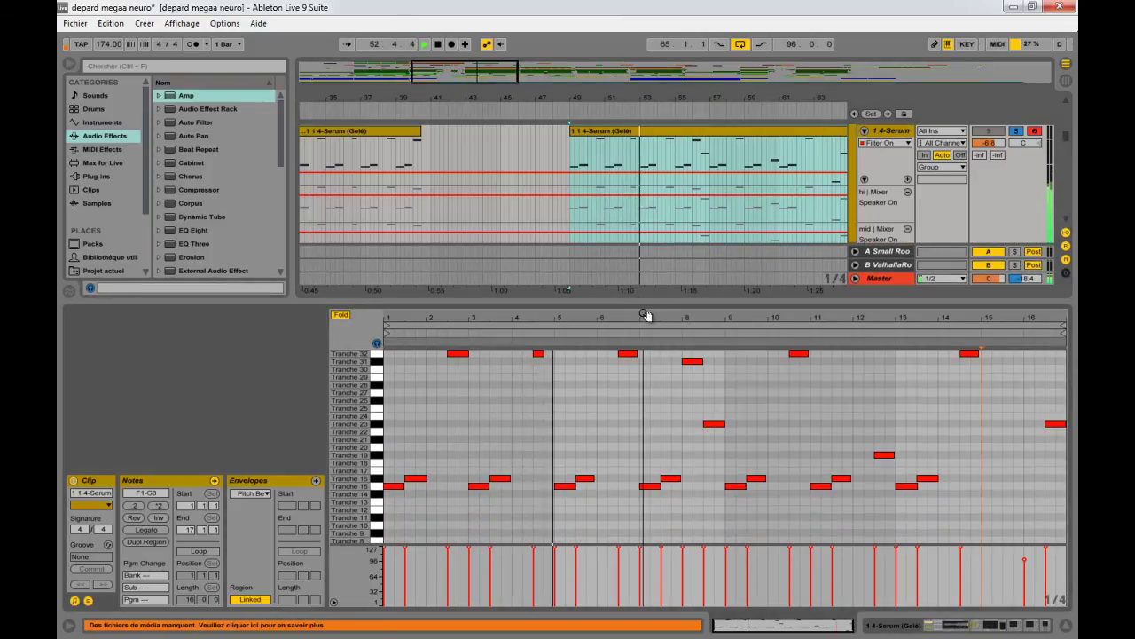
{"action": "left_click_drag", "start_coordinate": [785, 299], "coordinate": [786, 366]}
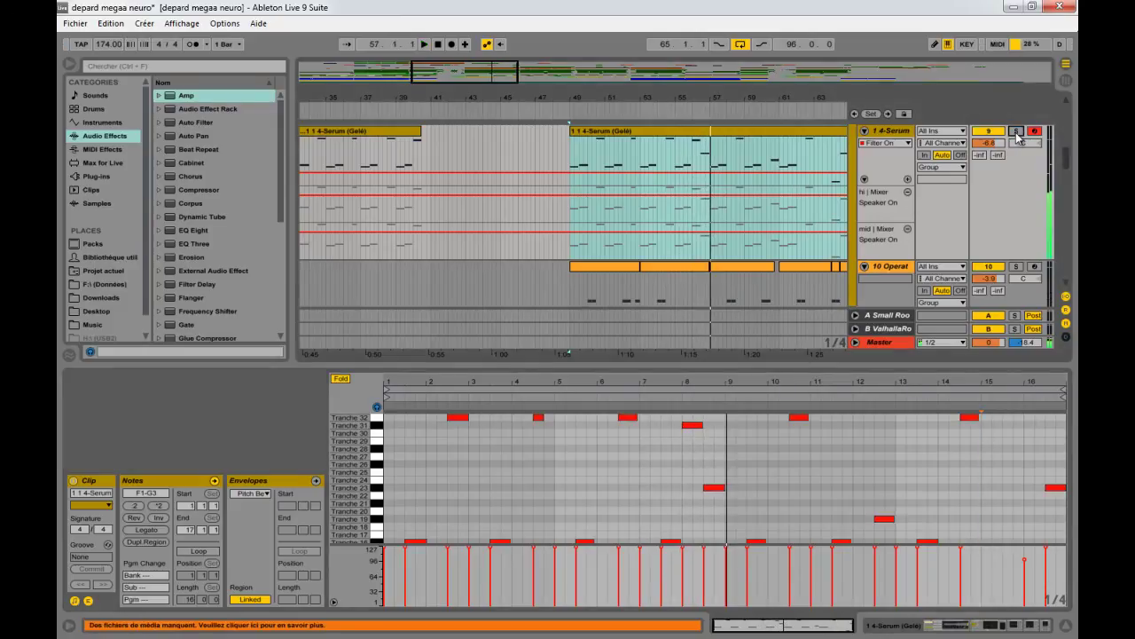
- Play the full mix from bar 49 while viewing the main bass tracks, and stop playback
{"action": "scroll", "coordinate": [532, 230], "scroll_direction": "up", "scroll_amount": 3}
{"action": "scroll", "coordinate": [657, 226], "scroll_direction": "down", "scroll_amount": 2}
{"action": "scroll", "coordinate": [637, 216], "scroll_direction": "up", "scroll_amount": 2}
{"action": "left_click", "coordinate": [572, 239]}
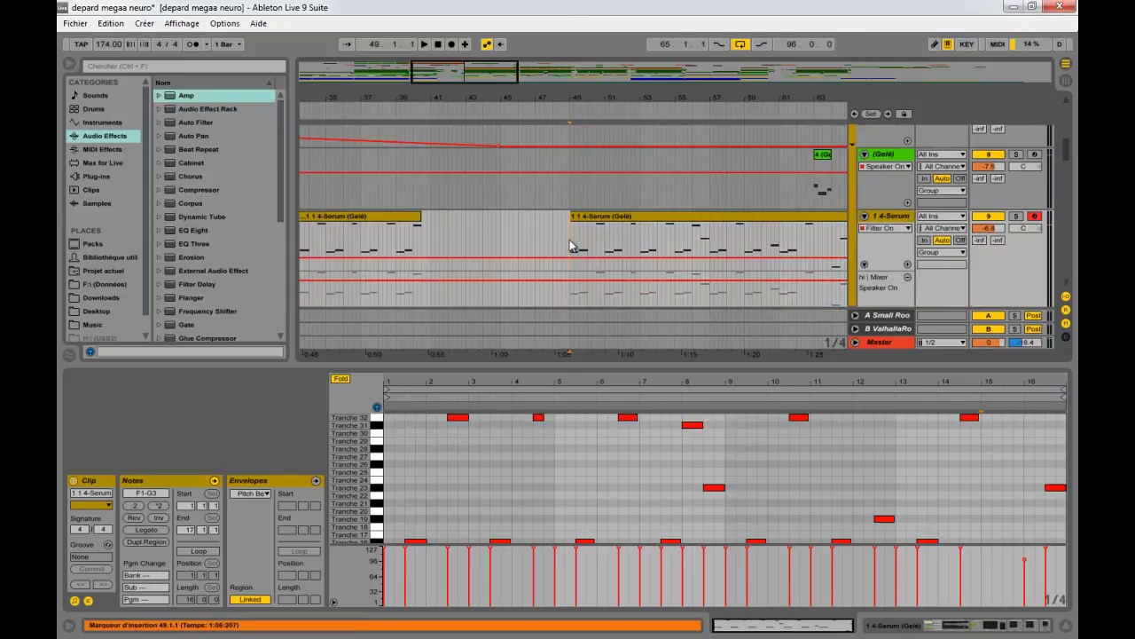
{"action": "left_click_drag", "start_coordinate": [636, 363], "coordinate": [635, 411]}
{"action": "scroll", "coordinate": [628, 337], "scroll_direction": "down", "scroll_amount": 3}
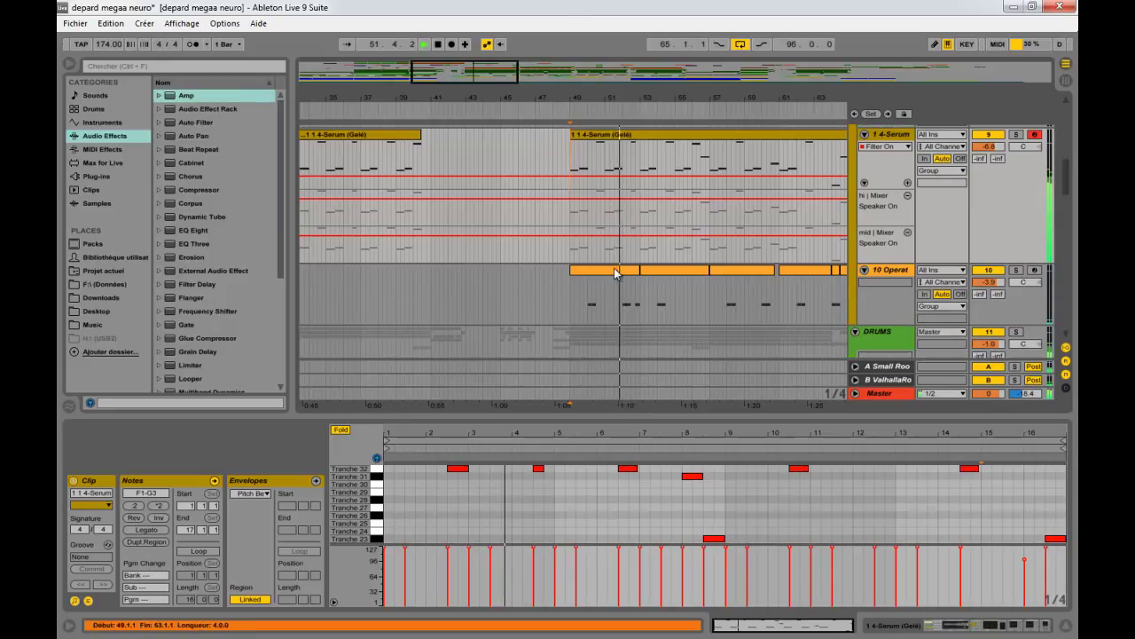
{"action": "scroll", "coordinate": [645, 291], "scroll_direction": "up", "scroll_amount": 3}
{"action": "scroll", "coordinate": [650, 306], "scroll_direction": "down", "scroll_amount": 4}
{"action": "scroll", "coordinate": [653, 319], "scroll_direction": "up", "scroll_amount": 2}
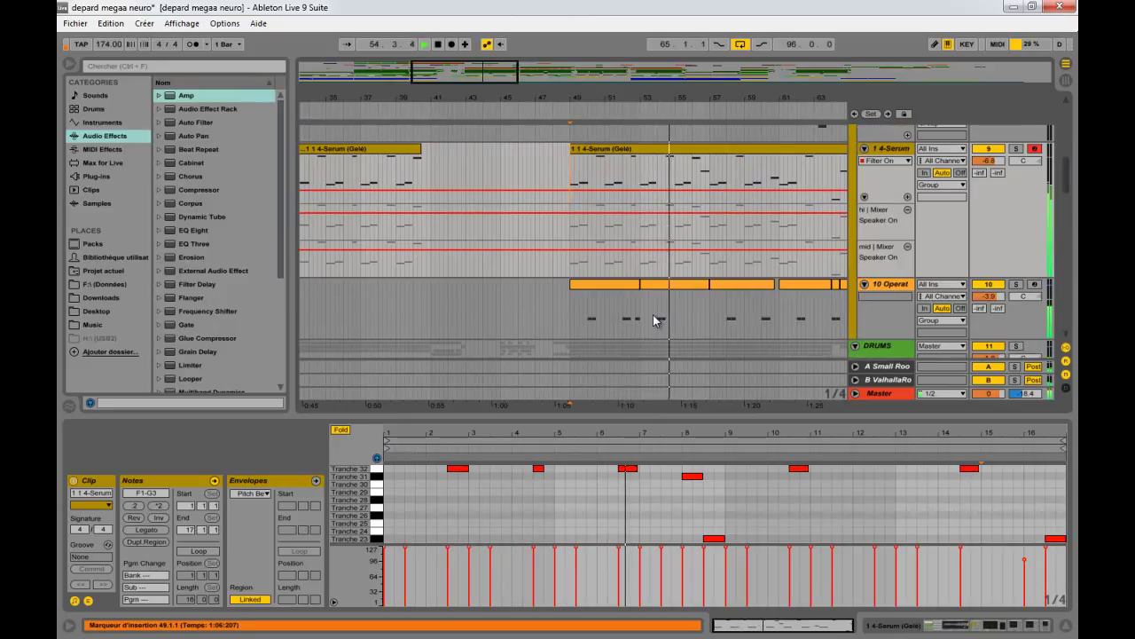
{"action": "left_click", "coordinate": [566, 182]}
{"action": "key", "text": "space"}
{"action": "left_click", "coordinate": [574, 178]}
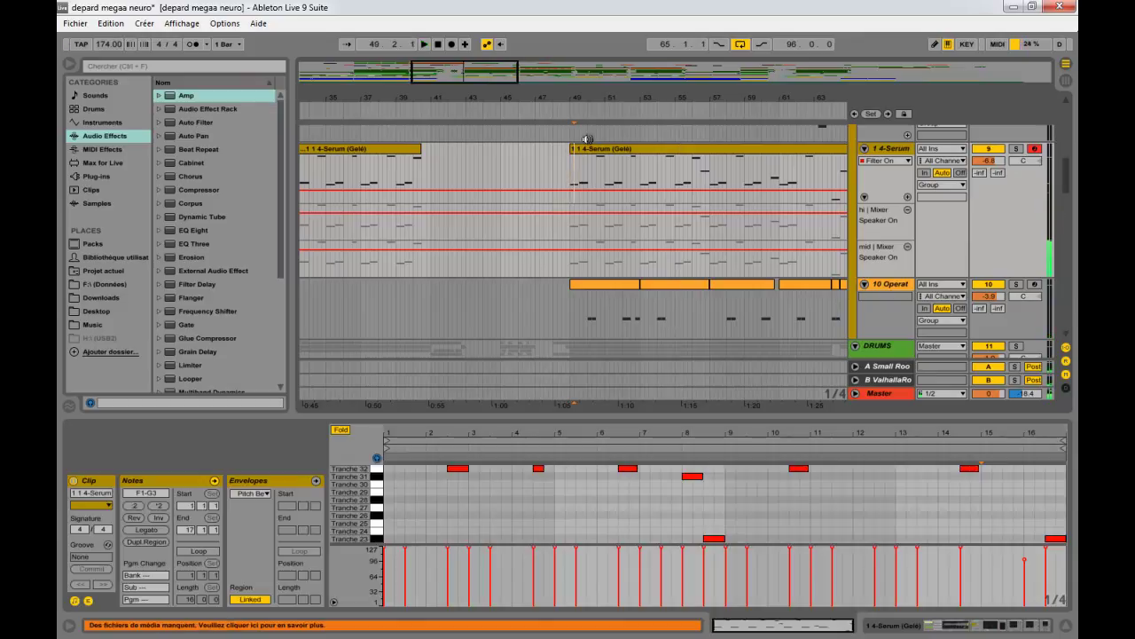
- Show the notes of the 10 Operator clip at bar 49 and compare them with the 1 4-Serum notes
{"action": "left_click_drag", "start_coordinate": [593, 96], "coordinate": [594, 99]}
{"action": "left_click", "coordinate": [560, 184]}
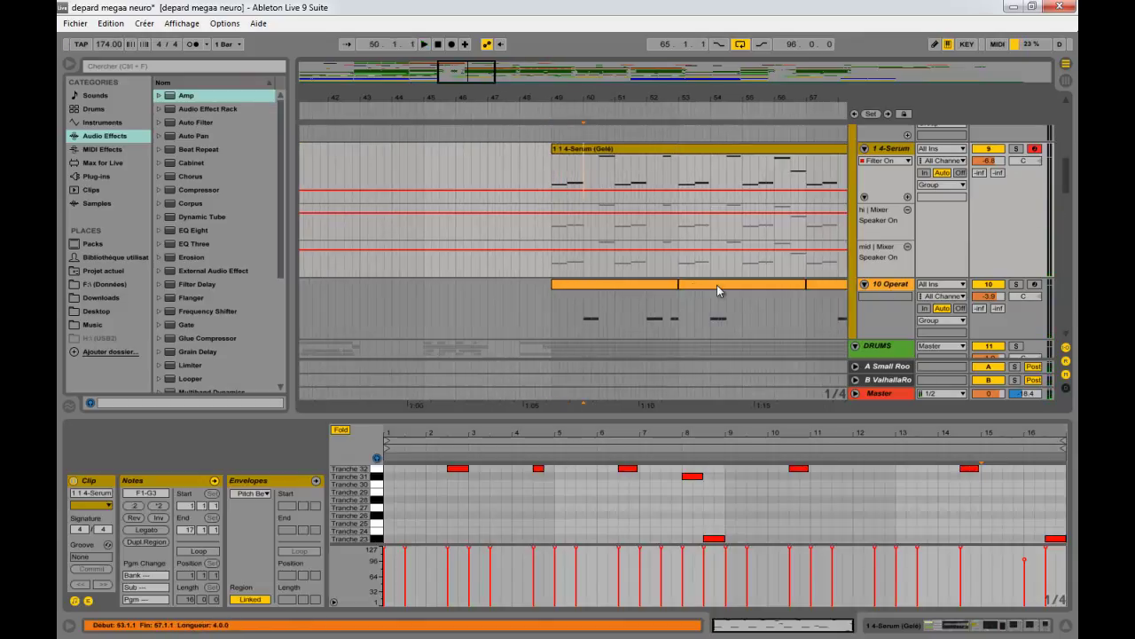
{"action": "left_click", "coordinate": [605, 288]}
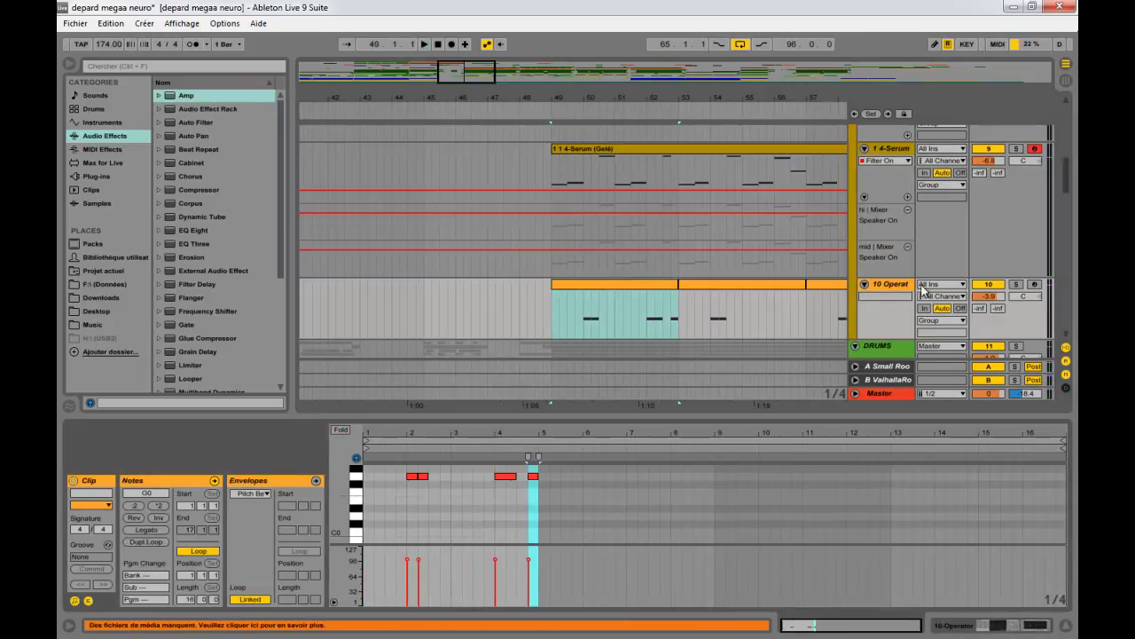
{"action": "left_click", "coordinate": [585, 318]}
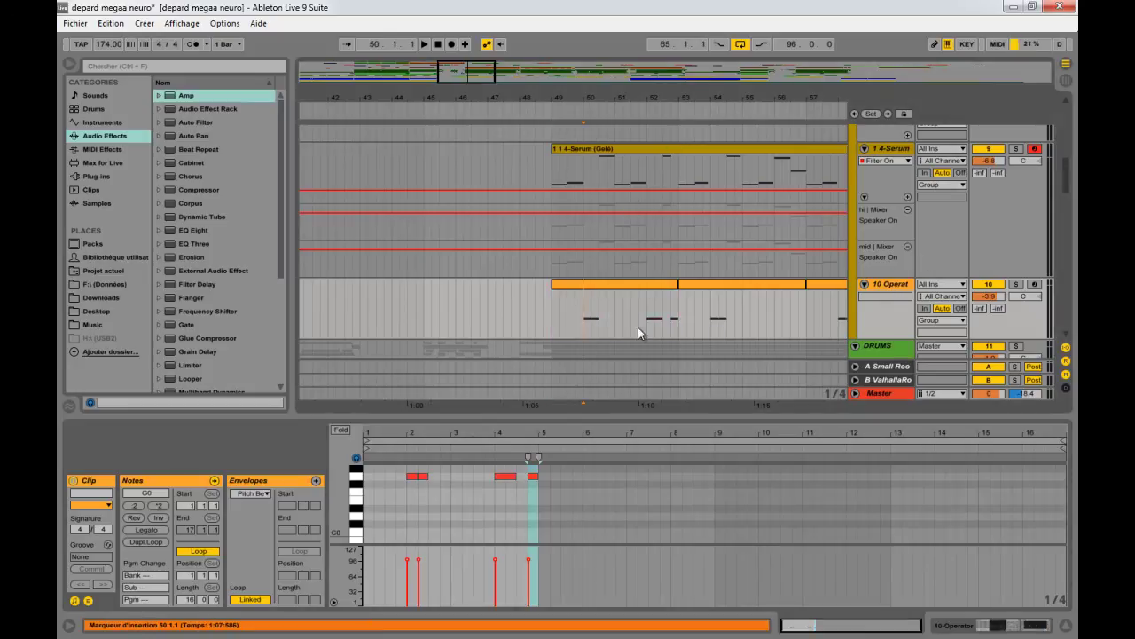
{"action": "scroll", "coordinate": [532, 302], "scroll_direction": "down", "scroll_amount": 5}
{"action": "scroll", "coordinate": [502, 247], "scroll_direction": "up", "scroll_amount": 4}
- Display the devices of the 12 KICK RACK track in the DRUMS group and solo the track
{"action": "left_click_drag", "start_coordinate": [510, 98], "coordinate": [510, 66]}
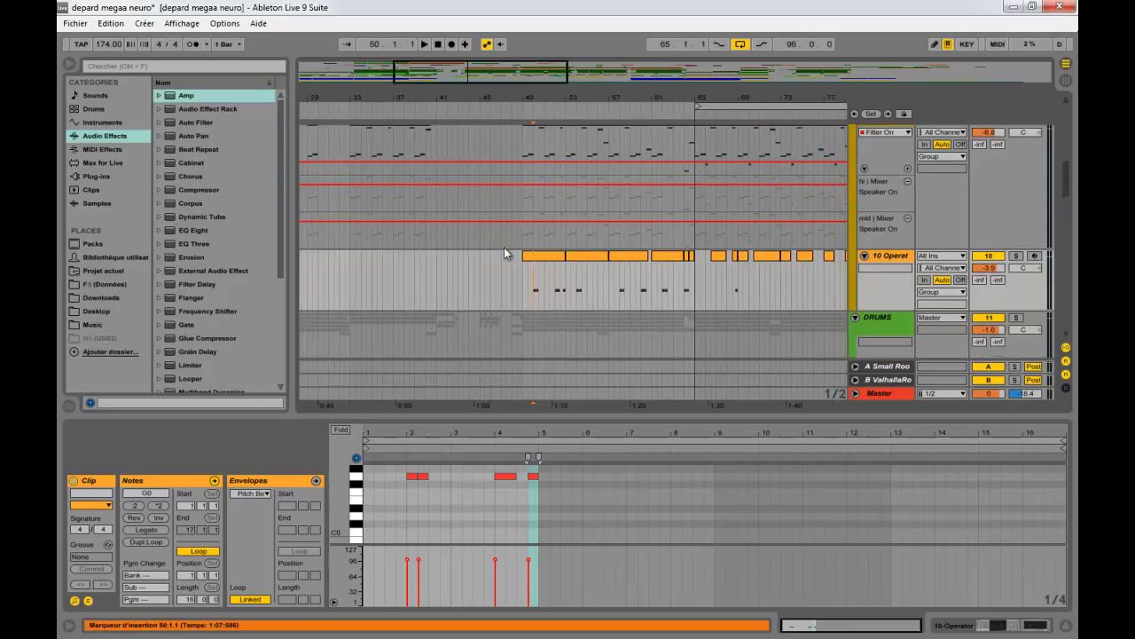
{"action": "scroll", "coordinate": [512, 297], "scroll_direction": "down", "scroll_amount": 4}
{"action": "left_click", "coordinate": [524, 228]}
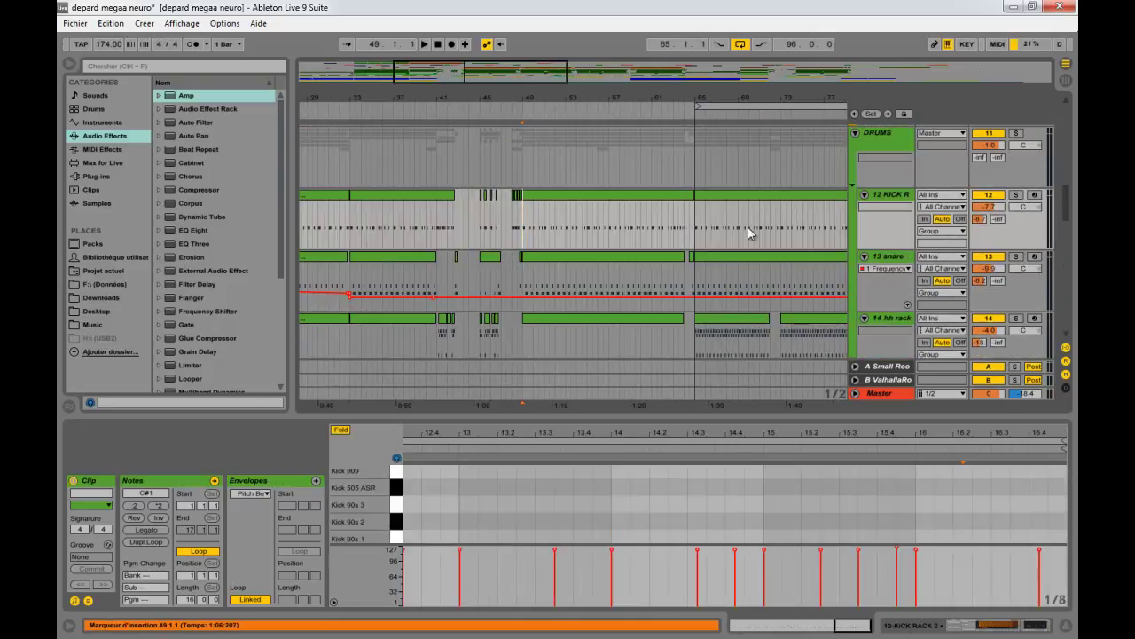
{"action": "left_click", "coordinate": [885, 207]}
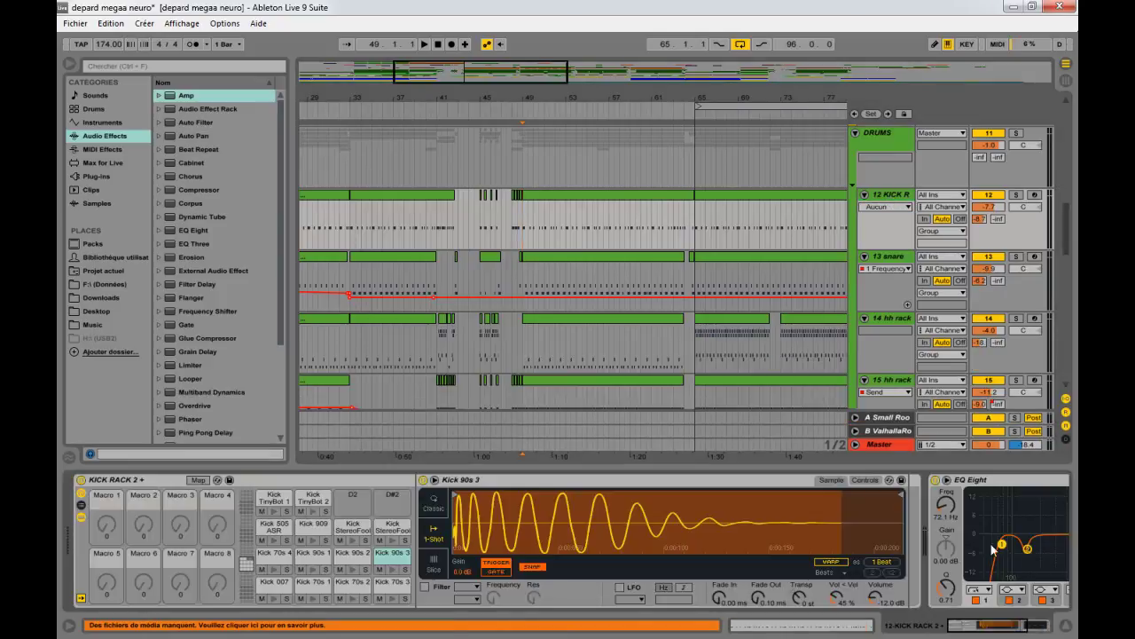
{"action": "left_click_drag", "start_coordinate": [1001, 630], "coordinate": [967, 626]}
{"action": "left_click", "coordinate": [1017, 194]}
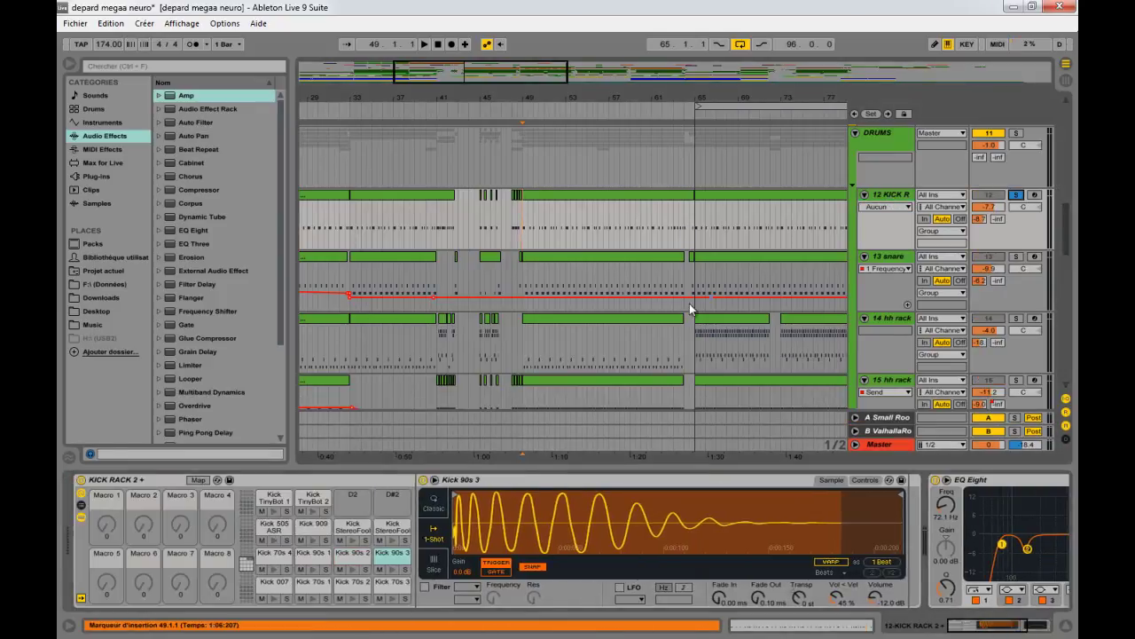
- Compare the kick and snare clips at bar 49 and list the saved drum racks in the browser's Drums category
{"action": "left_click", "coordinate": [569, 196]}
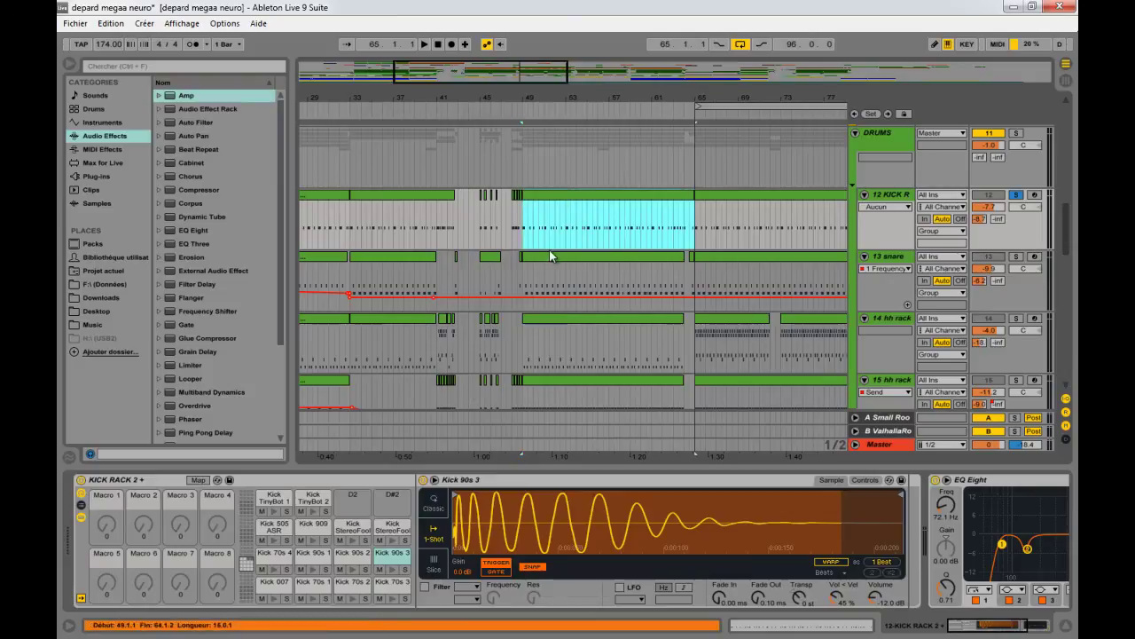
{"action": "left_click", "coordinate": [549, 257]}
{"action": "left_click", "coordinate": [553, 196]}
{"action": "left_click", "coordinate": [548, 257]}
{"action": "left_click", "coordinate": [552, 196]}
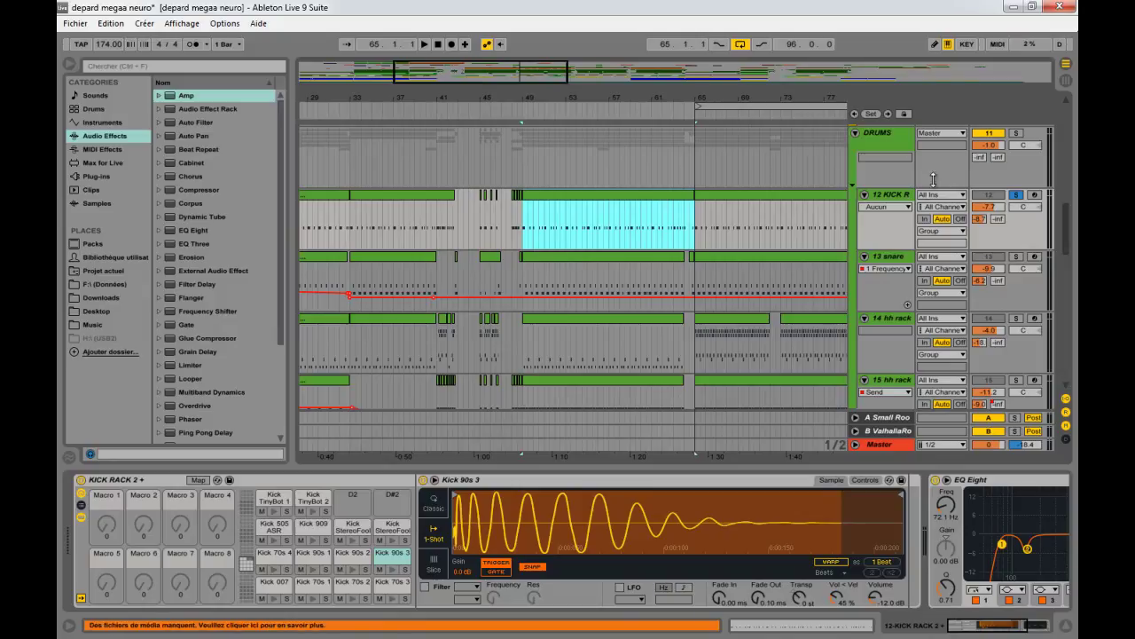
{"action": "left_click", "coordinate": [888, 196]}
{"action": "left_click", "coordinate": [92, 109]}
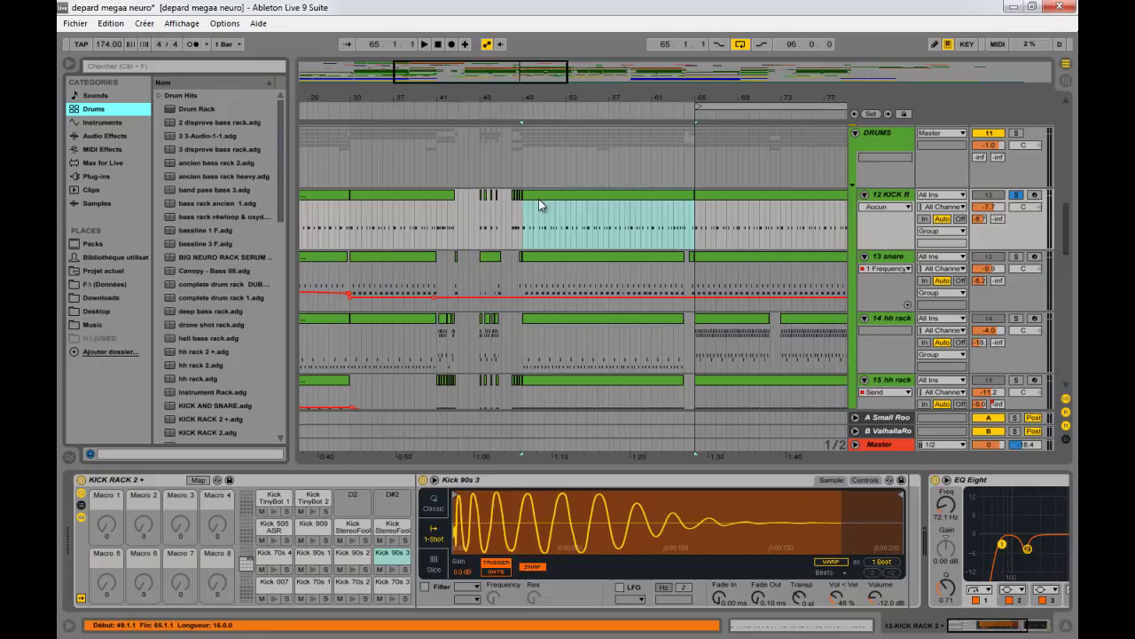
- Select the 13 snare clip at bar 49, solo its track and play it briefly
{"action": "left_click", "coordinate": [562, 259]}
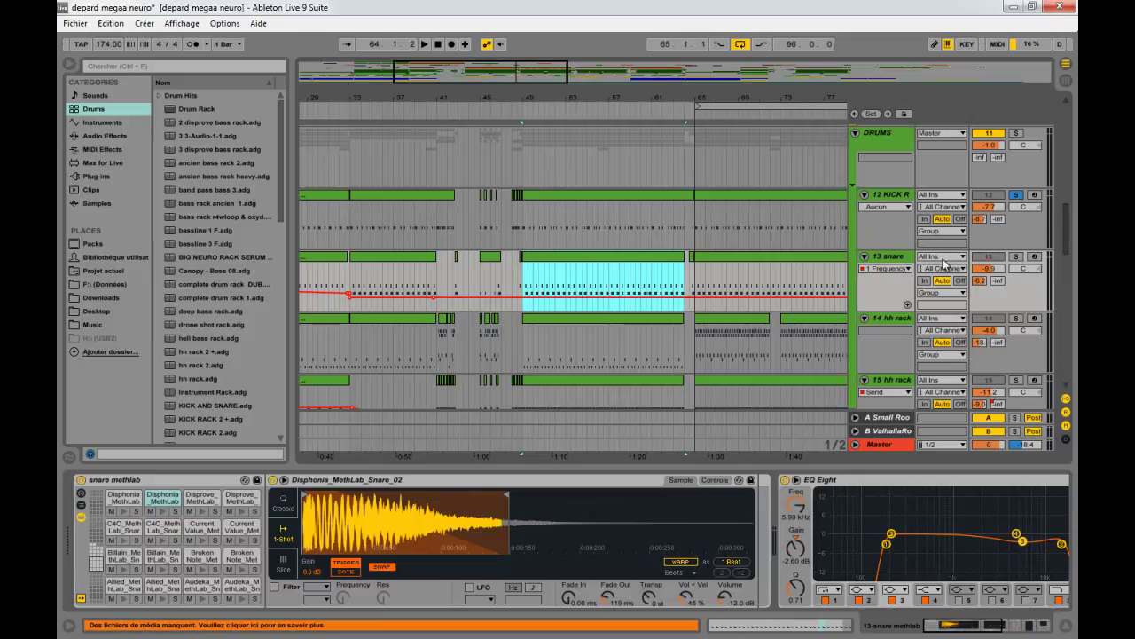
{"action": "left_click", "coordinate": [1017, 257]}
{"action": "key", "text": "space"}
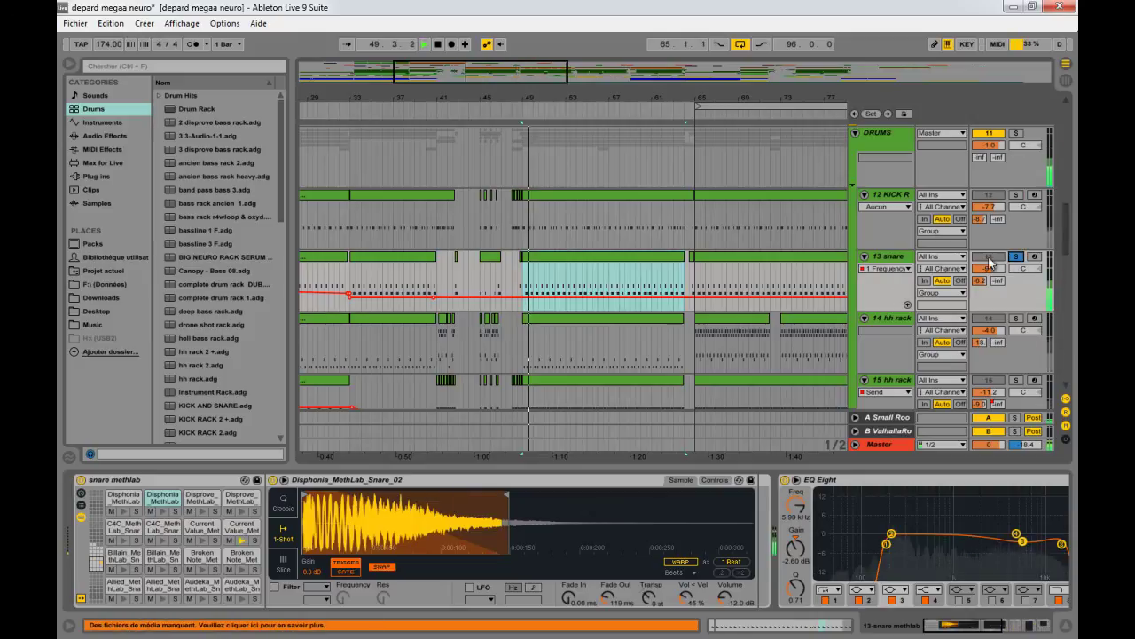
{"action": "key", "text": "space"}
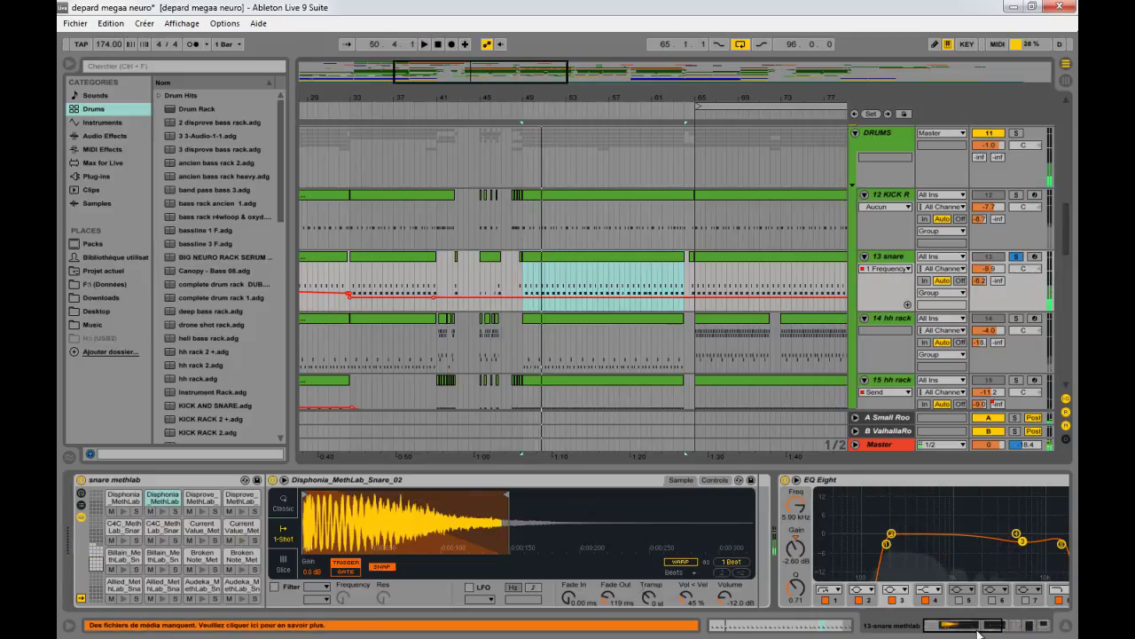
- Fold the Frequency Shifter in the snare's device chain and examine the Compressor and Saturator settings
{"action": "left_click", "coordinate": [568, 260]}
{"action": "left_click_drag", "start_coordinate": [957, 628], "coordinate": [1005, 616]}
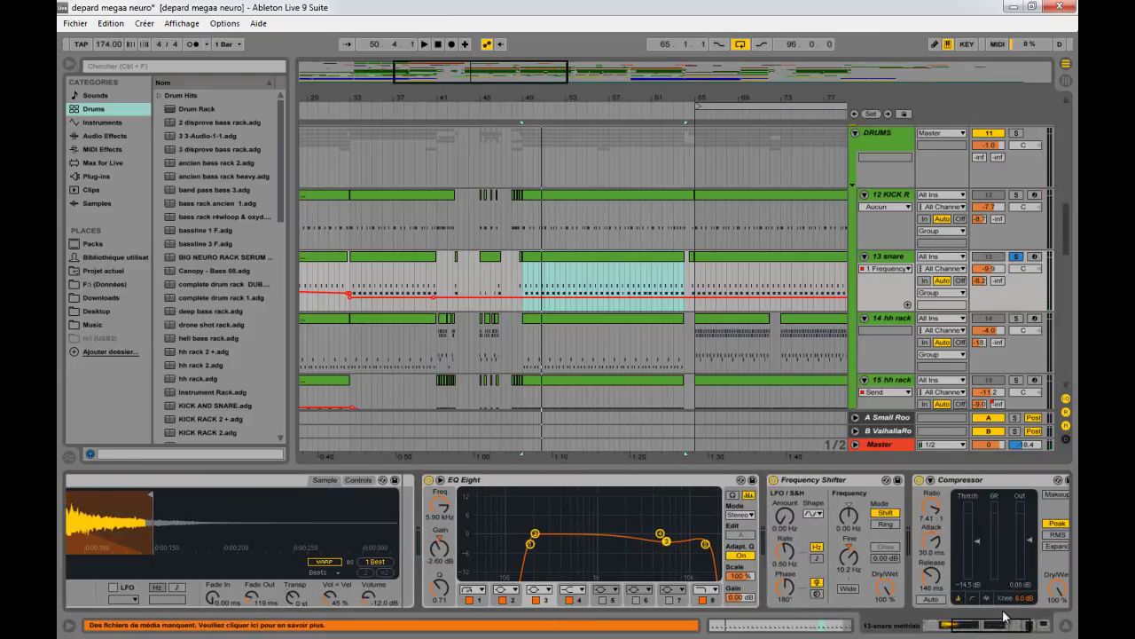
{"action": "double_click", "coordinate": [838, 480]}
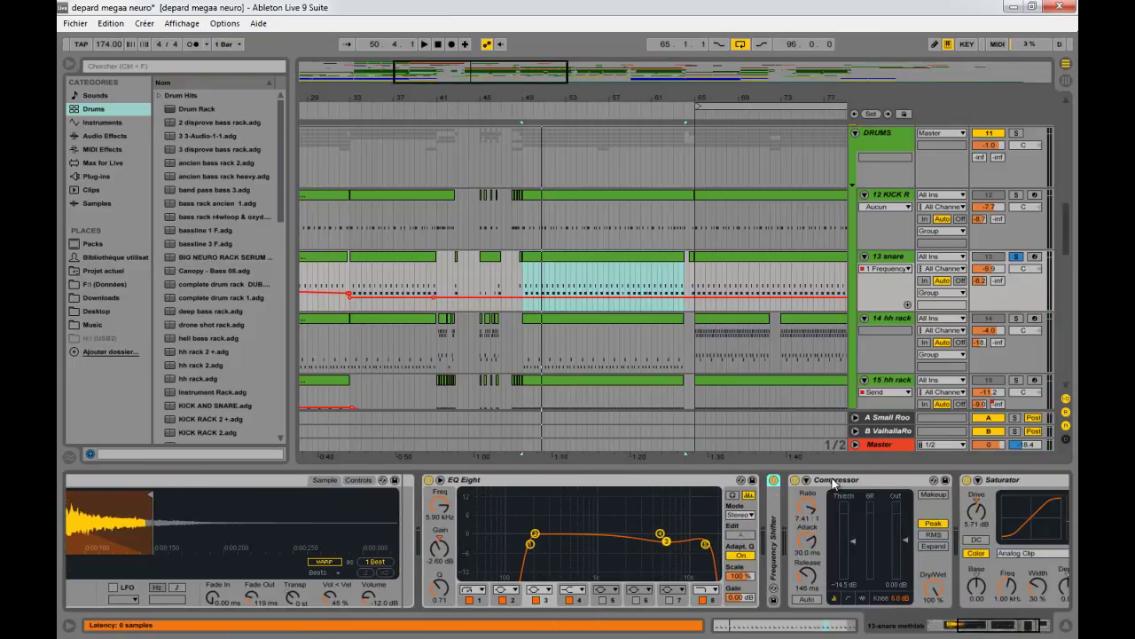
{"action": "left_click", "coordinate": [997, 628]}
{"action": "double_click", "coordinate": [716, 480]}
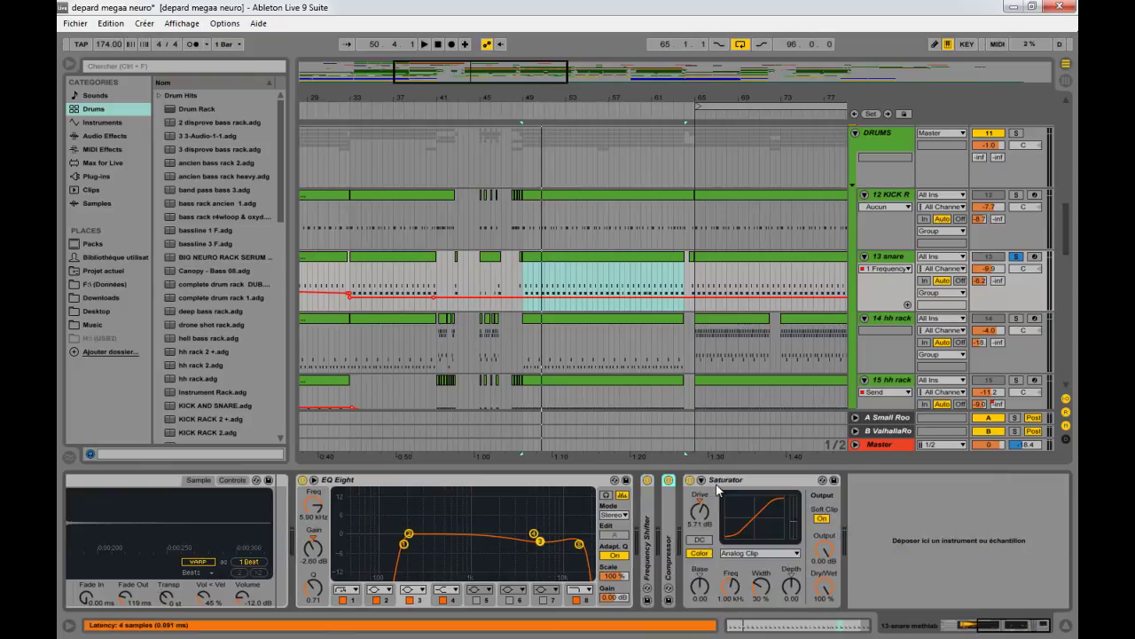
{"action": "double_click", "coordinate": [668, 530]}
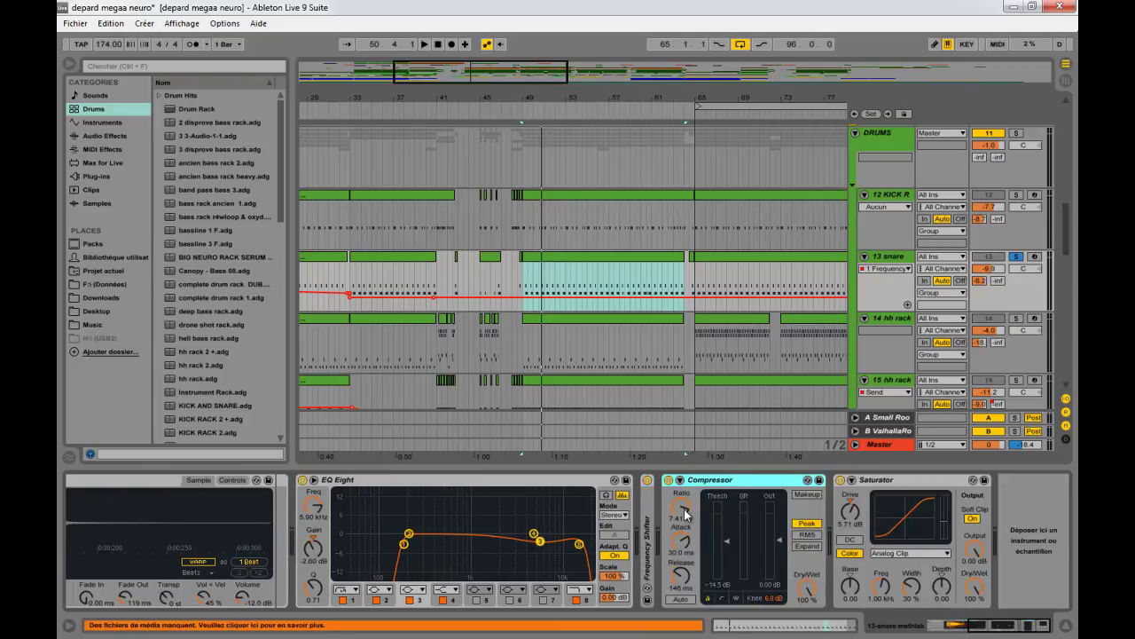
{"action": "left_click", "coordinate": [685, 514]}
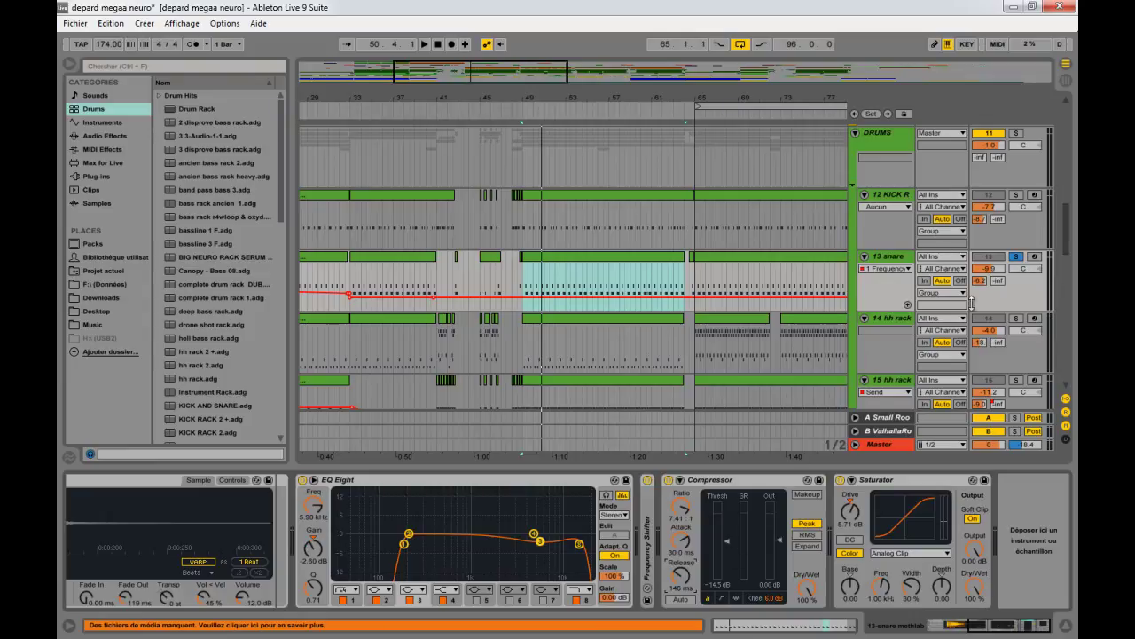
- Bypass the snare's Saturator and lower the Compressor threshold to about -16.7 dB while playing the track from bar 49
{"action": "left_click", "coordinate": [841, 480]}
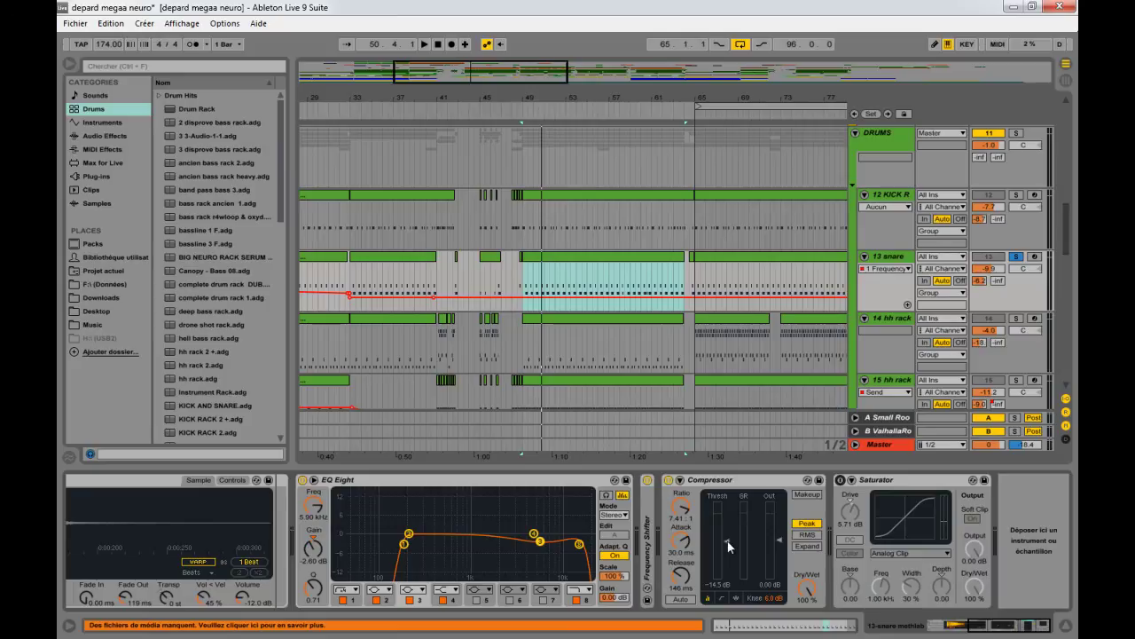
{"action": "key", "text": "space"}
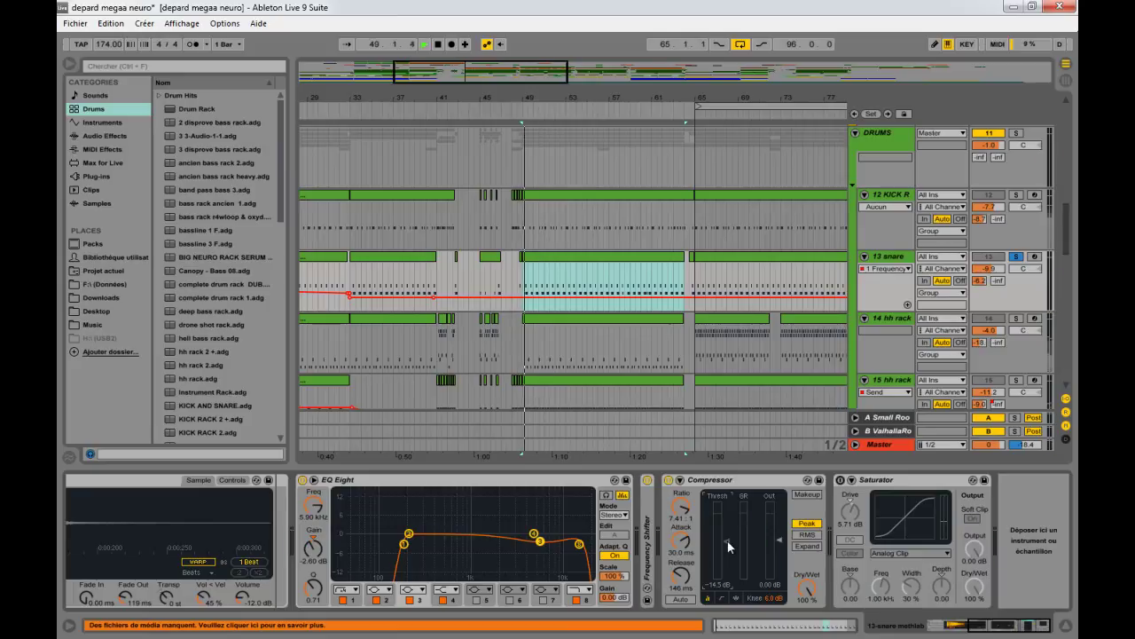
{"action": "mouse_move", "coordinate": [725, 540]}
{"action": "left_mouse_down"}
{"action": "mouse_move", "coordinate": [724, 512]}
{"action": "mouse_move", "coordinate": [724, 543]}
{"action": "left_mouse_up"}
{"action": "key", "text": "space"}
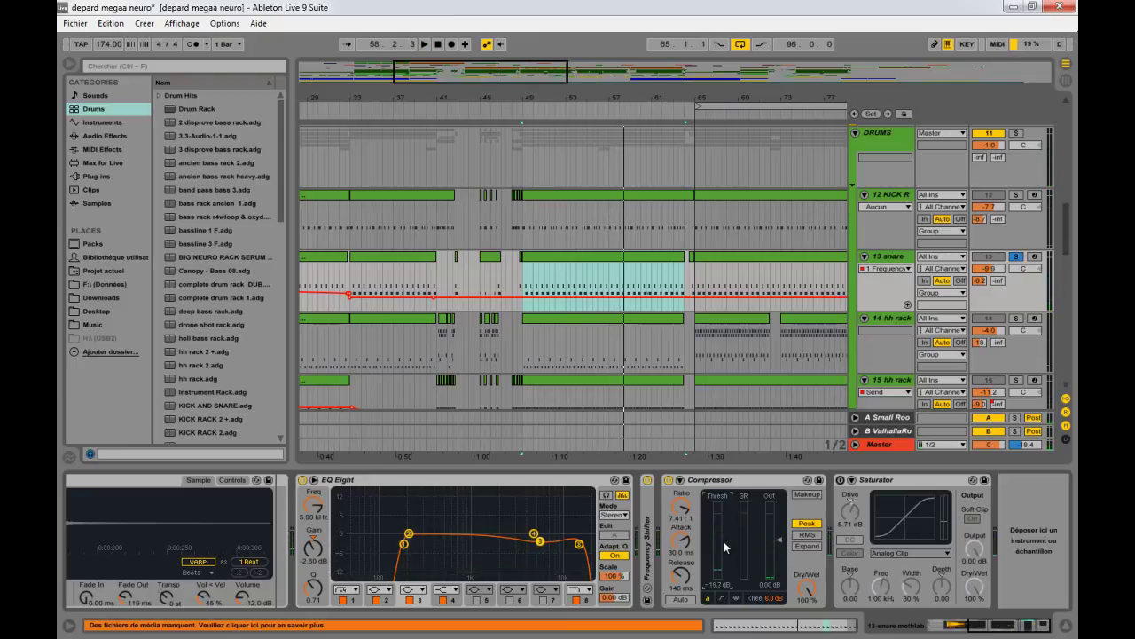
- Raise the snare's Compressor threshold to -14.5 dB, stop playback and re-enable the Saturator
{"action": "left_click_drag", "start_coordinate": [723, 541], "coordinate": [728, 548]}
{"action": "key", "text": "space"}
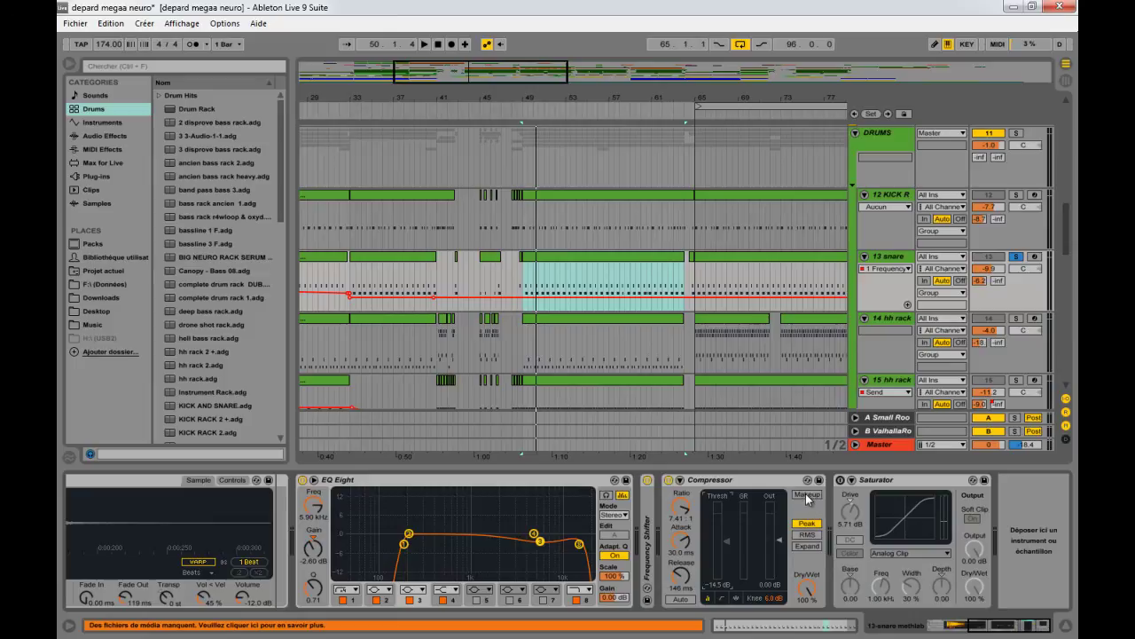
{"action": "left_click", "coordinate": [841, 480]}
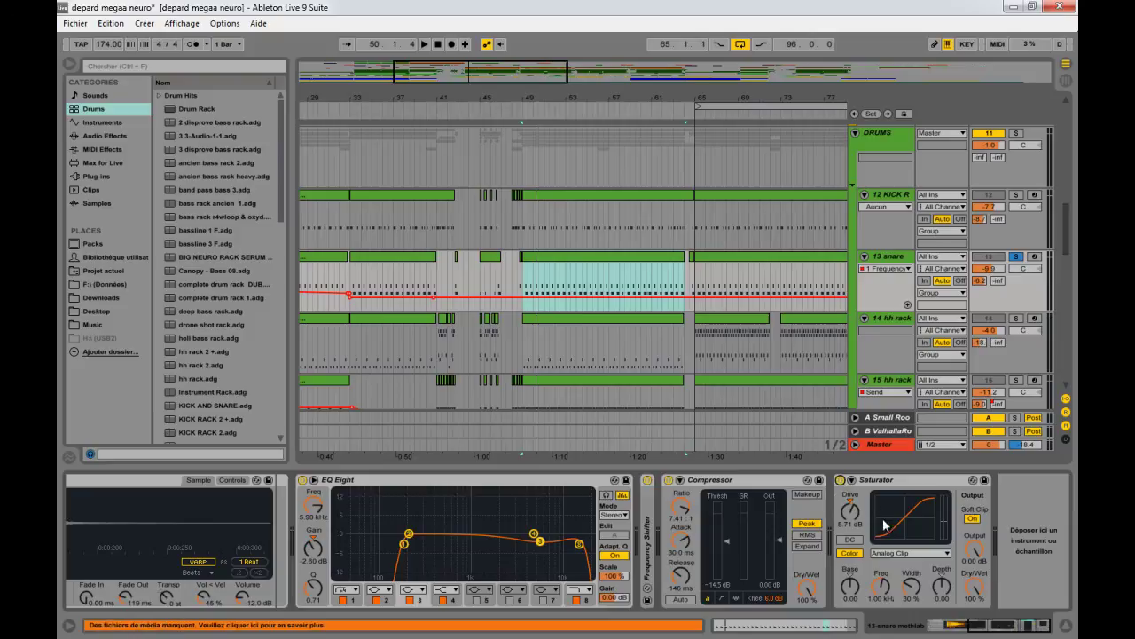
{"action": "left_click", "coordinate": [867, 482]}
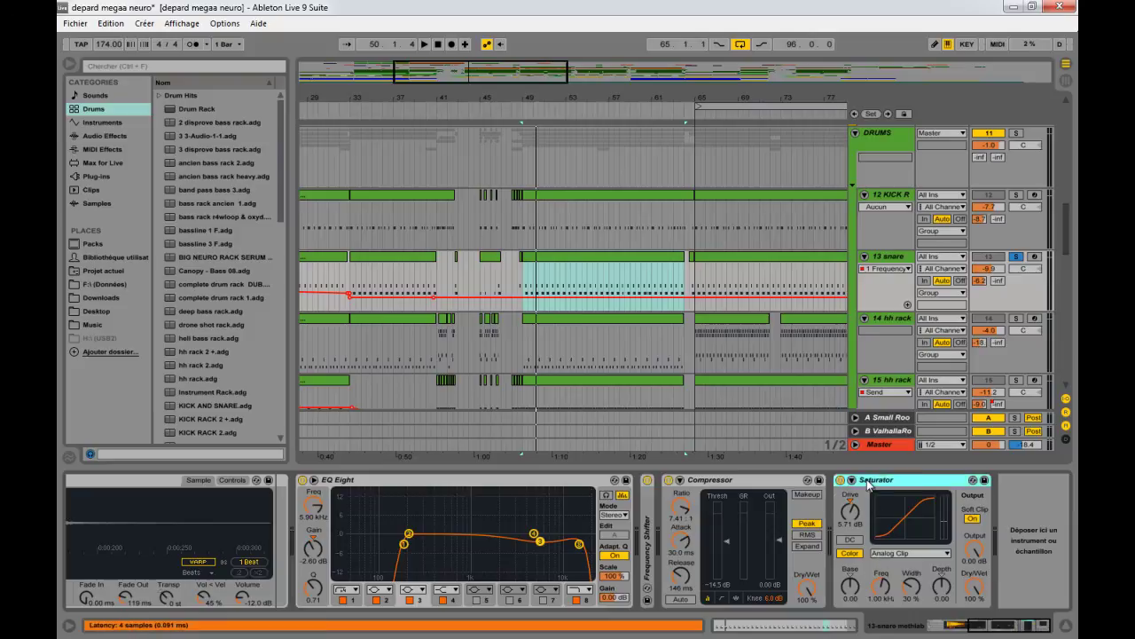
- Check the snare track's send level and display the Small Room reverb settings on return A
{"action": "double_click", "coordinate": [975, 288]}
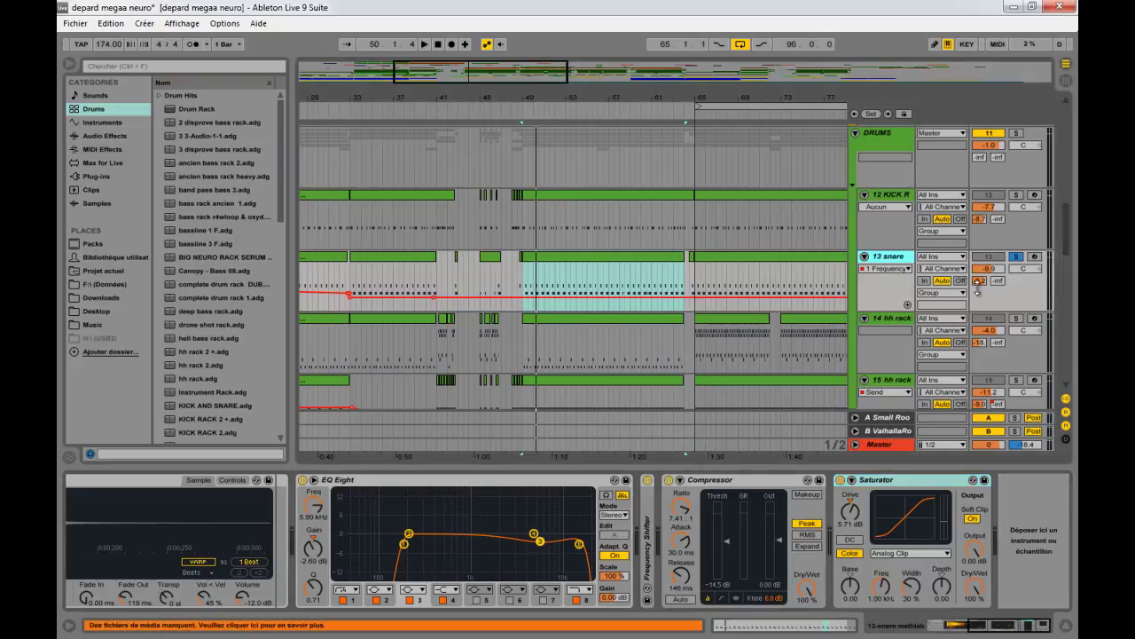
{"action": "left_click", "coordinate": [981, 285]}
{"action": "double_click", "coordinate": [865, 257]}
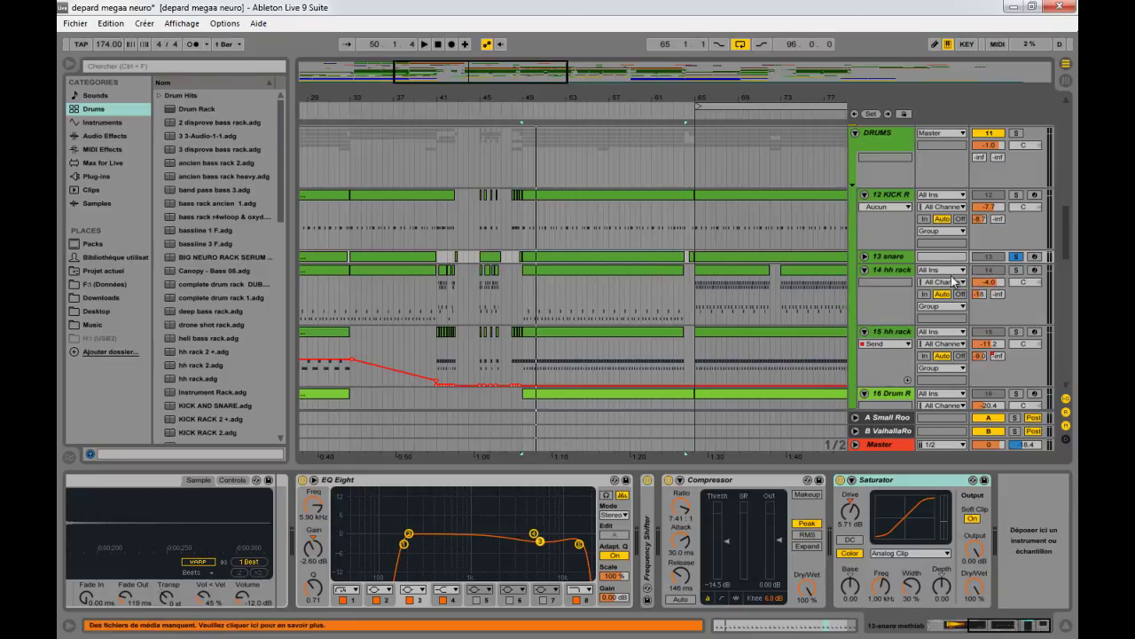
{"action": "left_click", "coordinate": [860, 261]}
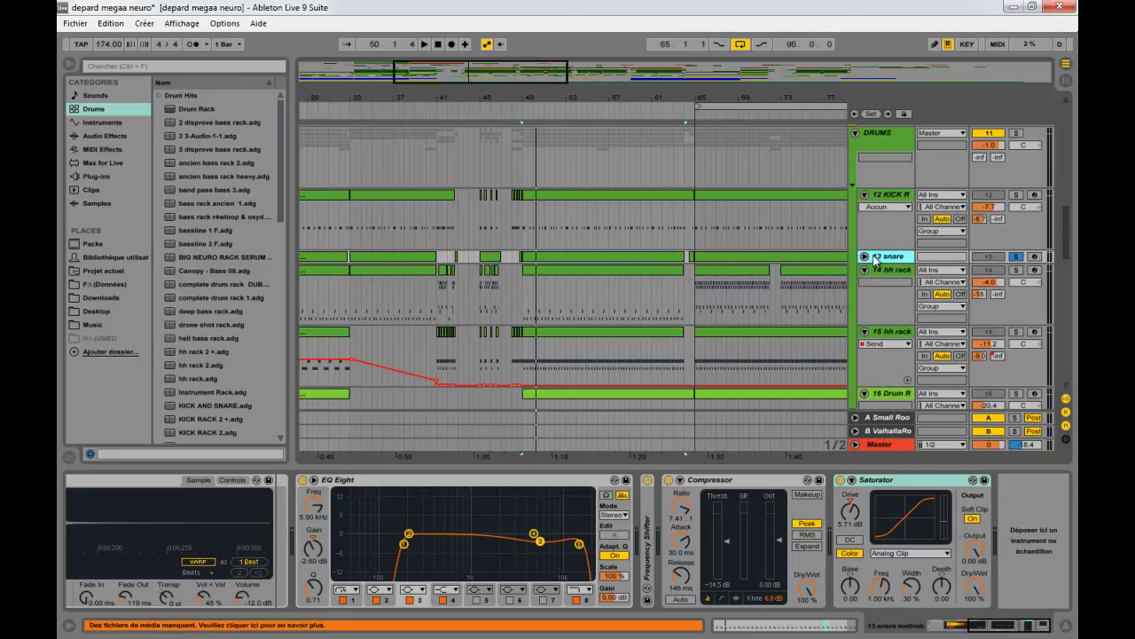
{"action": "left_click", "coordinate": [866, 257]}
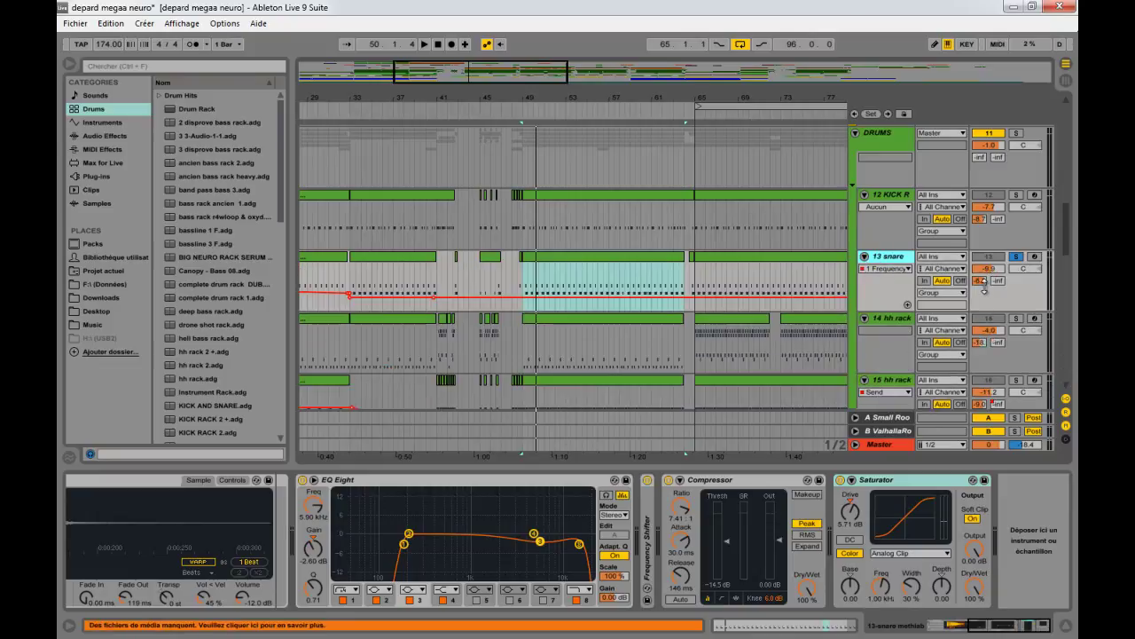
{"action": "left_click", "coordinate": [886, 417]}
{"action": "left_click", "coordinate": [115, 484]}
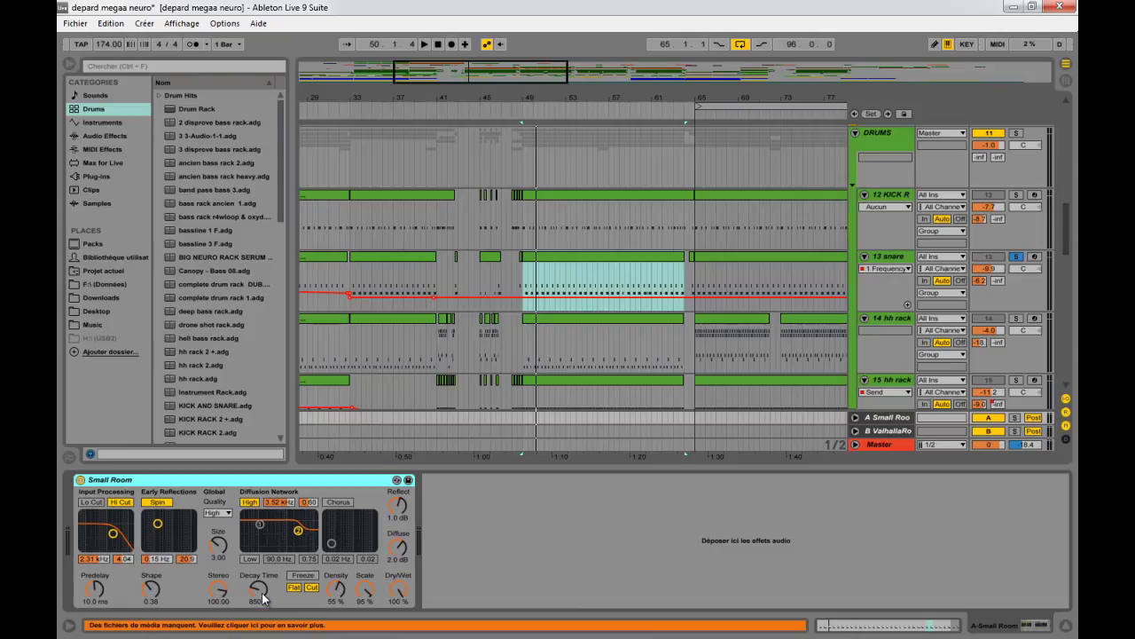
- Switch the snare track's solo off and back on, and play it from bar 49
{"action": "left_click", "coordinate": [1017, 257]}
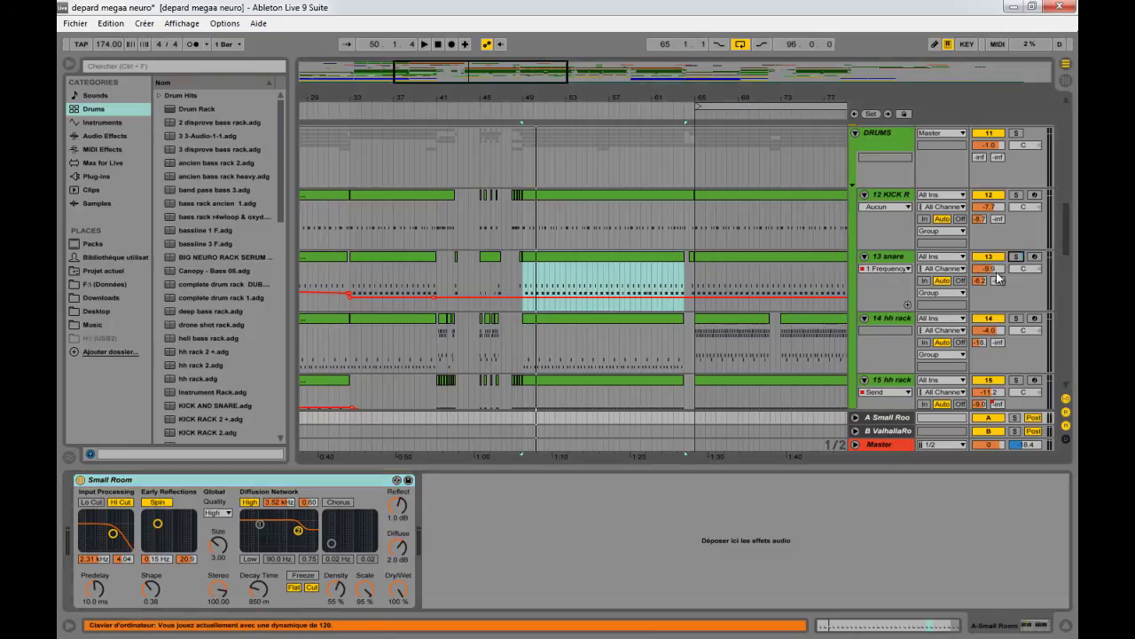
{"action": "left_click", "coordinate": [1026, 249]}
{"action": "left_click", "coordinate": [1017, 256]}
{"action": "key", "text": "space"}
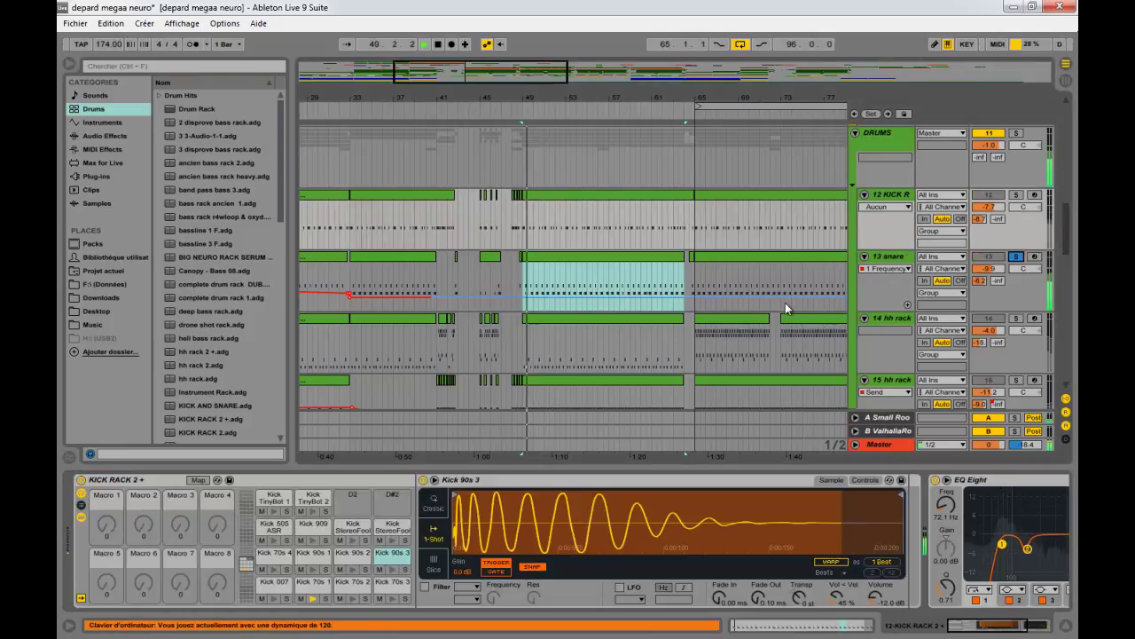
- Open the snare clip at bar 49 and select its Disphonia and Current Value snare notes in turn
{"action": "double_click", "coordinate": [597, 262]}
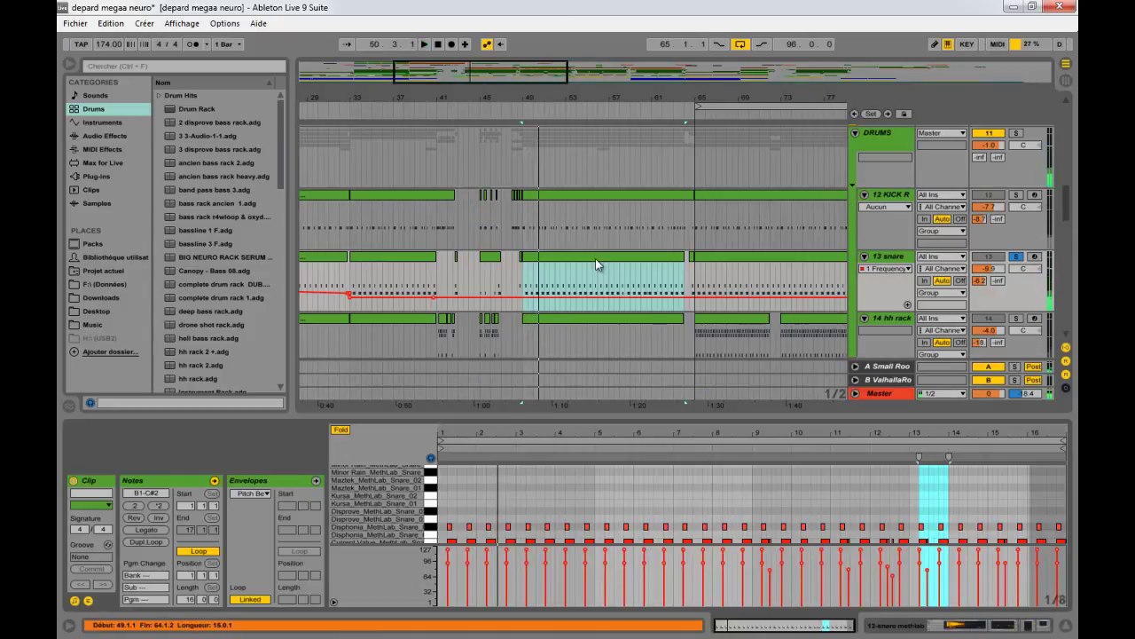
{"action": "left_click", "coordinate": [432, 530]}
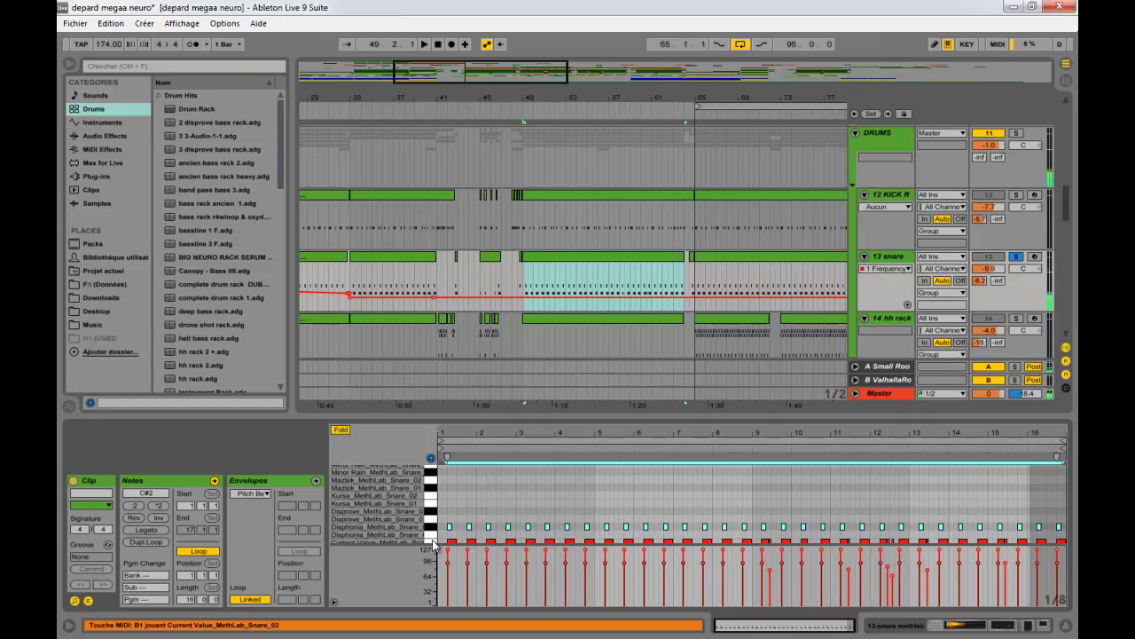
{"action": "left_click", "coordinate": [433, 542]}
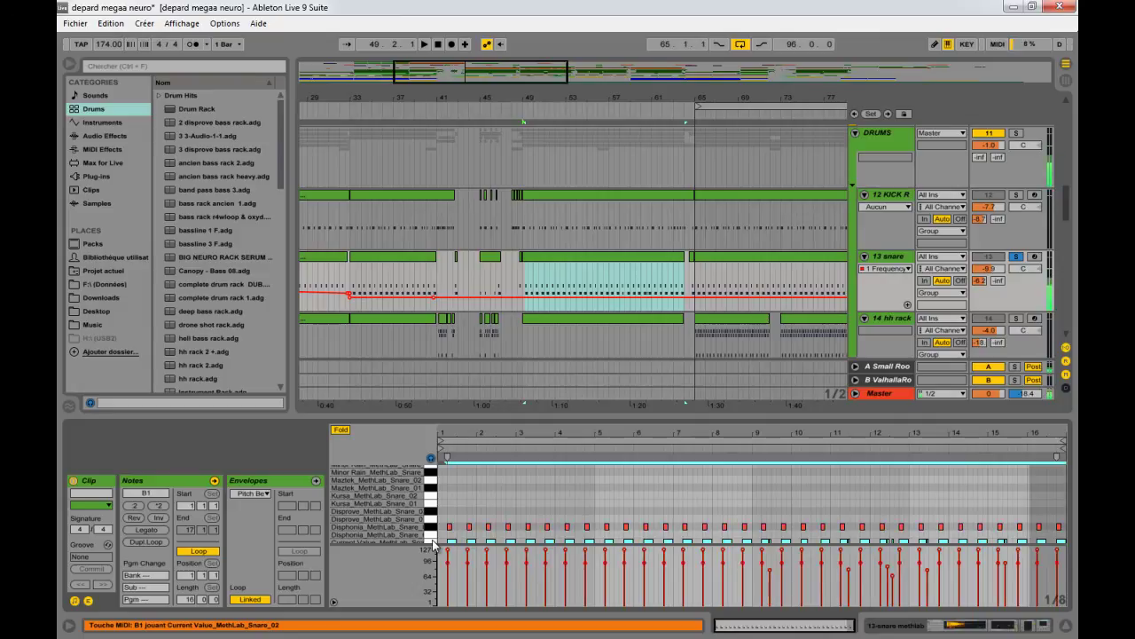
- Examine the device chains of the 13 snare, 12 kick rack and 14 hh rack tracks
{"action": "left_click", "coordinate": [886, 258]}
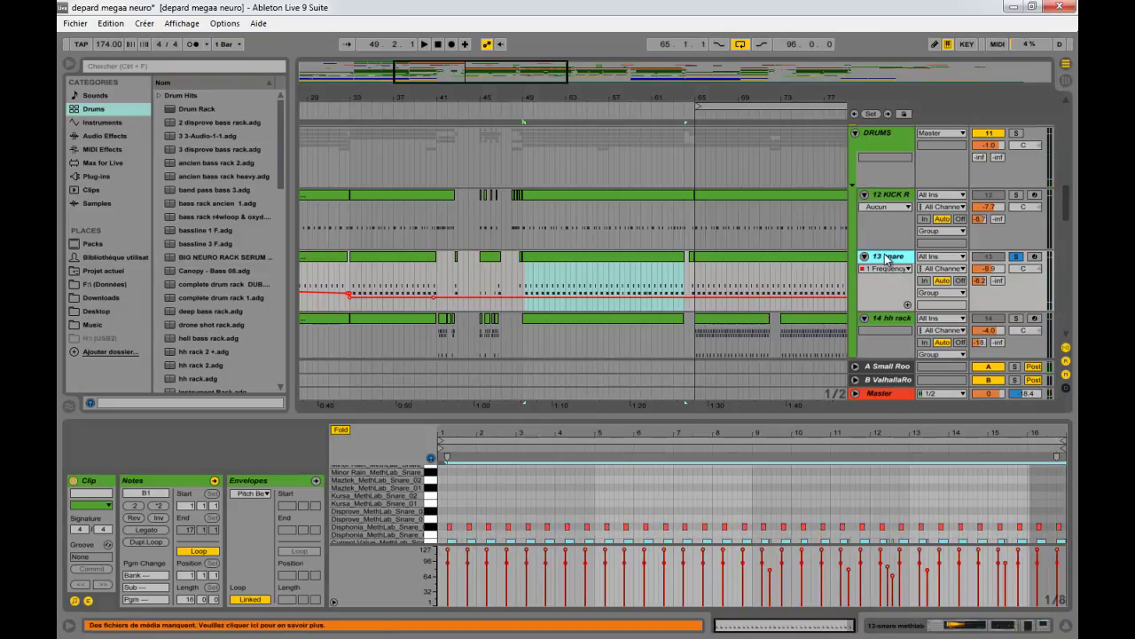
{"action": "left_click_drag", "start_coordinate": [991, 634], "coordinate": [951, 632]}
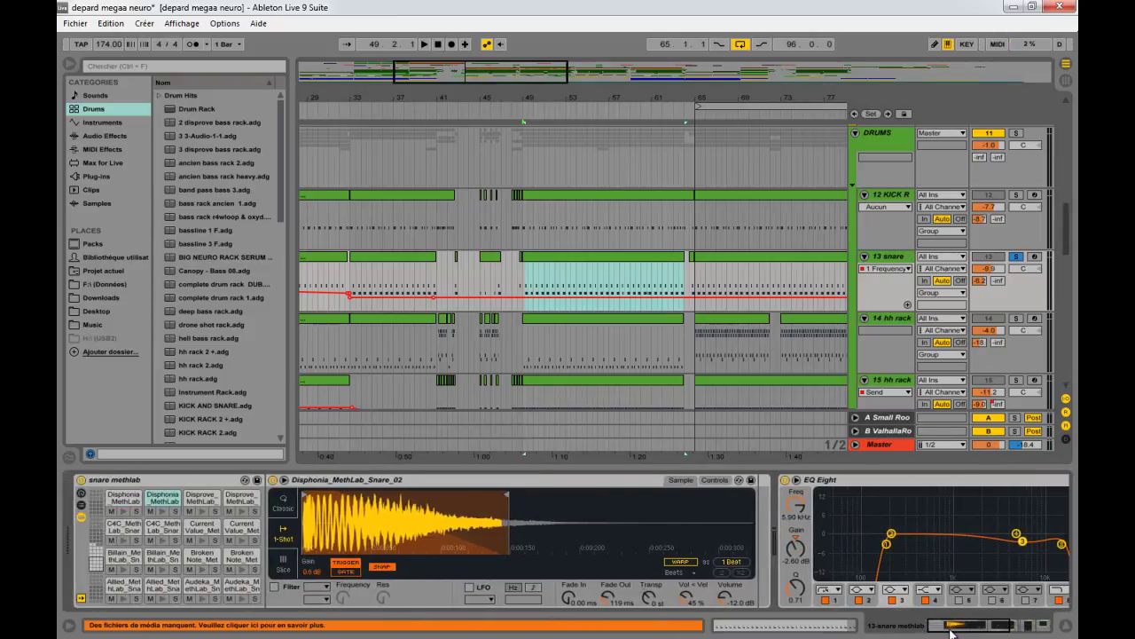
{"action": "left_click", "coordinate": [895, 203]}
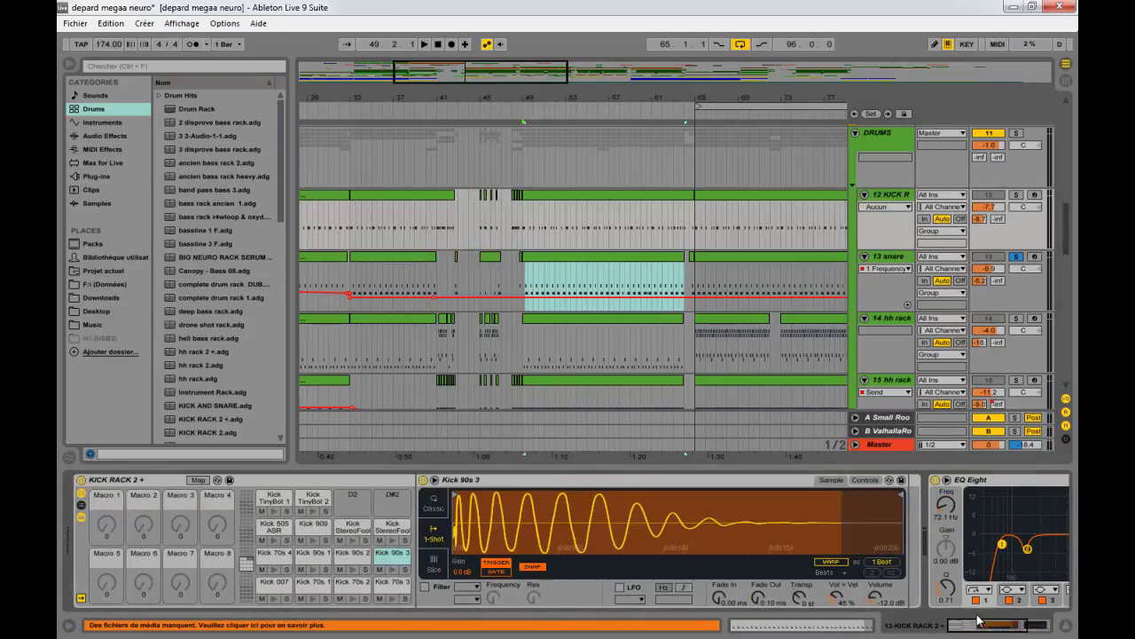
{"action": "left_click_drag", "start_coordinate": [975, 631], "coordinate": [1006, 634]}
{"action": "scroll", "coordinate": [888, 283], "scroll_direction": "down", "scroll_amount": 1}
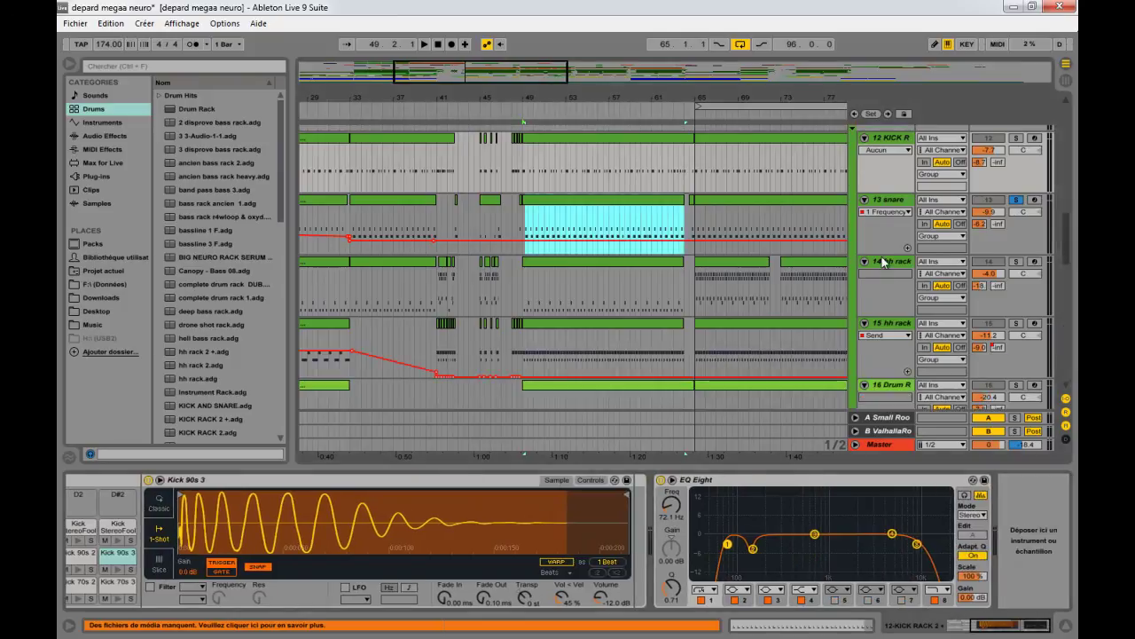
{"action": "left_click", "coordinate": [883, 262]}
{"action": "left_click", "coordinate": [946, 628]}
{"action": "mouse_move", "coordinate": [947, 631]}
{"action": "left_mouse_down"}
{"action": "mouse_move", "coordinate": [972, 632]}
{"action": "mouse_move", "coordinate": [934, 628]}
{"action": "left_mouse_up"}
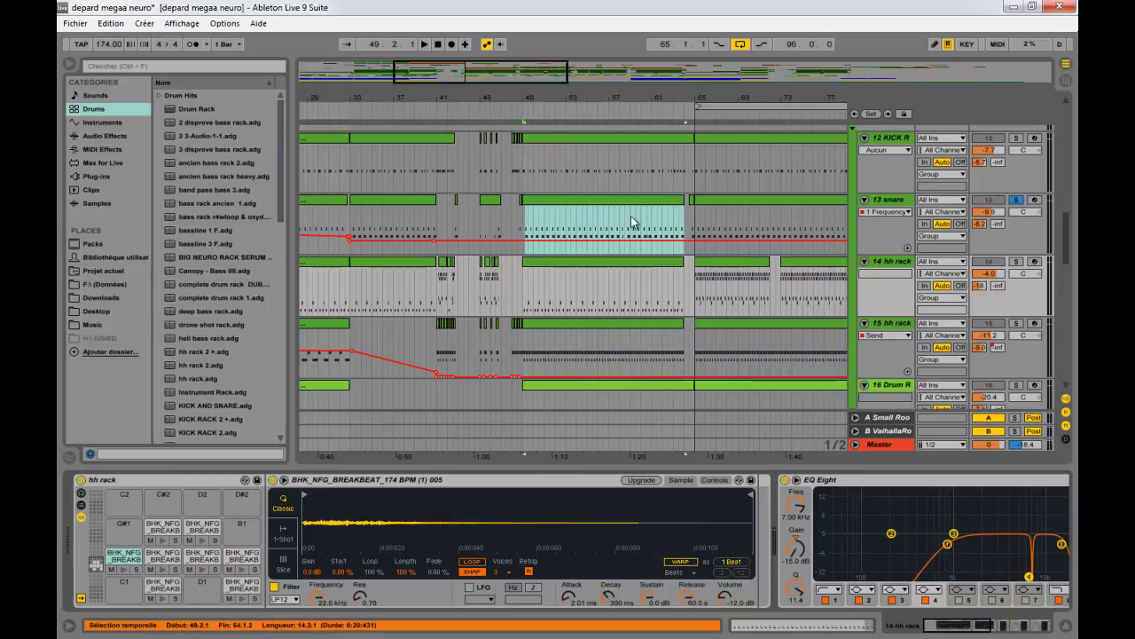
- Solo the DRUMS group and play it from bar 49
{"action": "scroll", "coordinate": [556, 304], "scroll_direction": "down", "scroll_amount": 2}
{"action": "scroll", "coordinate": [532, 222], "scroll_direction": "up", "scroll_amount": 5}
{"action": "scroll", "coordinate": [502, 154], "scroll_direction": "down", "scroll_amount": 2}
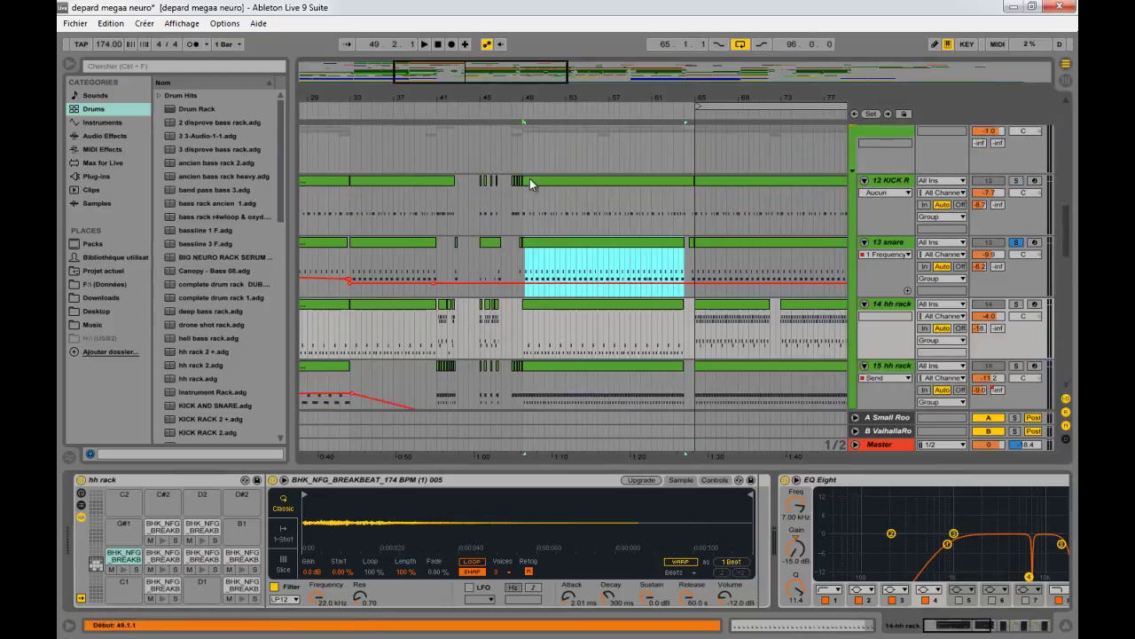
{"action": "scroll", "coordinate": [502, 156], "scroll_direction": "up", "scroll_amount": 1}
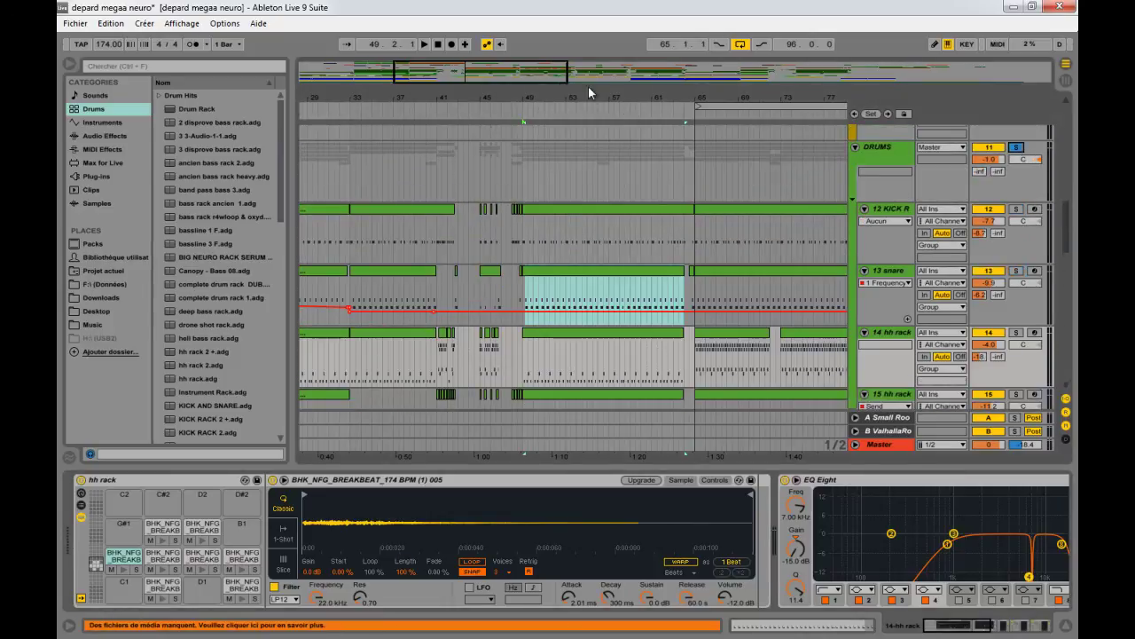
{"action": "left_click_drag", "start_coordinate": [540, 93], "coordinate": [509, 181]}
{"action": "left_click", "coordinate": [509, 181]}
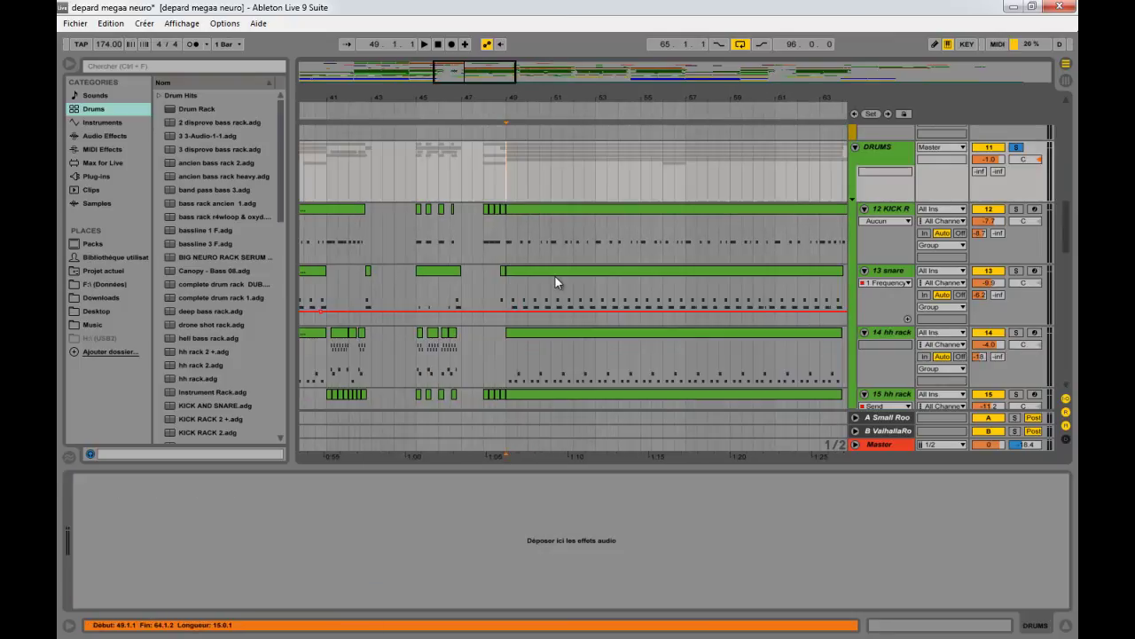
{"action": "key", "text": "space"}
{"action": "scroll", "coordinate": [543, 298], "scroll_direction": "down", "scroll_amount": 3}
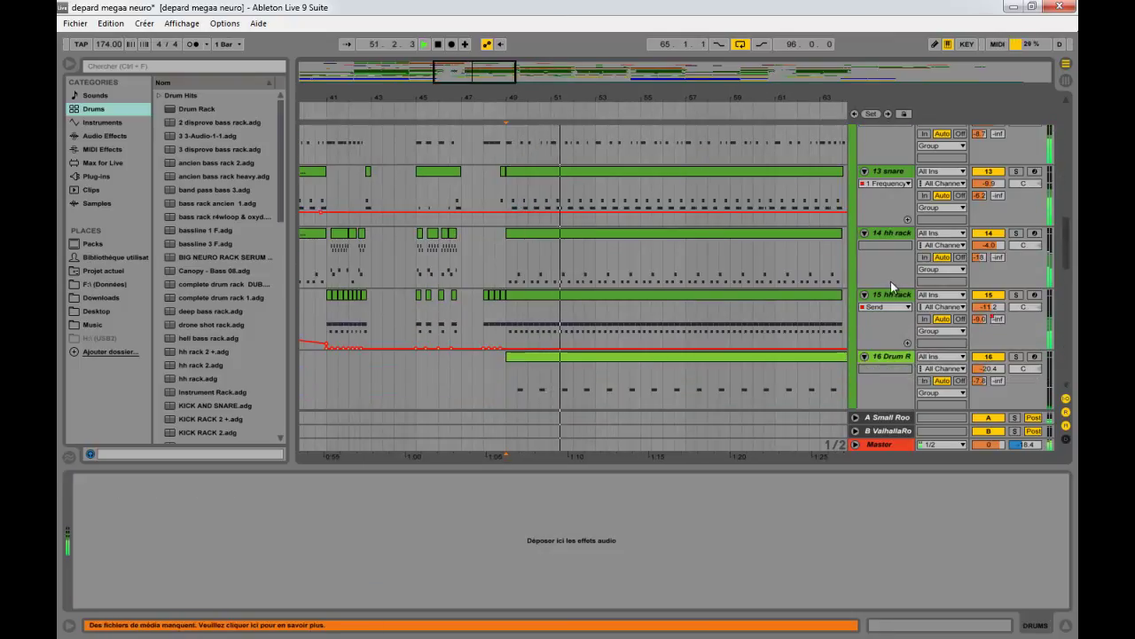
- Mute the 15 hh rack and 16 Drum Rack tracks during playback, and unmute 15 hh rack again
{"action": "left_click", "coordinate": [989, 294]}
{"action": "left_click", "coordinate": [989, 356]}
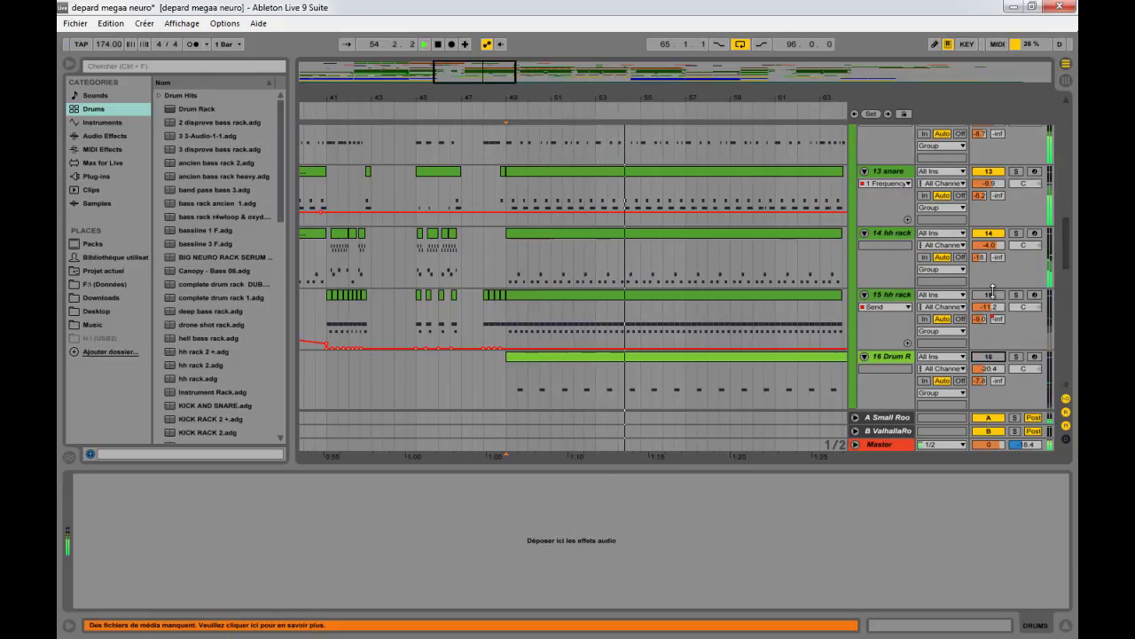
{"action": "left_click", "coordinate": [988, 297]}
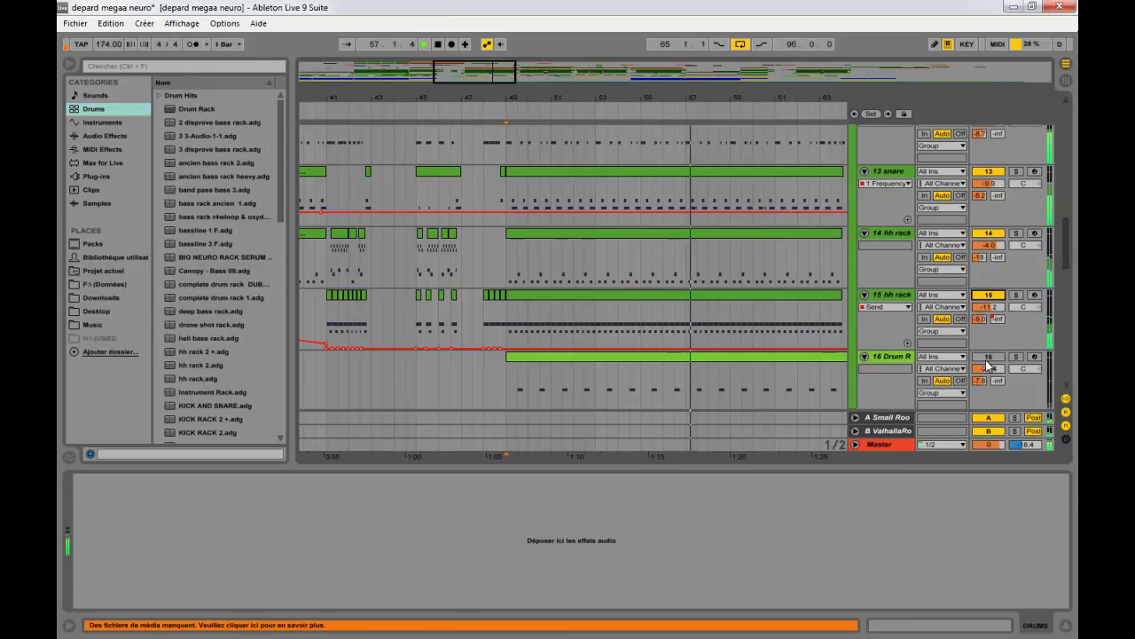
- Examine the 14 hh rack's EQ Eight and sidechained Compressors, and display the 16 Drum Rack's devices
{"action": "left_click_drag", "start_coordinate": [797, 101], "coordinate": [731, 69]}
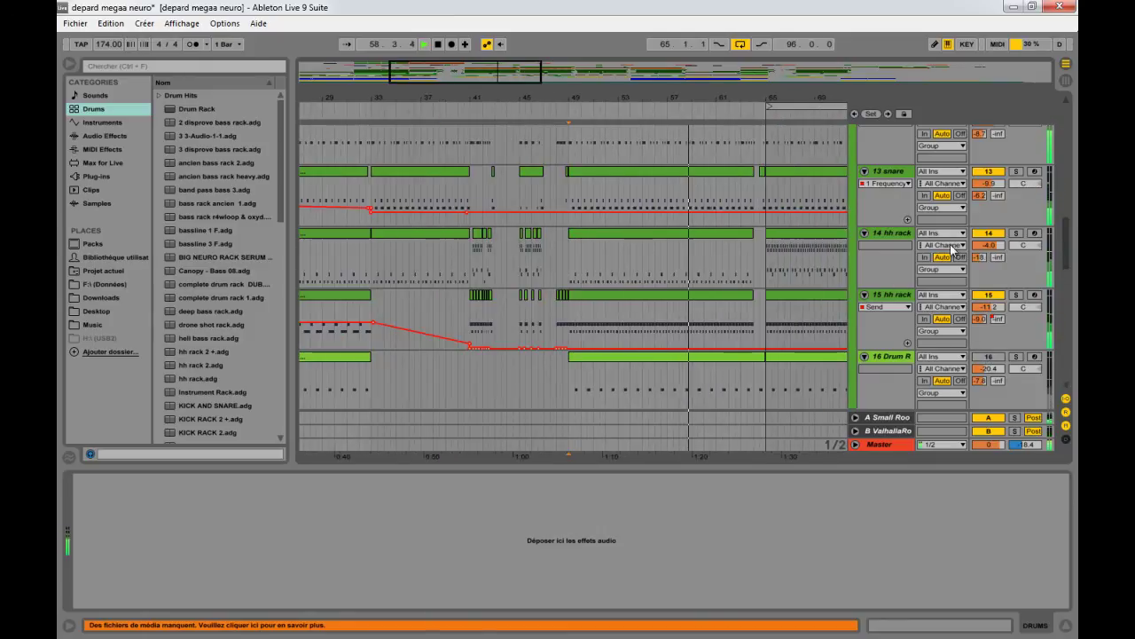
{"action": "left_click", "coordinate": [901, 236]}
{"action": "left_click_drag", "start_coordinate": [967, 627], "coordinate": [1001, 614]}
{"action": "scroll", "coordinate": [656, 222], "scroll_direction": "up", "scroll_amount": 2}
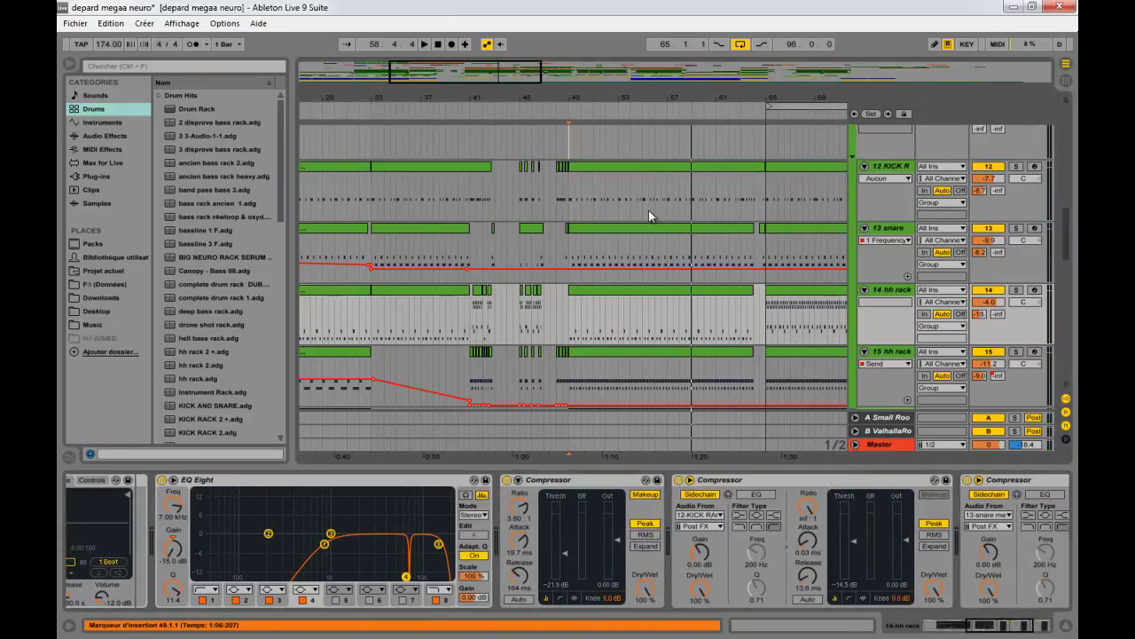
{"action": "scroll", "coordinate": [652, 293], "scroll_direction": "down", "scroll_amount": 3}
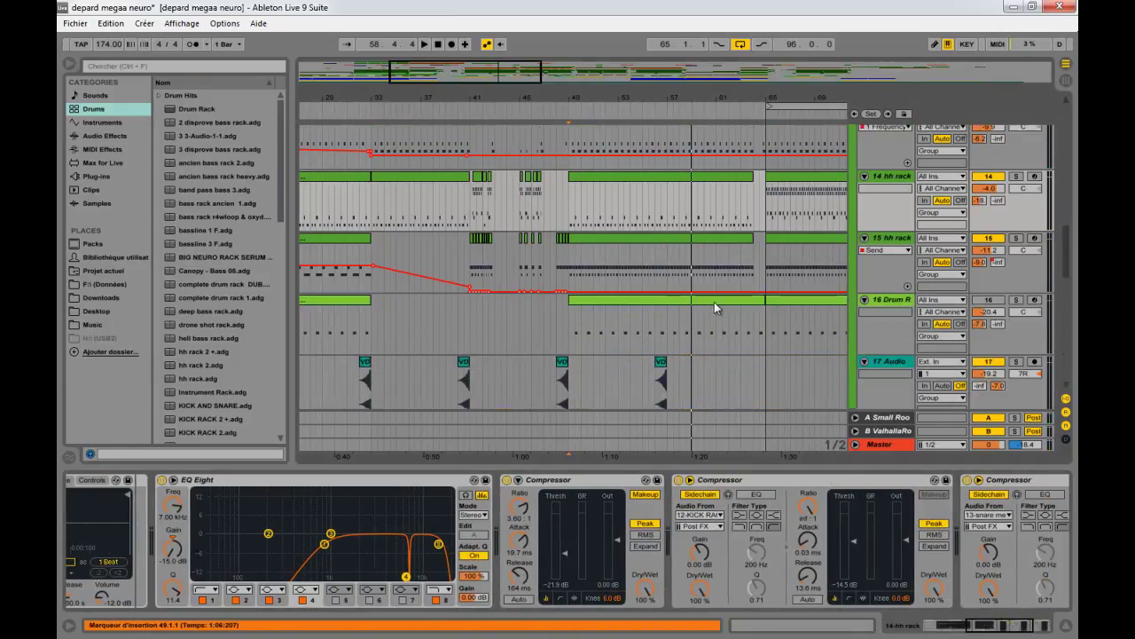
{"action": "left_click", "coordinate": [885, 301]}
- Place the insert marker at bar 33 on the 6 Audio track and play briefly from there
{"action": "left_click_drag", "start_coordinate": [534, 101], "coordinate": [539, 81]}
{"action": "scroll", "coordinate": [500, 305], "scroll_direction": "up", "scroll_amount": 4}
{"action": "scroll", "coordinate": [528, 266], "scroll_direction": "up", "scroll_amount": 10}
{"action": "scroll", "coordinate": [536, 289], "scroll_direction": "up", "scroll_amount": 2}
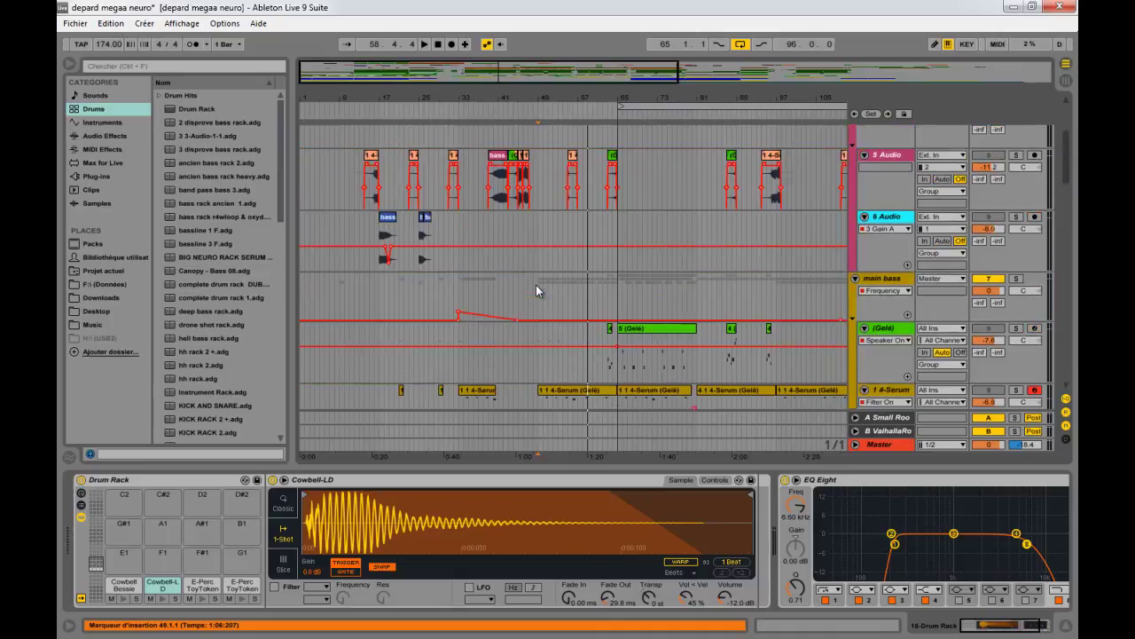
{"action": "left_click", "coordinate": [490, 229]}
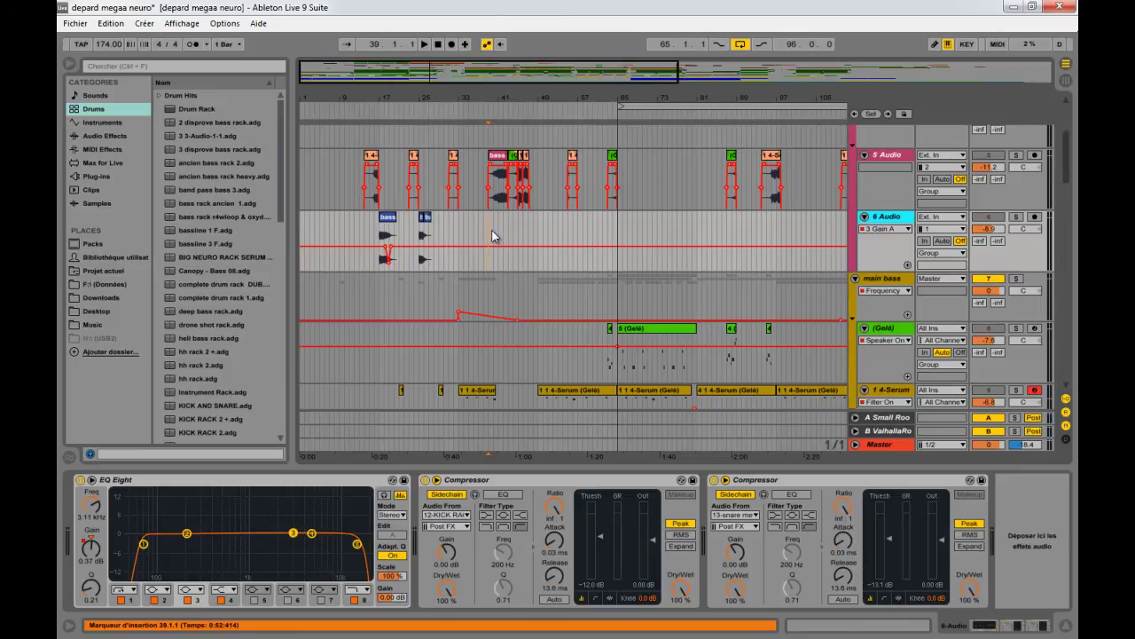
{"action": "scroll", "coordinate": [490, 231], "scroll_direction": "down", "scroll_amount": 1}
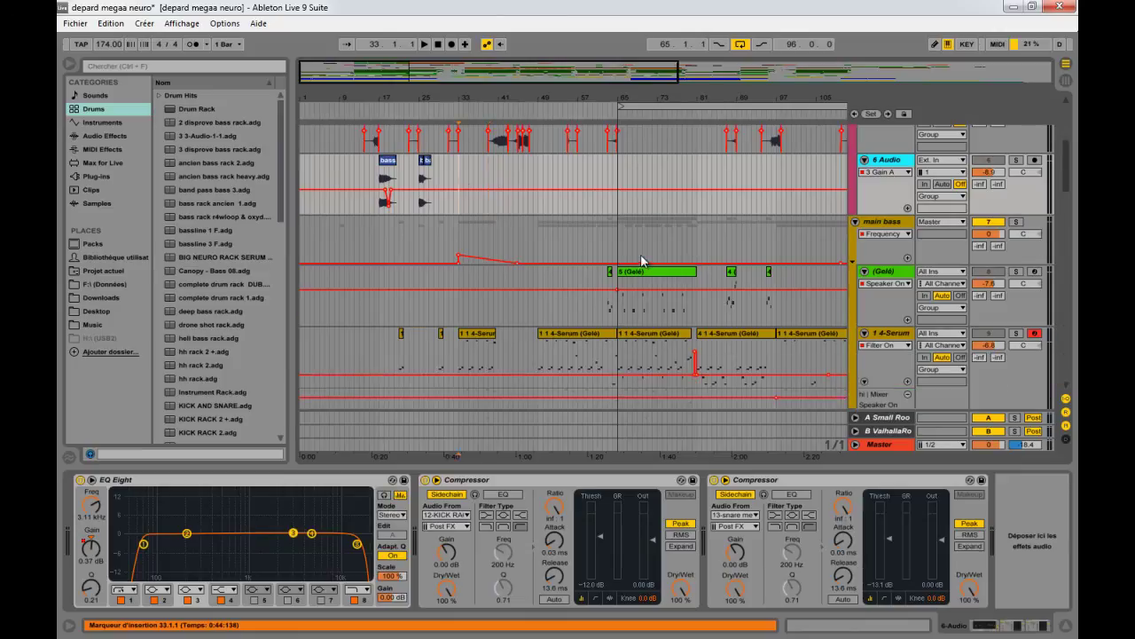
{"action": "scroll", "coordinate": [927, 189], "scroll_direction": "up", "scroll_amount": 1}
{"action": "key", "text": "space"}
{"action": "key", "text": "space"}
{"action": "scroll", "coordinate": [954, 243], "scroll_direction": "up", "scroll_amount": 2}
{"action": "scroll", "coordinate": [480, 303], "scroll_direction": "down", "scroll_amount": 1}
{"action": "scroll", "coordinate": [478, 303], "scroll_direction": "down", "scroll_amount": 3}
- Select the kick clip at bar 33, unsolo the DRUMS group and play the full arrangement from there while viewing the bass tracks
{"action": "left_click", "coordinate": [467, 292]}
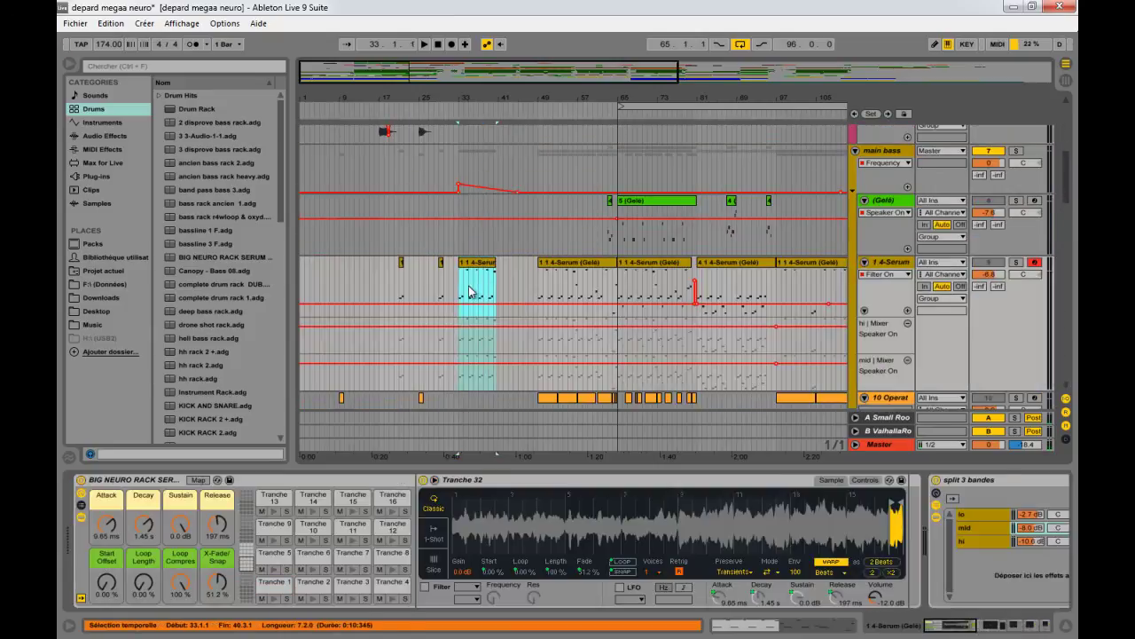
{"action": "scroll", "coordinate": [485, 310], "scroll_direction": "down", "scroll_amount": 5}
{"action": "left_click", "coordinate": [483, 211]}
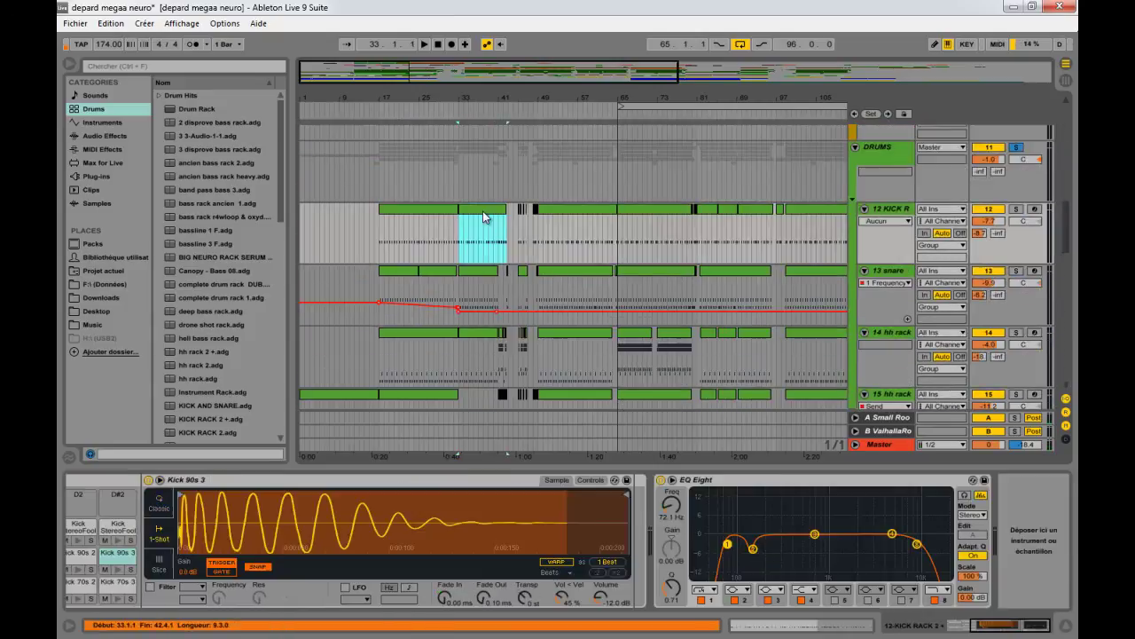
{"action": "left_click", "coordinate": [1019, 149]}
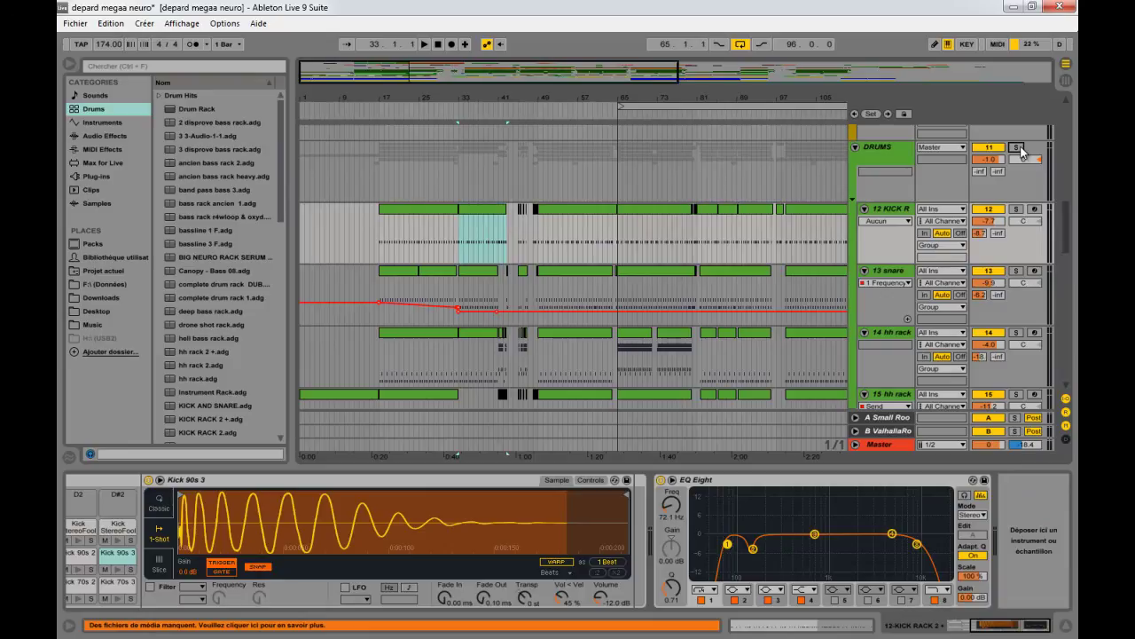
{"action": "key", "text": "space"}
{"action": "left_click_drag", "start_coordinate": [475, 94], "coordinate": [477, 101]}
{"action": "scroll", "coordinate": [528, 346], "scroll_direction": "up", "scroll_amount": 3}
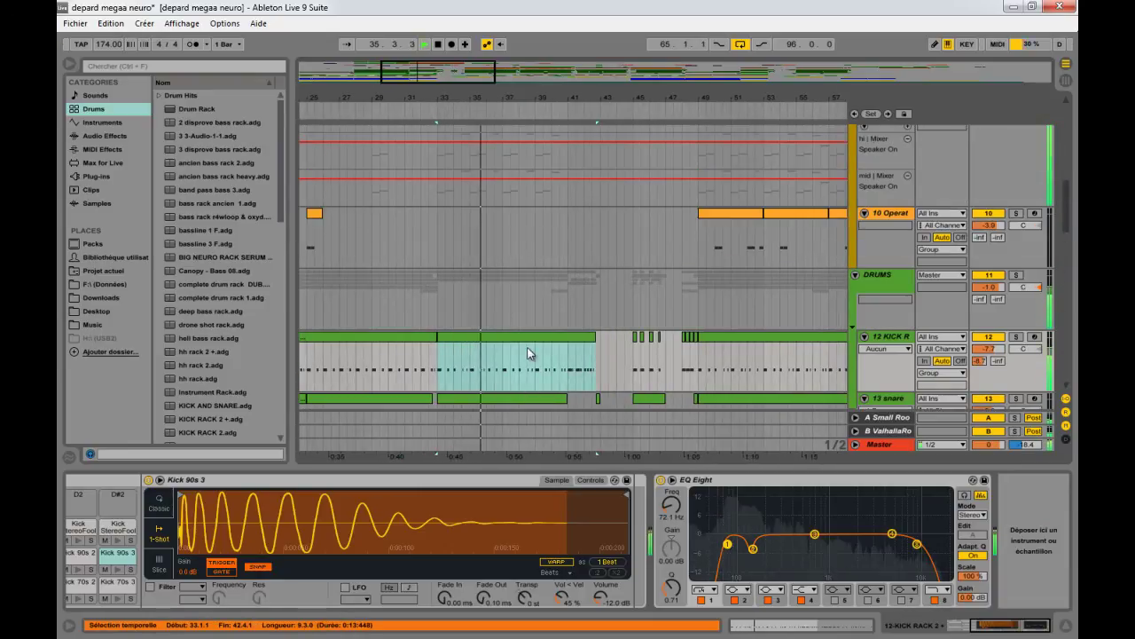
{"action": "scroll", "coordinate": [532, 355], "scroll_direction": "up", "scroll_amount": 3}
{"action": "scroll", "coordinate": [550, 345], "scroll_direction": "up", "scroll_amount": 3}
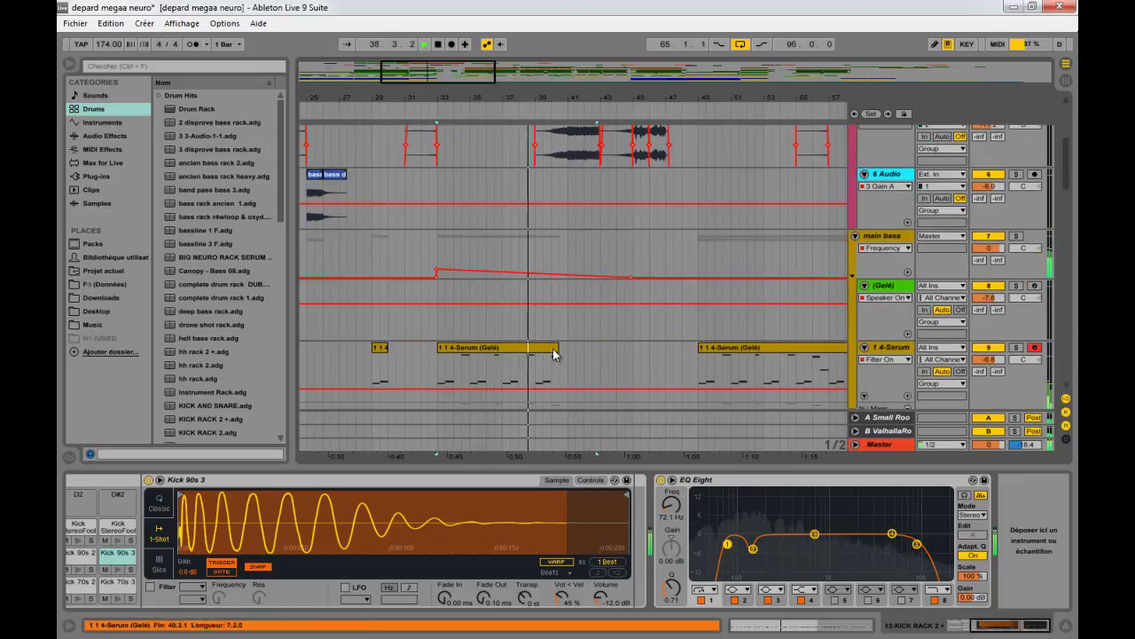
- Follow the playback across the 5 Audio bass clips and main bass tracks up to the 1 4-Serum clip at bar 49
{"action": "scroll", "coordinate": [551, 355], "scroll_direction": "up", "scroll_amount": 2}
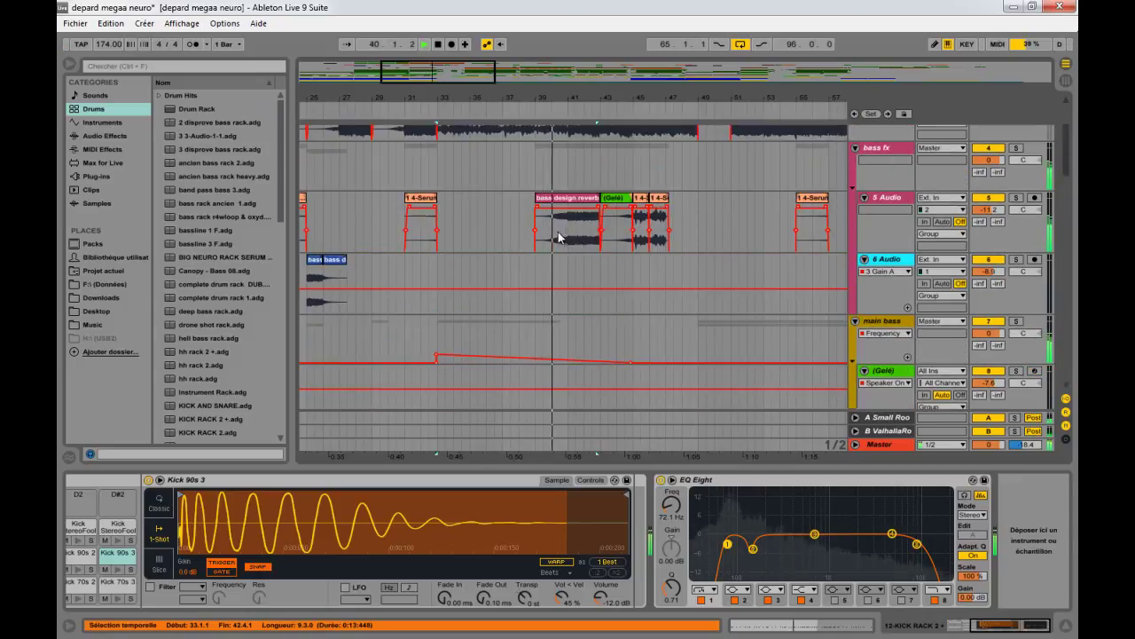
{"action": "scroll", "coordinate": [574, 241], "scroll_direction": "down", "scroll_amount": 2}
{"action": "scroll", "coordinate": [576, 248], "scroll_direction": "down", "scroll_amount": 2}
{"action": "scroll", "coordinate": [577, 243], "scroll_direction": "up", "scroll_amount": 2}
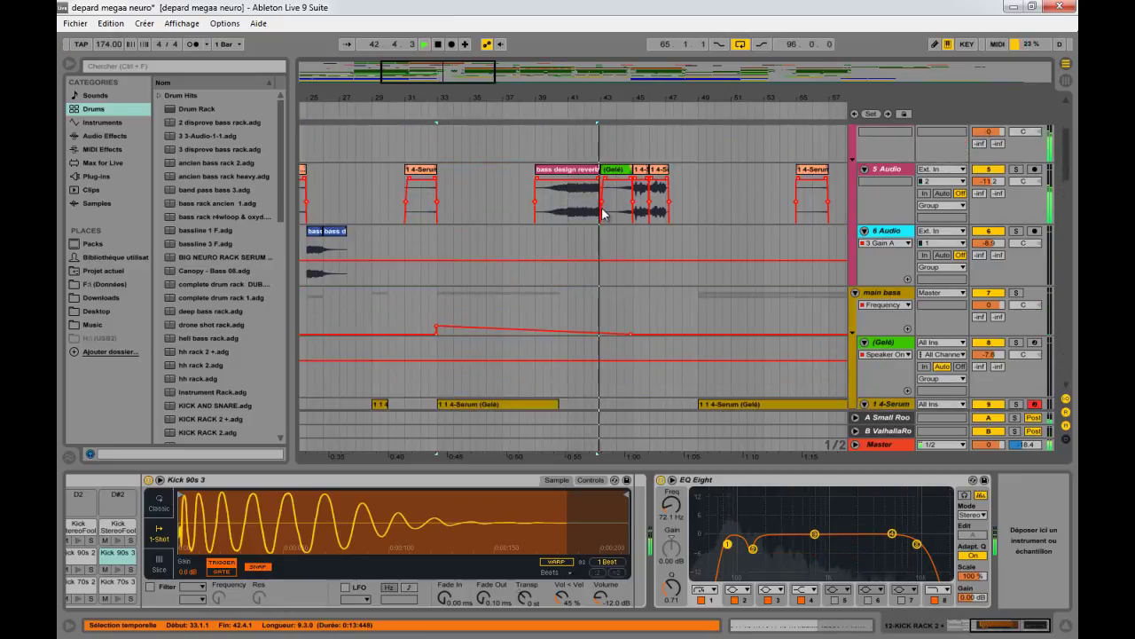
{"action": "left_click_drag", "start_coordinate": [712, 99], "coordinate": [714, 101]}
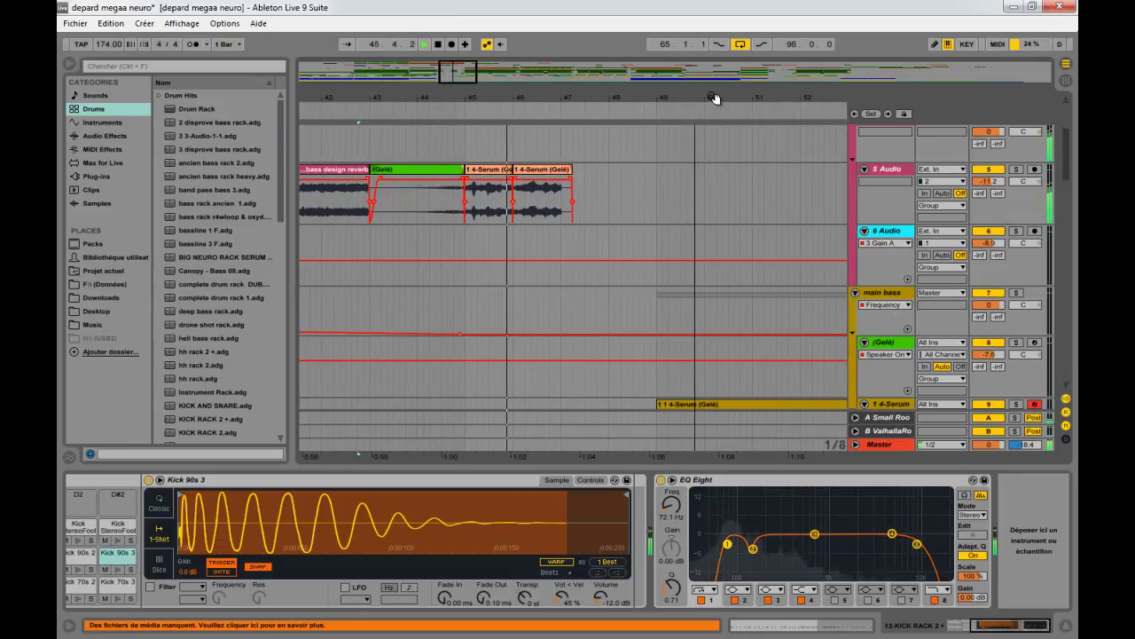
{"action": "scroll", "coordinate": [647, 213], "scroll_direction": "down", "scroll_amount": 2}
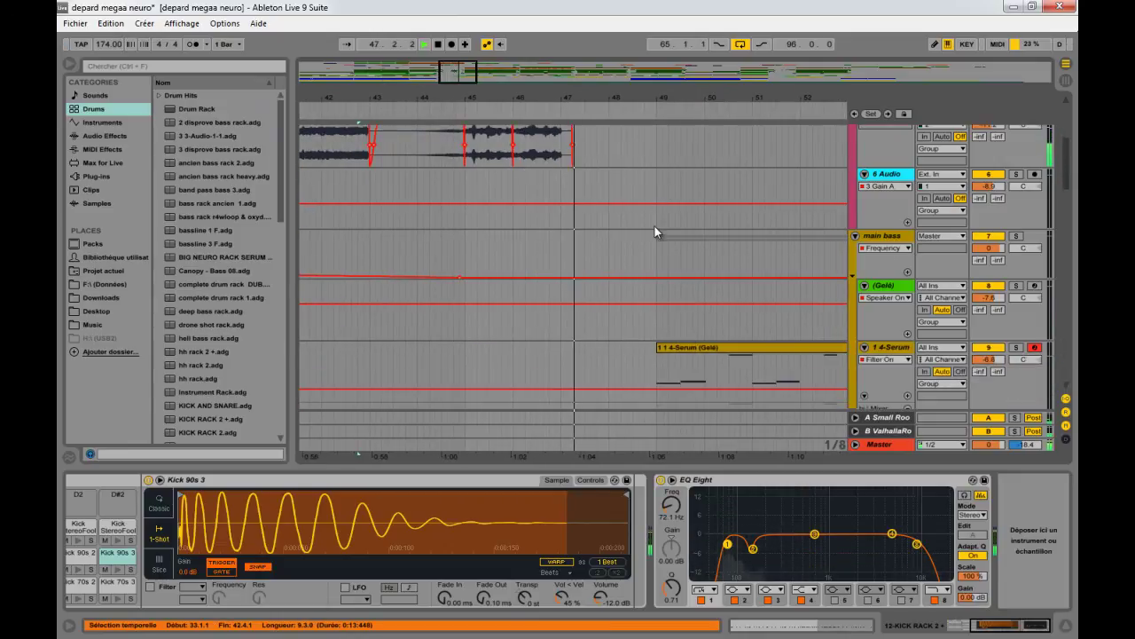
{"action": "scroll", "coordinate": [657, 230], "scroll_direction": "down", "scroll_amount": 2}
- Follow the playback from bar 49 across the main bass, 10 Operator and kick tracks, and stop it before bar 65
{"action": "left_click_drag", "start_coordinate": [678, 93], "coordinate": [678, 95]}
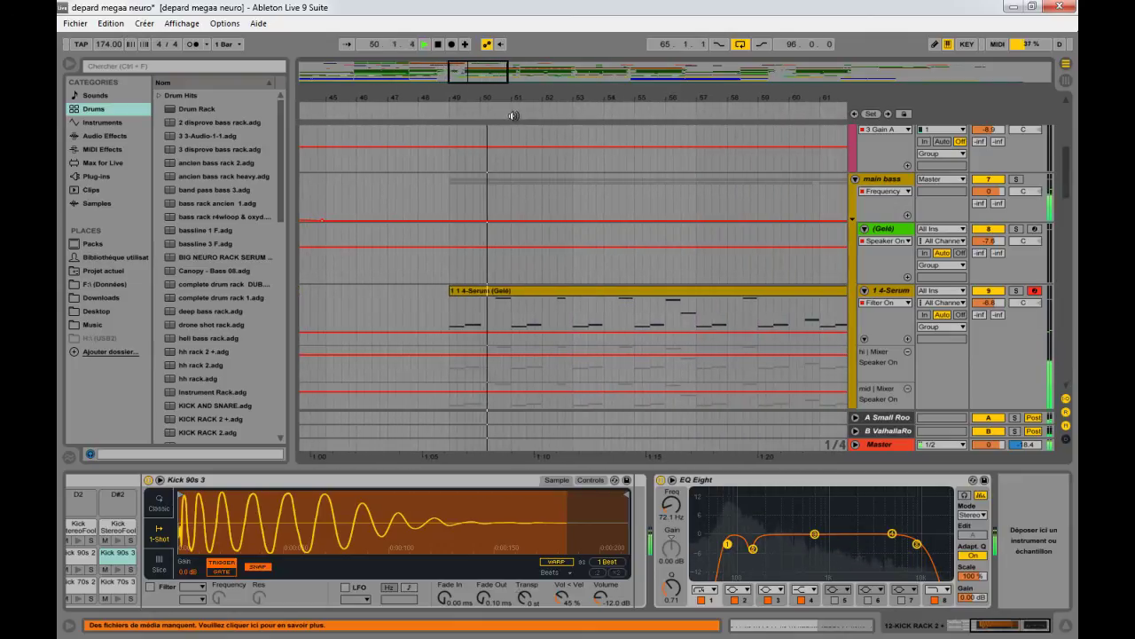
{"action": "scroll", "coordinate": [524, 231], "scroll_direction": "down", "scroll_amount": 3}
{"action": "left_click_drag", "start_coordinate": [647, 98], "coordinate": [647, 101]}
{"action": "scroll", "coordinate": [444, 313], "scroll_direction": "down", "scroll_amount": 4}
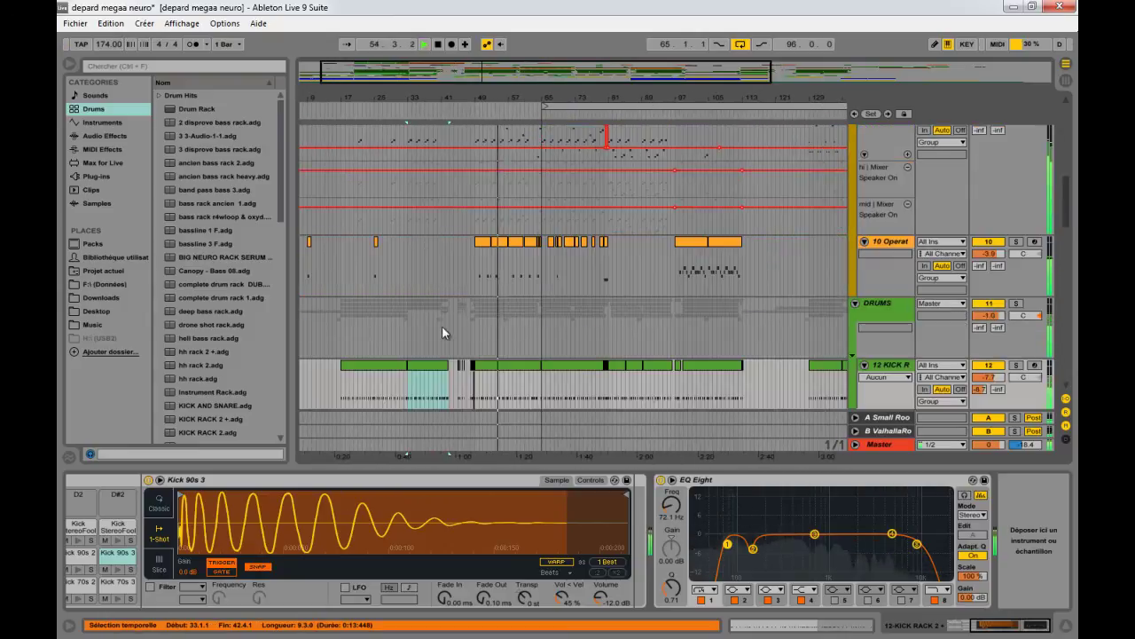
{"action": "scroll", "coordinate": [499, 334], "scroll_direction": "up", "scroll_amount": 3}
{"action": "left_click_drag", "start_coordinate": [517, 101], "coordinate": [568, 134]}
{"action": "scroll", "coordinate": [536, 251], "scroll_direction": "up", "scroll_amount": 2}
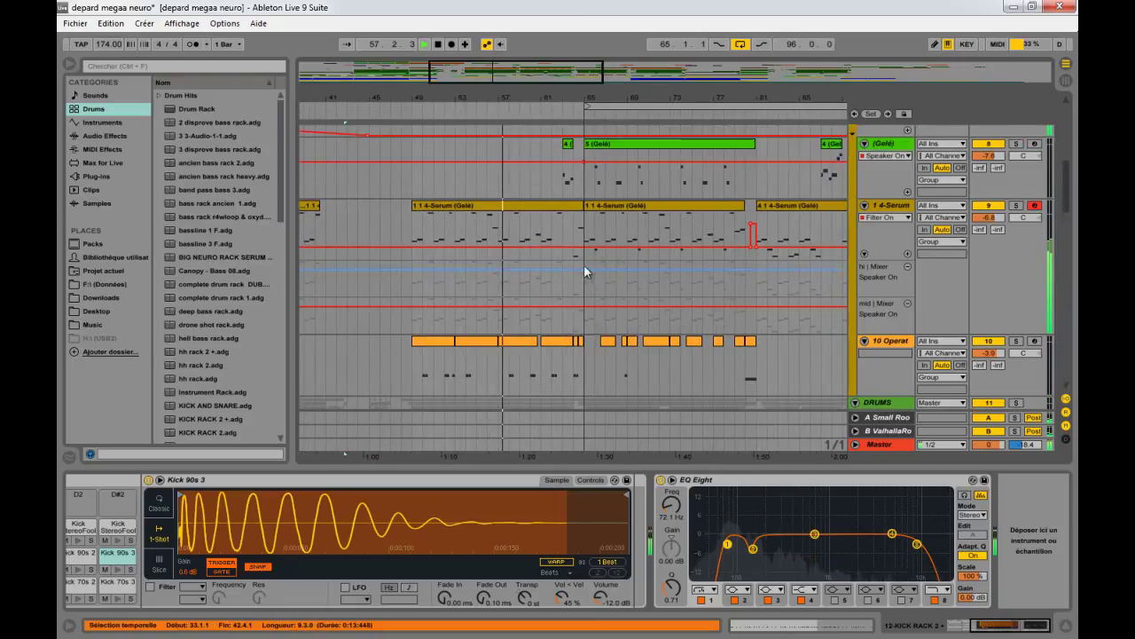
{"action": "scroll", "coordinate": [575, 268], "scroll_direction": "up", "scroll_amount": 2}
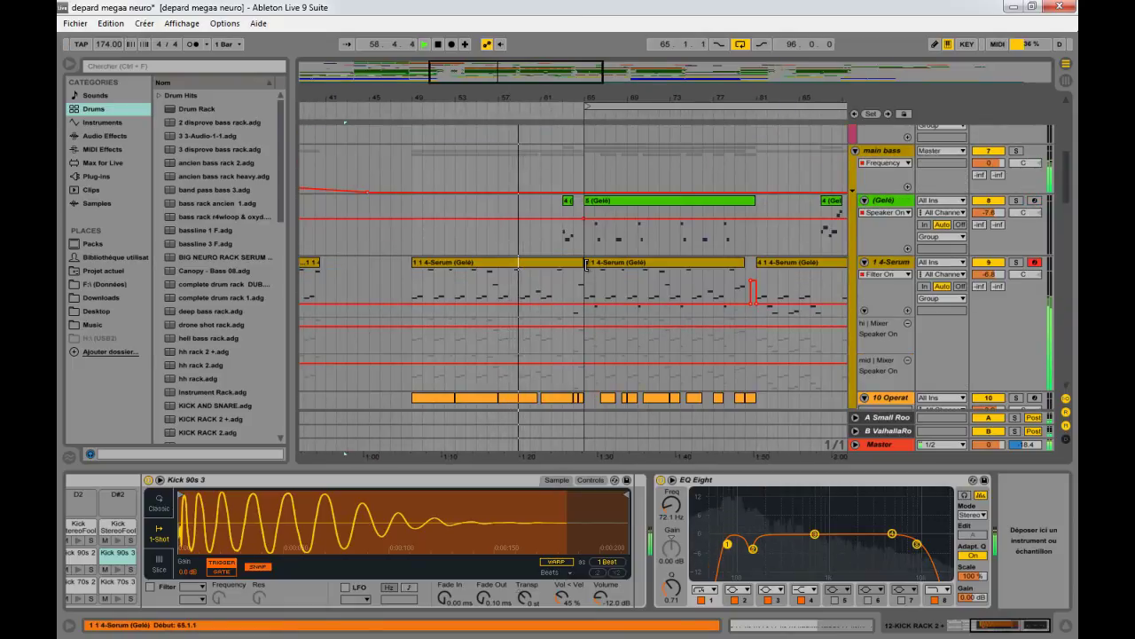
{"action": "key", "text": "space"}
- Select the 1 4-Serum (Gelé) audio clip at bar 33 on 3 Audio, and the (Gelé) MIDI clip at bar 65 to display its rack
{"action": "left_click_drag", "start_coordinate": [482, 98], "coordinate": [449, 84]}
{"action": "scroll", "coordinate": [428, 271], "scroll_direction": "up", "scroll_amount": 4}
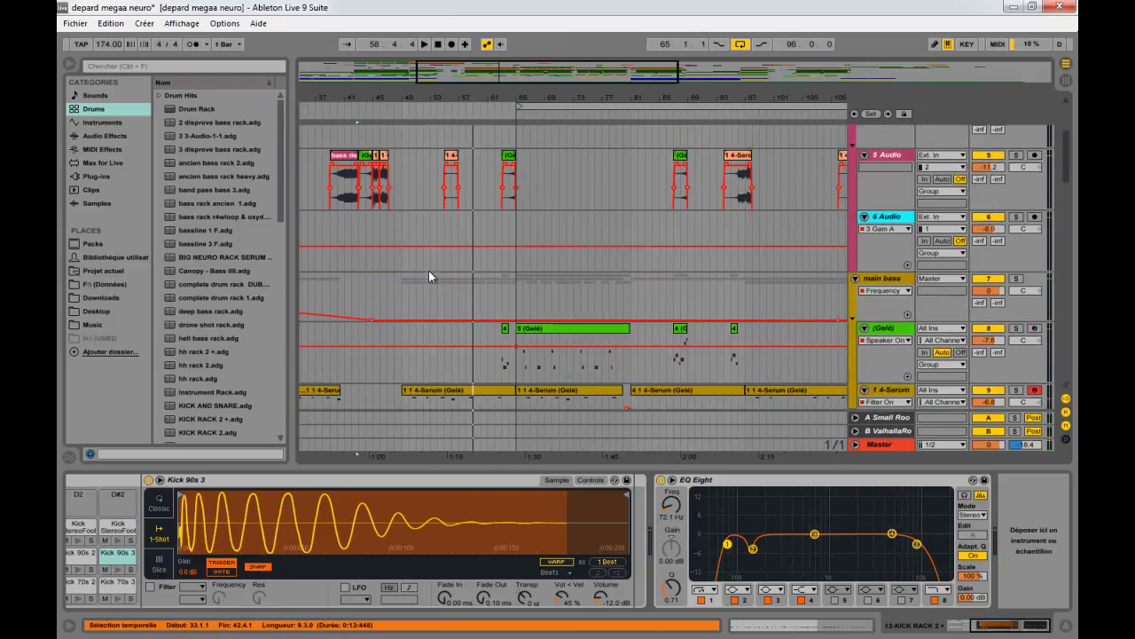
{"action": "scroll", "coordinate": [428, 270], "scroll_direction": "up", "scroll_amount": 1}
{"action": "scroll", "coordinate": [415, 205], "scroll_direction": "up", "scroll_amount": 4}
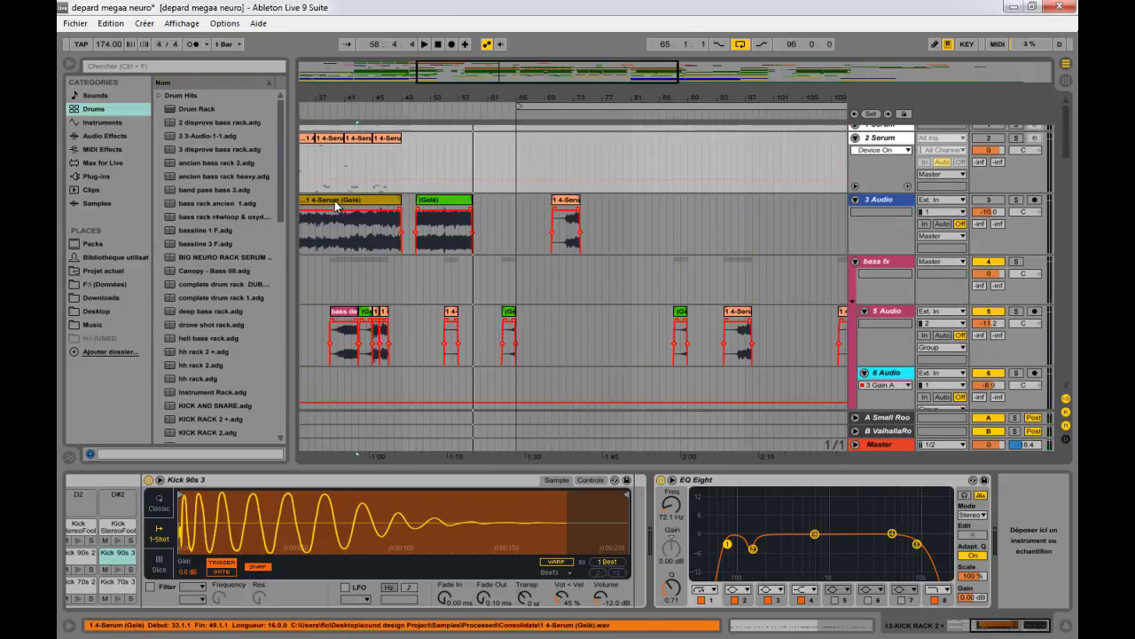
{"action": "left_click", "coordinate": [335, 203]}
{"action": "scroll", "coordinate": [467, 270], "scroll_direction": "down", "scroll_amount": 4}
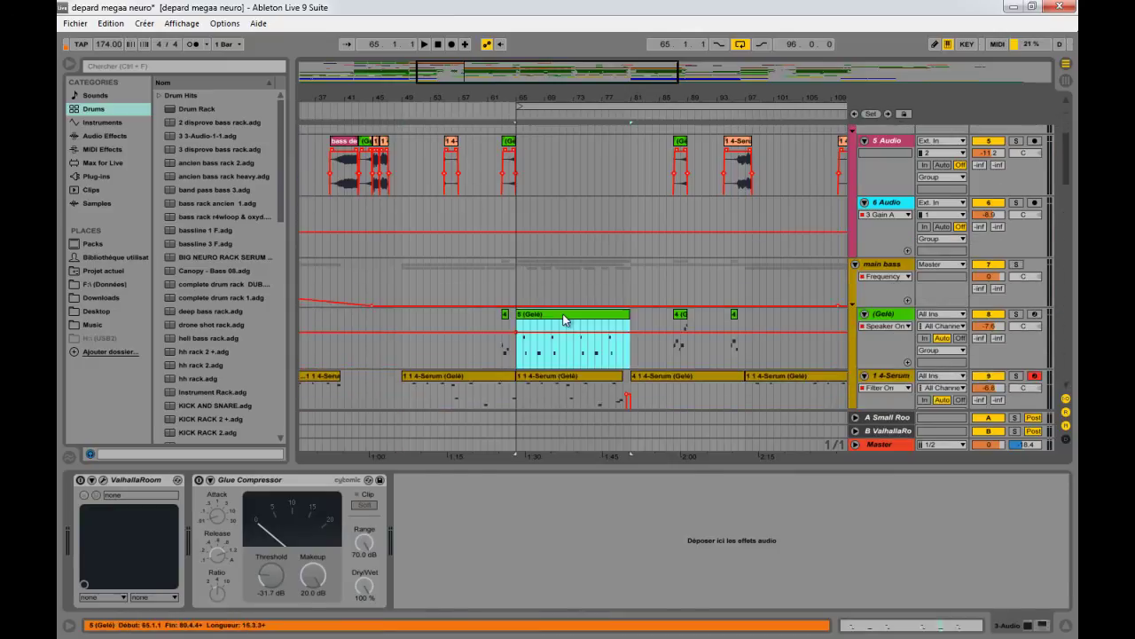
{"action": "left_click", "coordinate": [564, 320]}
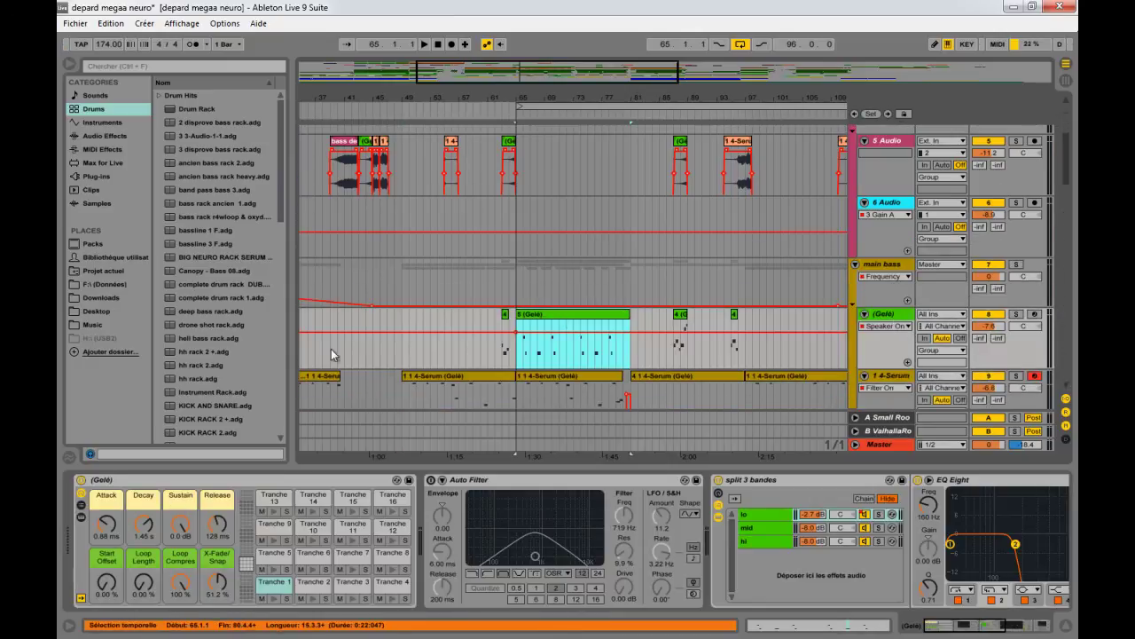
- Select the 3 Audio track's clips at bars 51, 33 and 25 in turn, ending on the bar 51 clip
{"action": "scroll", "coordinate": [489, 299], "scroll_direction": "up", "scroll_amount": 4}
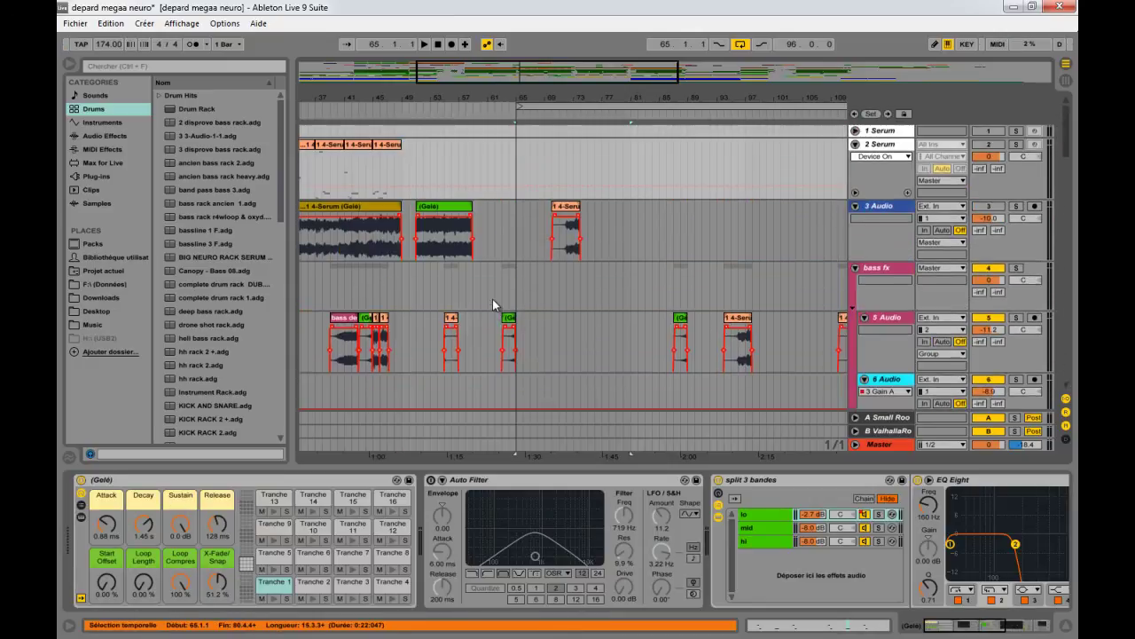
{"action": "left_click", "coordinate": [435, 210]}
{"action": "left_click_drag", "start_coordinate": [399, 97], "coordinate": [393, 96]}
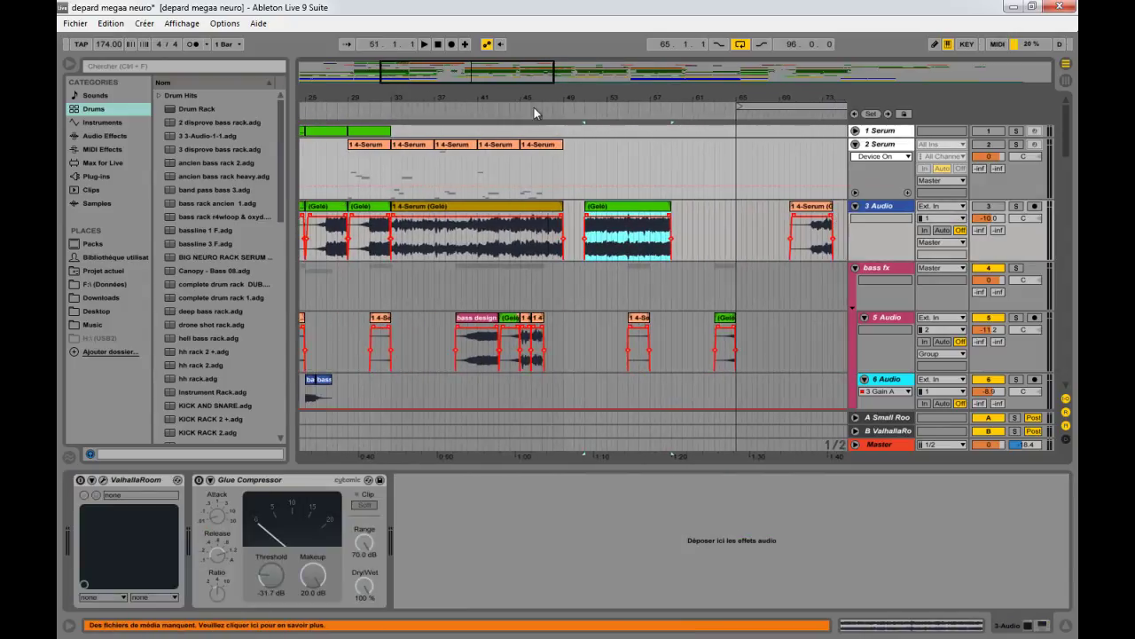
{"action": "left_click", "coordinate": [439, 206]}
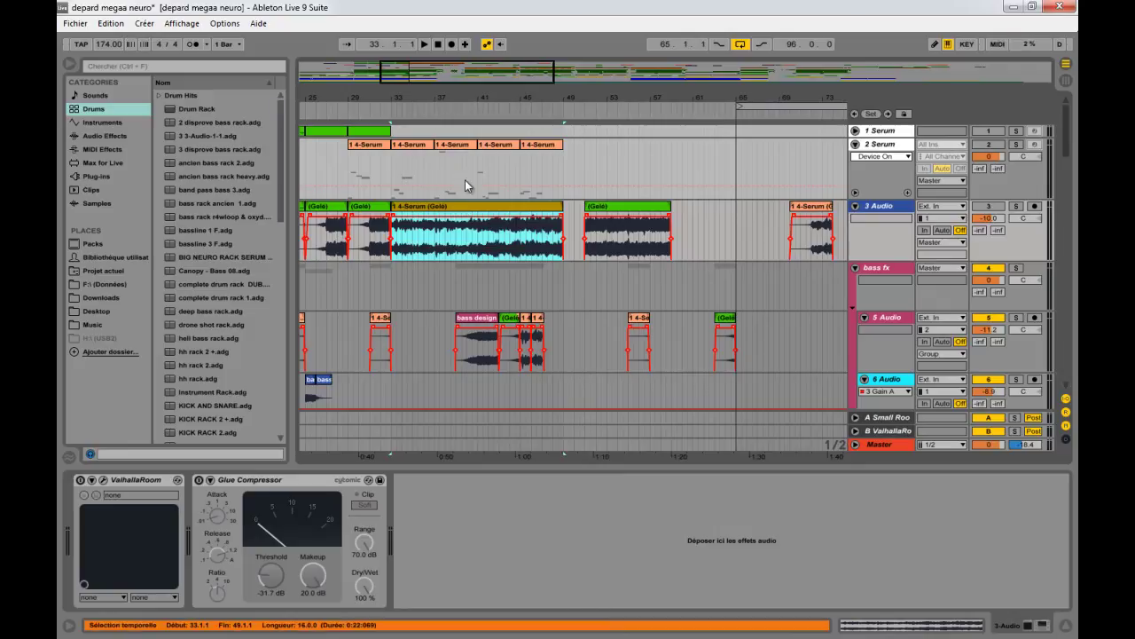
{"action": "left_click", "coordinate": [334, 241]}
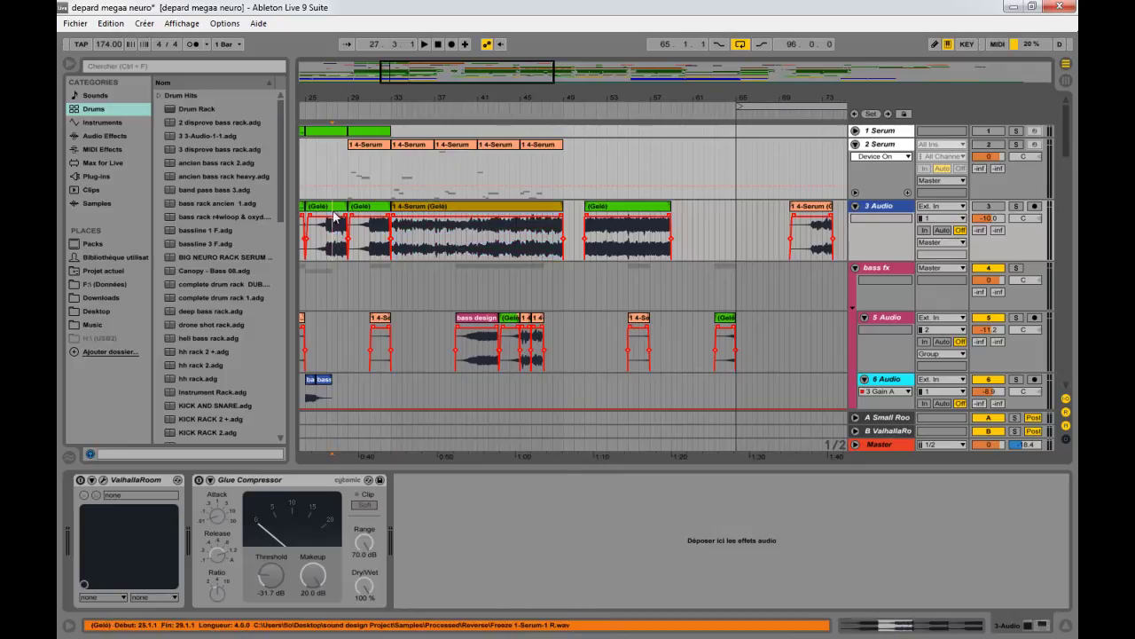
{"action": "left_click", "coordinate": [332, 206]}
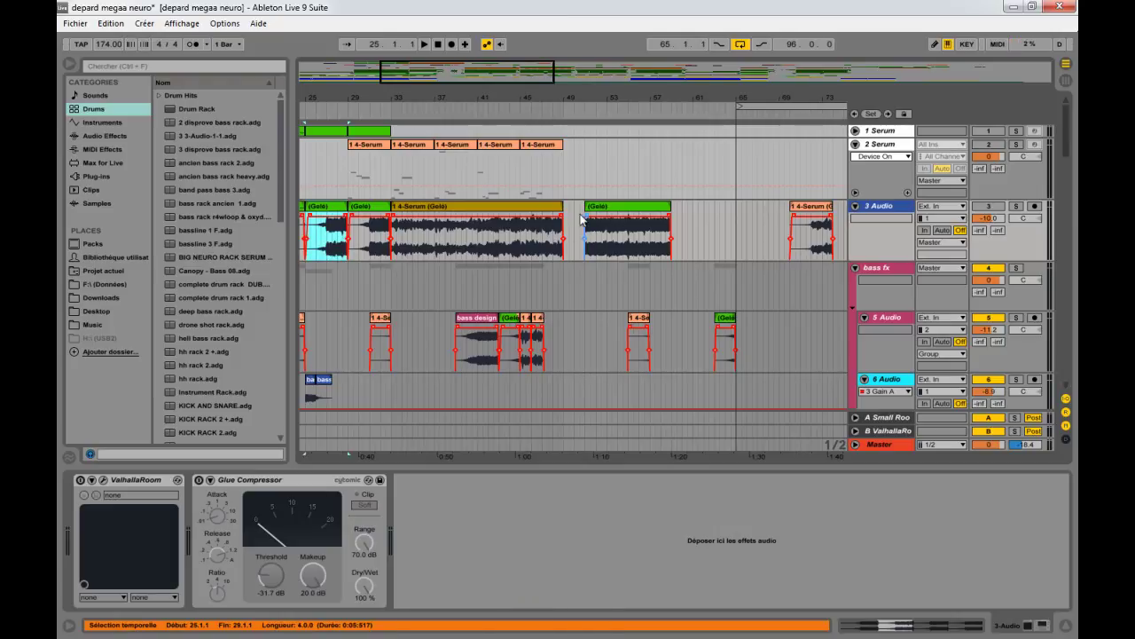
{"action": "left_click", "coordinate": [646, 212]}
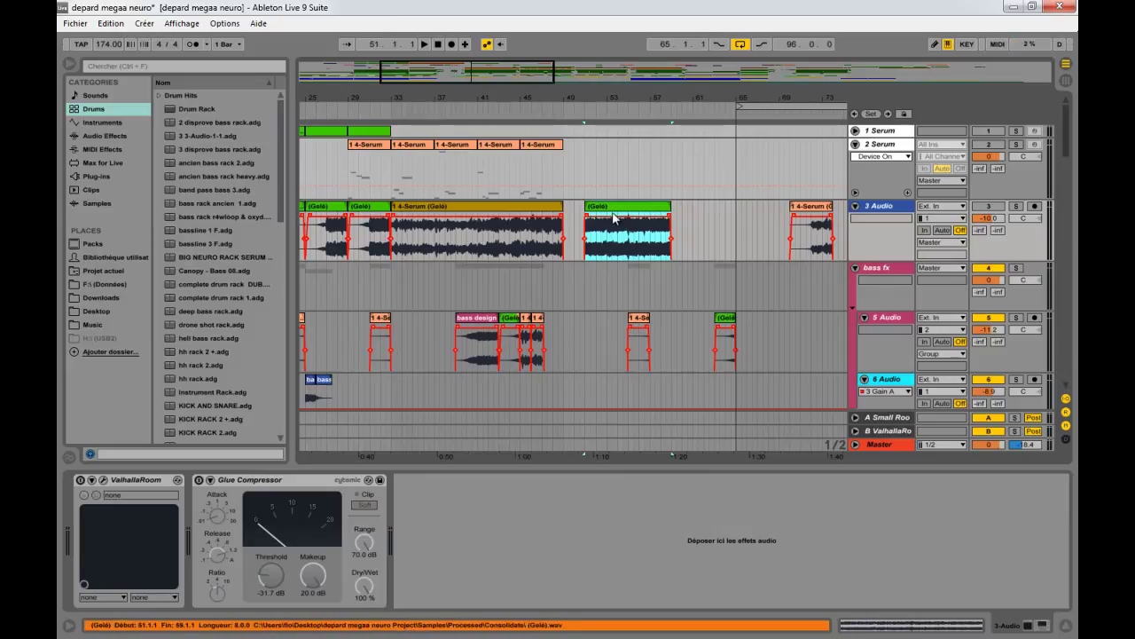
- Show the MIDI slicing and conversion options for the bar 51 audio clip, dismiss them, and view the (Gelé) MIDI clips from bar 65
{"action": "scroll", "coordinate": [608, 229], "scroll_direction": "down", "scroll_amount": 1}
{"action": "right_click", "coordinate": [624, 184]}
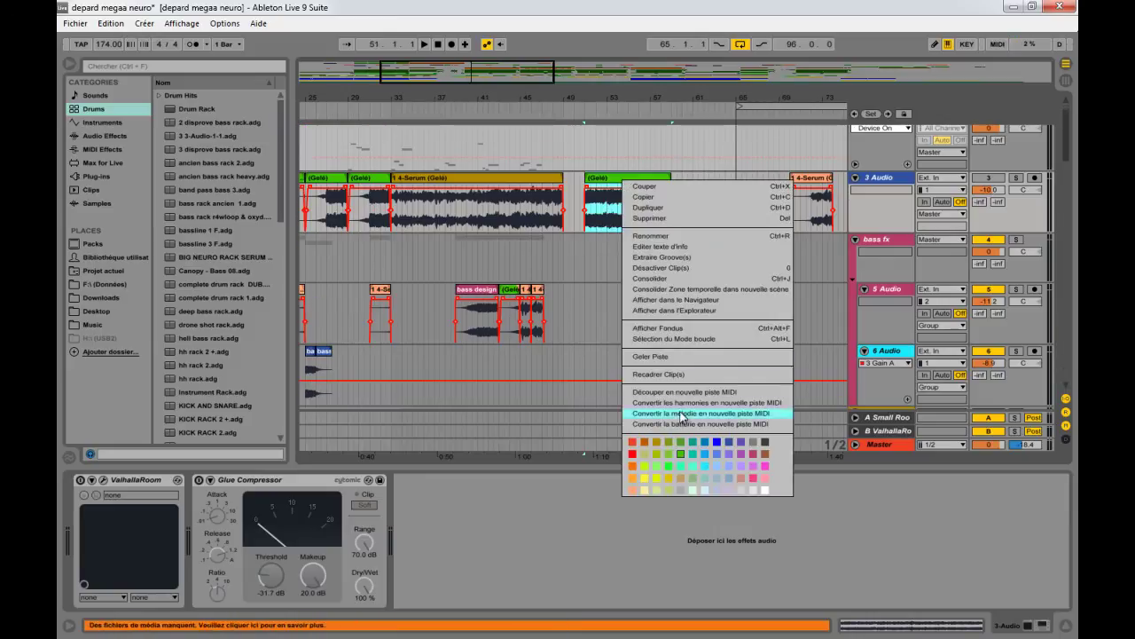
{"action": "left_click", "coordinate": [610, 371]}
{"action": "scroll", "coordinate": [602, 353], "scroll_direction": "down", "scroll_amount": 2}
{"action": "scroll", "coordinate": [602, 353], "scroll_direction": "down", "scroll_amount": 2}
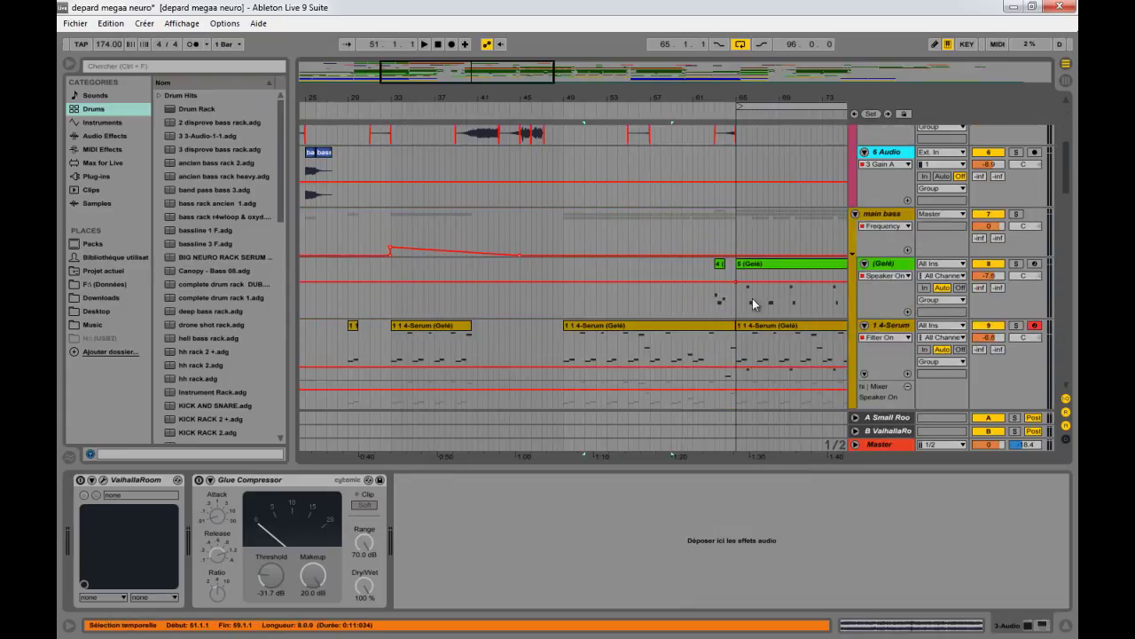
{"action": "left_click_drag", "start_coordinate": [775, 96], "coordinate": [559, 133]}
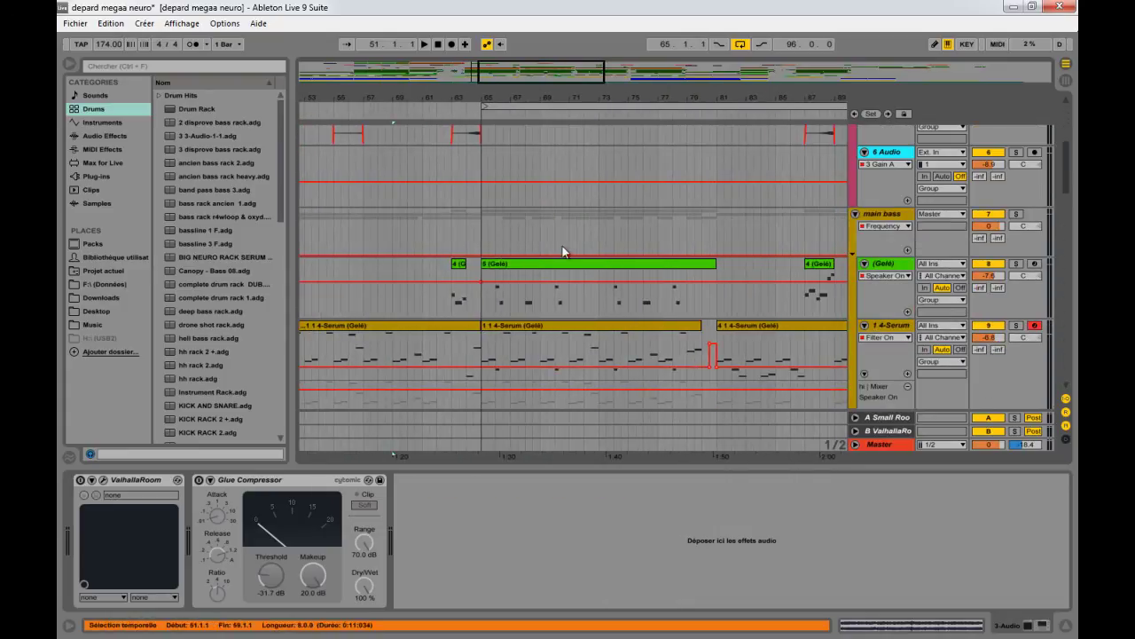
{"action": "left_click_drag", "start_coordinate": [678, 95], "coordinate": [679, 95]}
{"action": "scroll", "coordinate": [407, 311], "scroll_direction": "down", "scroll_amount": 2}
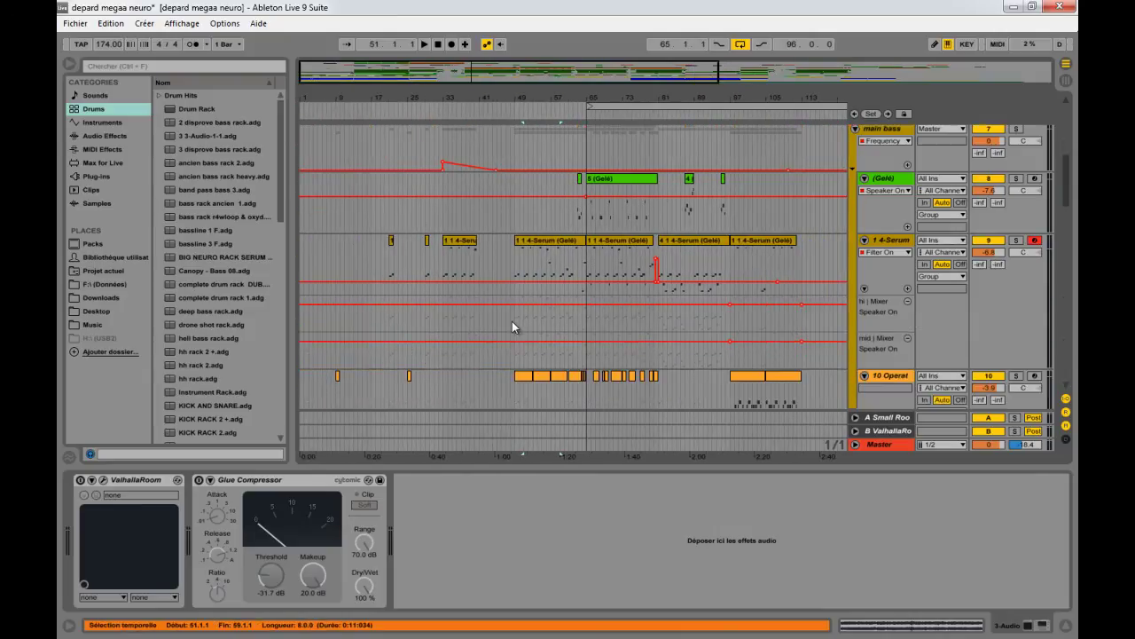
- Place the insert marker at bar 48 on the 1 4-Serum track to display its rack, and review the arrangement from Serum tracks to drums
{"action": "left_click", "coordinate": [511, 321]}
{"action": "scroll", "coordinate": [512, 330], "scroll_direction": "up", "scroll_amount": 6}
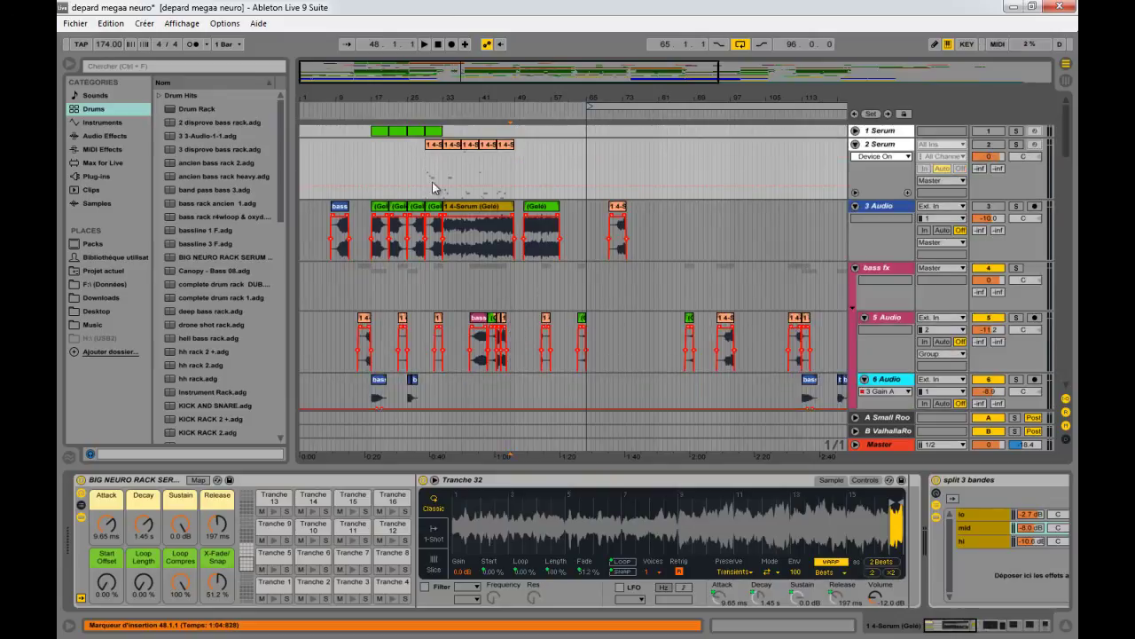
{"action": "scroll", "coordinate": [514, 306], "scroll_direction": "down", "scroll_amount": 5}
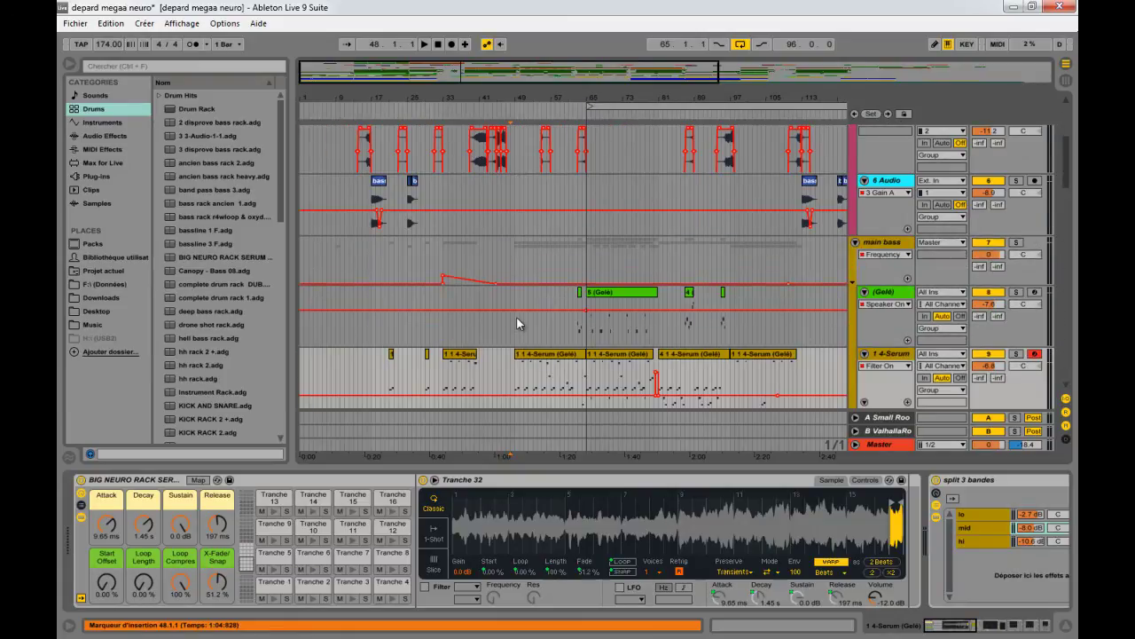
{"action": "scroll", "coordinate": [516, 316], "scroll_direction": "down", "scroll_amount": 6}
{"action": "scroll", "coordinate": [516, 316], "scroll_direction": "down", "scroll_amount": 2}
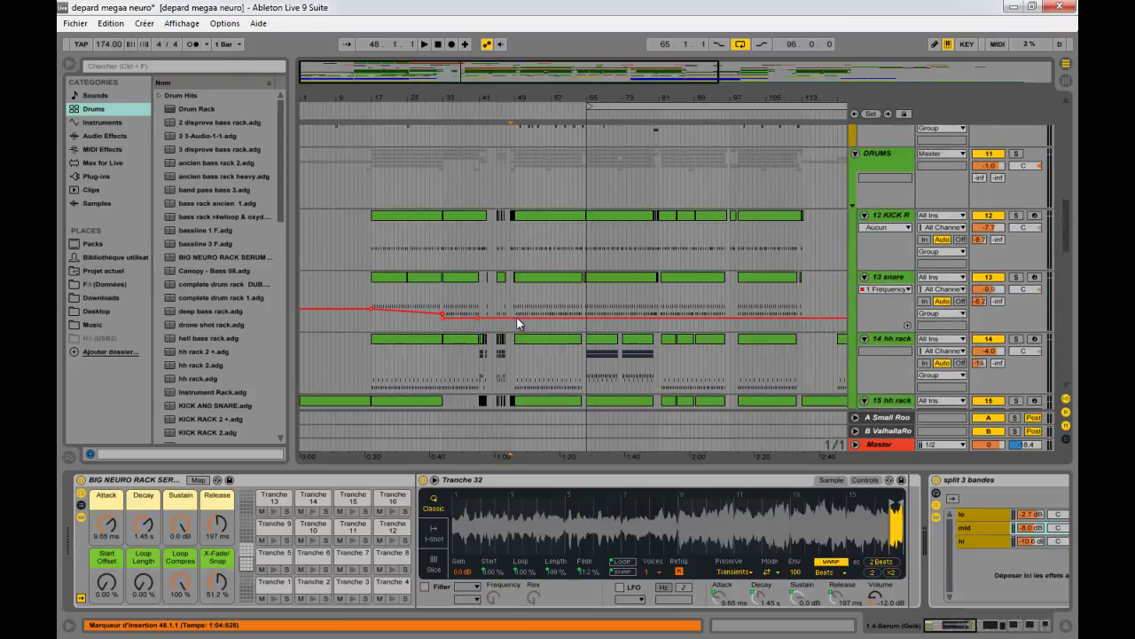